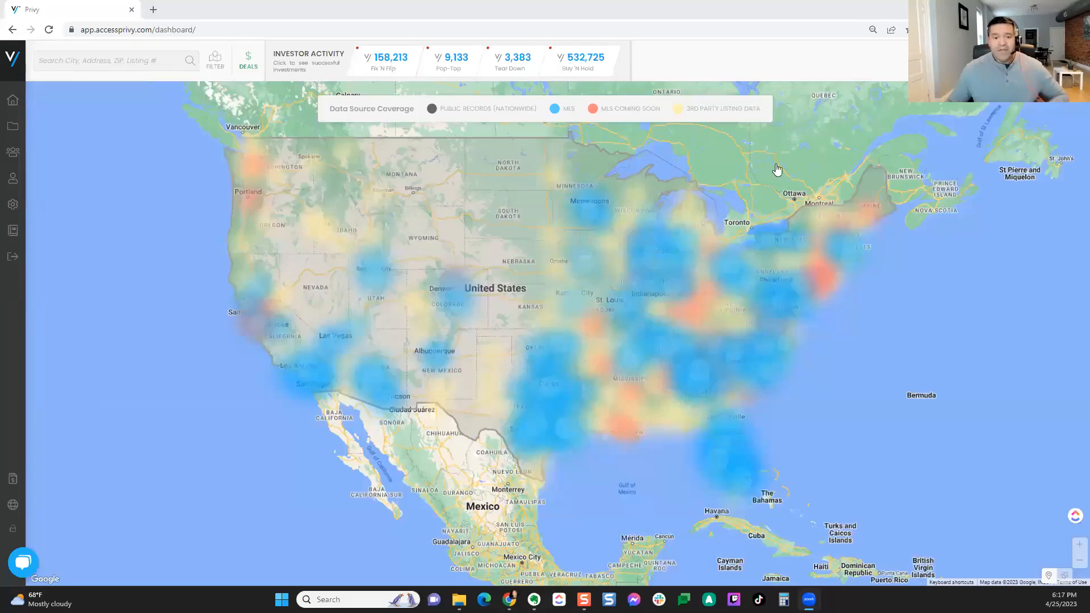
Step: Show nationwide Fix 'N Flip investor activity clusters, then zoom in on Idaho, Montana and Wyoming
mouse_move(726, 108)
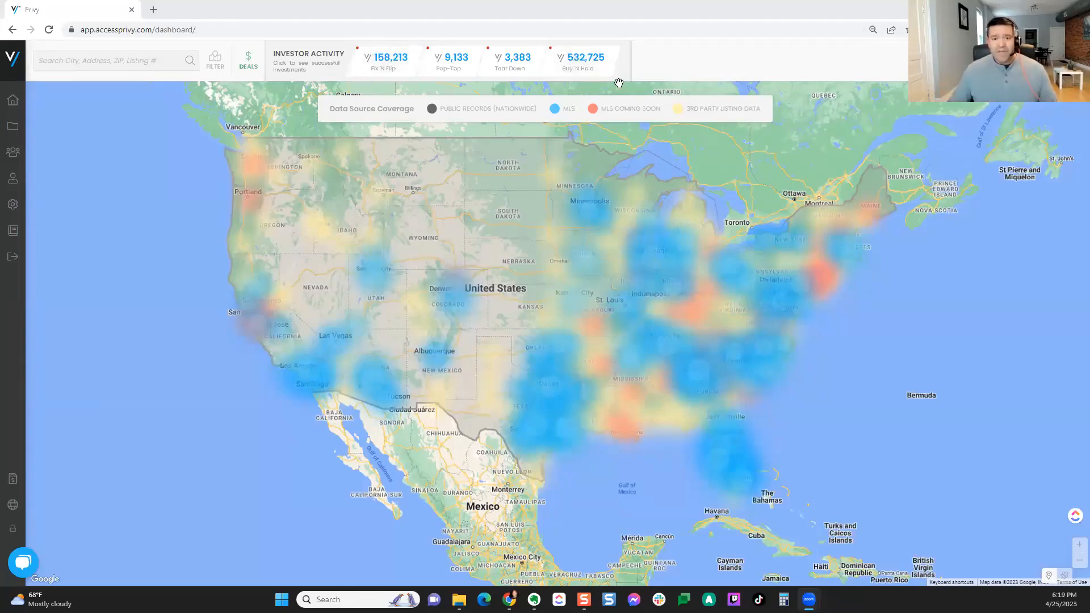
click(389, 70)
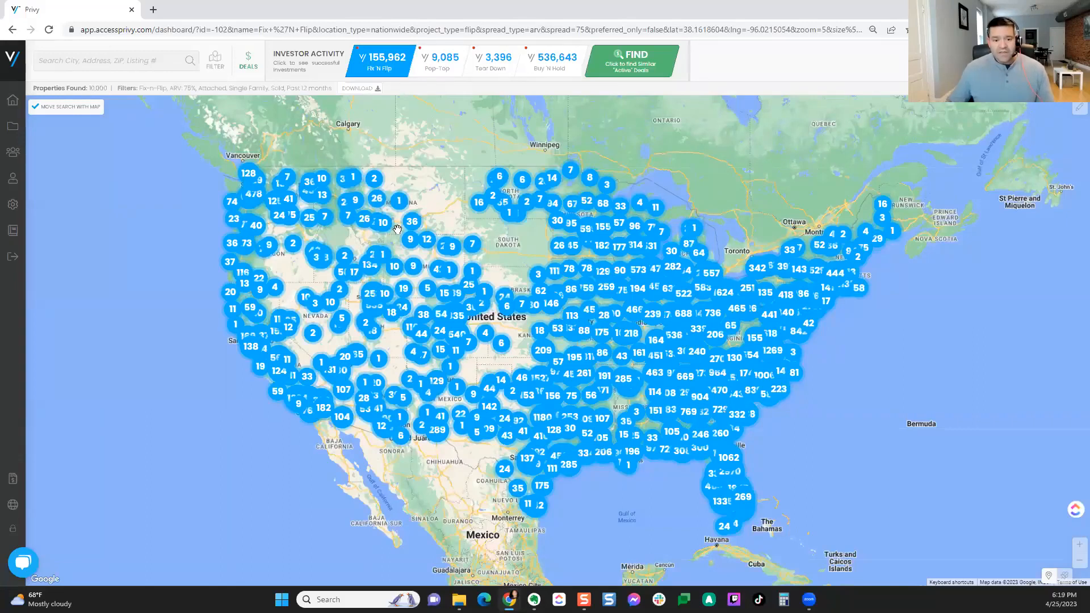
scroll(397, 228, up, 1)
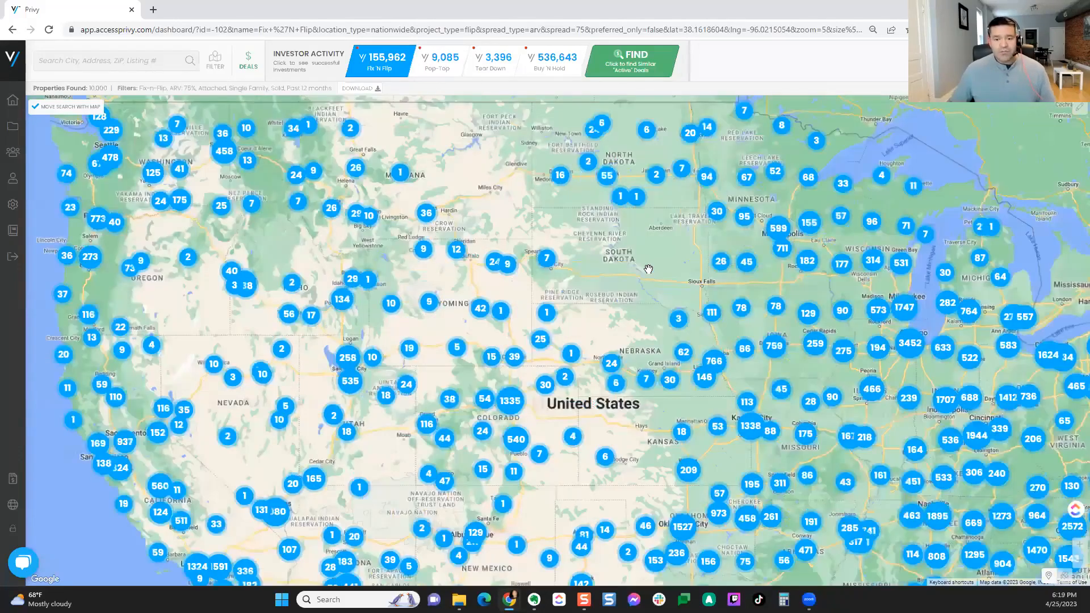
scroll(648, 269, up, 1)
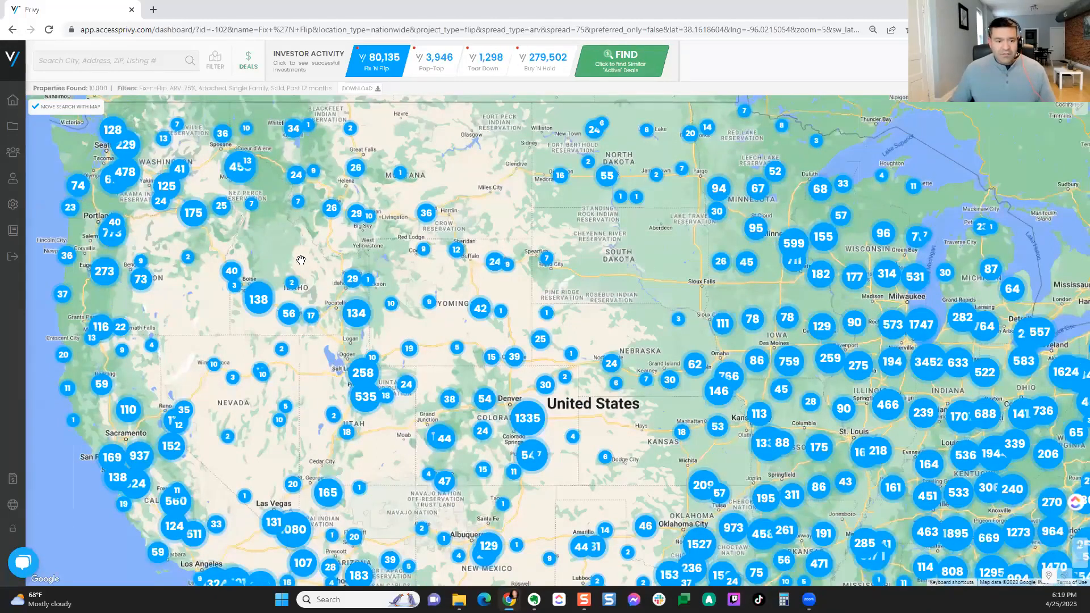
scroll(301, 259, up, 1)
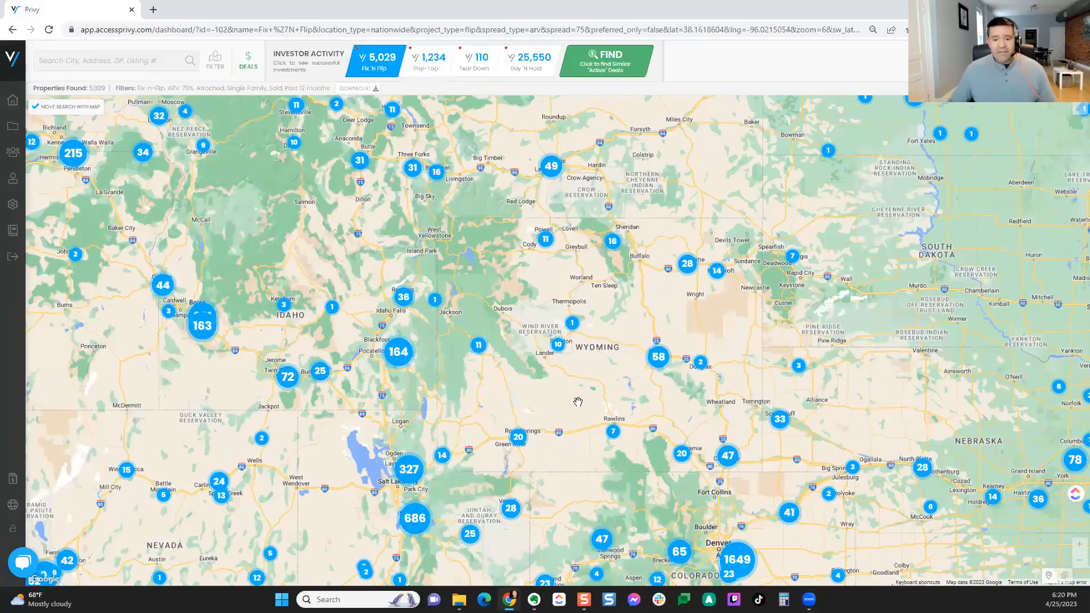
Step: Zoom out one level and pan to show the Midwest, Great Lakes and Texas clusters
scroll(578, 402, down, 1)
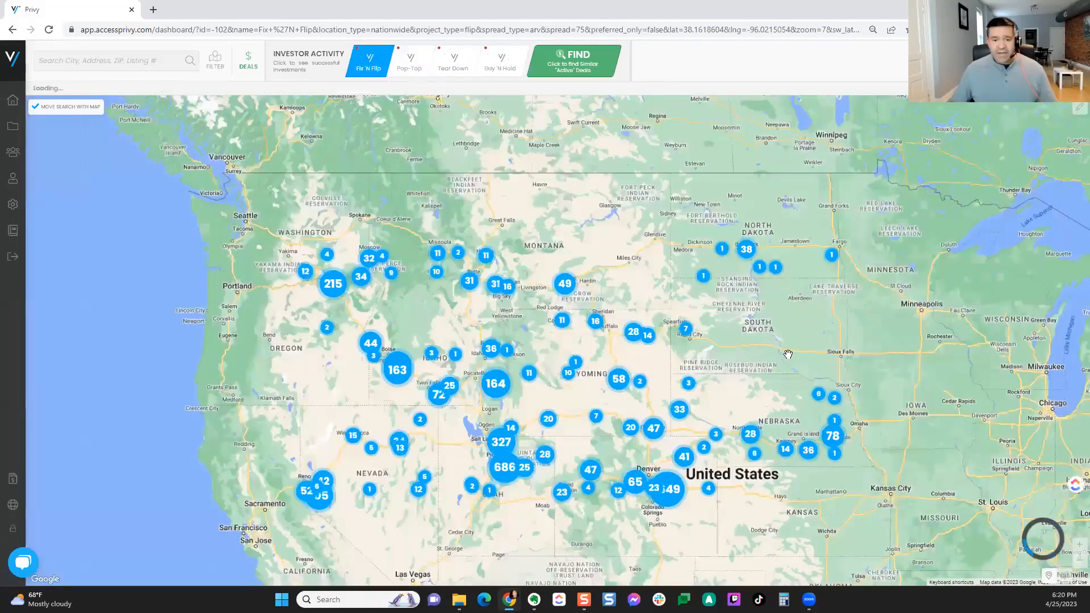
drag(780, 355, 488, 277)
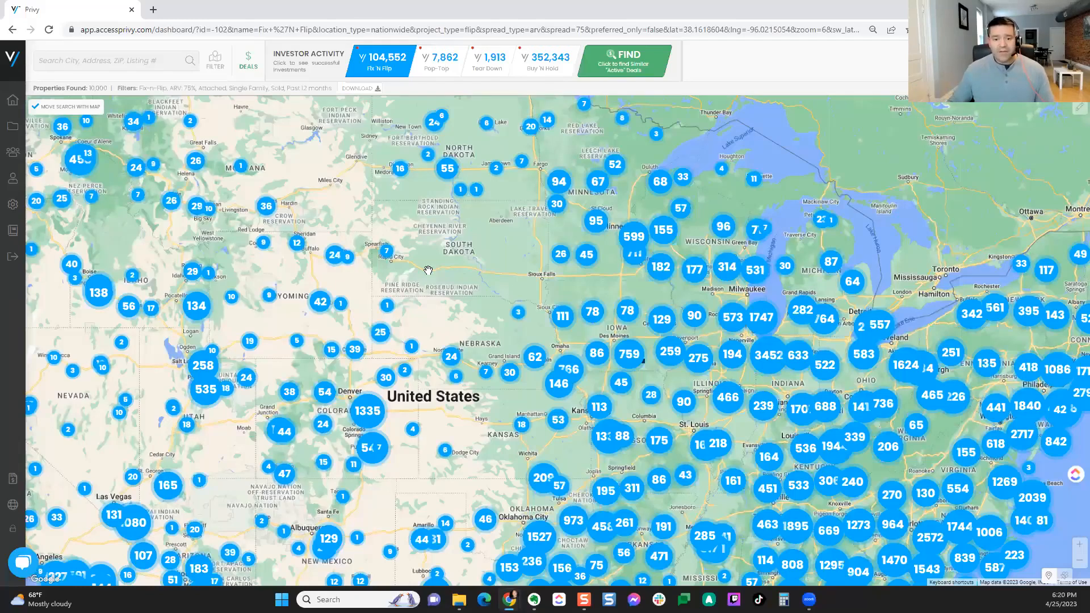
drag(468, 270, 321, 228)
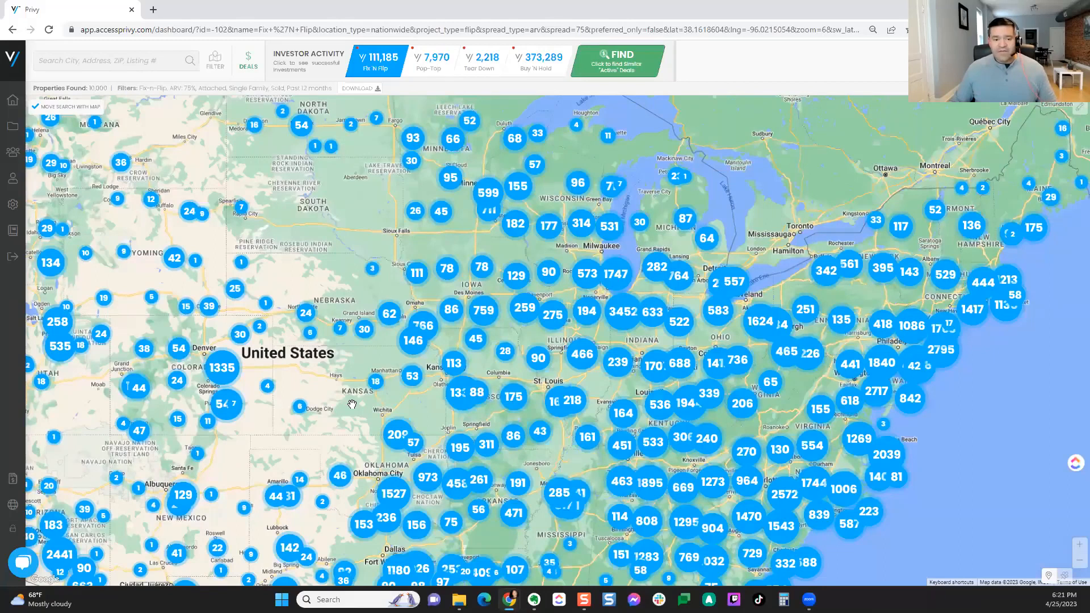
drag(359, 422, 331, 303)
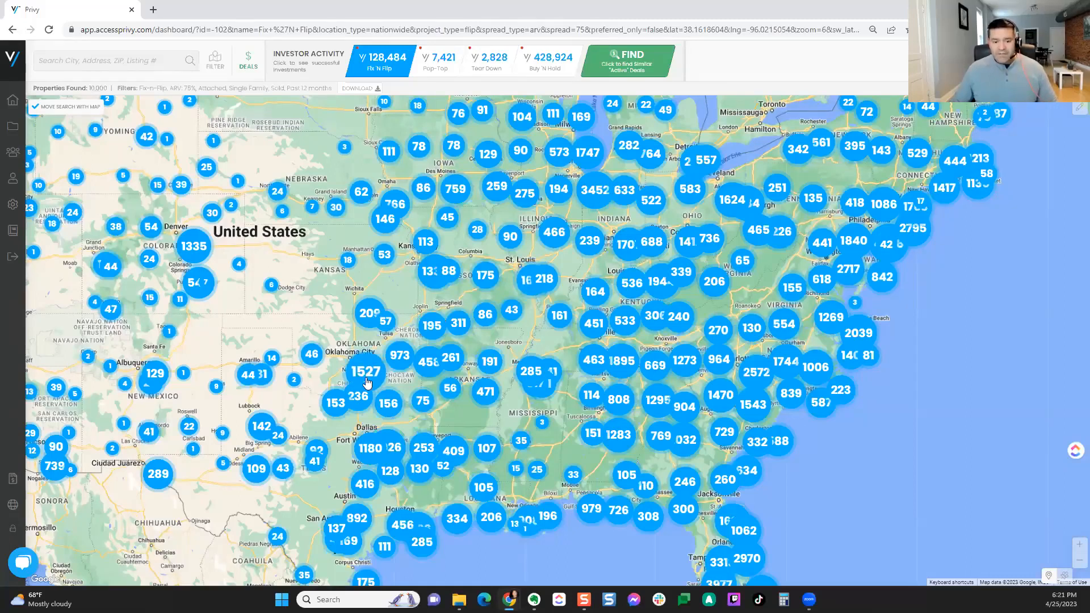
Step: Pan the map from Dallas over to Florida and the Gulf coast and zoom in
scroll(404, 452, up, 1)
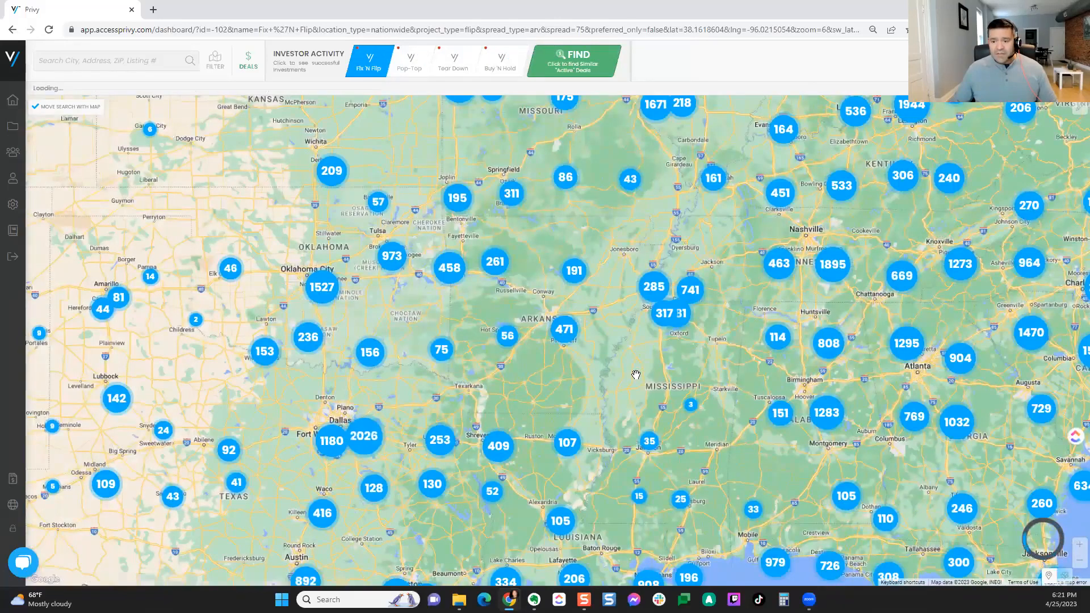
drag(489, 393, 397, 405)
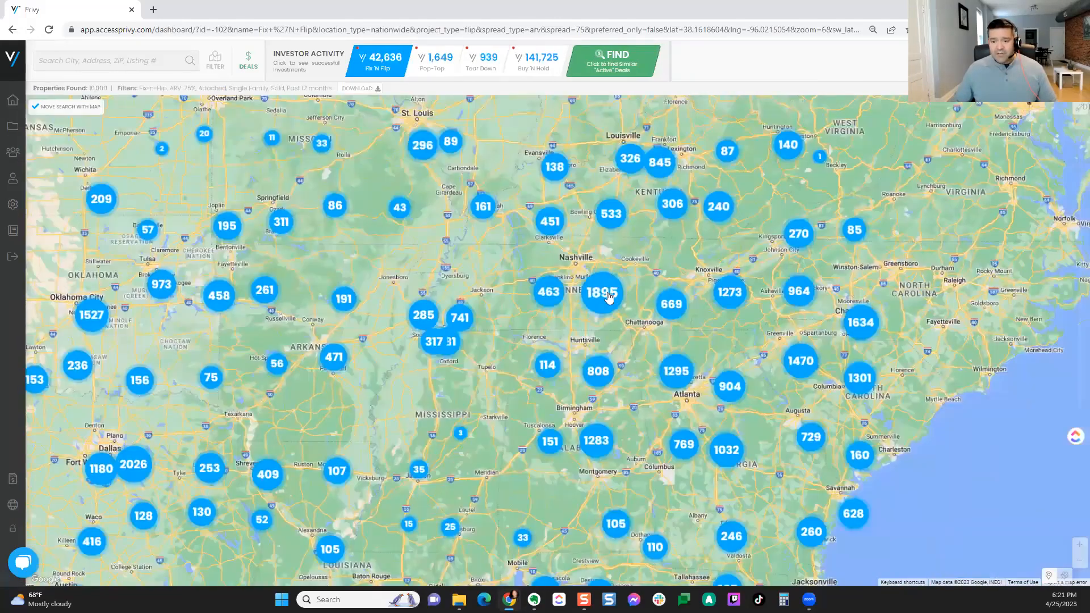
drag(470, 579, 547, 427)
drag(589, 469, 353, 378)
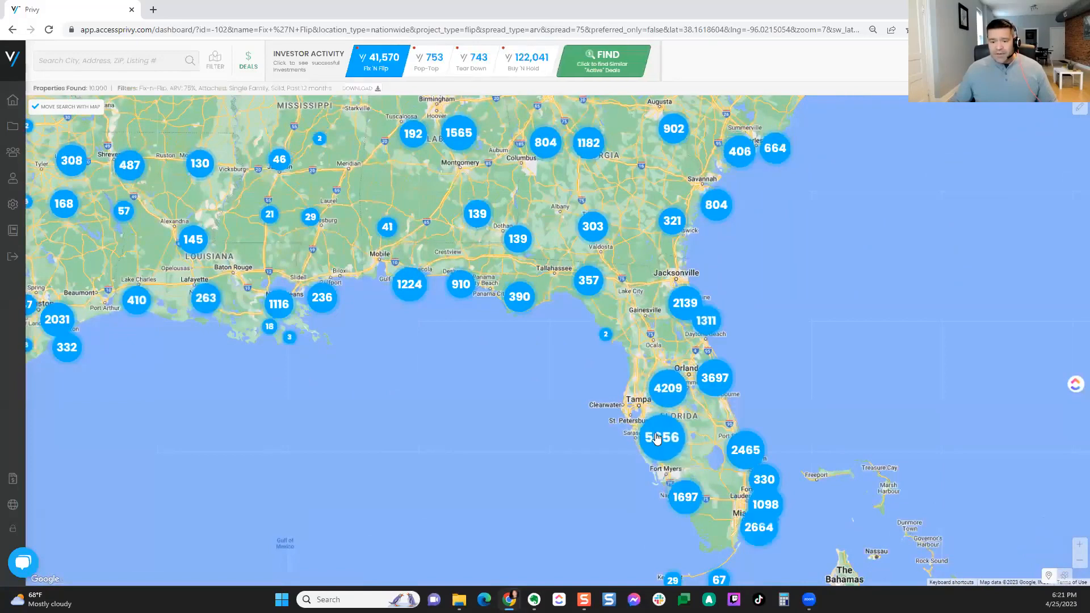
scroll(646, 426, up, 1)
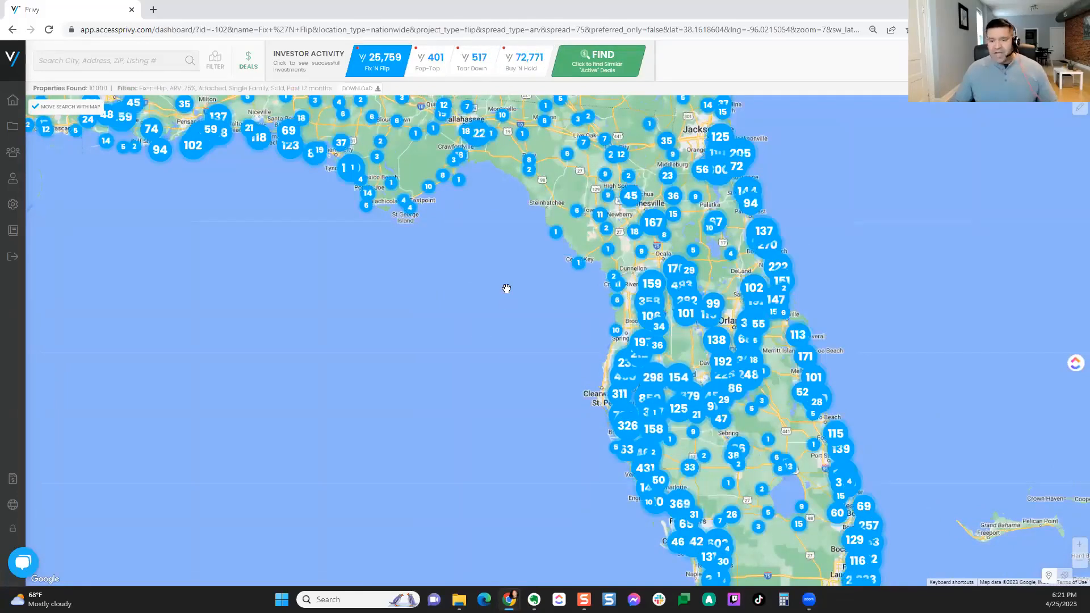
Step: Pan north through Alabama and Georgia to Charlotte and the Carolinas, then zoom out
drag(522, 243, 603, 562)
drag(655, 259, 642, 444)
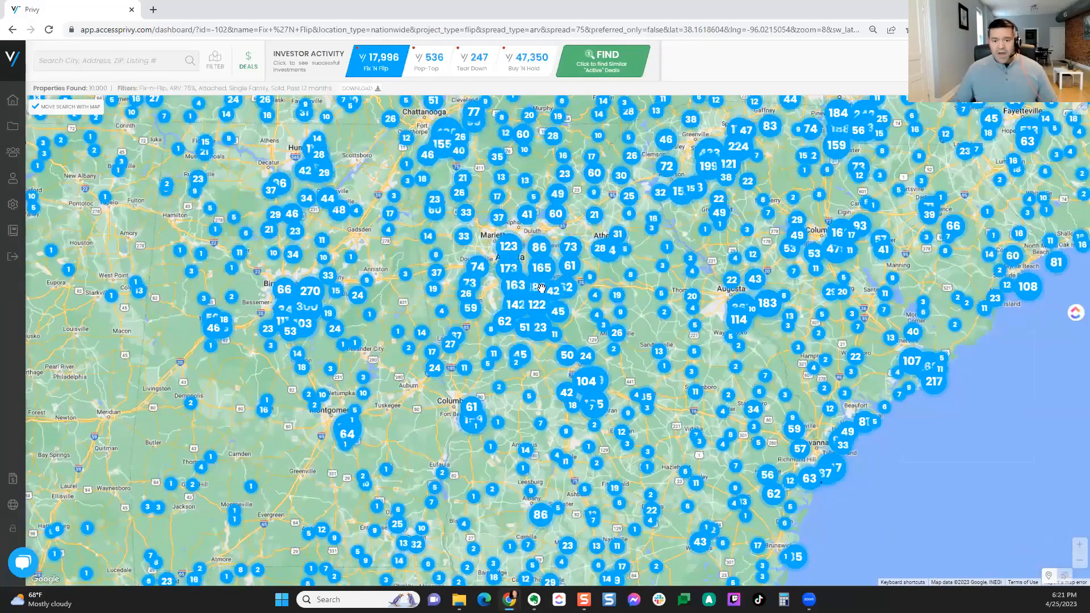
drag(649, 256, 557, 343)
drag(707, 233, 541, 295)
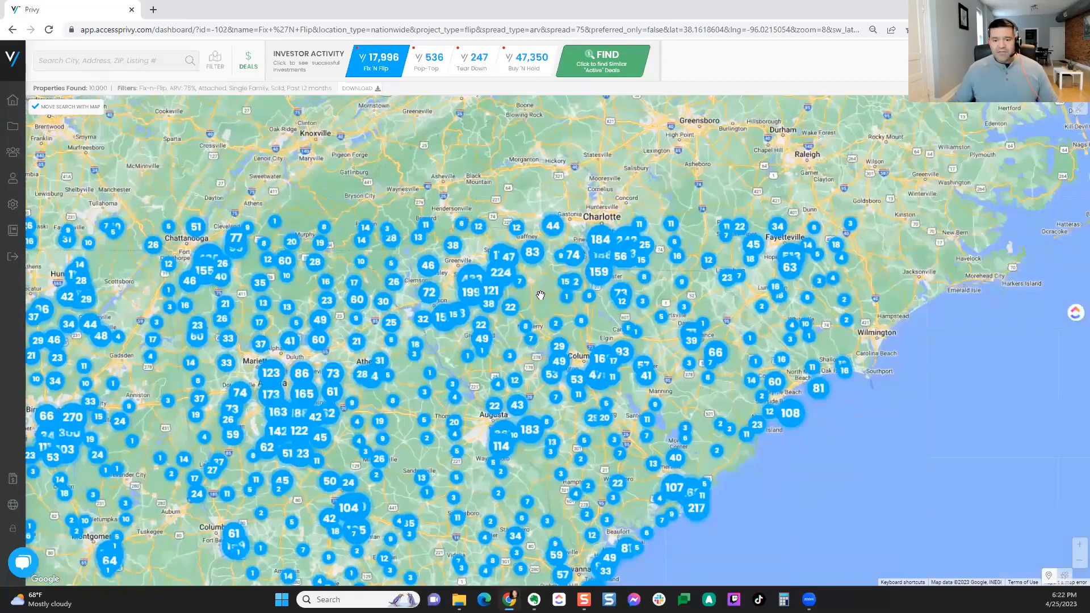
scroll(541, 295, down, 1)
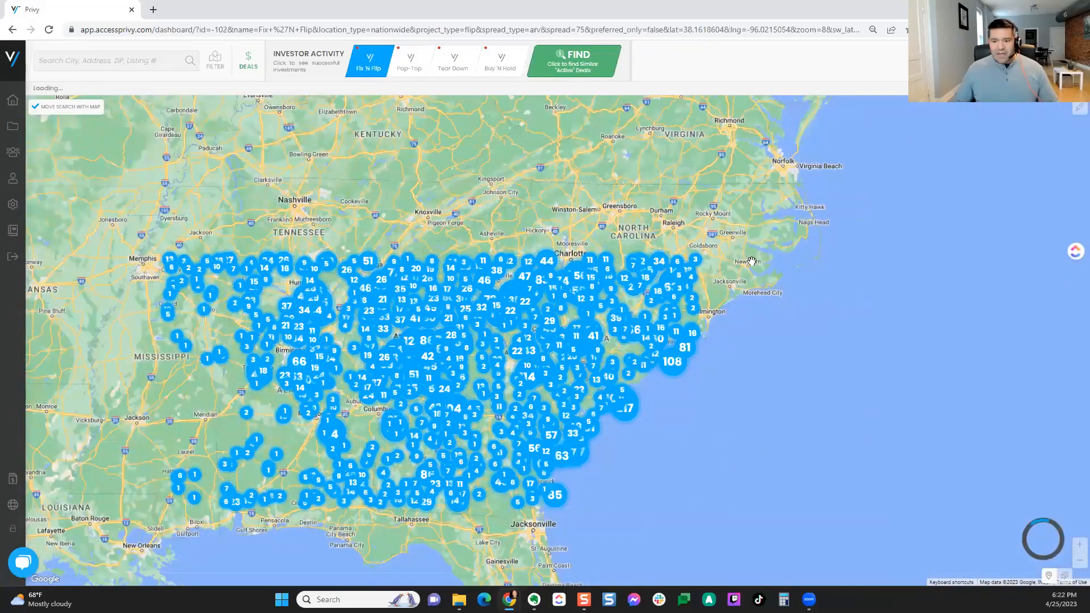
Step: Pan the map north to the Great Lakes and east to the Northeast Atlantic coast
drag(744, 248, 725, 401)
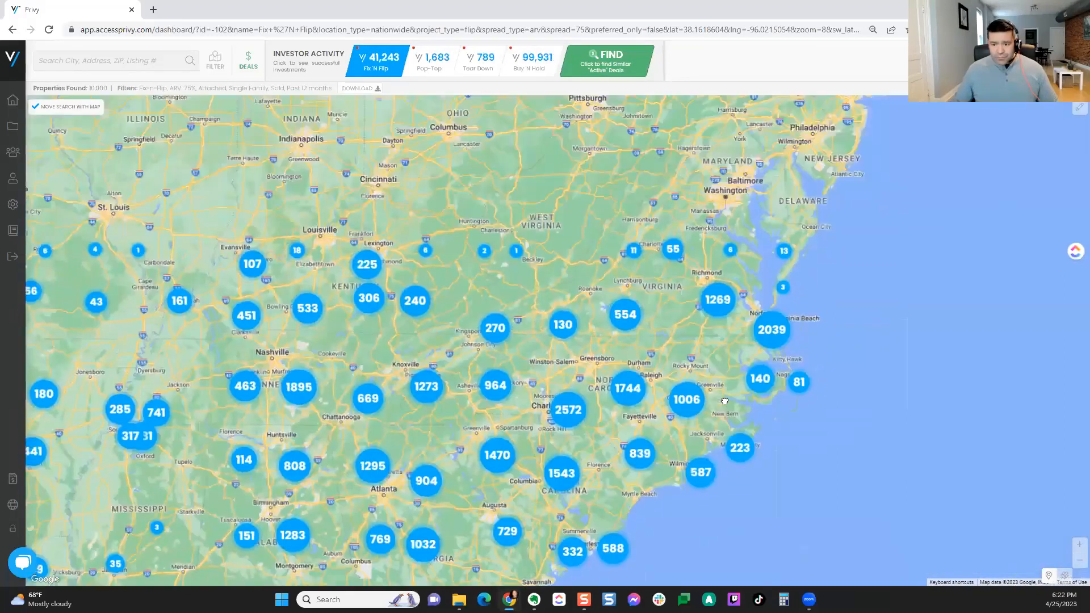
drag(601, 398, 581, 436)
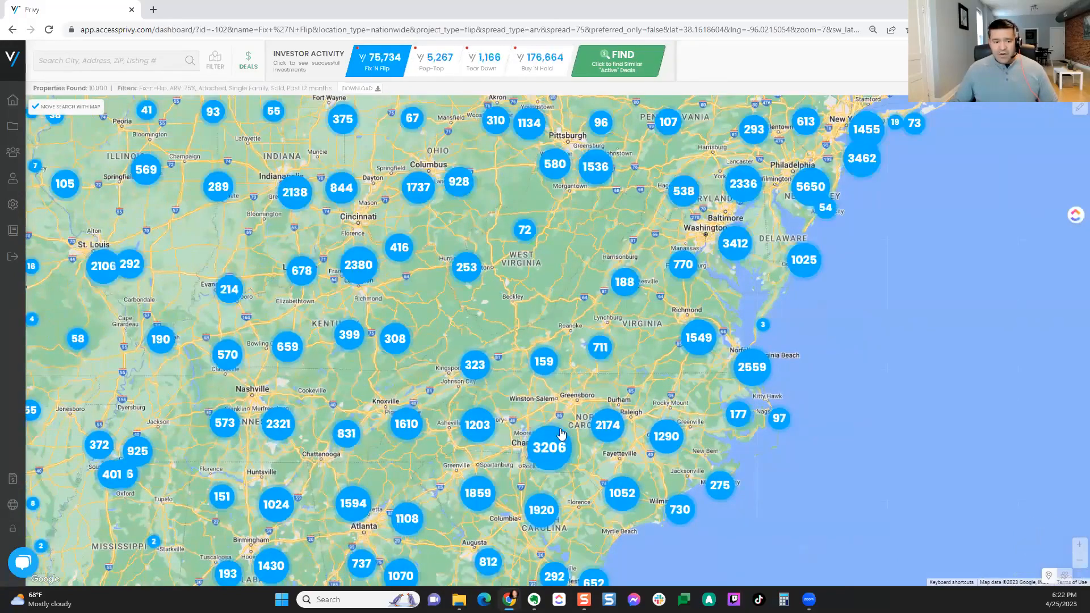
drag(569, 311, 519, 453)
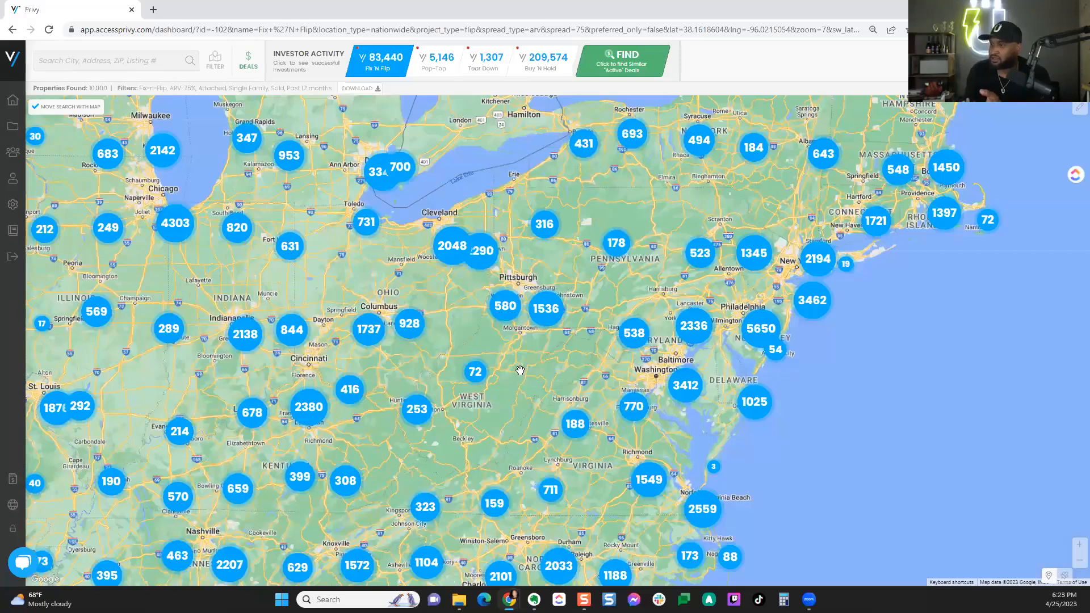
drag(606, 374, 408, 352)
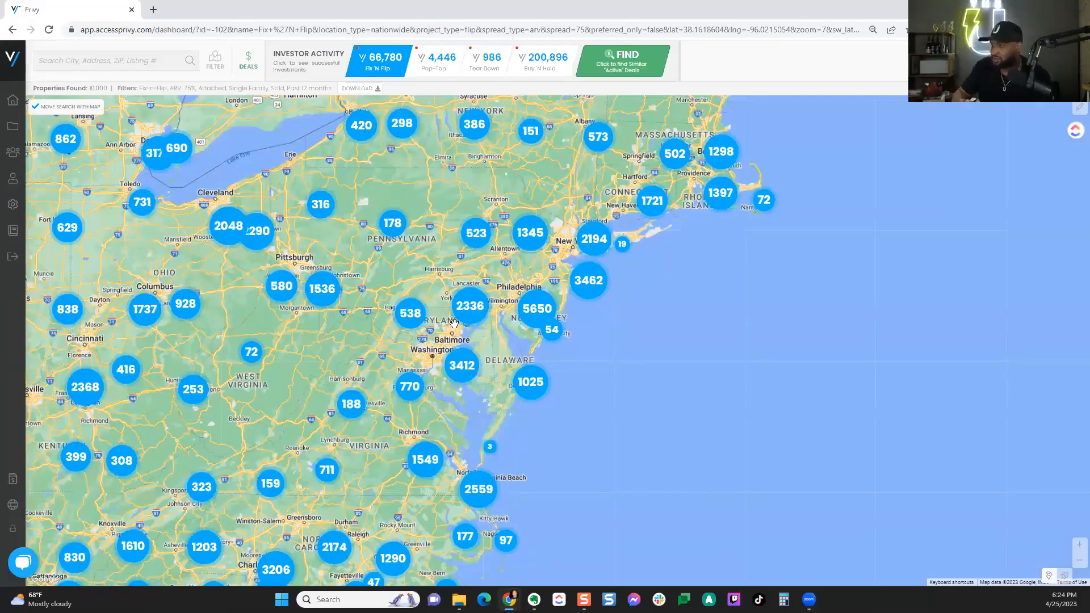
Step: Zoom into the Philadelphia cluster down to South Philadelphia's individual sold price markers and listing cards
click(532, 314)
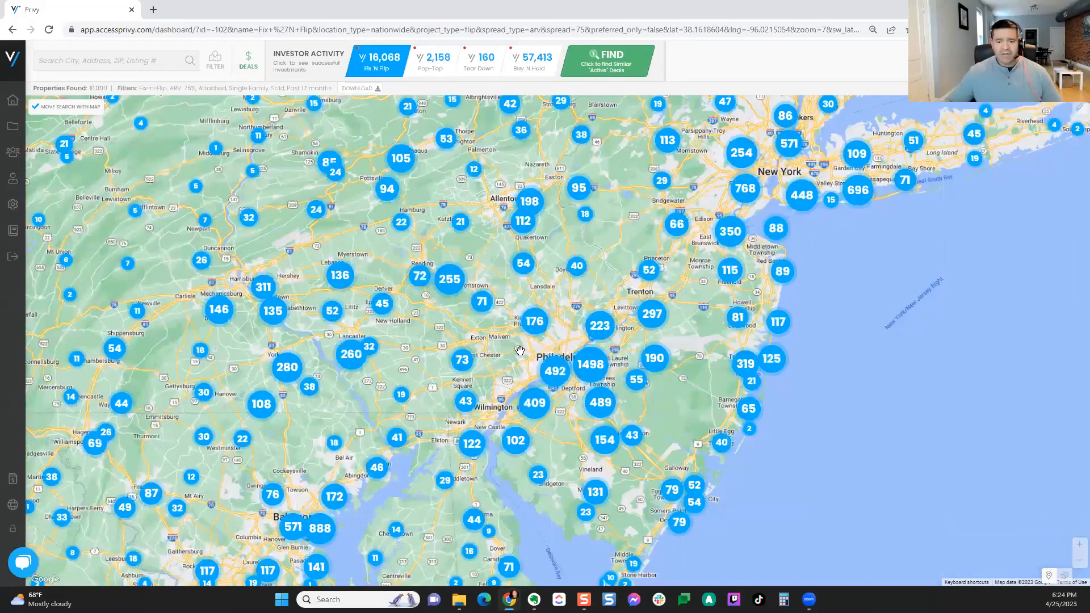
drag(520, 351, 513, 294)
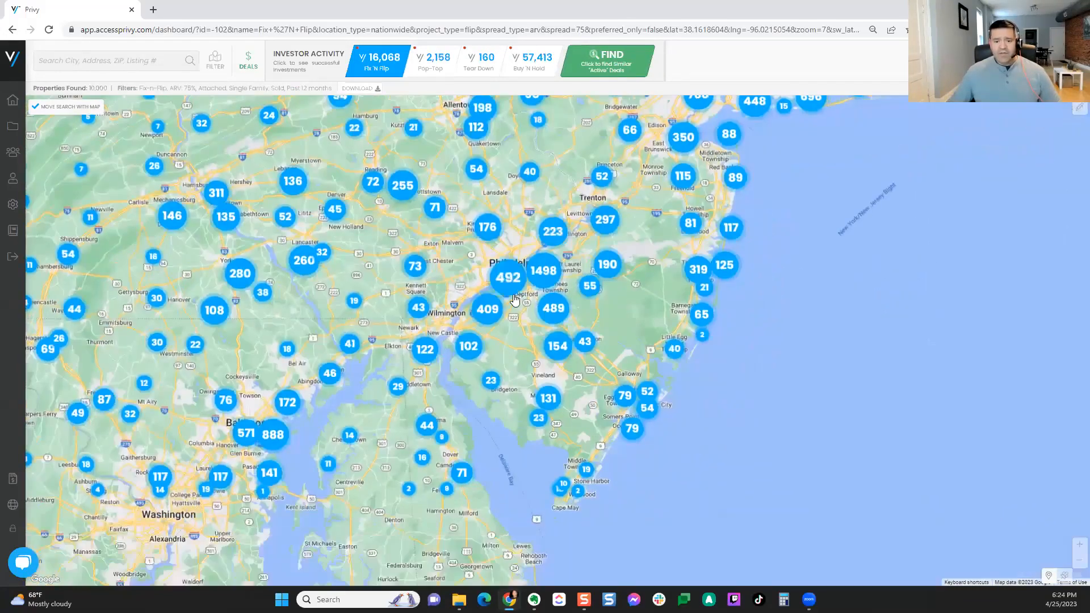
scroll(513, 293, up, 1)
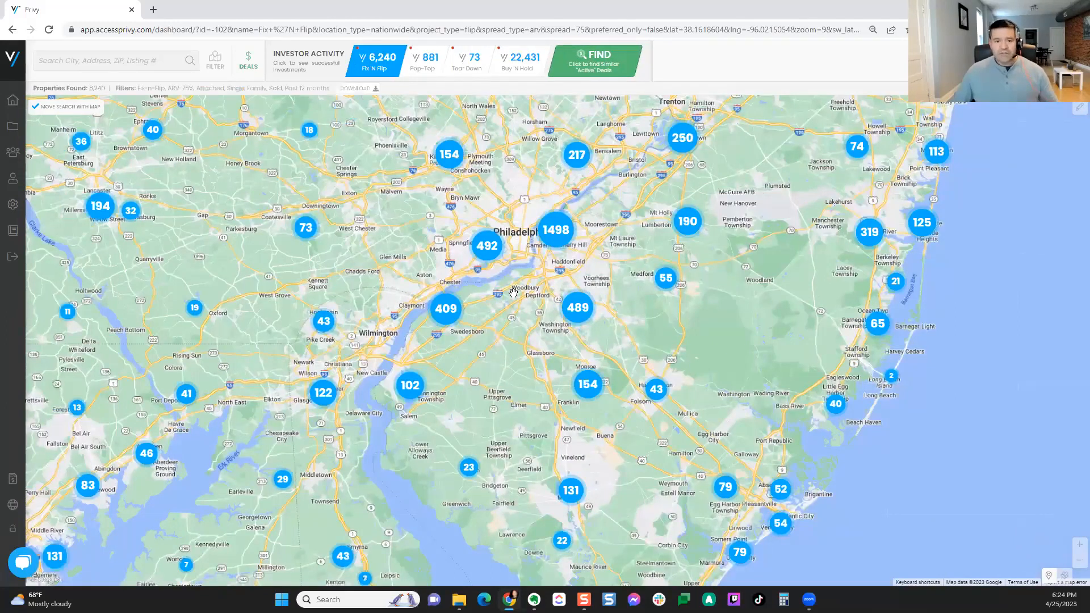
drag(508, 257, 529, 312)
scroll(529, 311, up, 1)
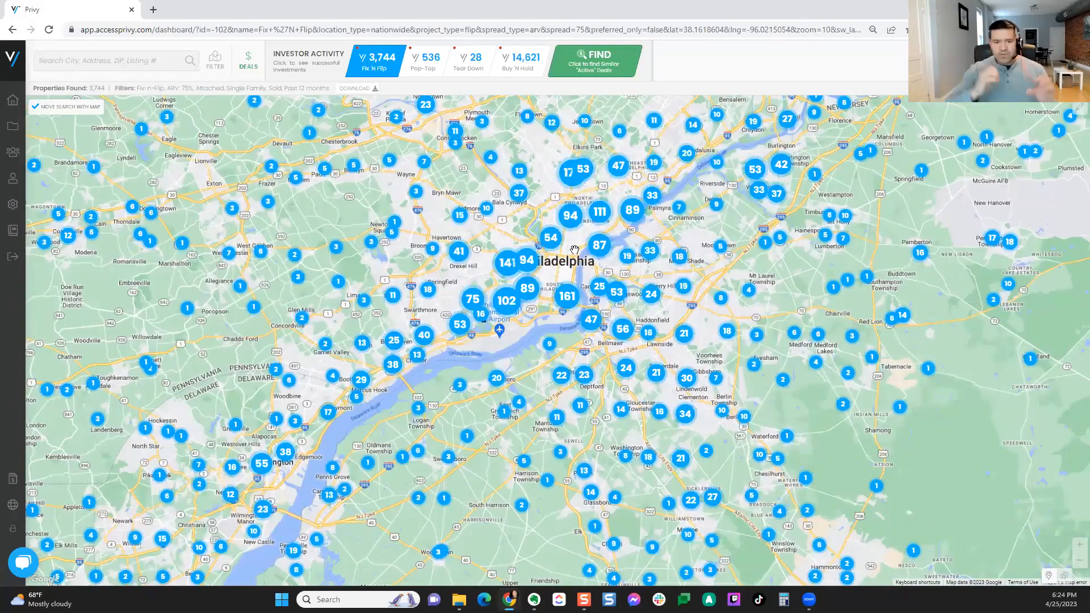
drag(526, 355, 526, 385)
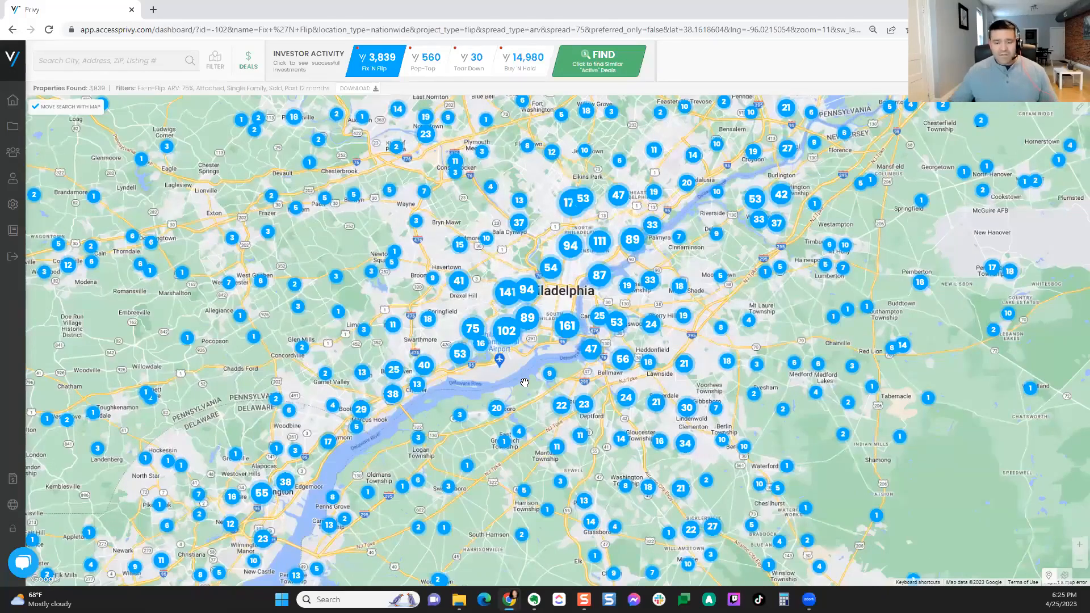
scroll(562, 391, up, 2)
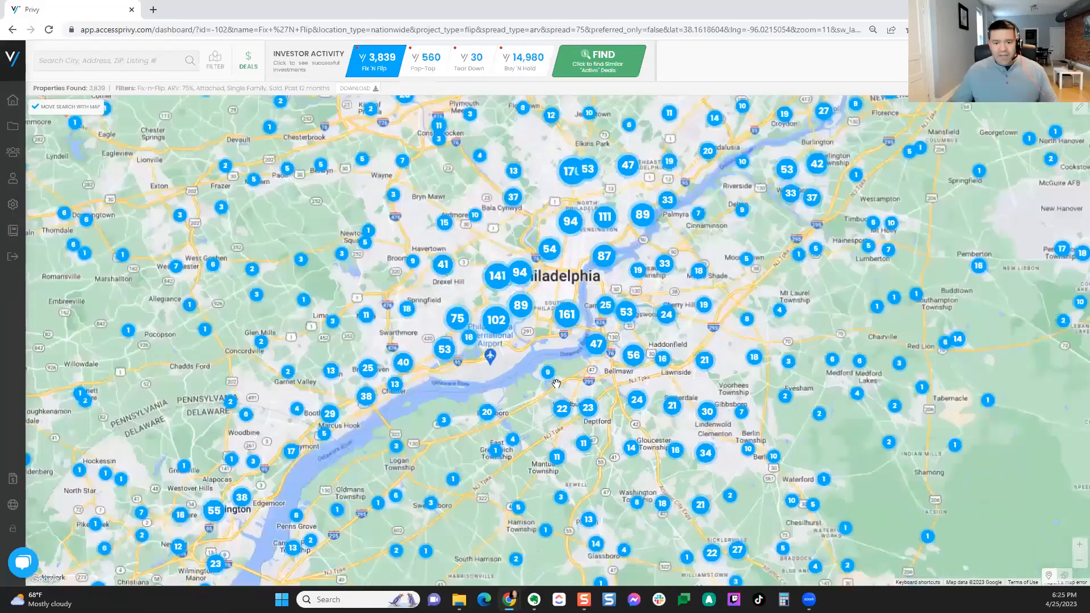
drag(527, 259, 524, 320)
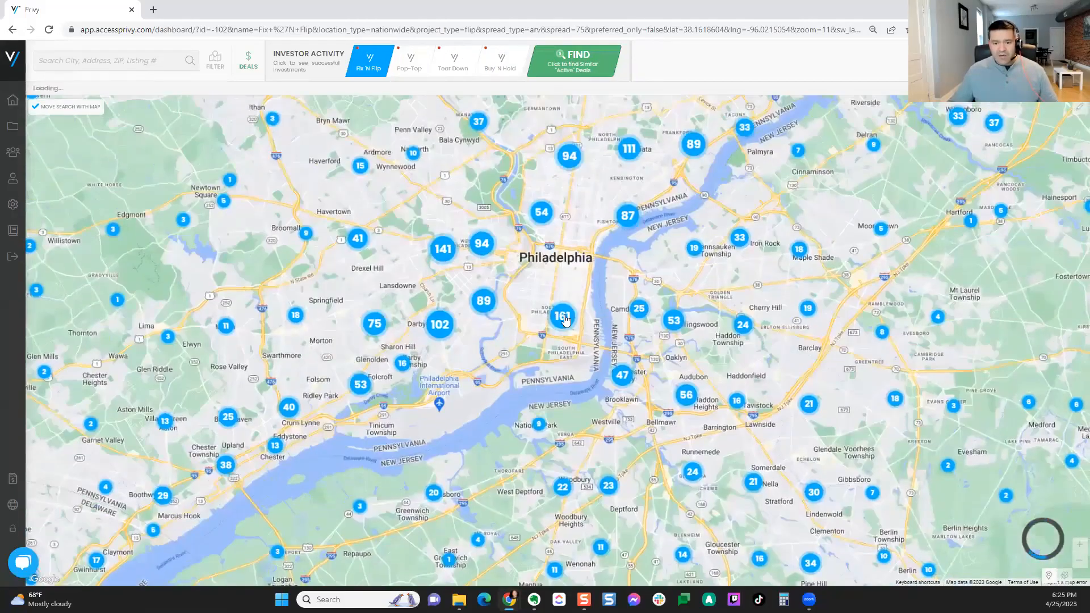
scroll(565, 320, up, 2)
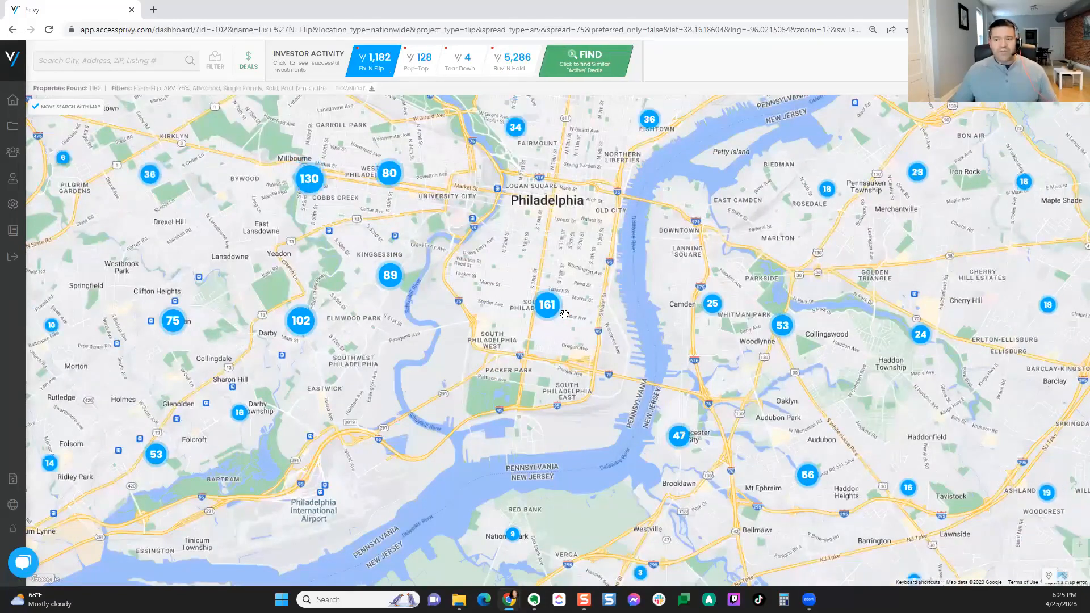
scroll(564, 314, up, 2)
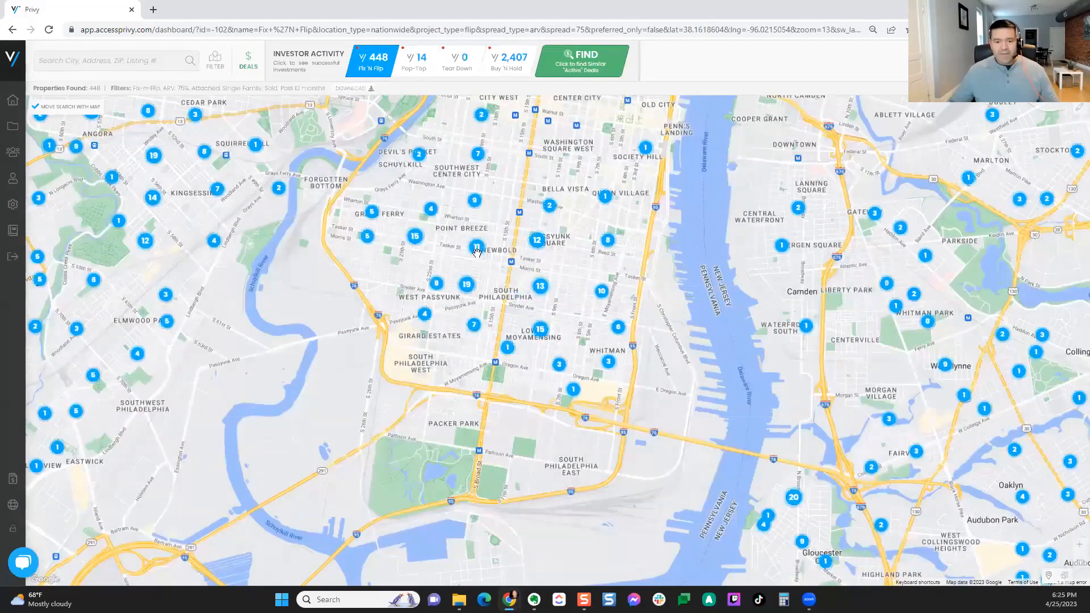
drag(505, 277, 506, 365)
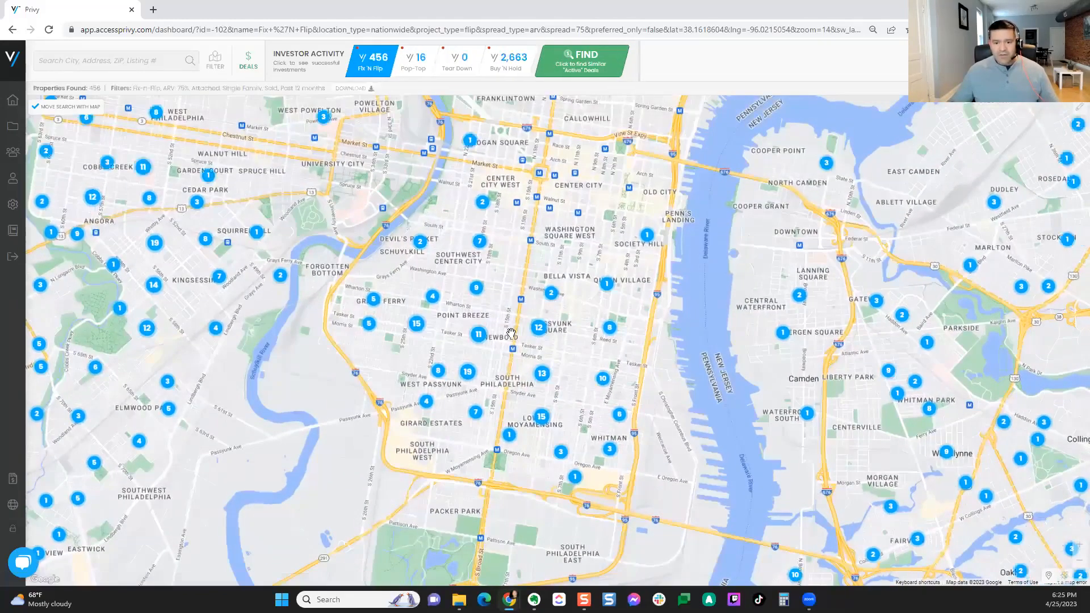
scroll(511, 333, up, 3)
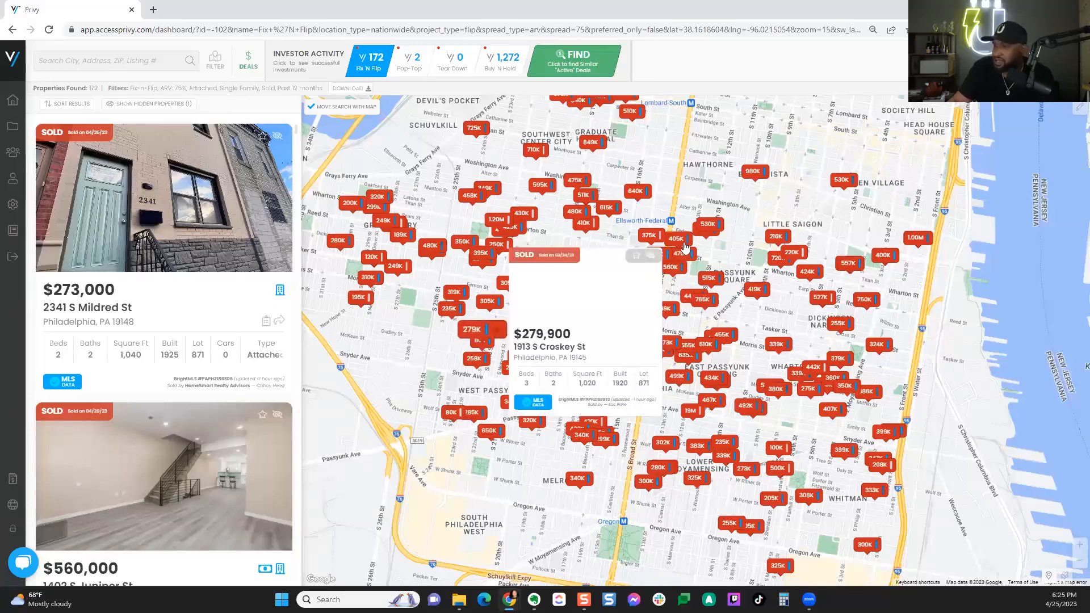
mouse_move(684, 246)
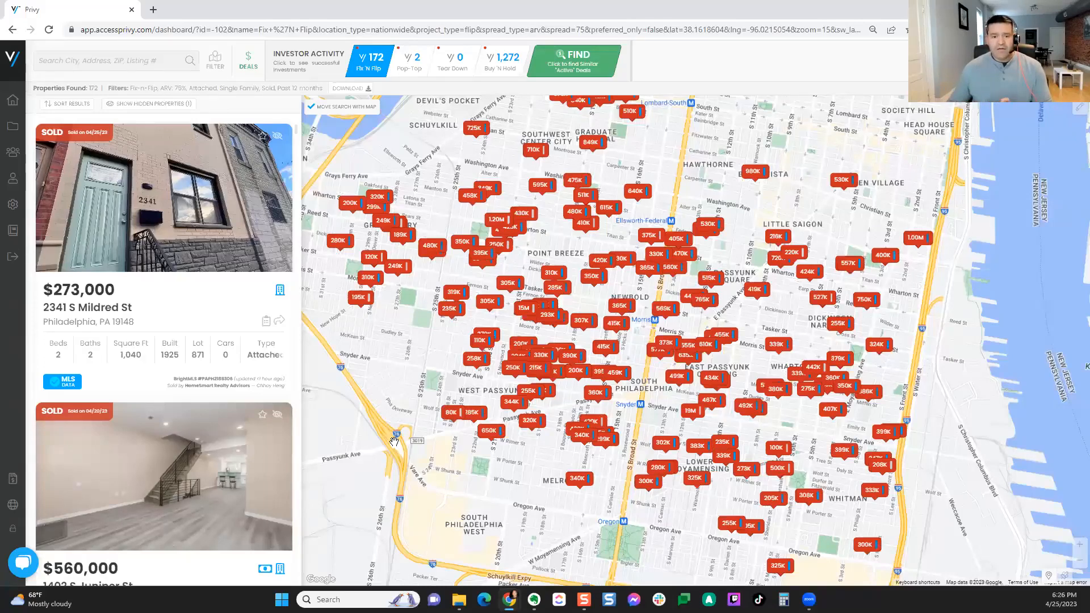
click(600, 260)
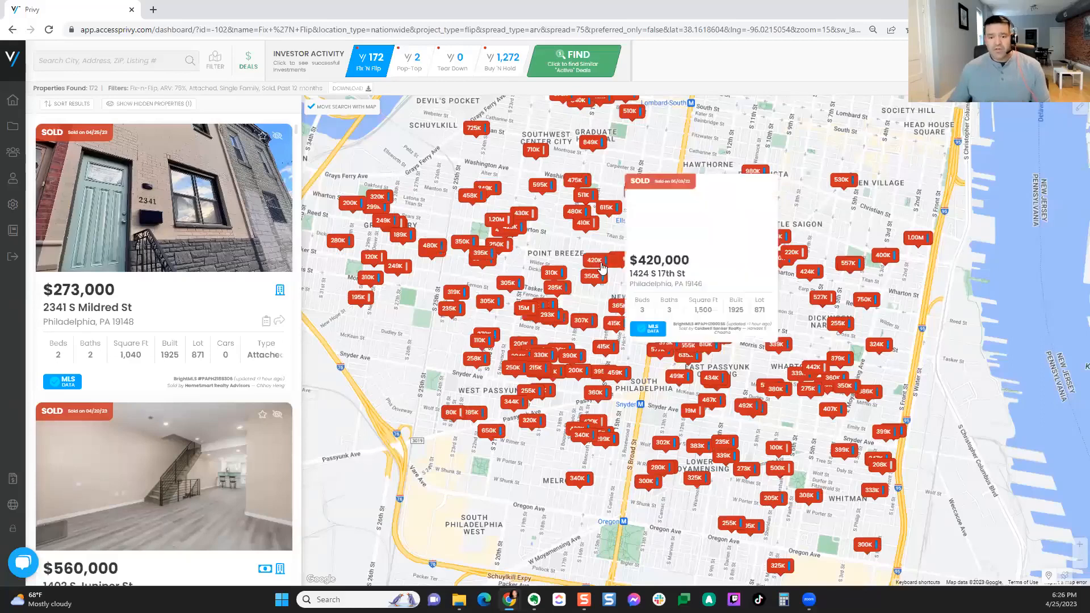
click(543, 240)
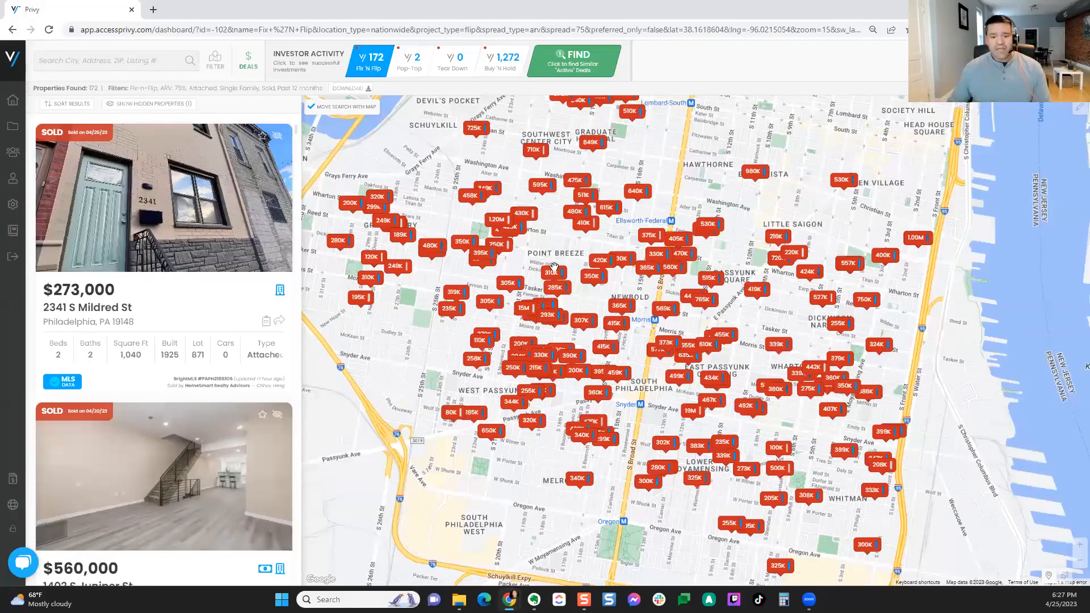
mouse_move(546, 268)
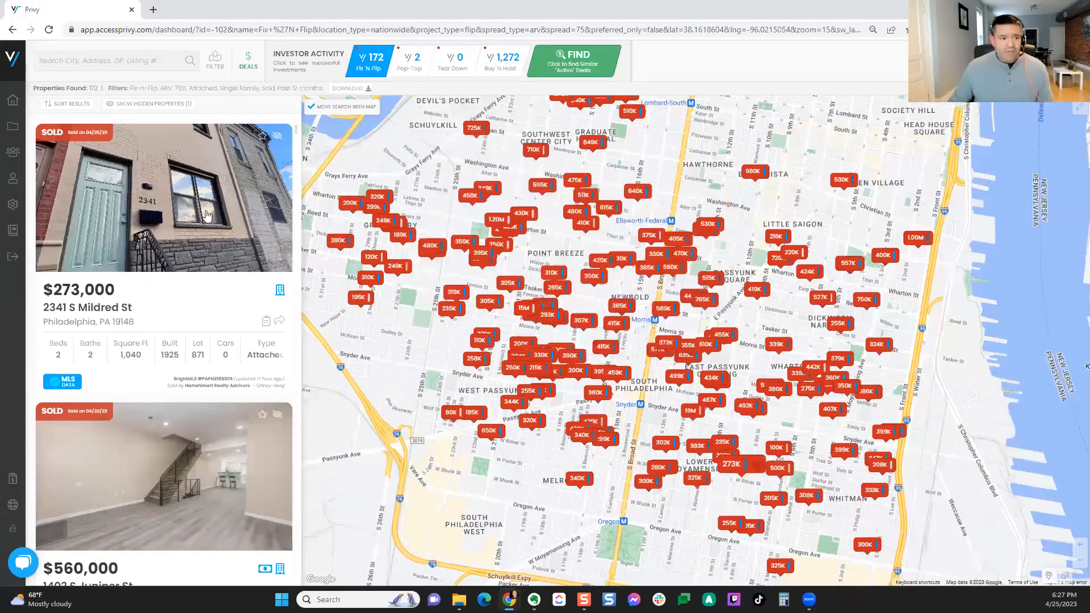
click(119, 214)
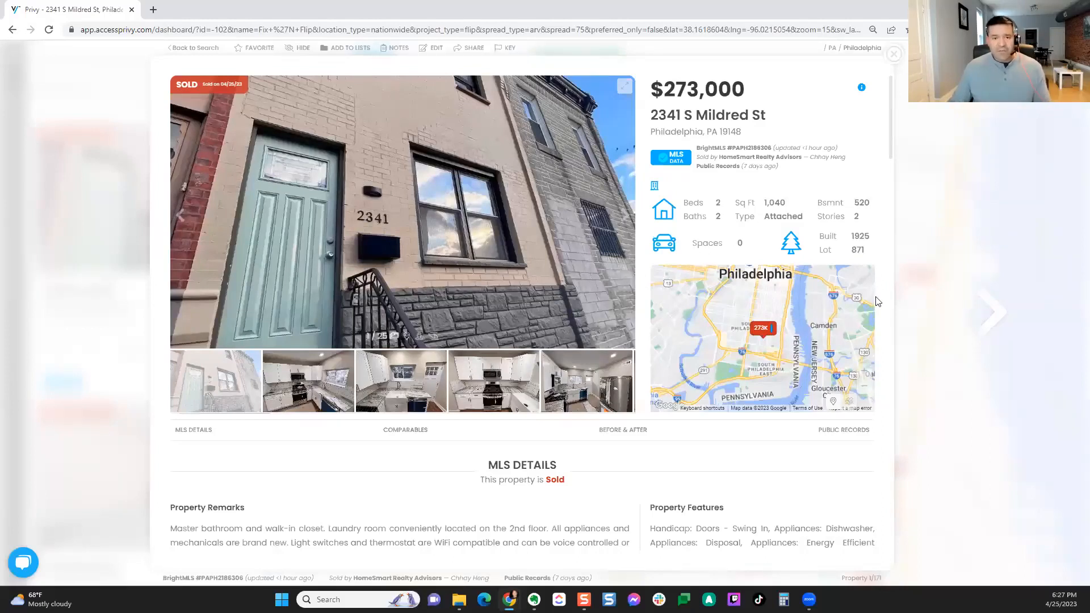
scroll(876, 300, down, 2)
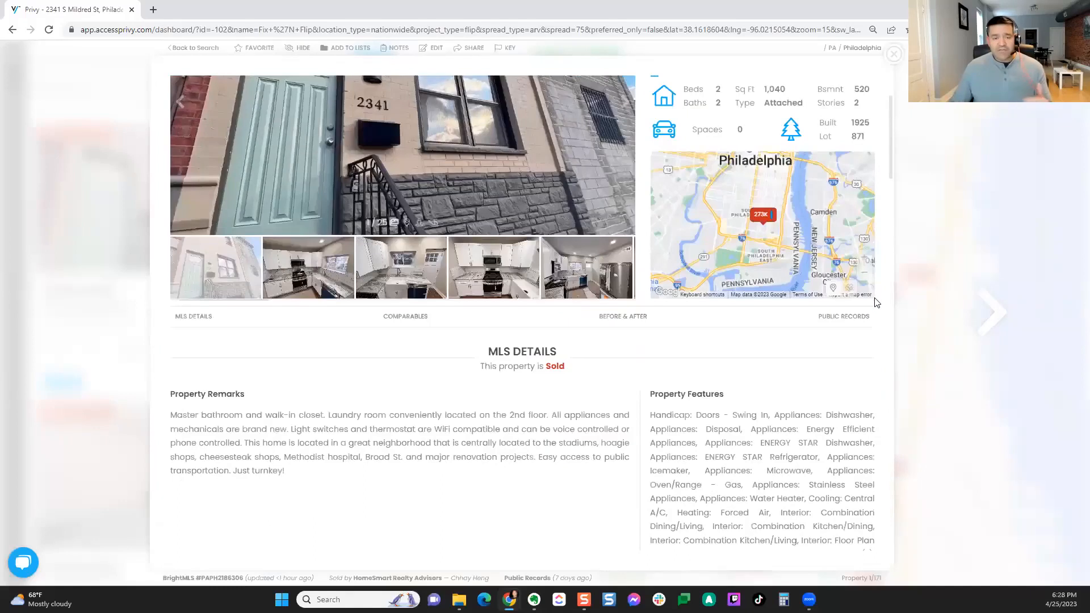
scroll(403, 178, up, 2)
Step: Browse the gallery to the kitchen photos with the stove
click(397, 404)
click(328, 402)
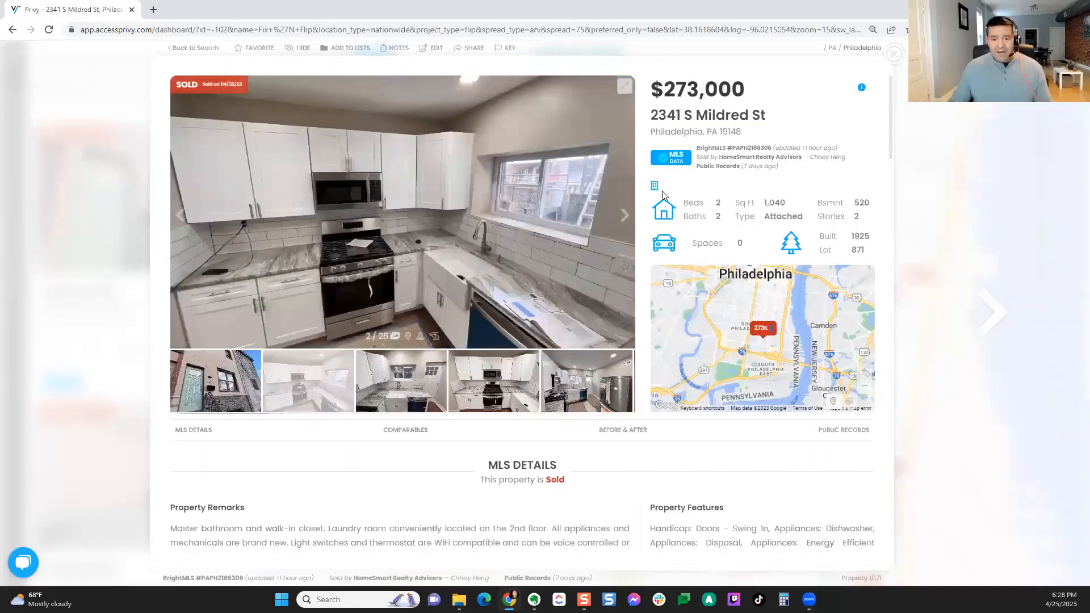
click(624, 217)
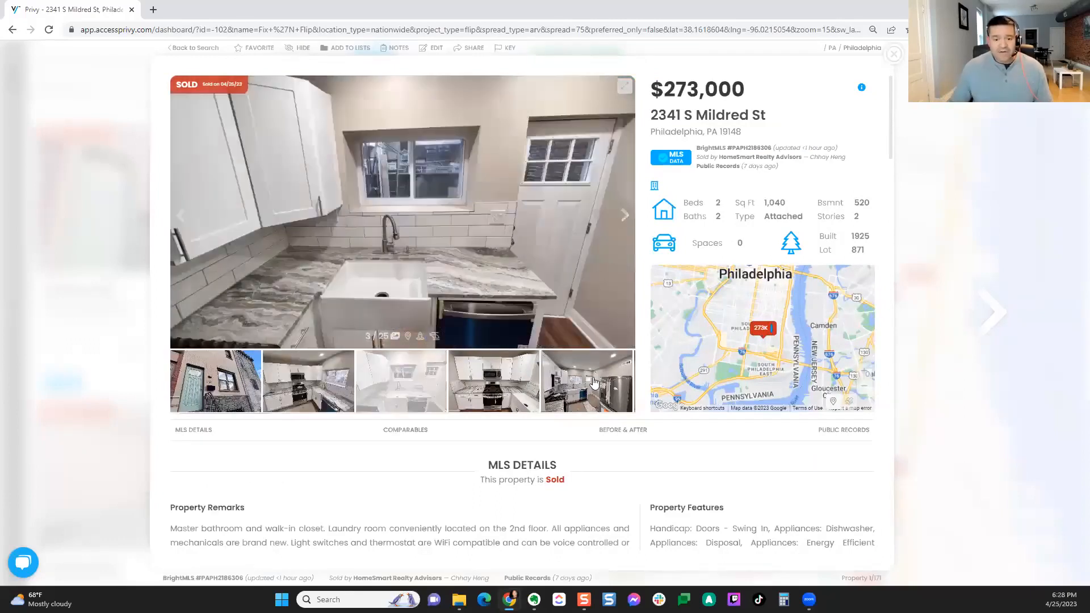
scroll(668, 418, down, 7)
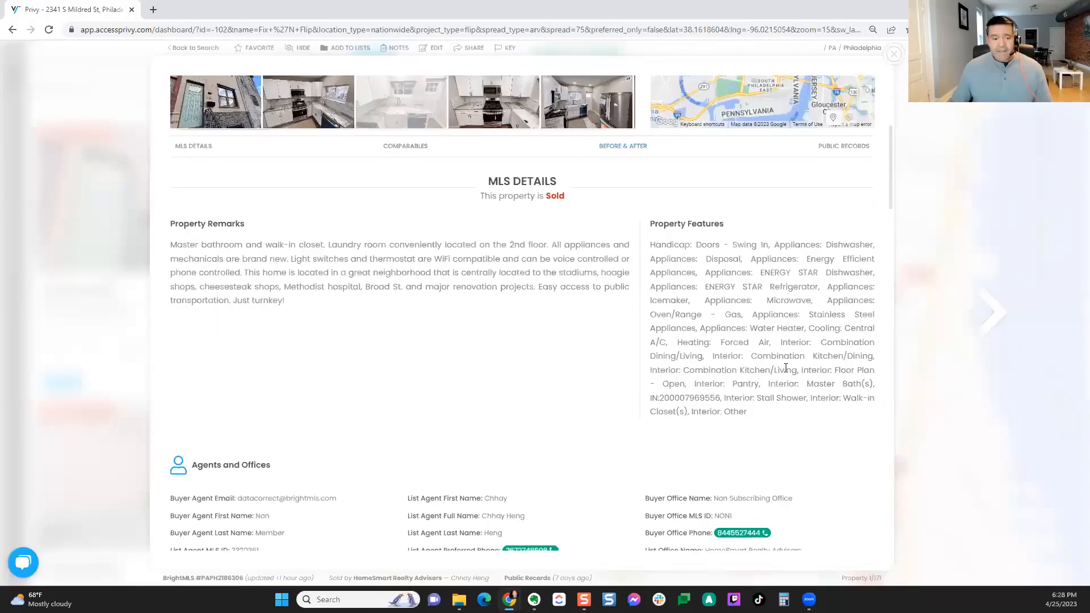
Step: Scroll past MLS Details, Agents and Offices and Schools to the Comparables map
scroll(834, 365, down, 4)
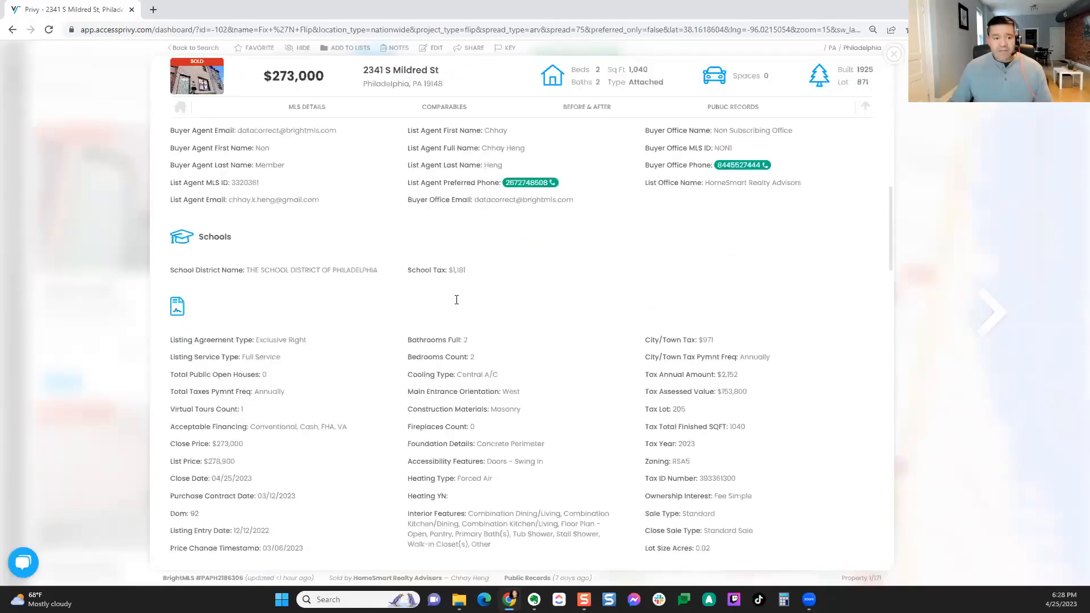
scroll(398, 246, up, 2)
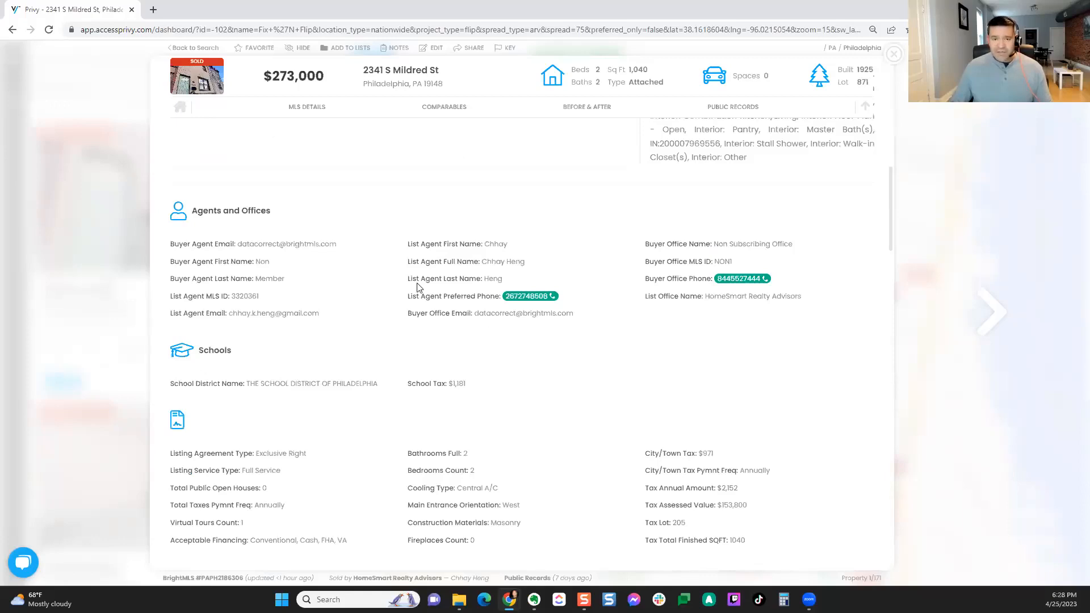
scroll(416, 288, down, 2)
scroll(822, 295, down, 8)
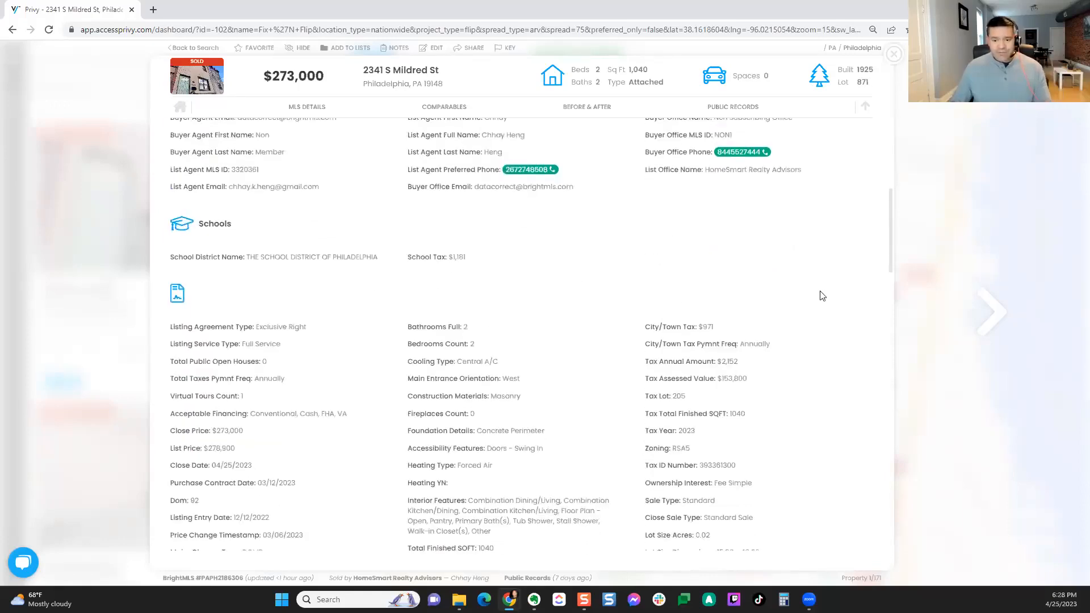
scroll(874, 299, down, 5)
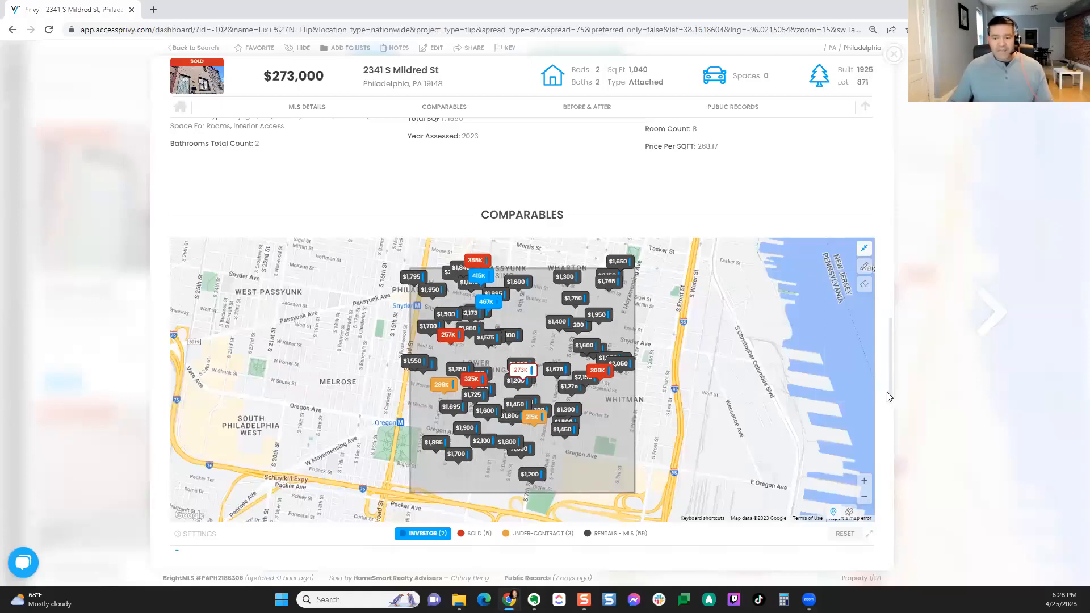
Step: Scroll past the comparables table to the $125,000-to-$273,000 Before & After comparison
scroll(889, 396, down, 1)
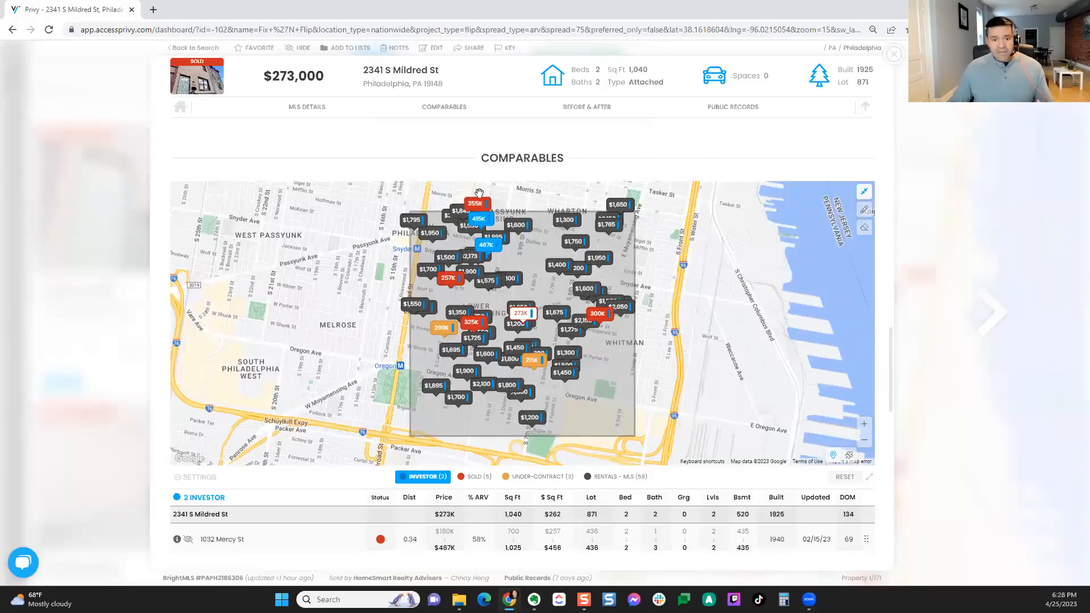
scroll(881, 335, down, 2)
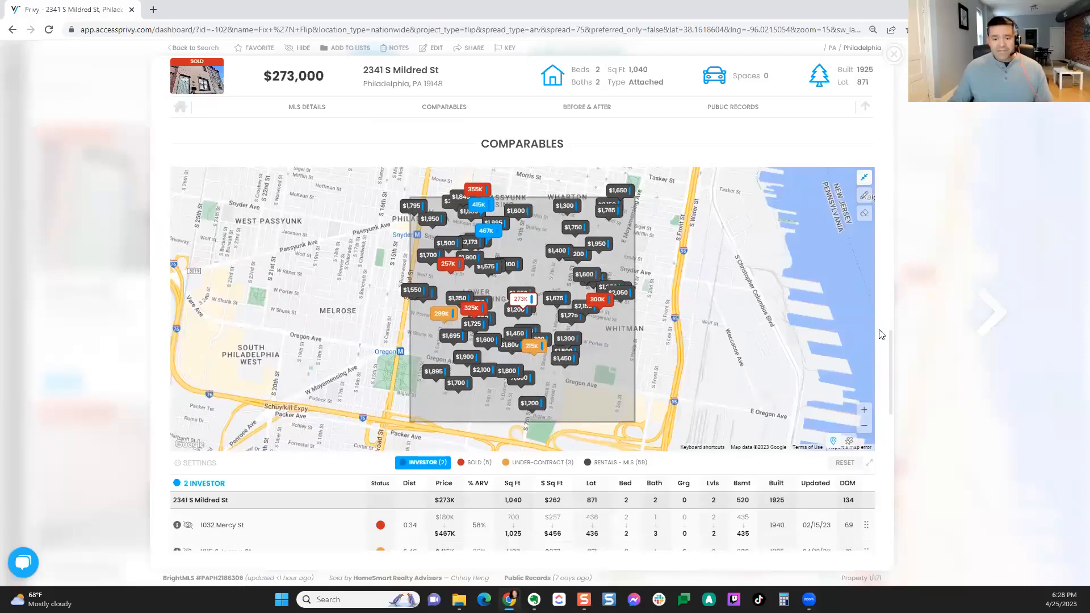
scroll(880, 335, down, 5)
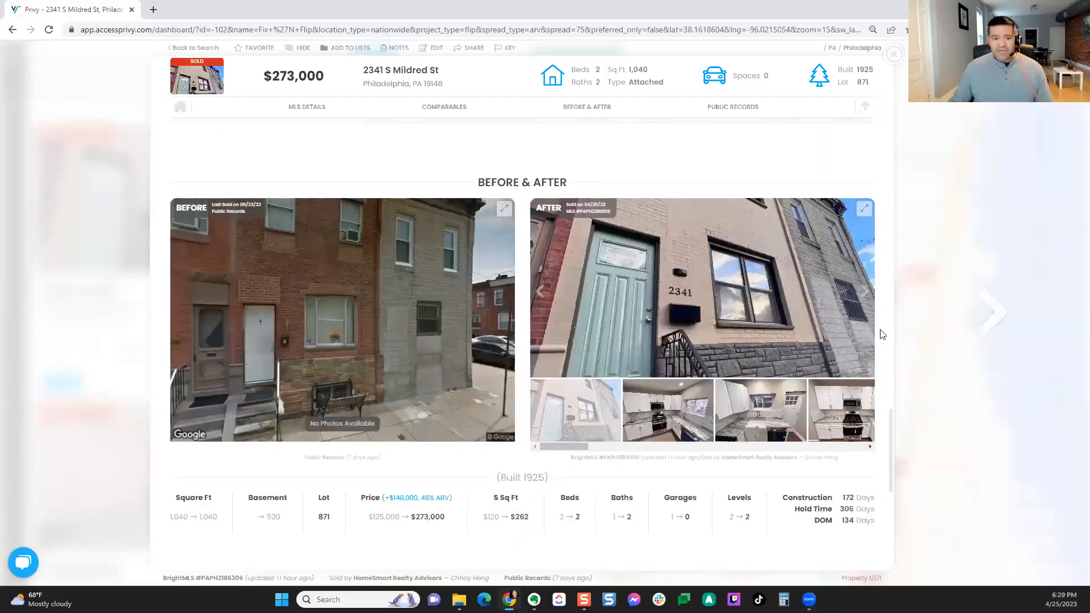
Step: Highlight the 46% ARV purchase figure, then scroll to the Public Records deeds
scroll(881, 335, down, 1)
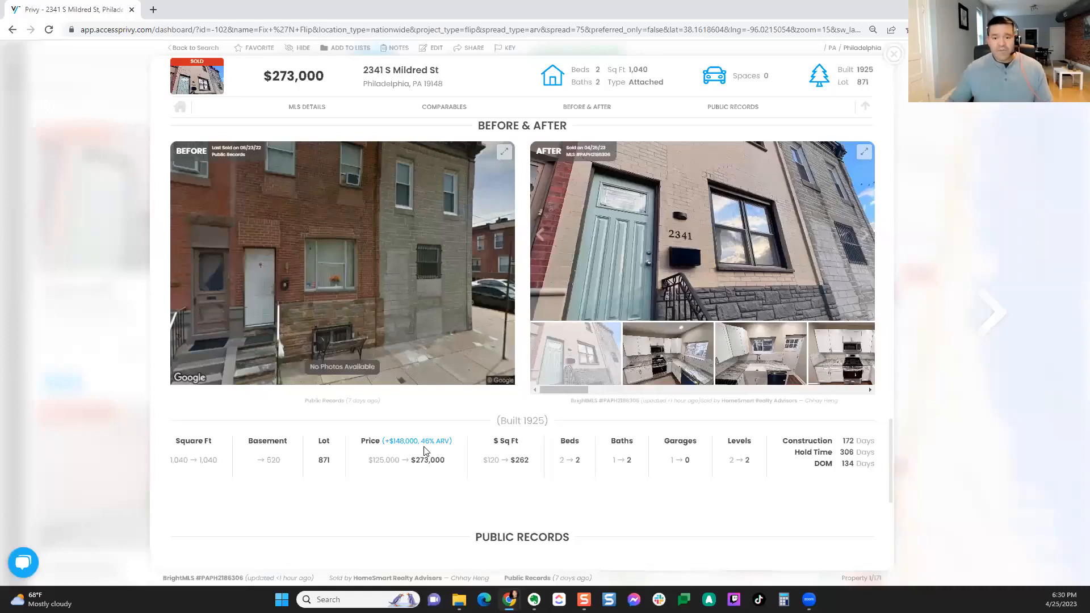
drag(421, 441, 461, 445)
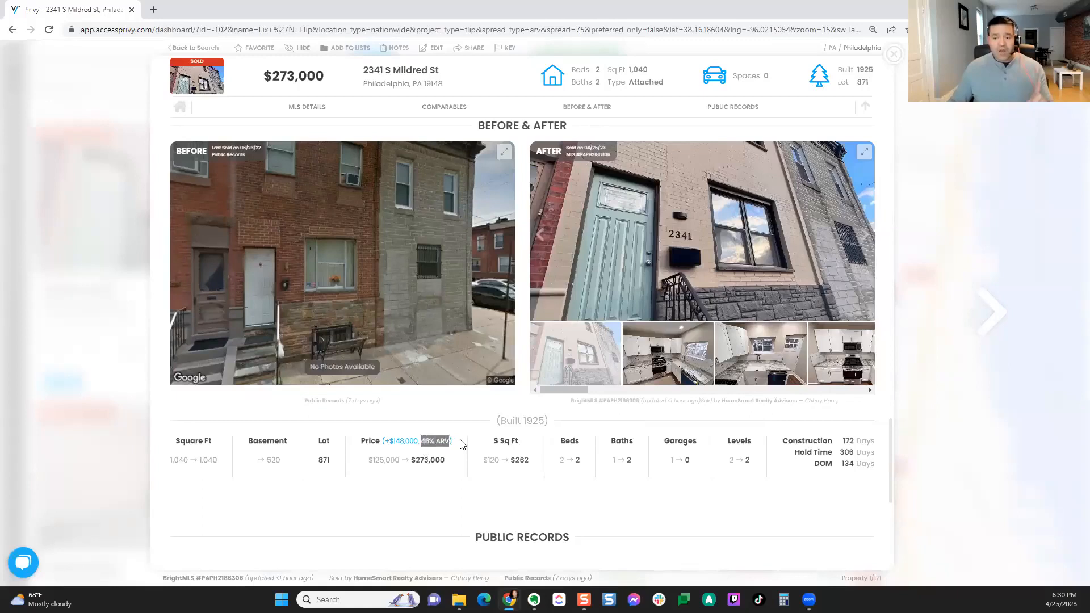
scroll(461, 445, down, 3)
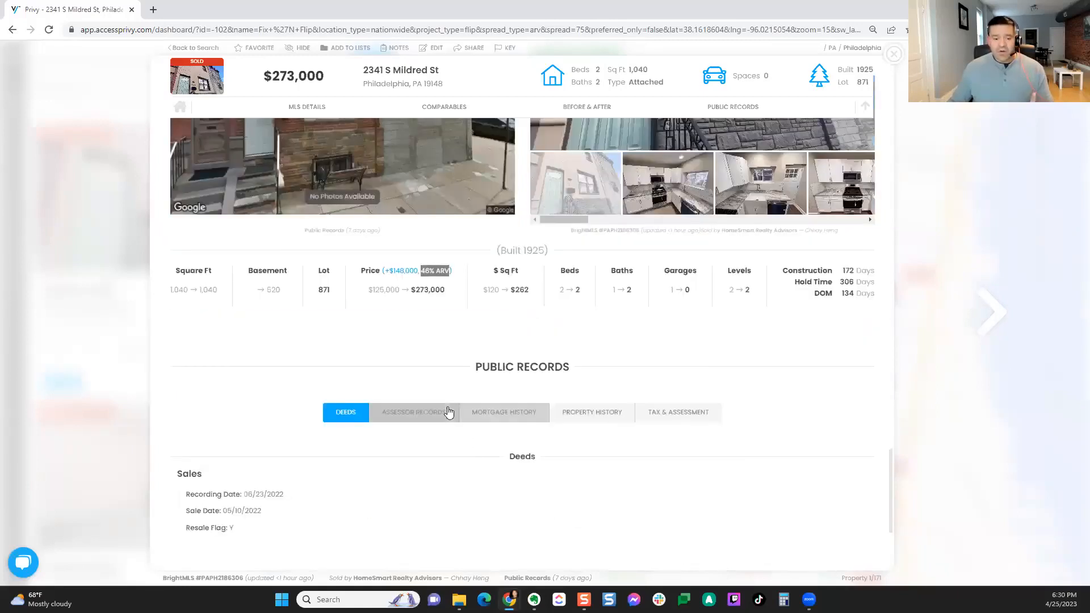
Step: Switch Public Records to the Assessor Records tab and highlight the owner's full name
click(448, 411)
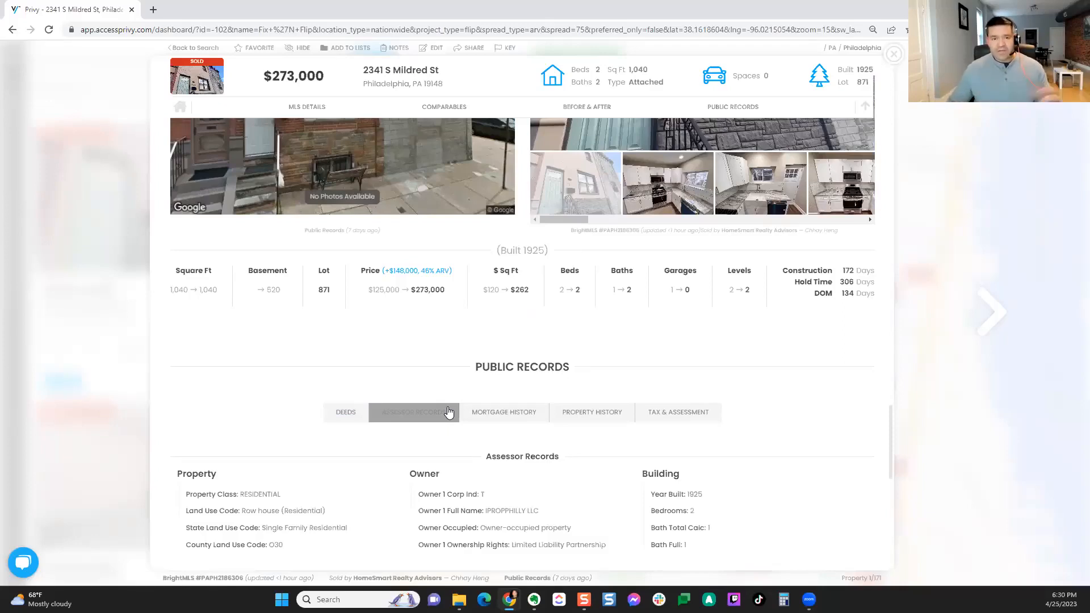
click(449, 411)
scroll(494, 422, down, 1)
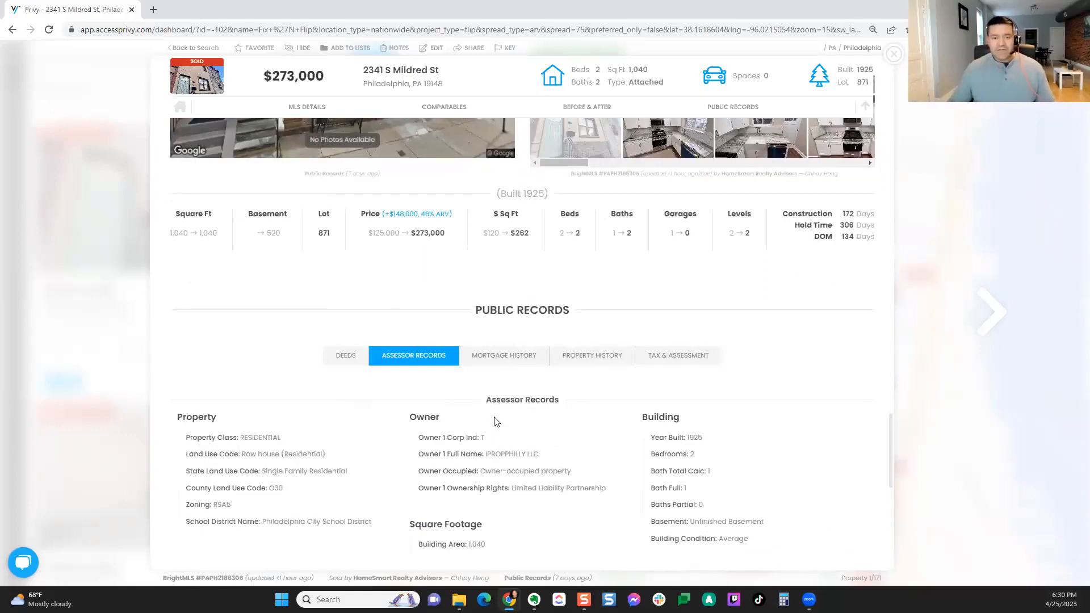
scroll(494, 422, down, 2)
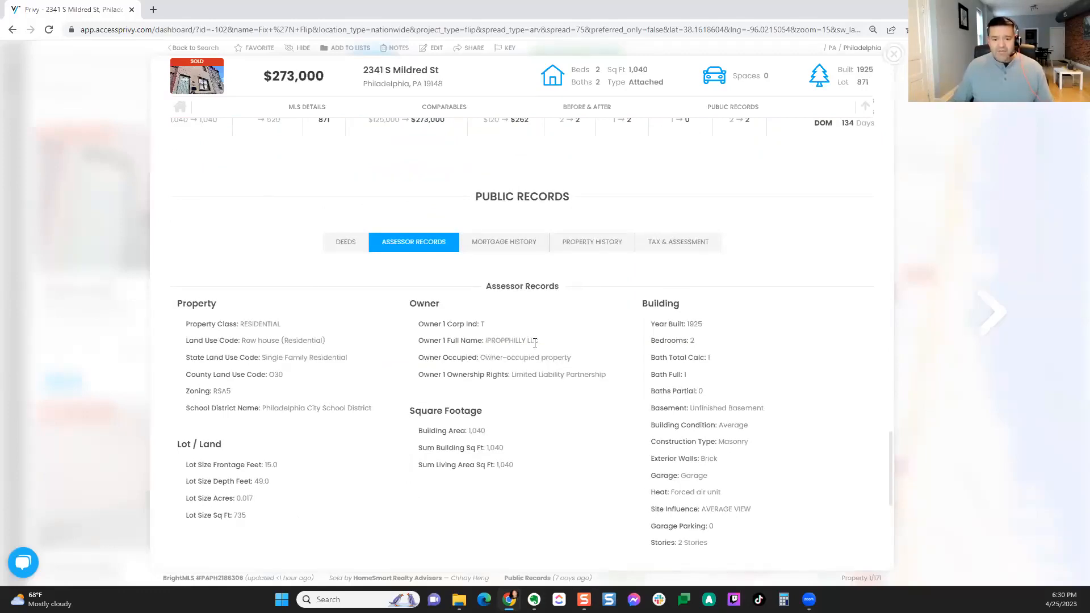
drag(539, 341, 485, 341)
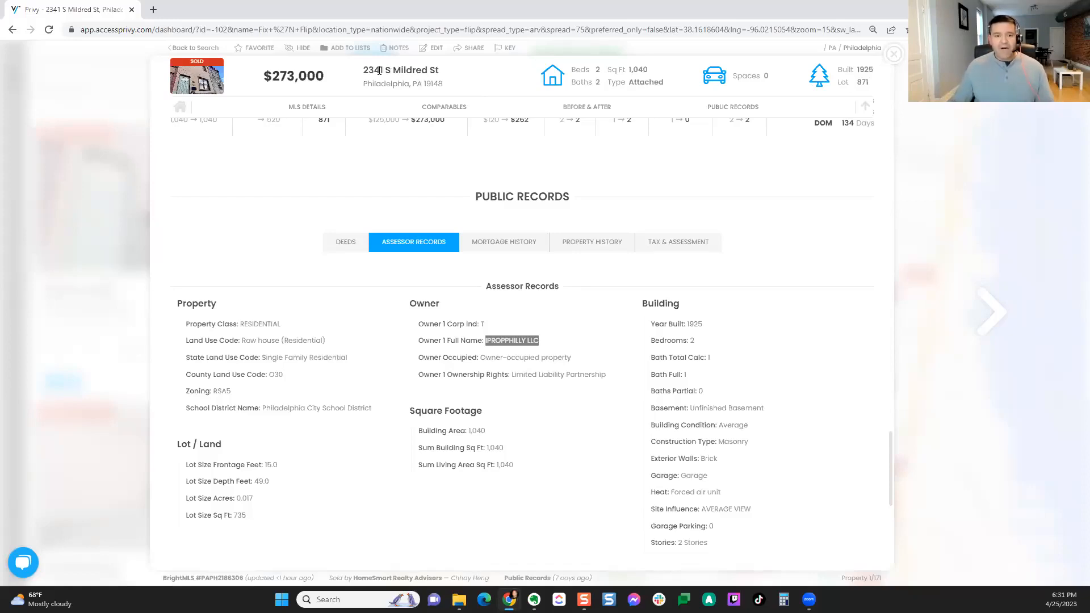
right_click(520, 342)
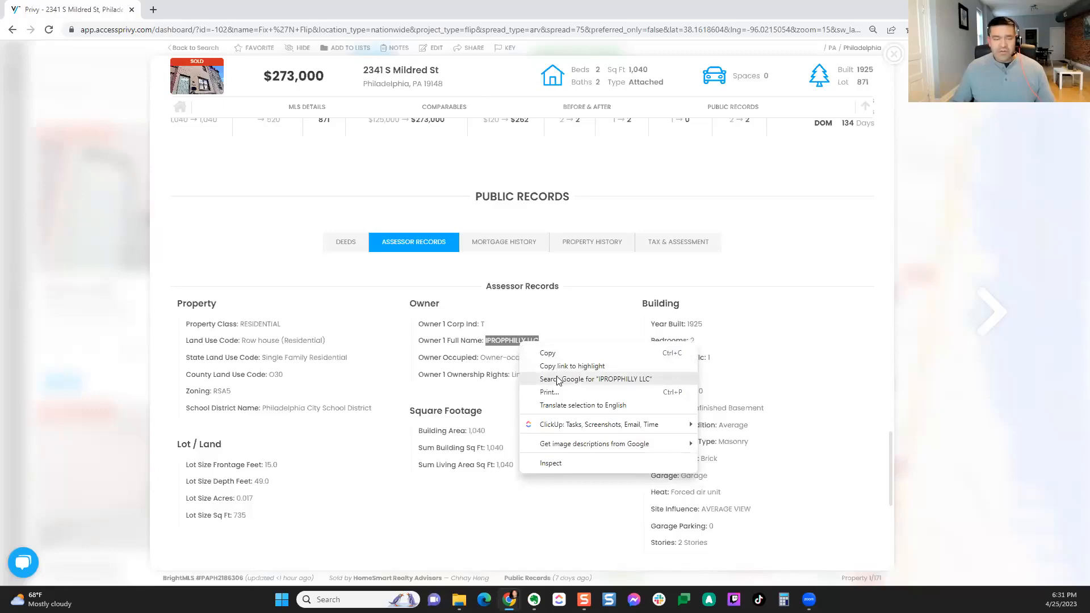
click(548, 197)
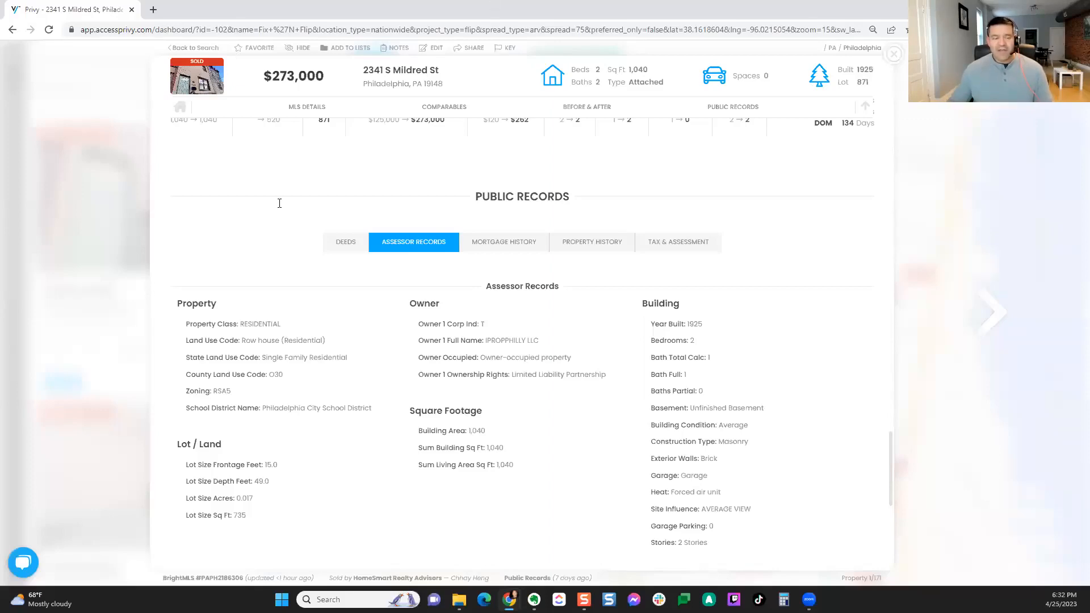
Step: Scroll back to the Mildred St Before & After: 520 sq ft basement, baths 1 to 2, 2 levels
scroll(279, 203, up, 4)
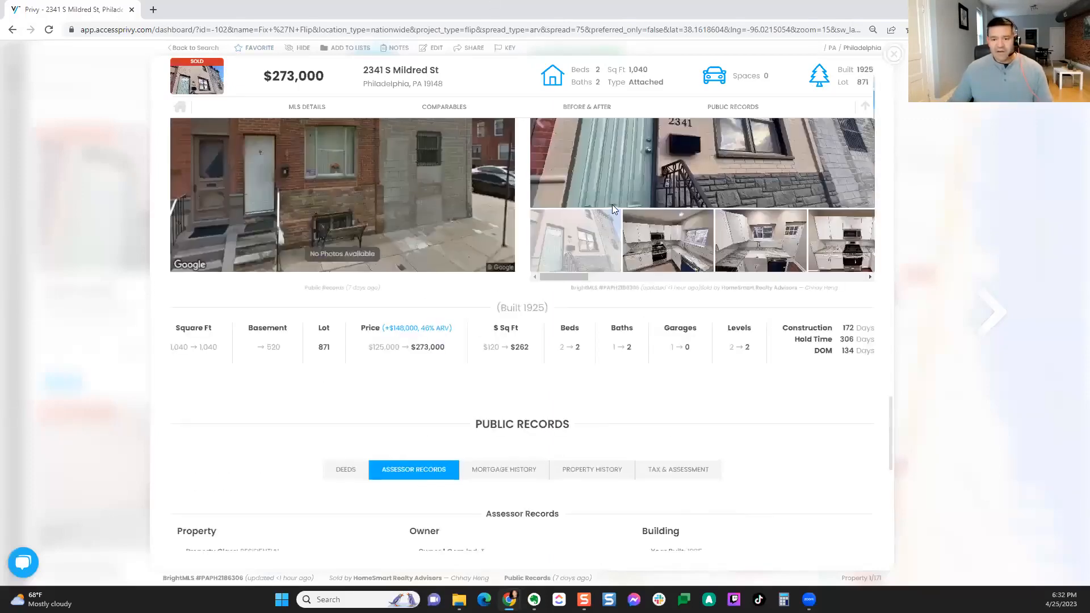
scroll(612, 209, up, 3)
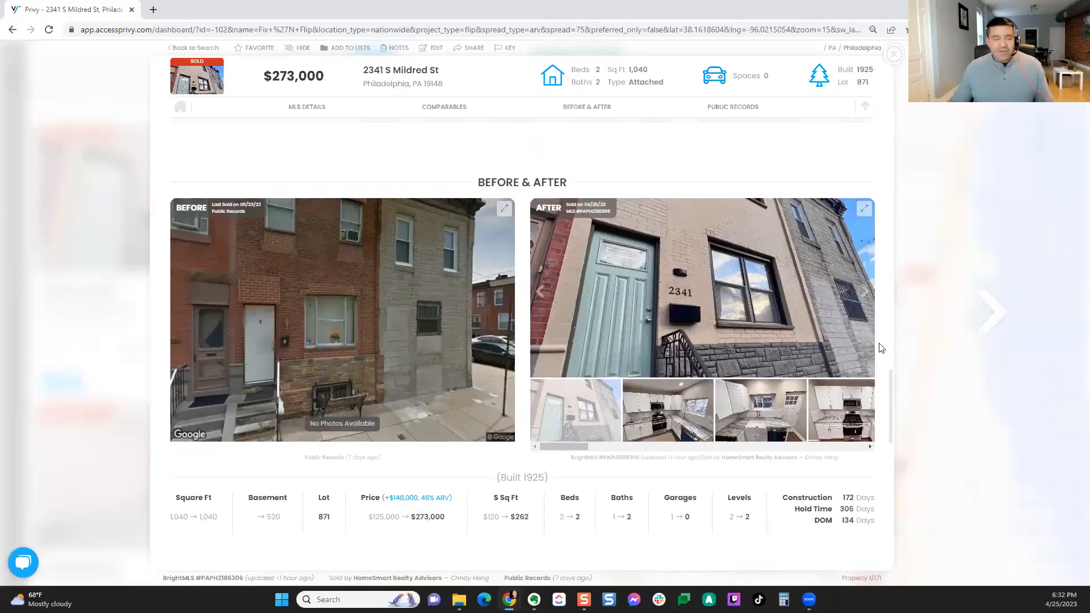
scroll(880, 348, down, 1)
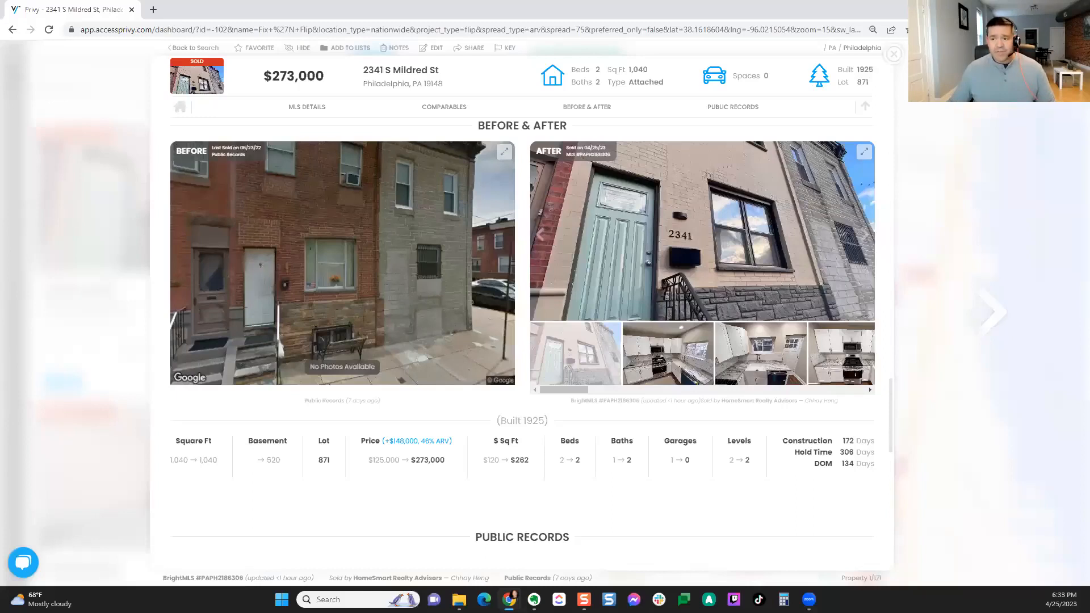
click(895, 55)
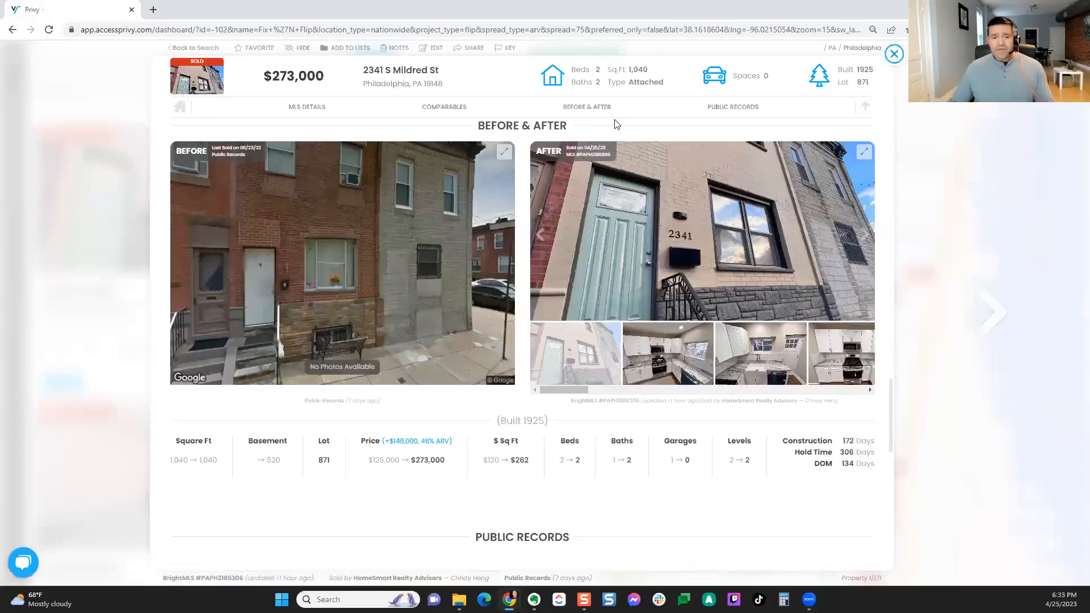
scroll(205, 301, down, 5)
scroll(203, 292, down, 8)
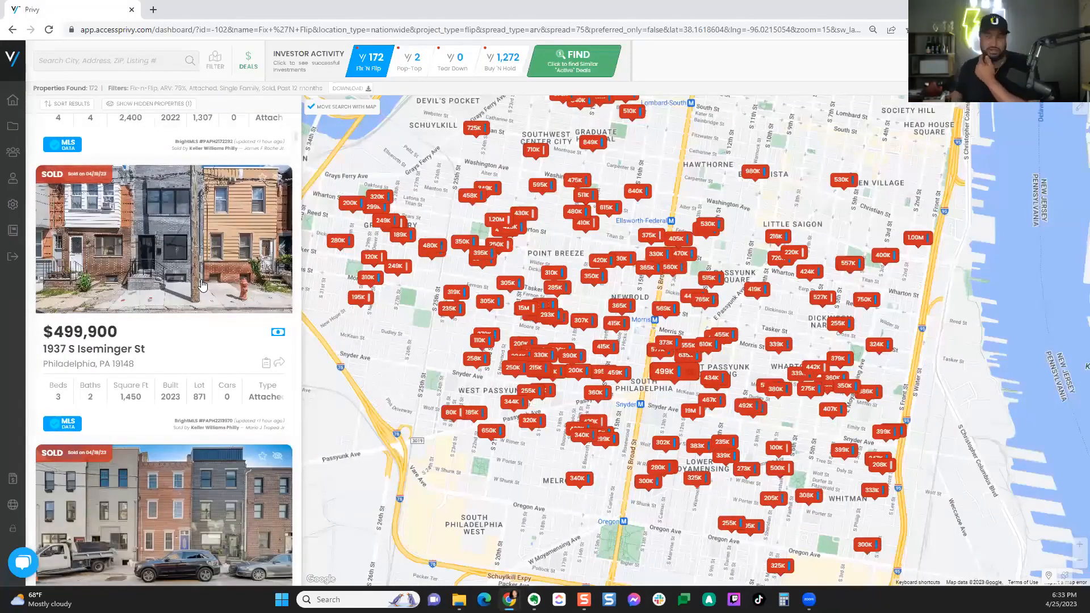
click(202, 285)
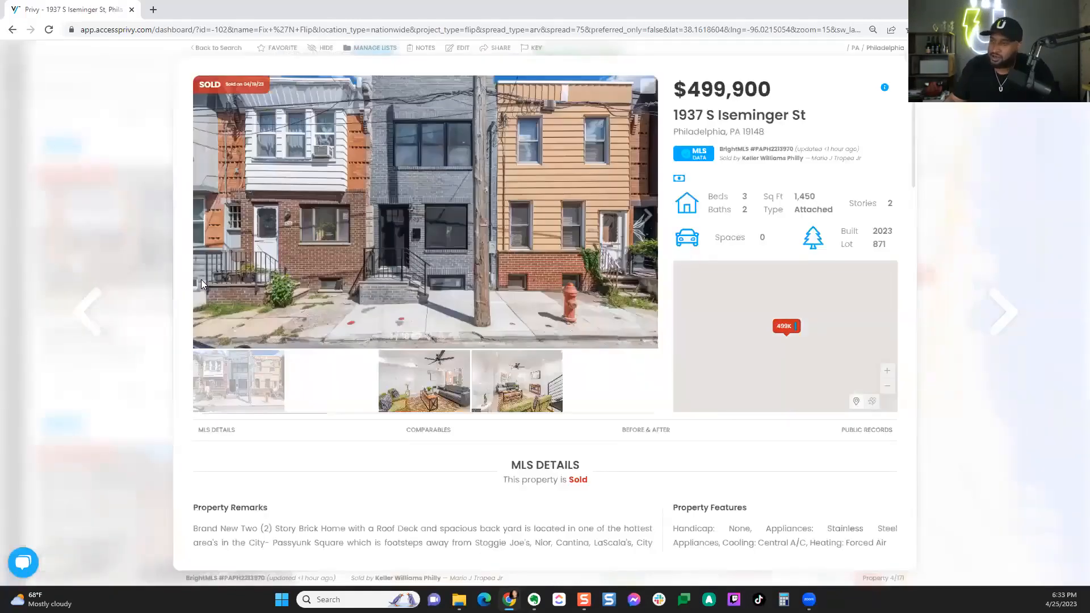
click(631, 436)
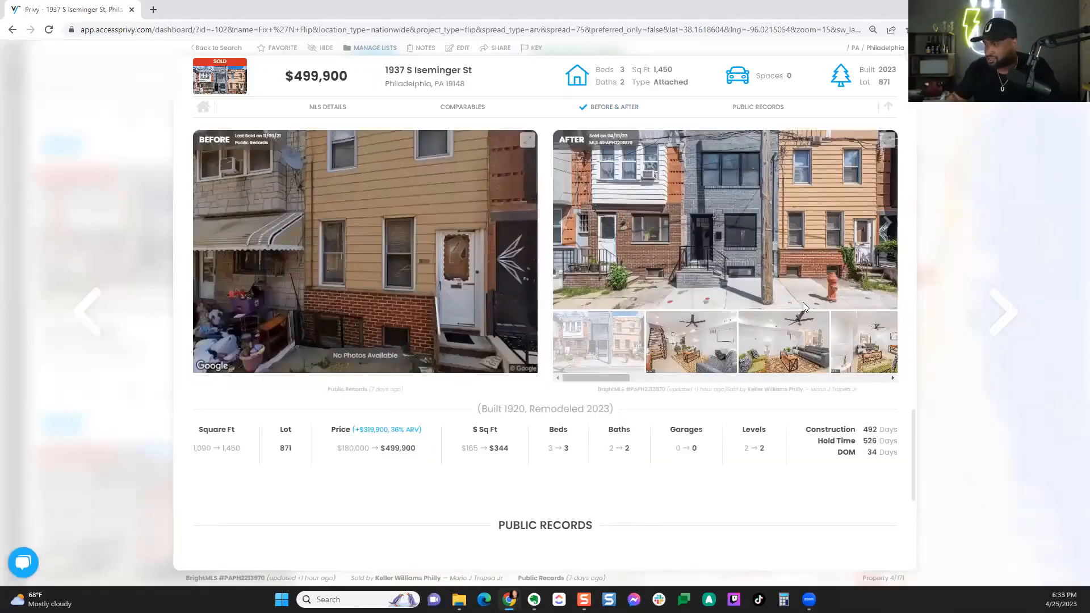
click(915, 54)
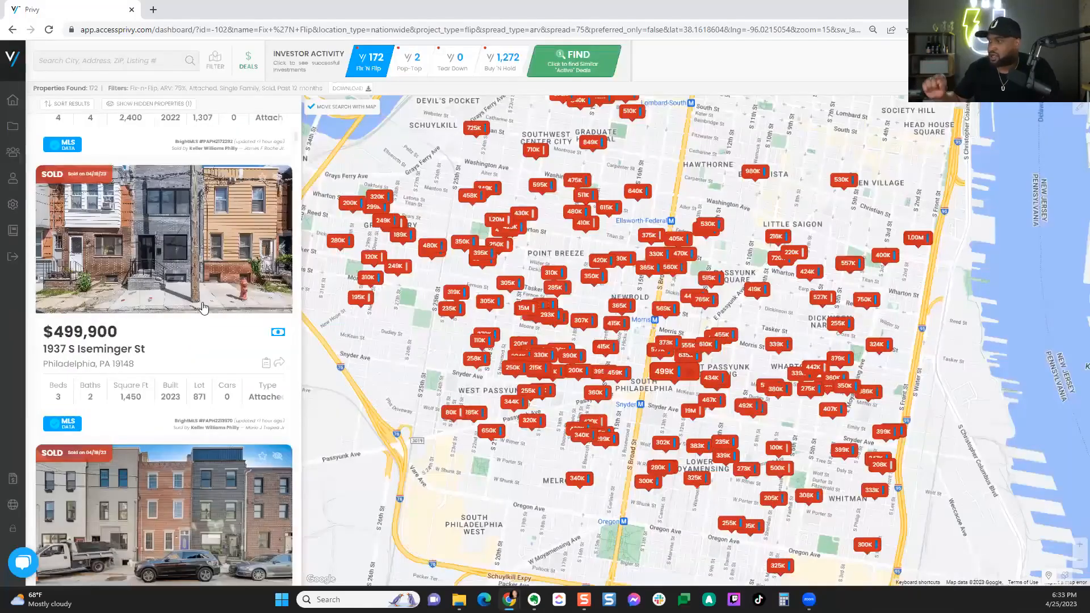
scroll(203, 307, down, 8)
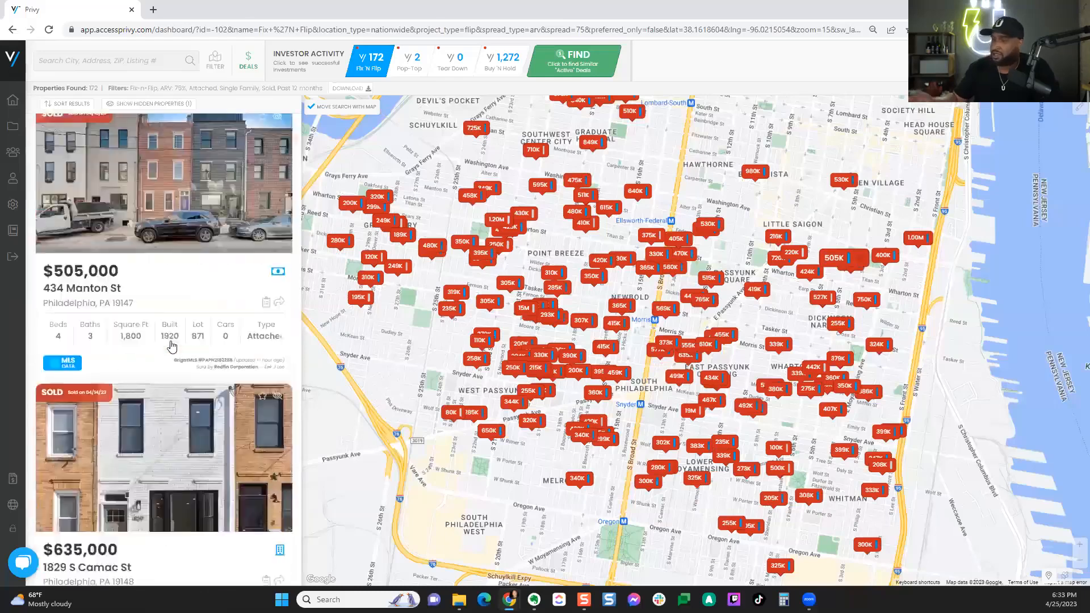
click(178, 325)
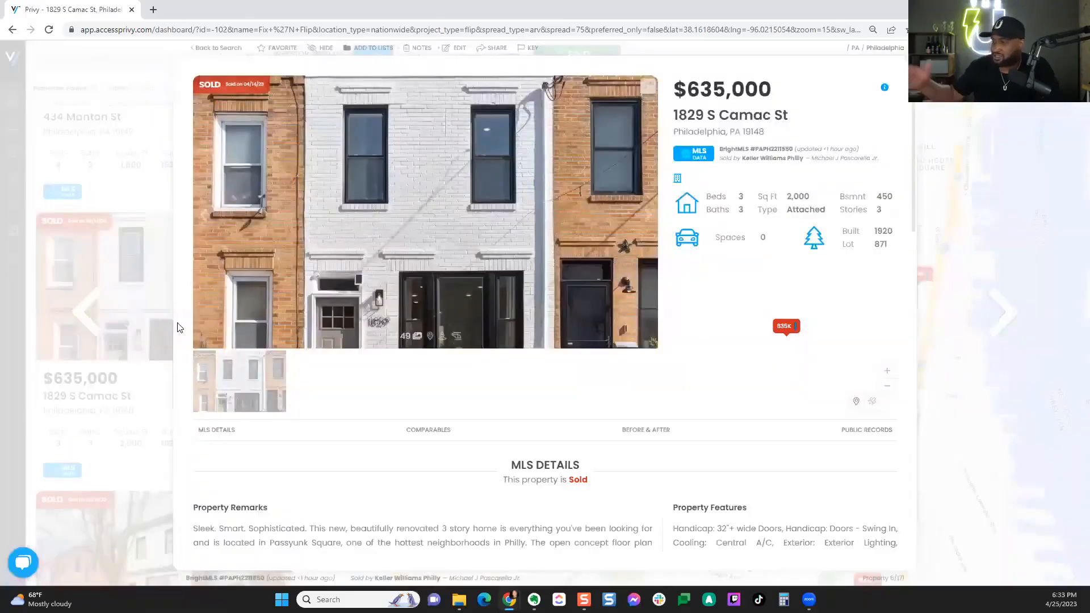
click(628, 429)
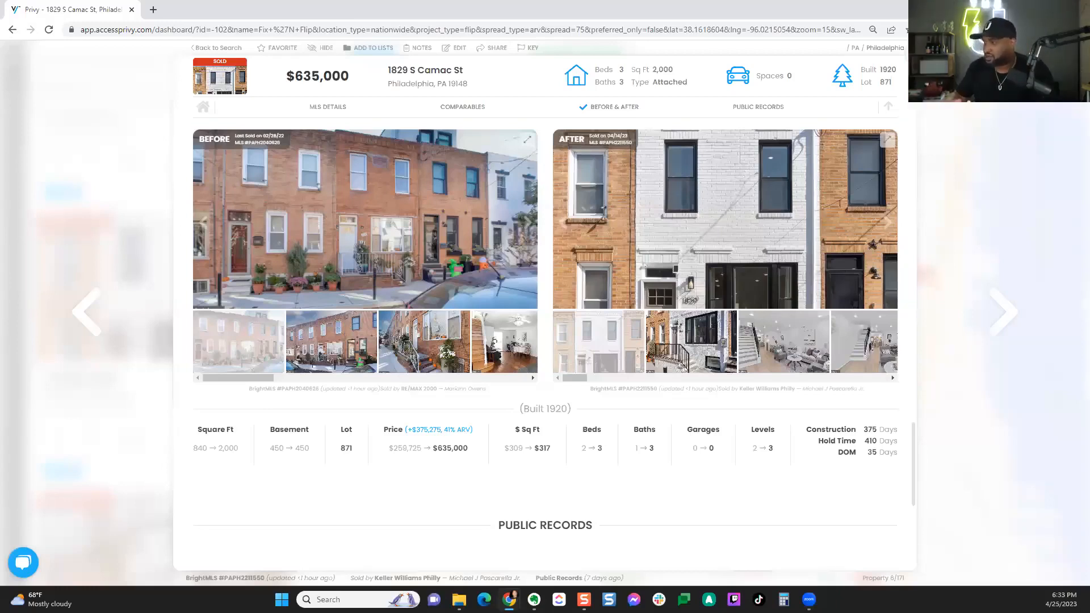
key(Escape)
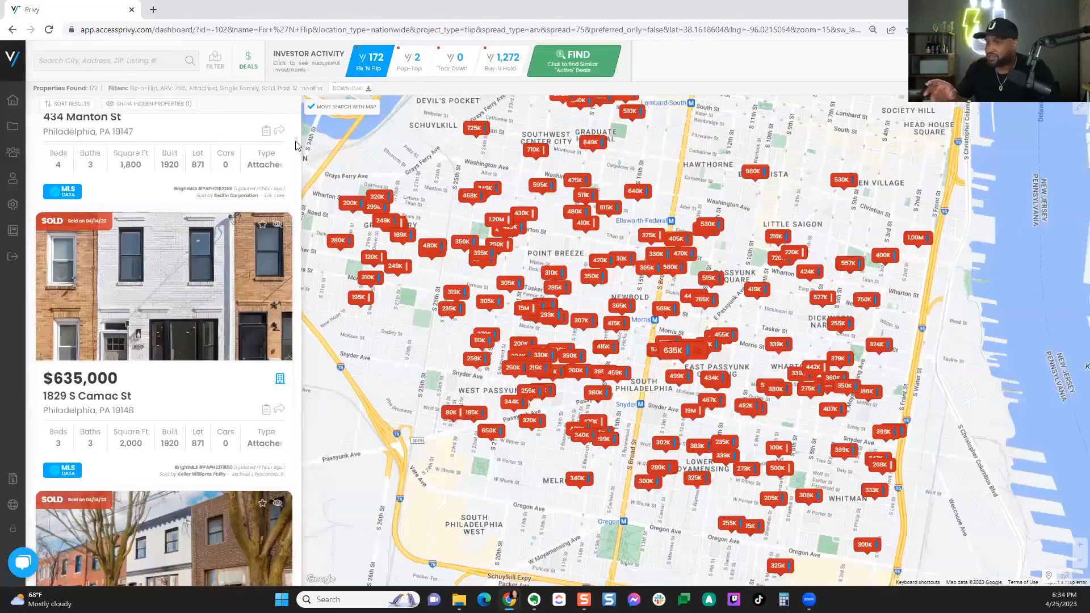
drag(296, 139, 295, 123)
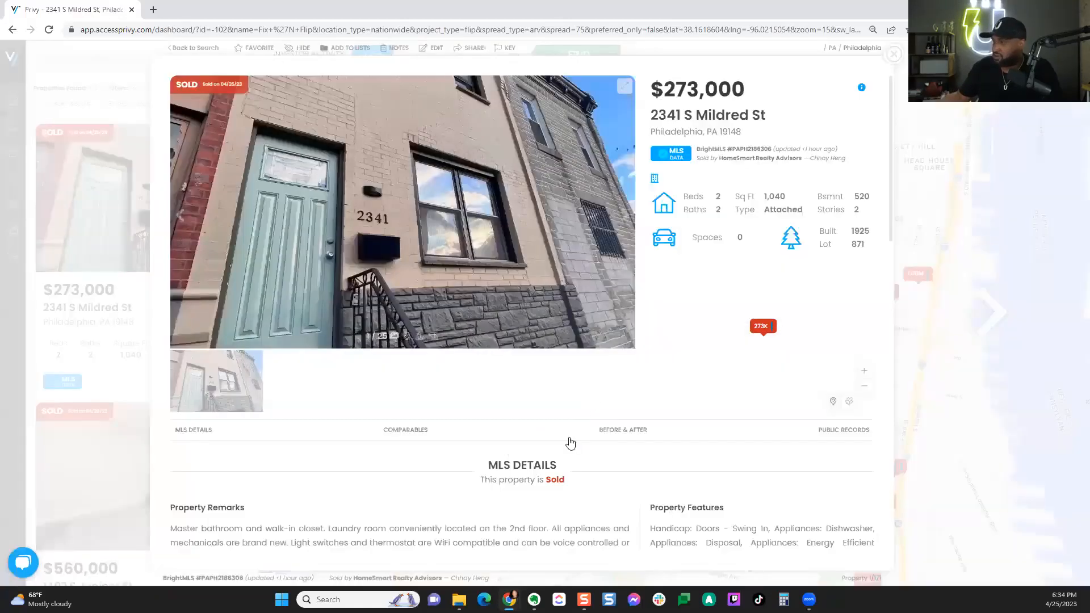
click(619, 431)
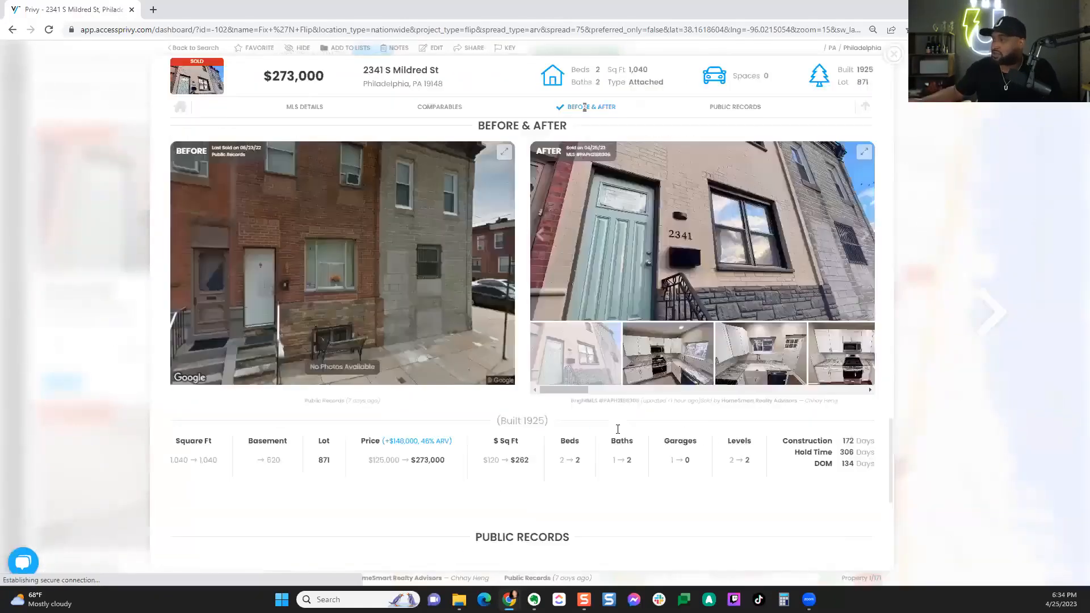
click(888, 58)
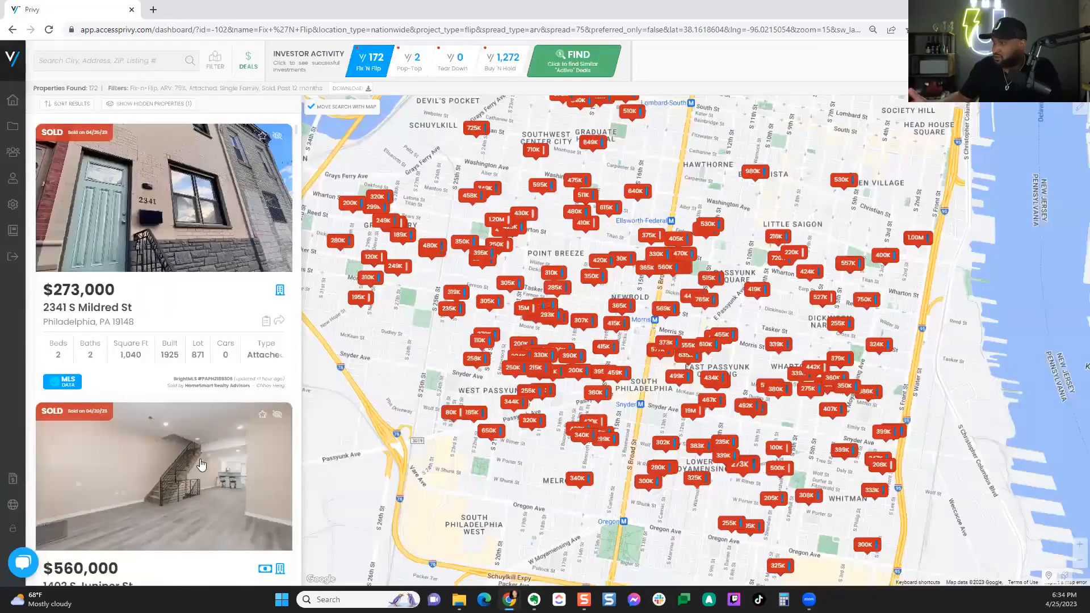
scroll(211, 466, down, 5)
scroll(211, 467, down, 10)
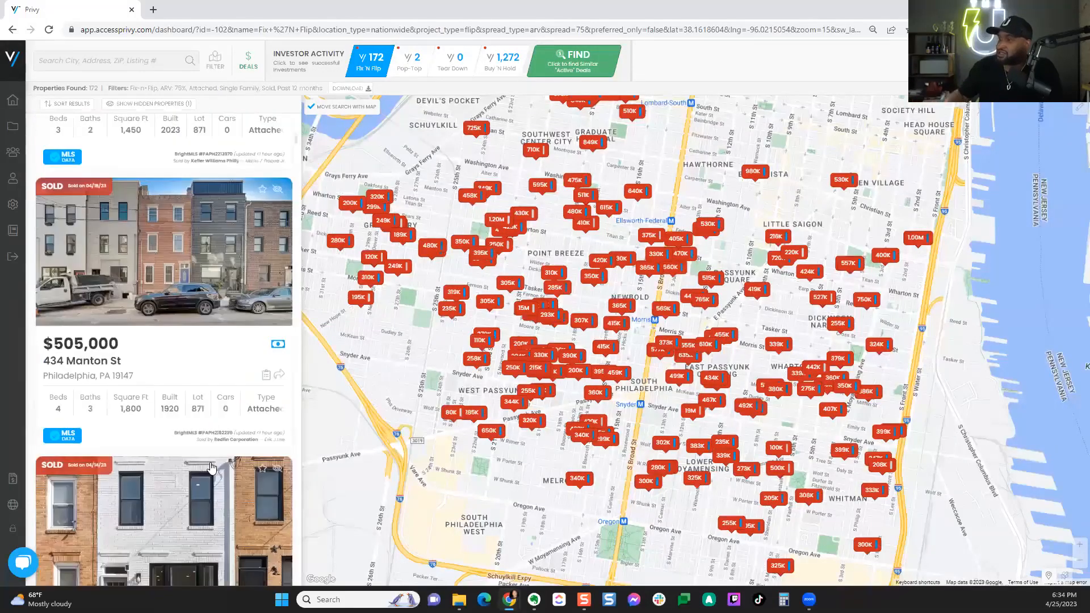
click(205, 355)
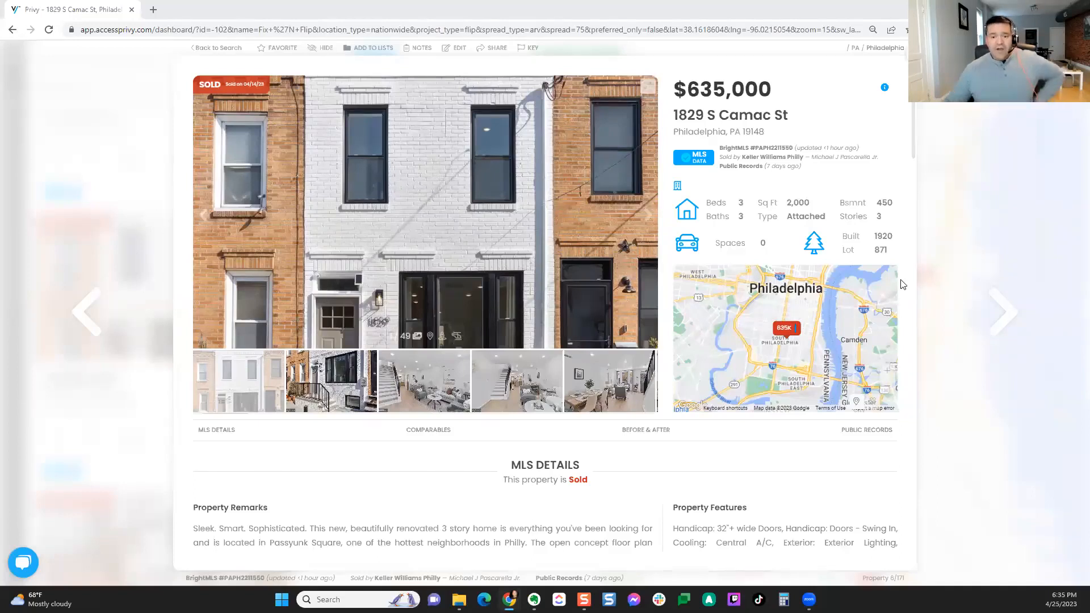
scroll(902, 284, down, 15)
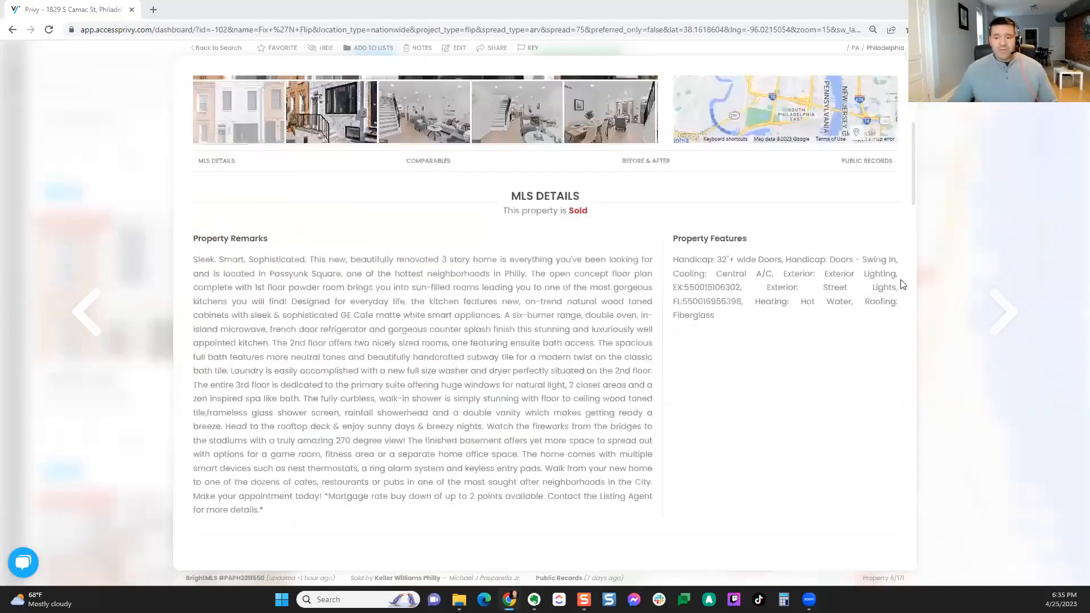
scroll(902, 283, down, 10)
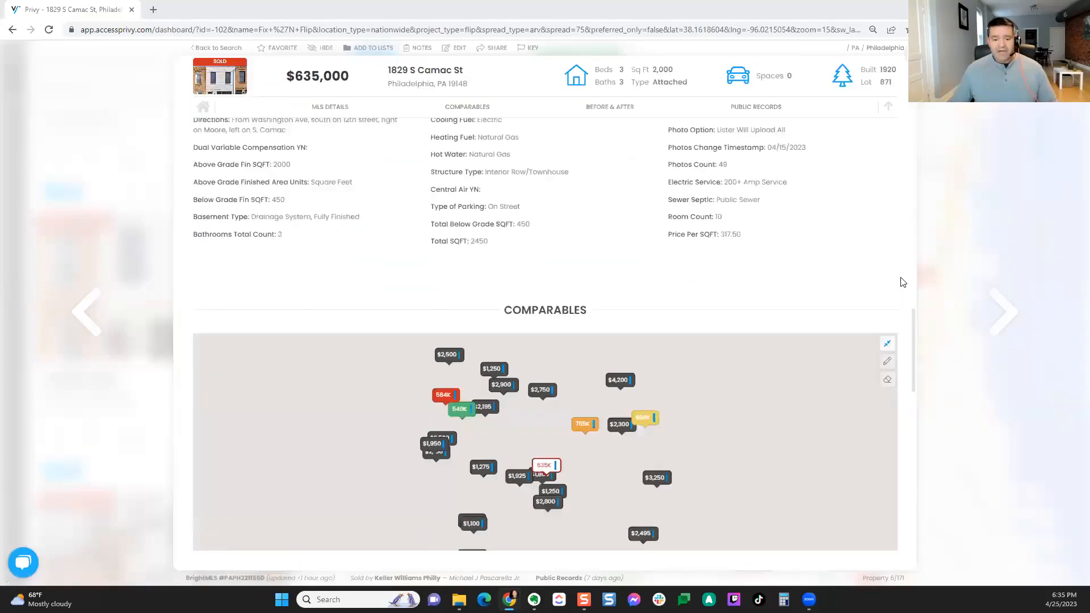
scroll(902, 282, down, 2)
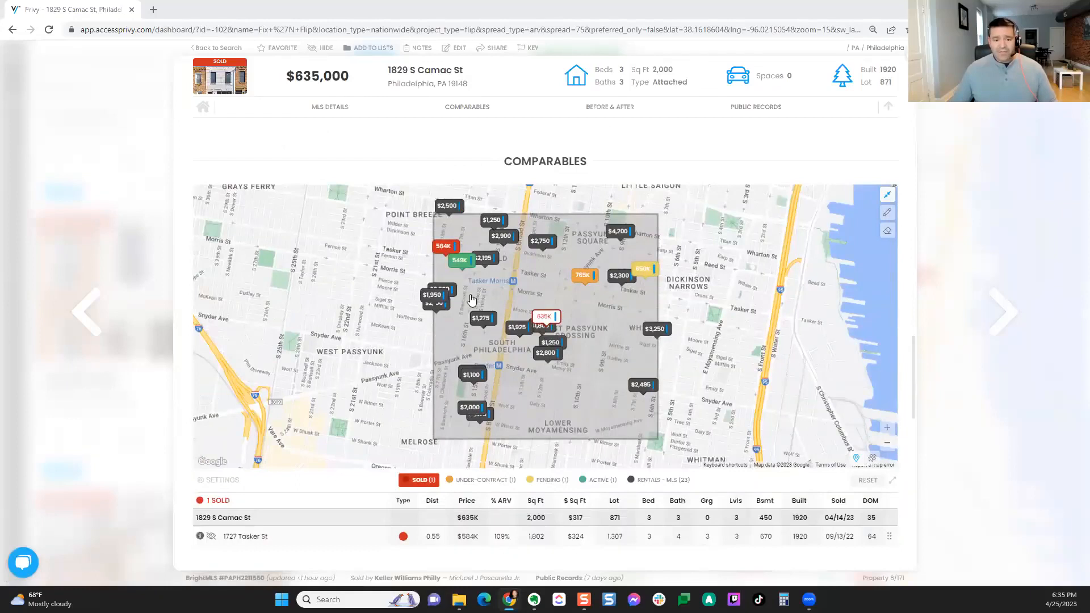
Step: Open the comparable search settings under the Camac St Comparables map
scroll(908, 366, down, 1)
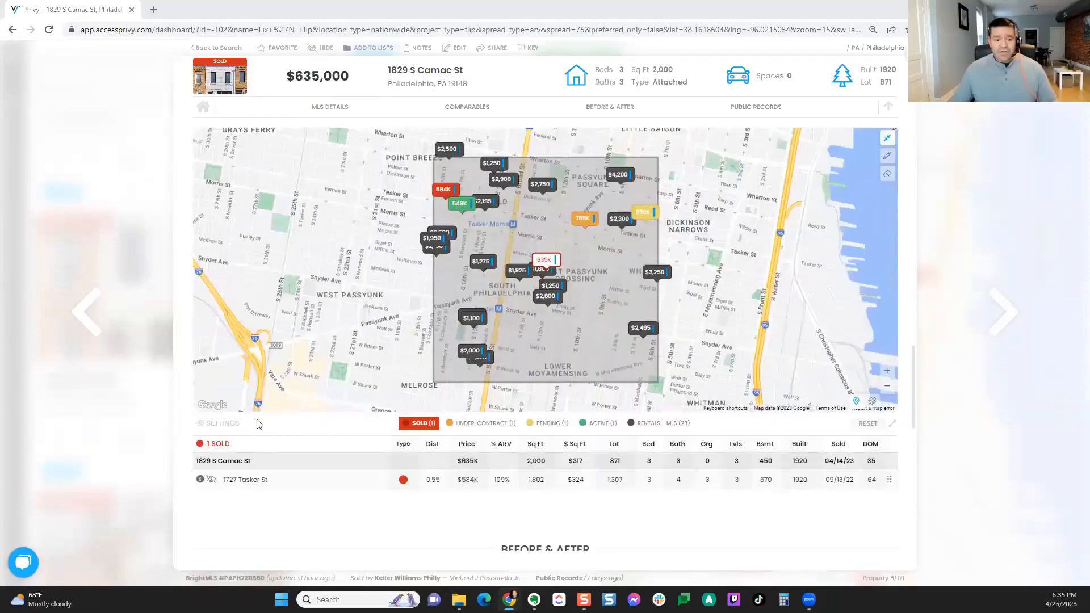
click(224, 424)
scroll(360, 449, down, 1)
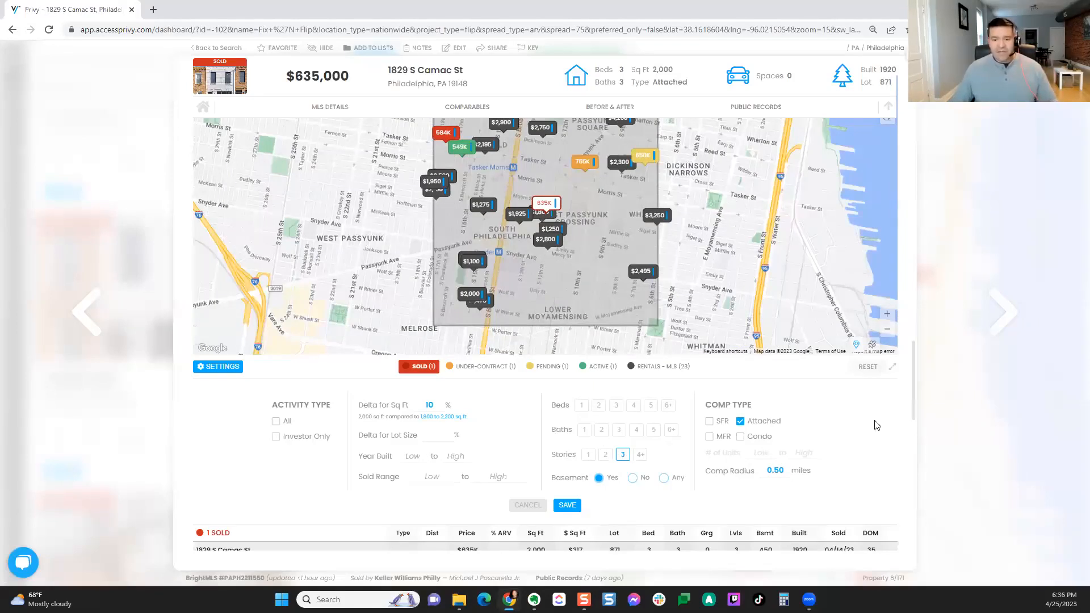
Step: Scroll to Before & After: $259,725 to $635,000 (+$375,275, 41% ARV), 840 to 2,000 sq ft
scroll(894, 424, down, 3)
scroll(903, 424, down, 3)
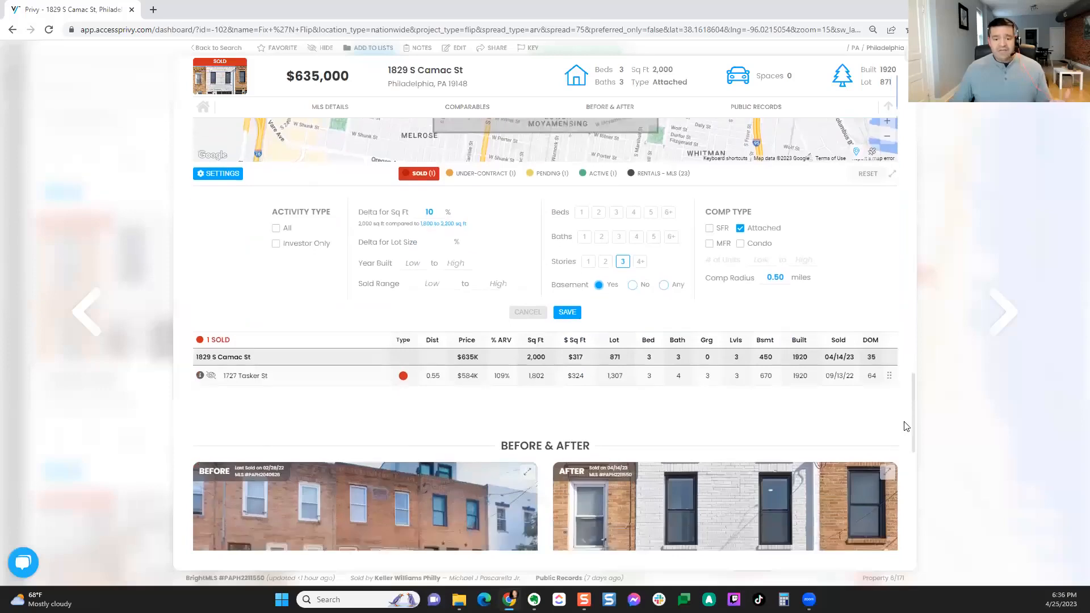
scroll(905, 425, down, 2)
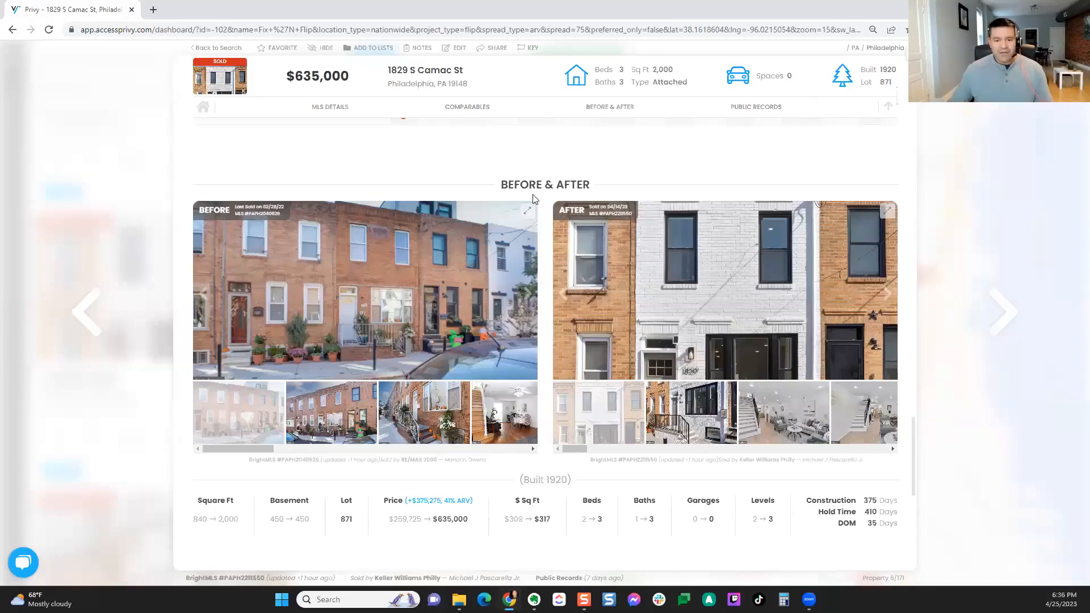
Step: Page through the Camac St before photos to the living-room interior shots
scroll(542, 187, down, 1)
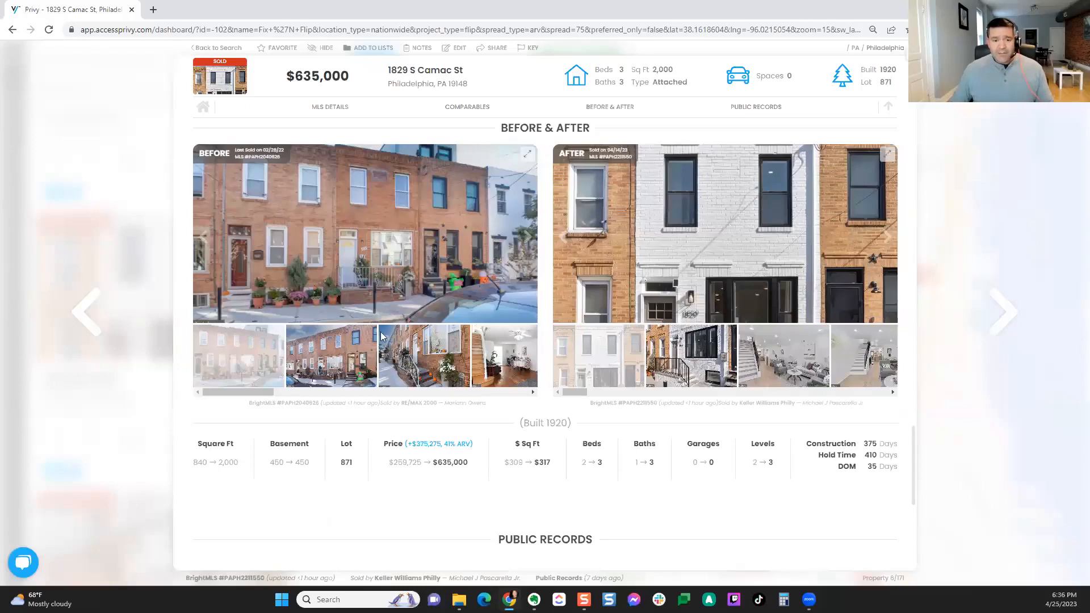
click(328, 364)
click(421, 365)
click(482, 365)
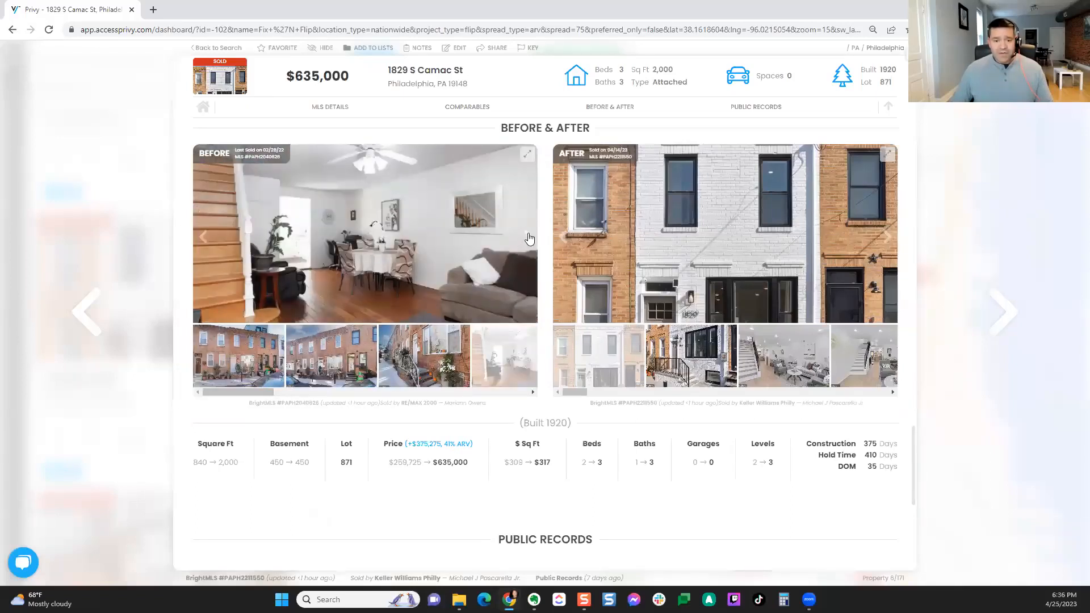
click(528, 237)
click(528, 237)
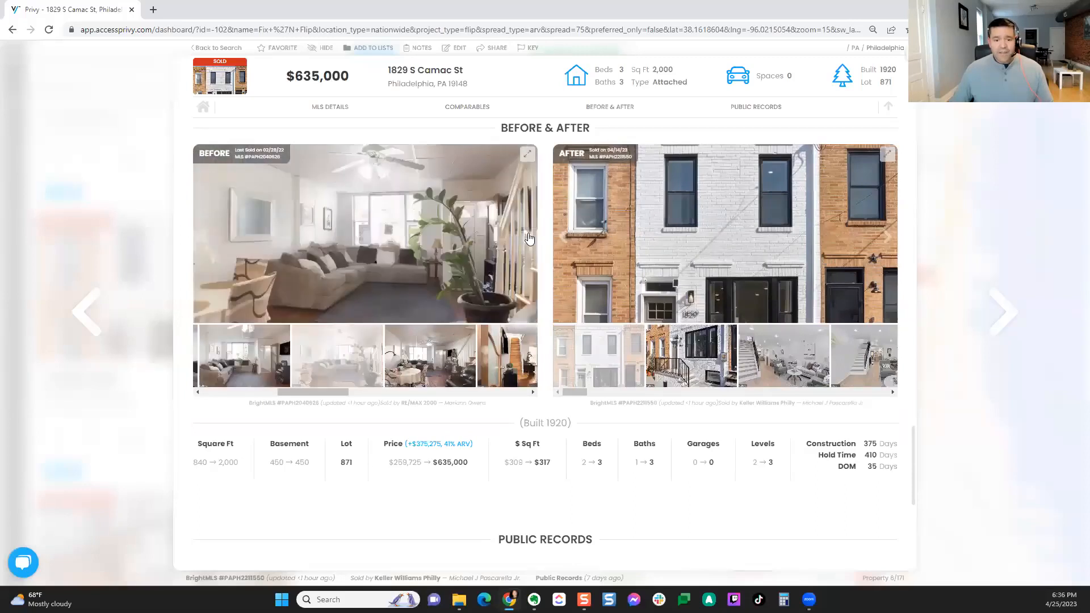
click(528, 237)
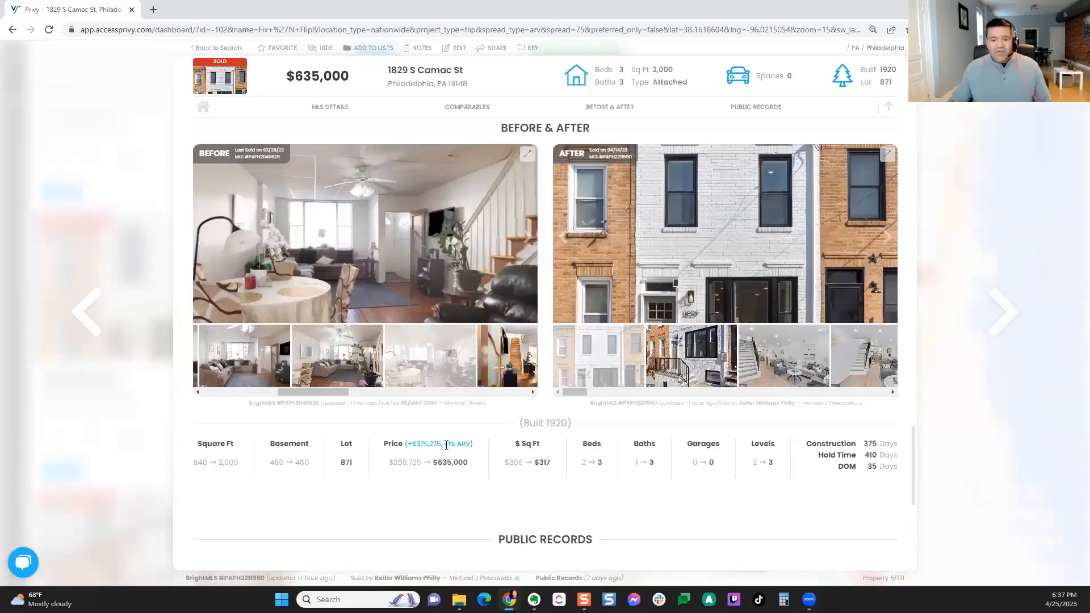
Step: Highlight the 41% ARV figure and switch the before image from staircase to kitchen
drag(443, 444, 477, 443)
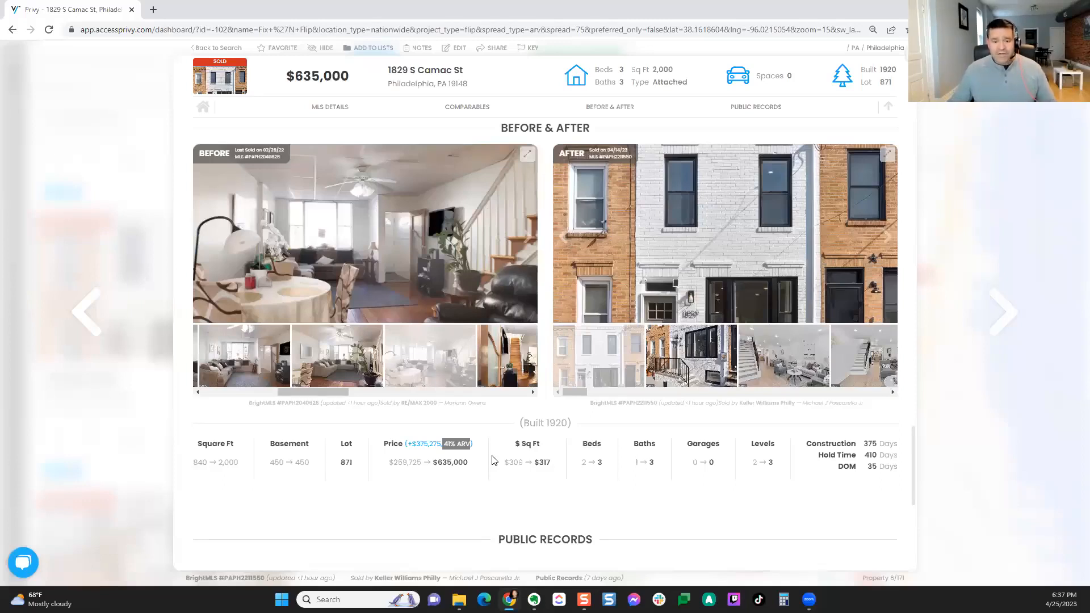
click(499, 381)
drag(325, 387, 388, 391)
click(380, 361)
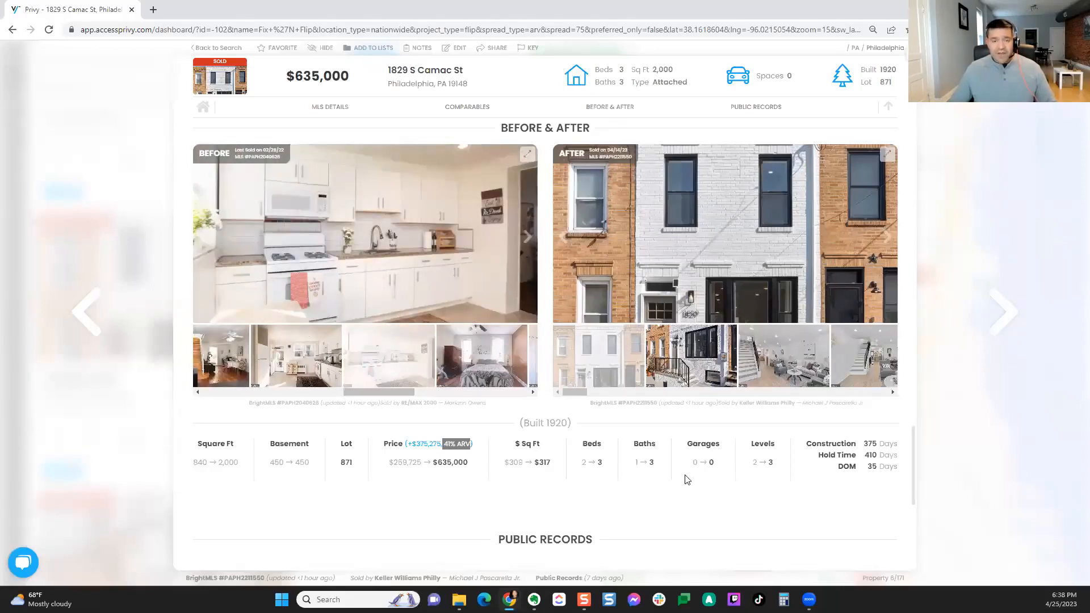
Step: Browse the renovated staircase and living room, ending on the entryway as the after image
click(795, 376)
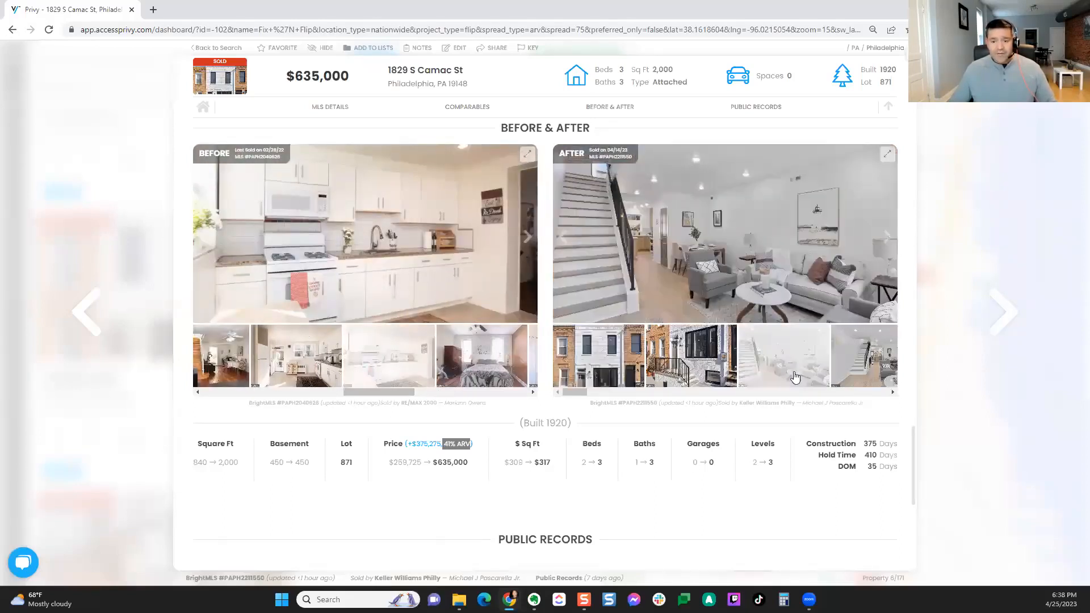
click(876, 371)
drag(576, 393, 595, 392)
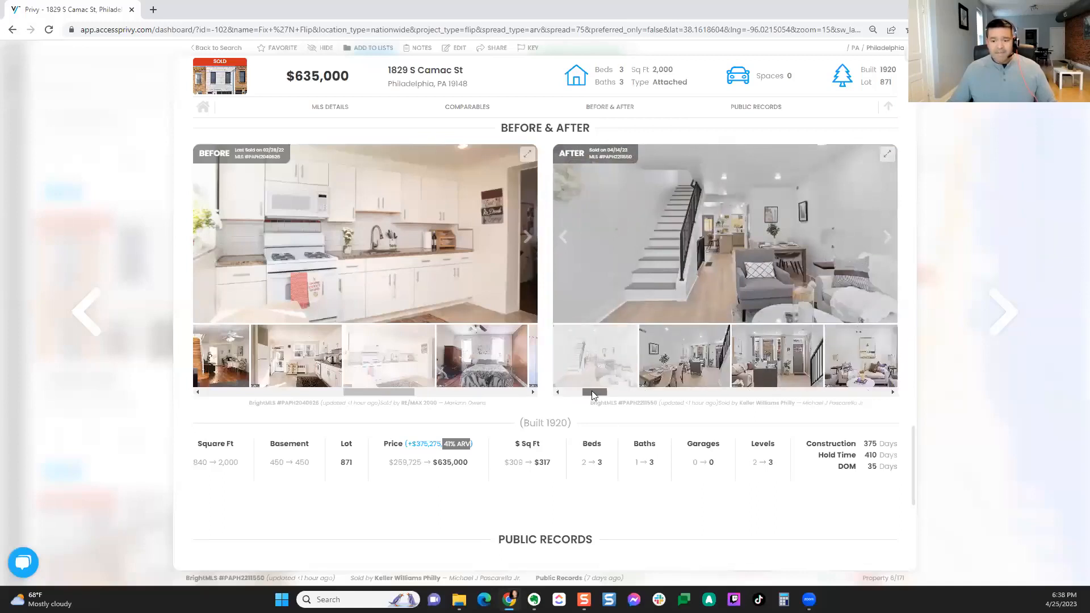
click(758, 353)
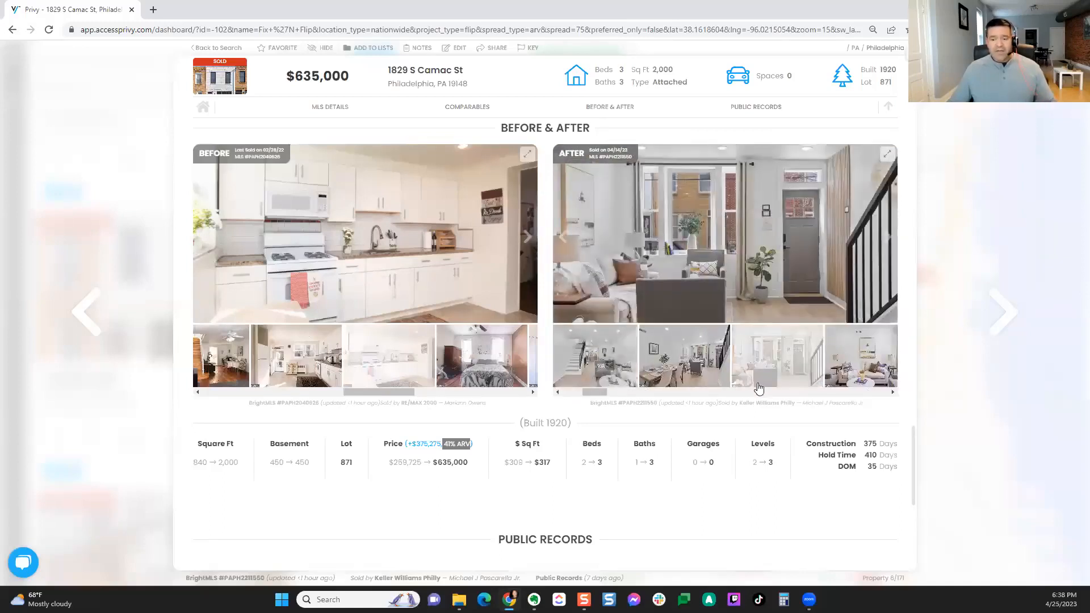
scroll(757, 390, down, 2)
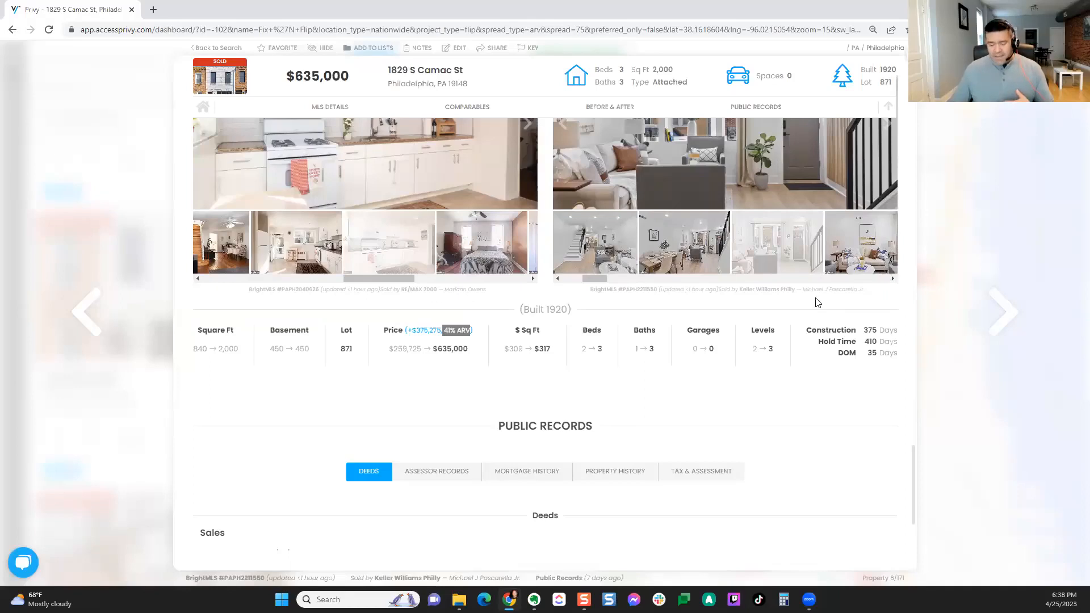
drag(599, 280, 602, 280)
scroll(678, 387, up, 1)
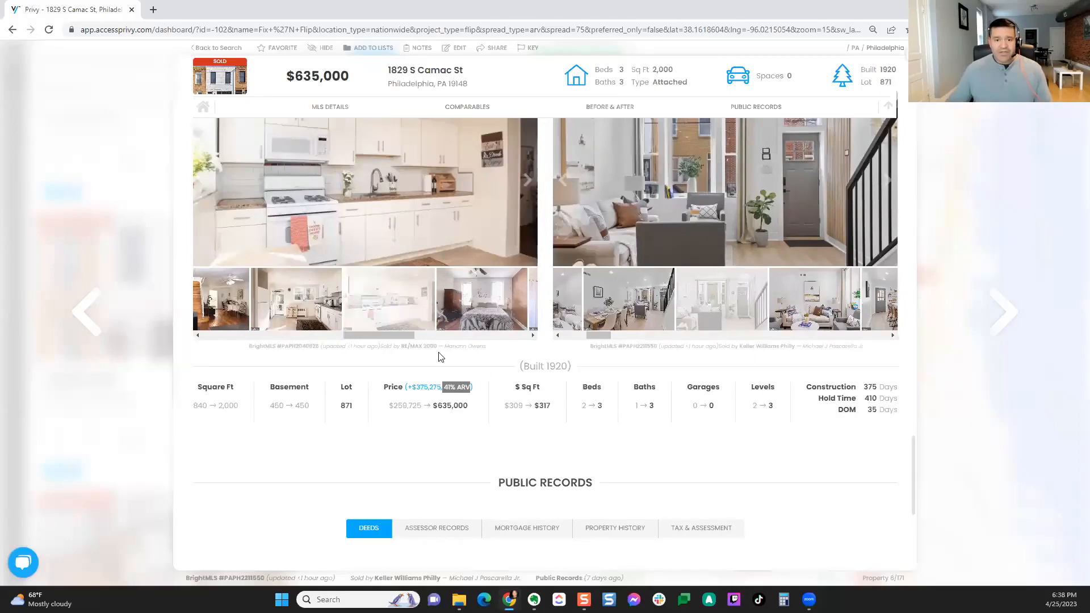
click(481, 49)
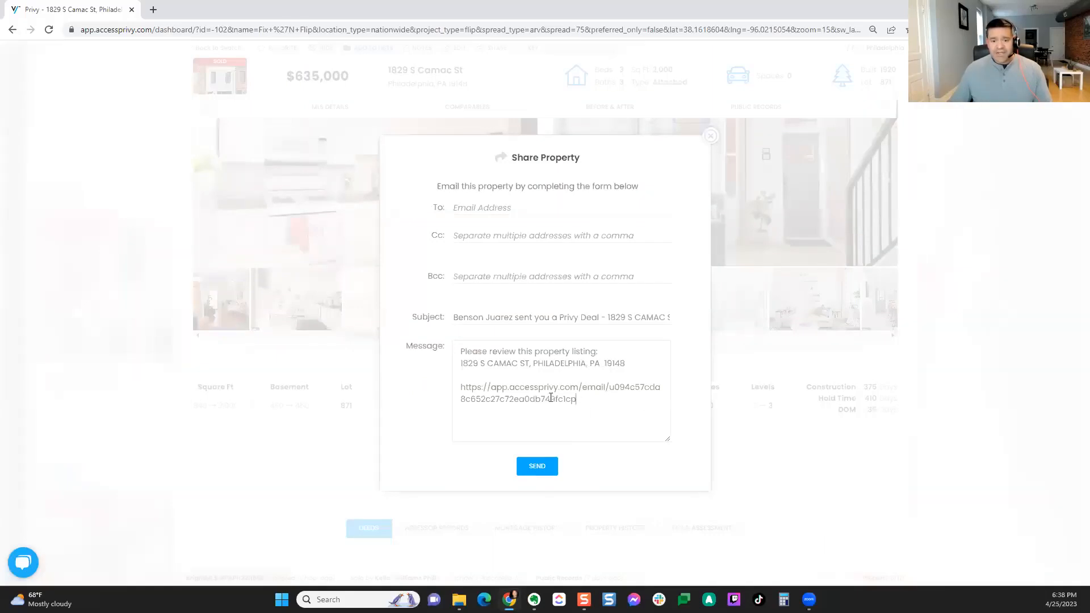
drag(577, 399, 460, 384)
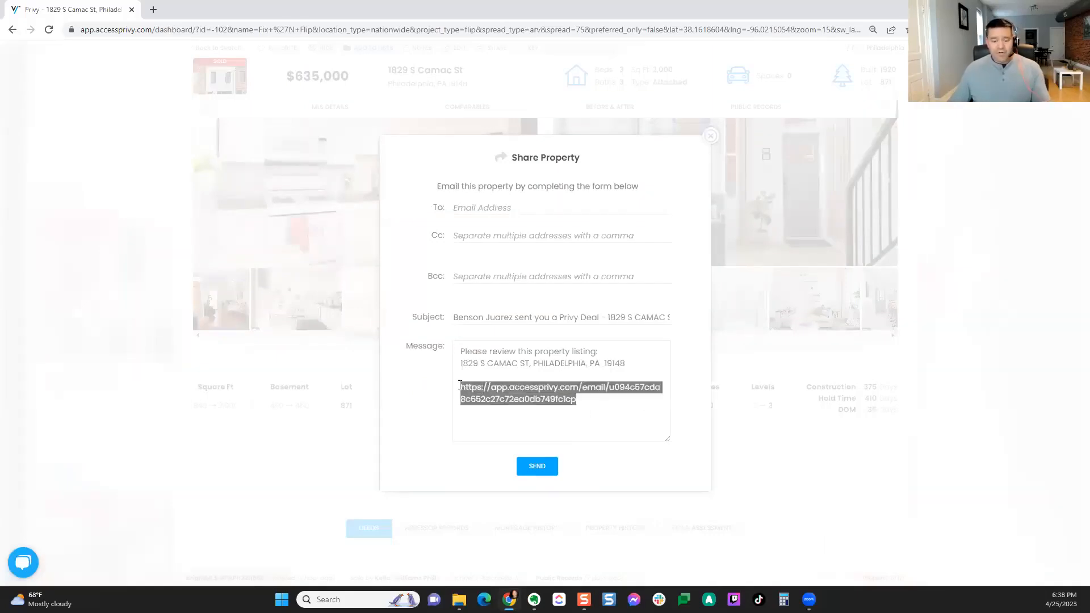
click(709, 138)
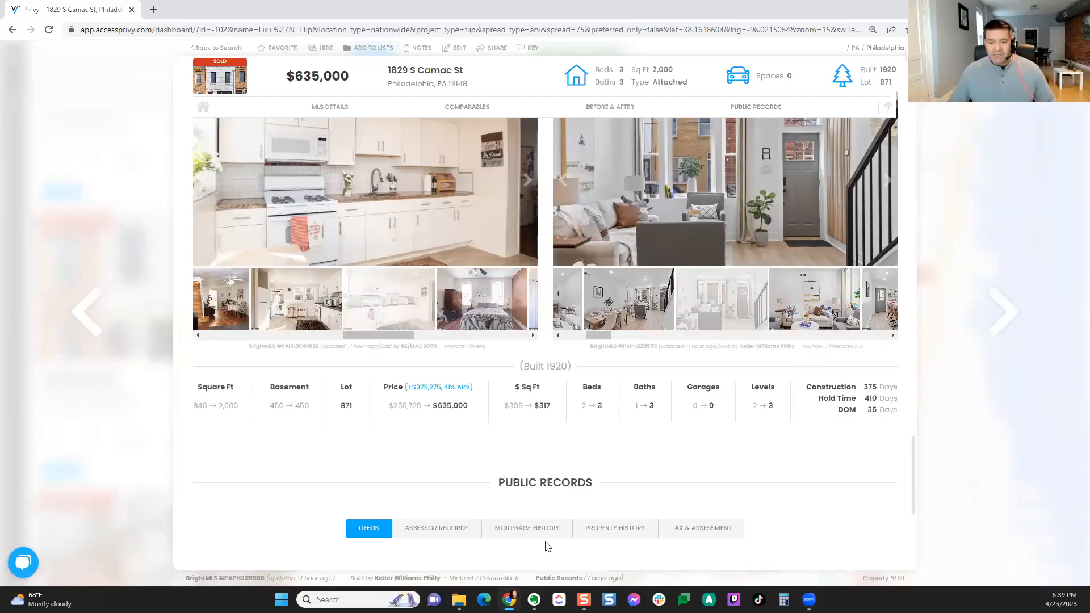
Step: Highlight the listing agent's name, then scroll up and close the Camac St details
drag(452, 578, 537, 583)
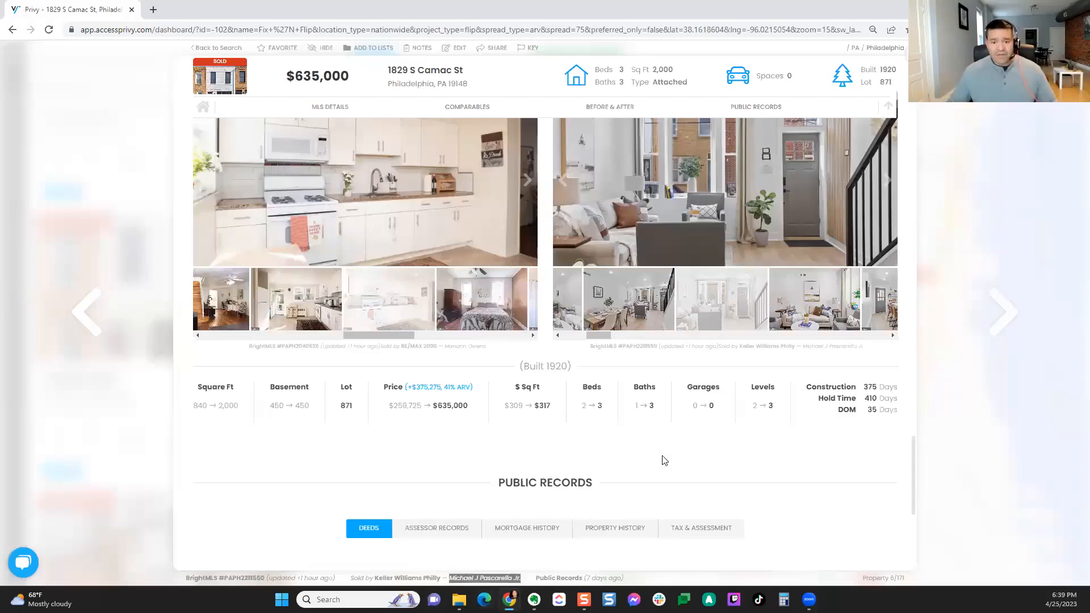
scroll(670, 465, up, 1)
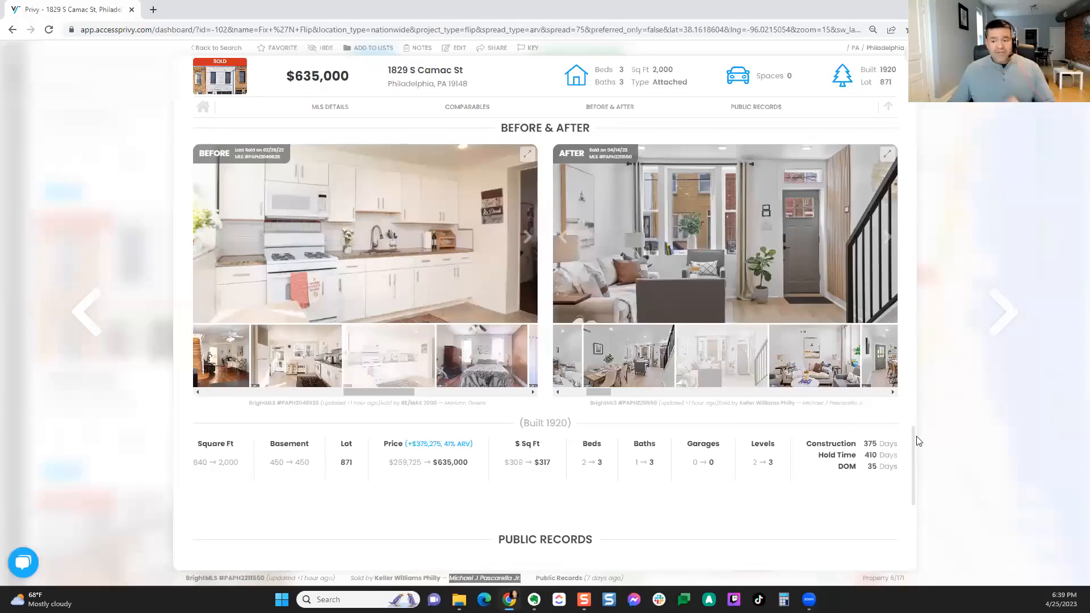
drag(913, 471, 907, 99)
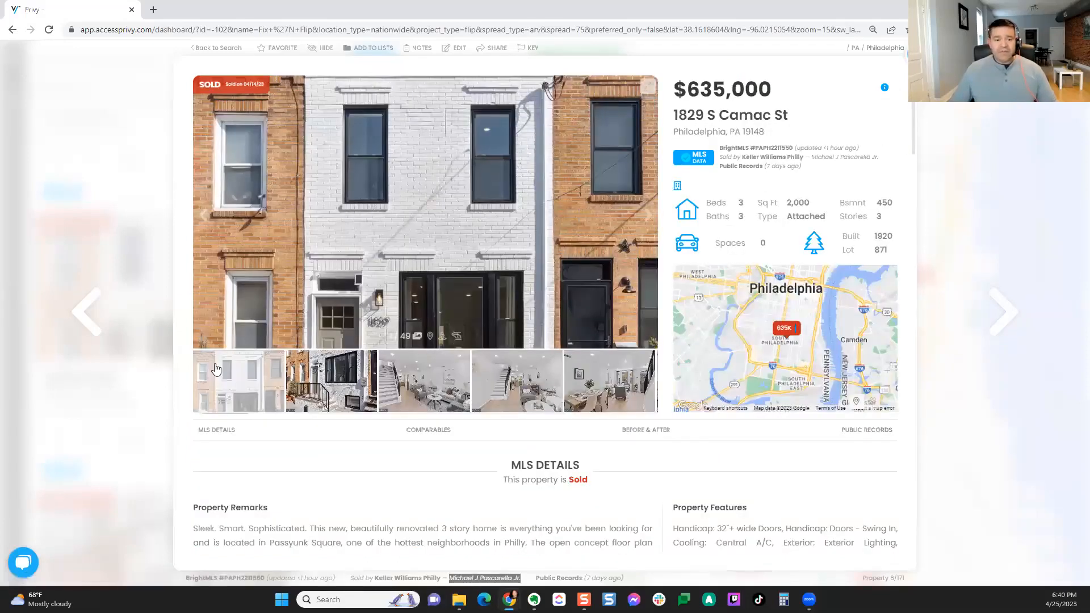
key(Escape)
scroll(214, 373, down, 5)
Step: Scroll the results, then request a download of all 172 found property records
scroll(219, 368, down, 4)
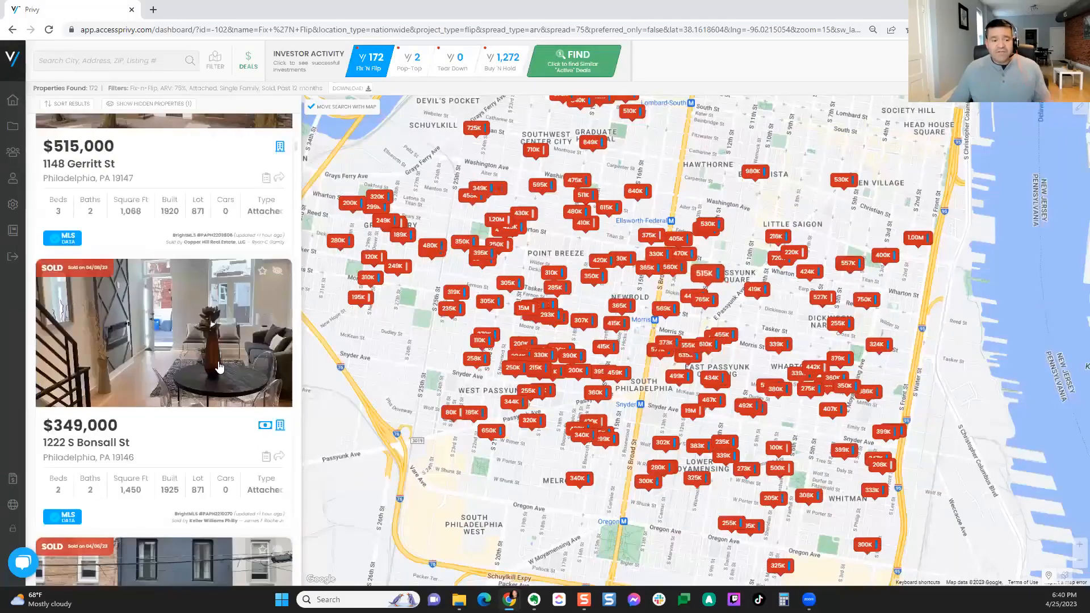
scroll(219, 367, down, 4)
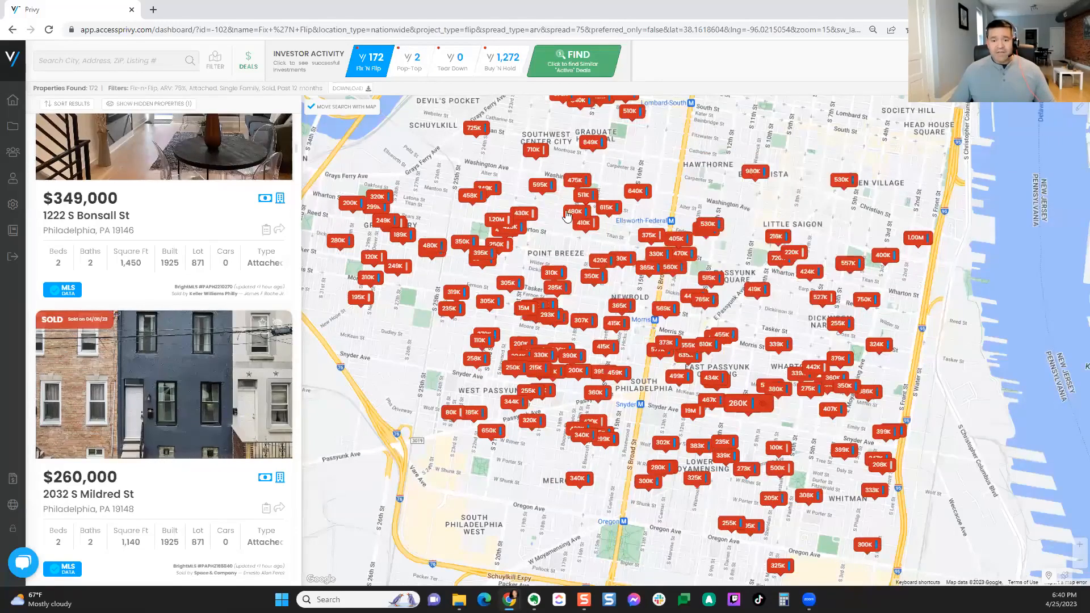
mouse_move(526, 225)
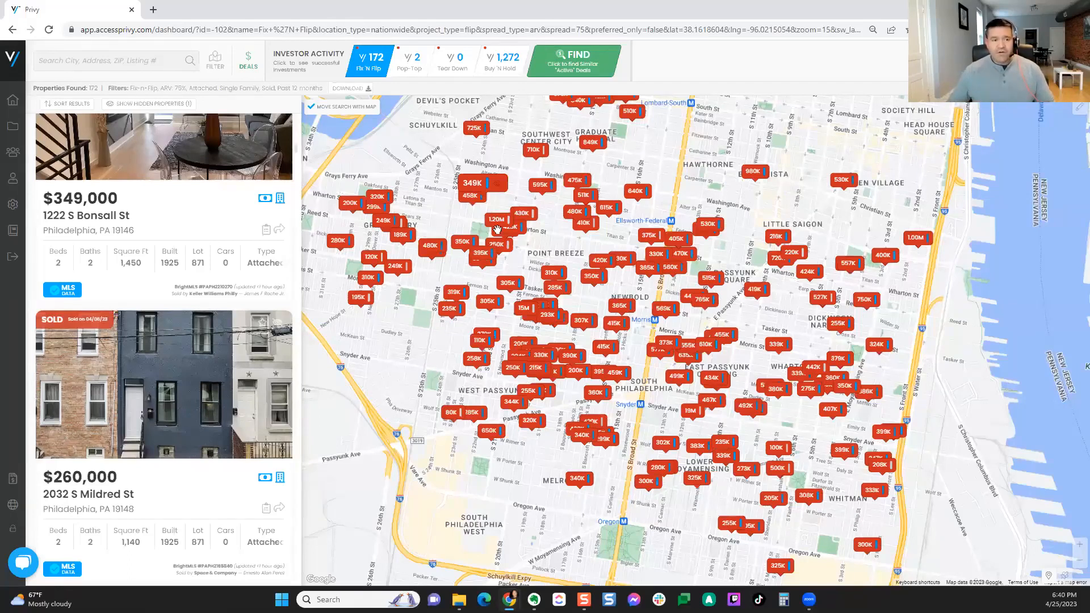
click(165, 57)
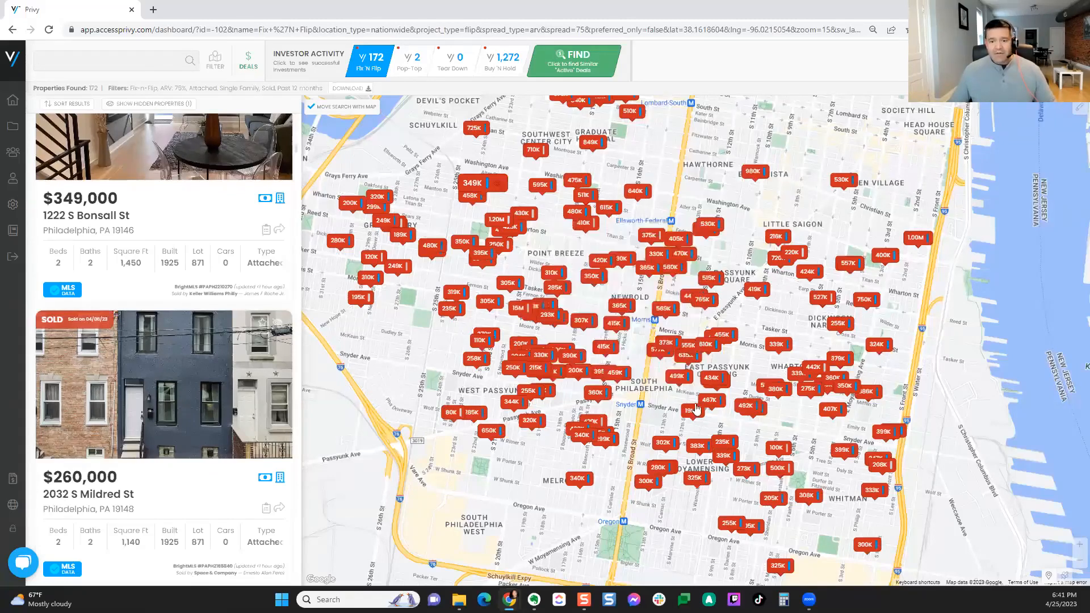
click(363, 94)
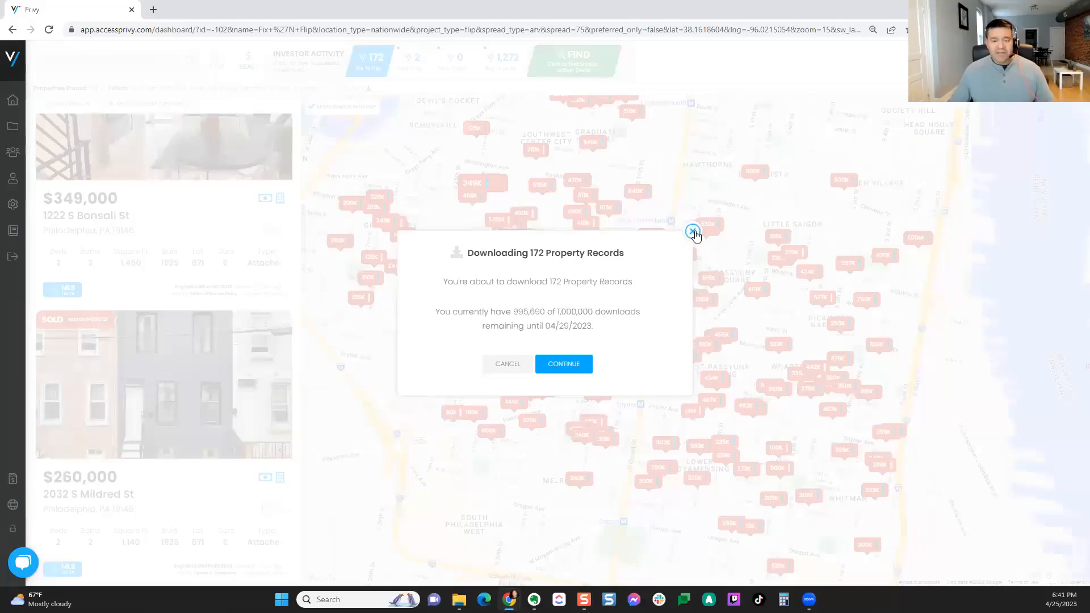
click(692, 232)
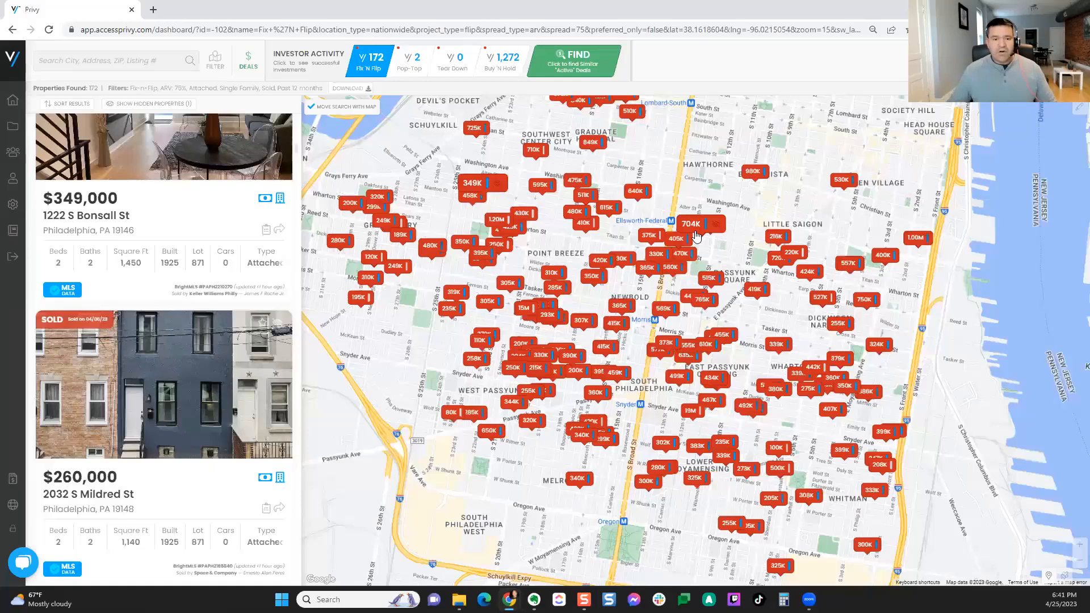
click(359, 90)
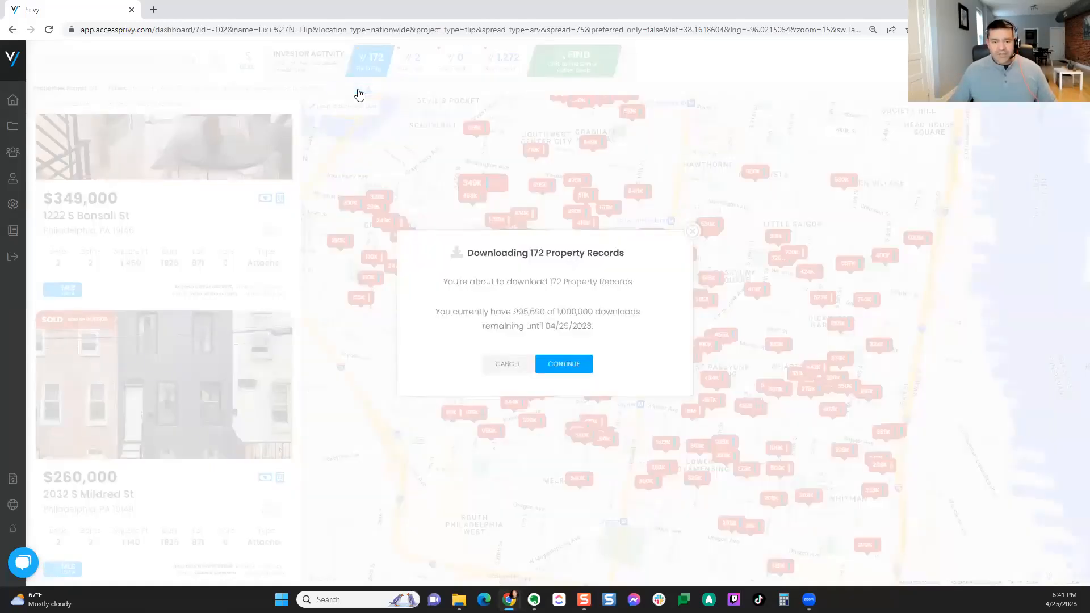
click(692, 232)
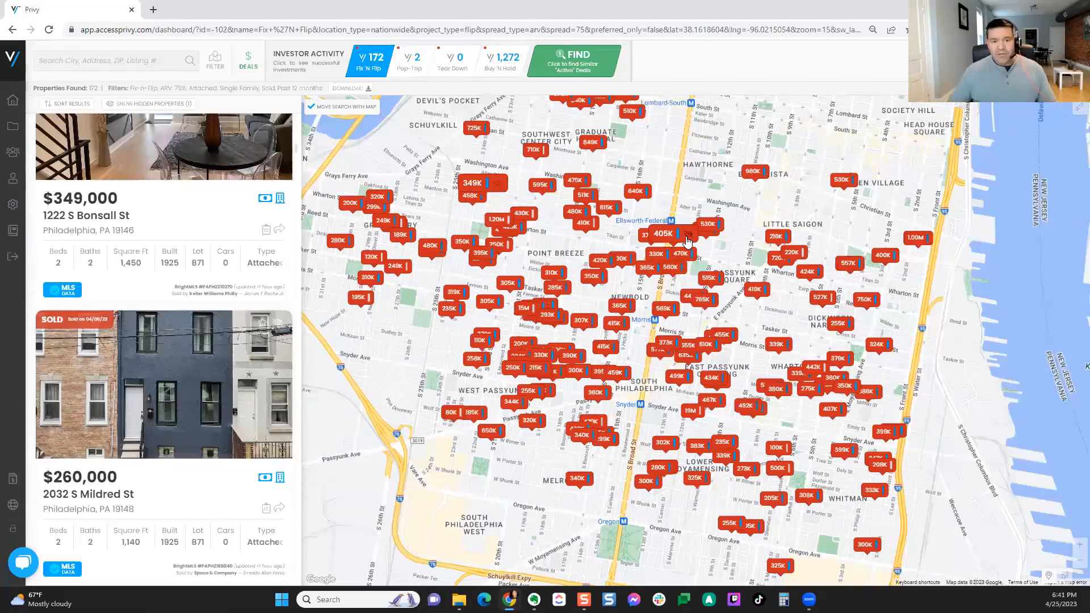
click(841, 180)
click(1021, 112)
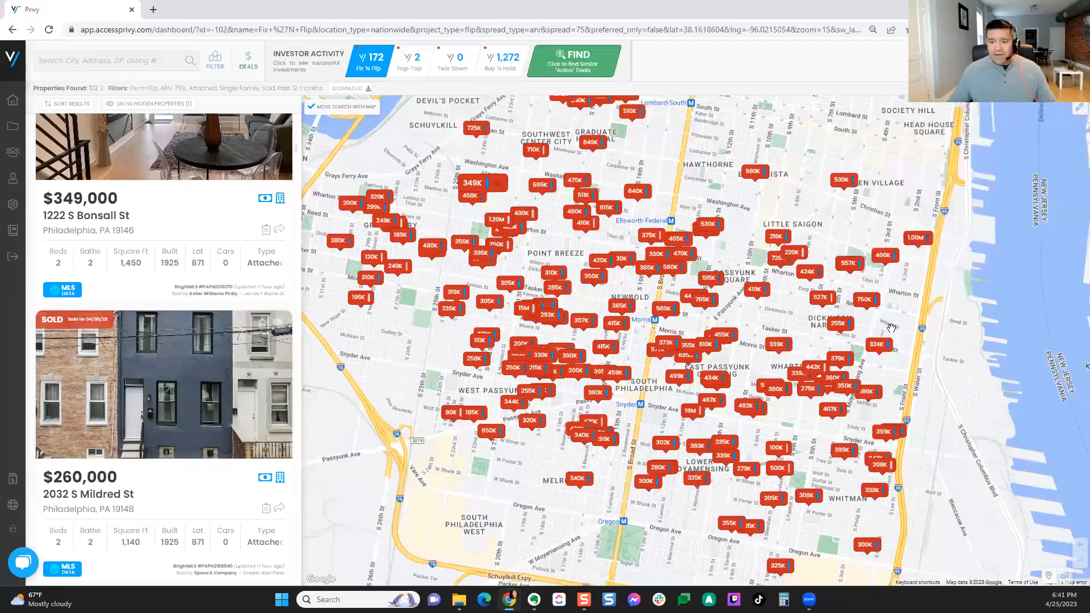
Step: Draw a South Philadelphia boundary and filter for Absentee Owner with listings from all dates
mouse_move(906, 340)
mouse_down()
mouse_move(914, 291)
mouse_move(872, 146)
mouse_move(624, 122)
mouse_move(467, 136)
mouse_move(341, 284)
mouse_move(401, 440)
mouse_move(692, 550)
mouse_move(876, 548)
mouse_move(908, 336)
mouse_up()
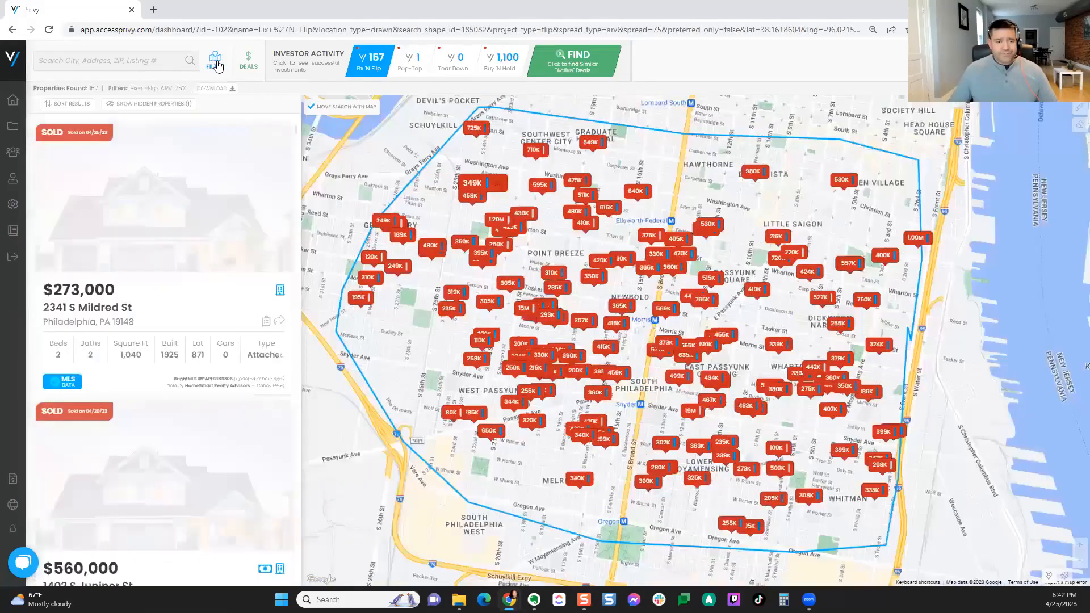
click(218, 66)
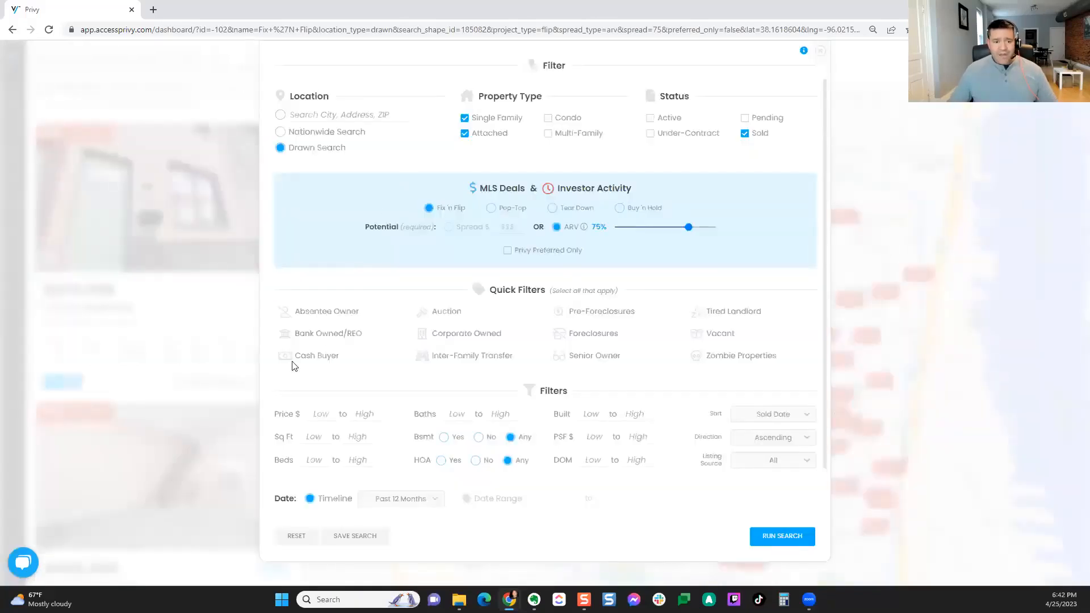
click(331, 316)
click(295, 539)
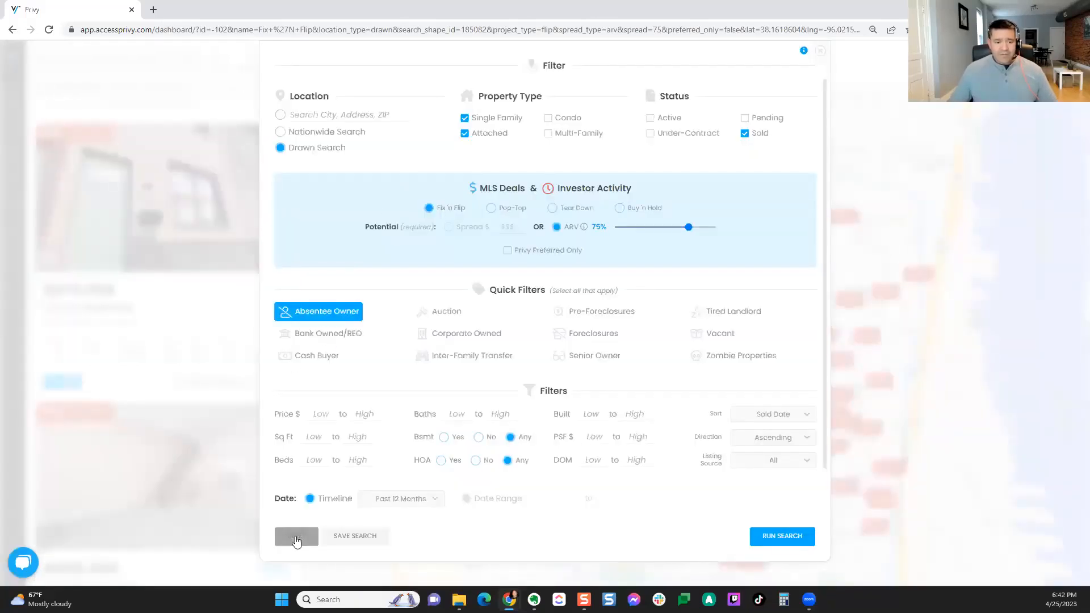
click(338, 267)
click(404, 452)
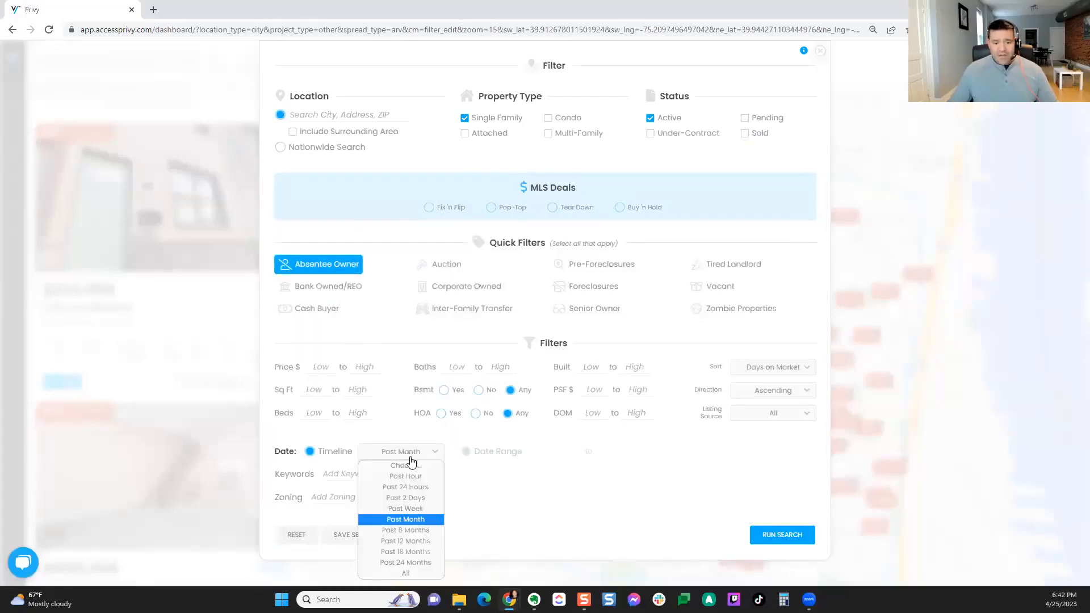
click(407, 575)
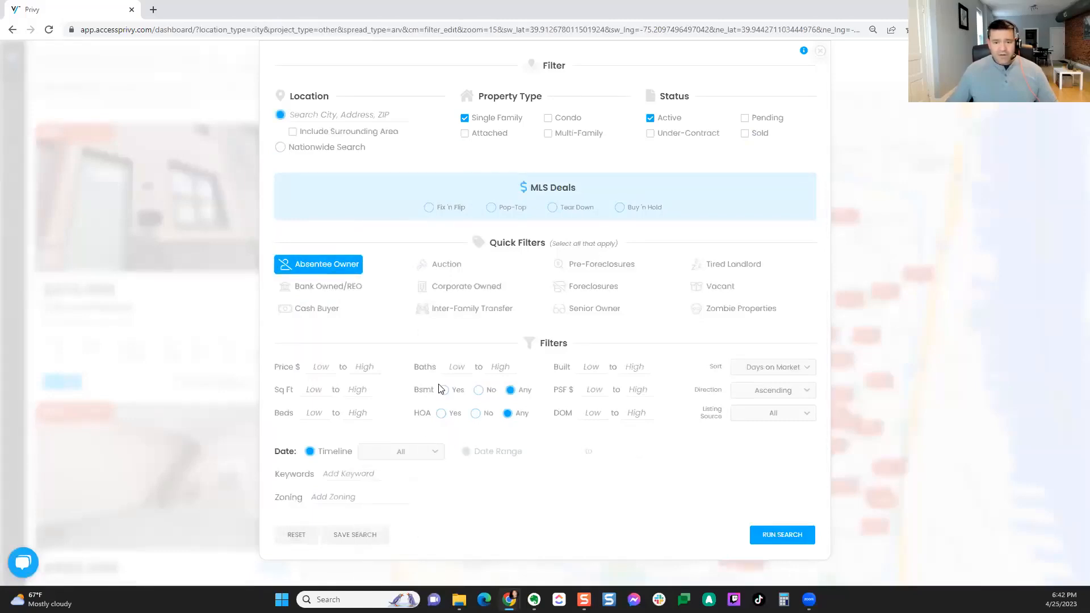
Step: Switch status from Active to Sold, set a date range ending 04/25/2020, and run the search
click(650, 118)
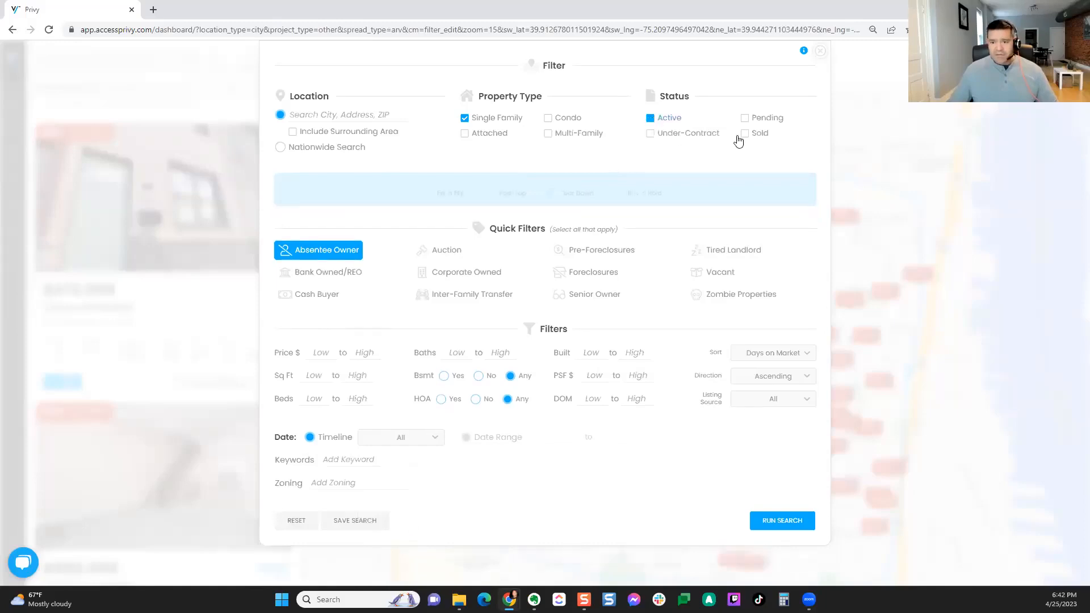
click(745, 135)
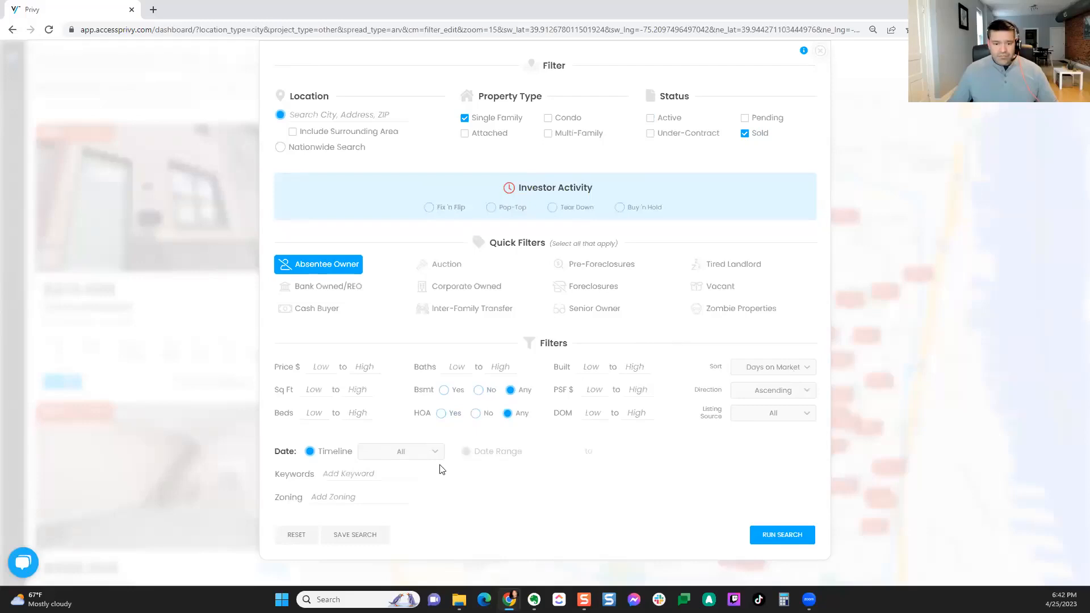
click(465, 453)
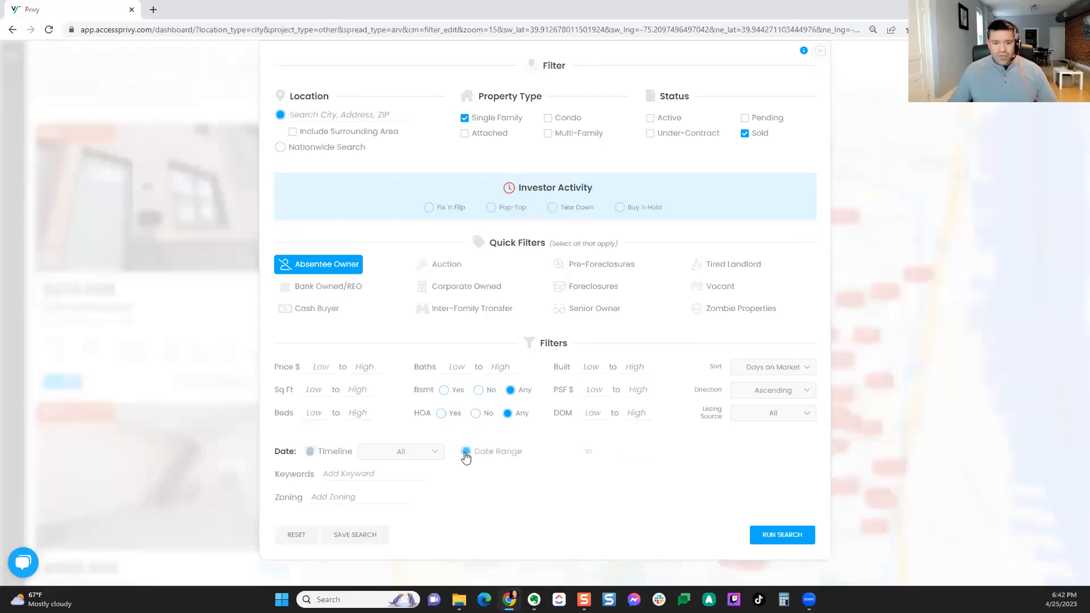
click(616, 452)
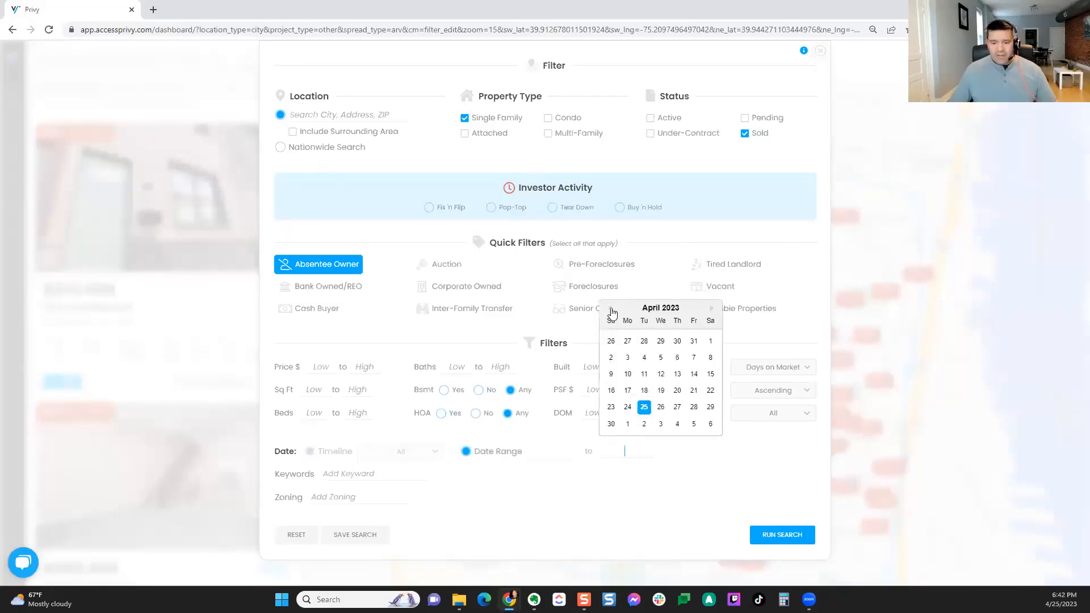
click(644, 406)
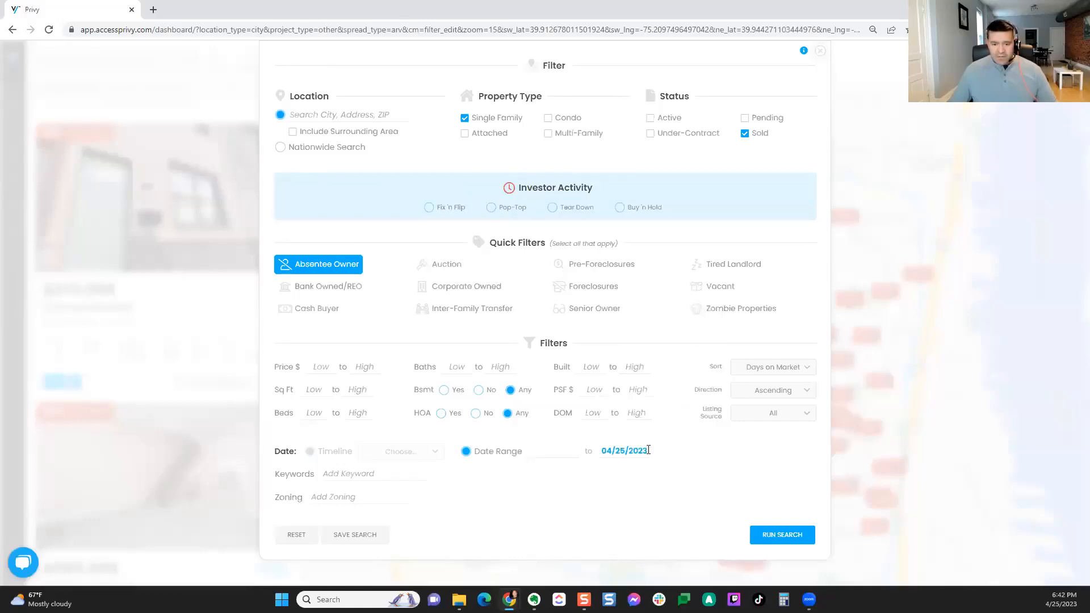
click(644, 451)
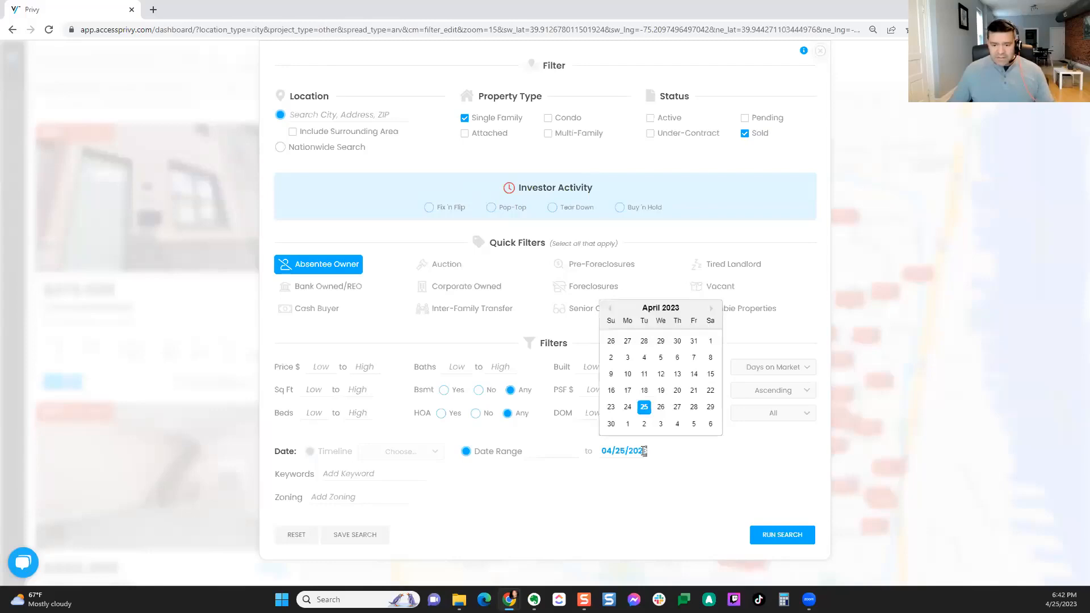
text(0)
click(641, 482)
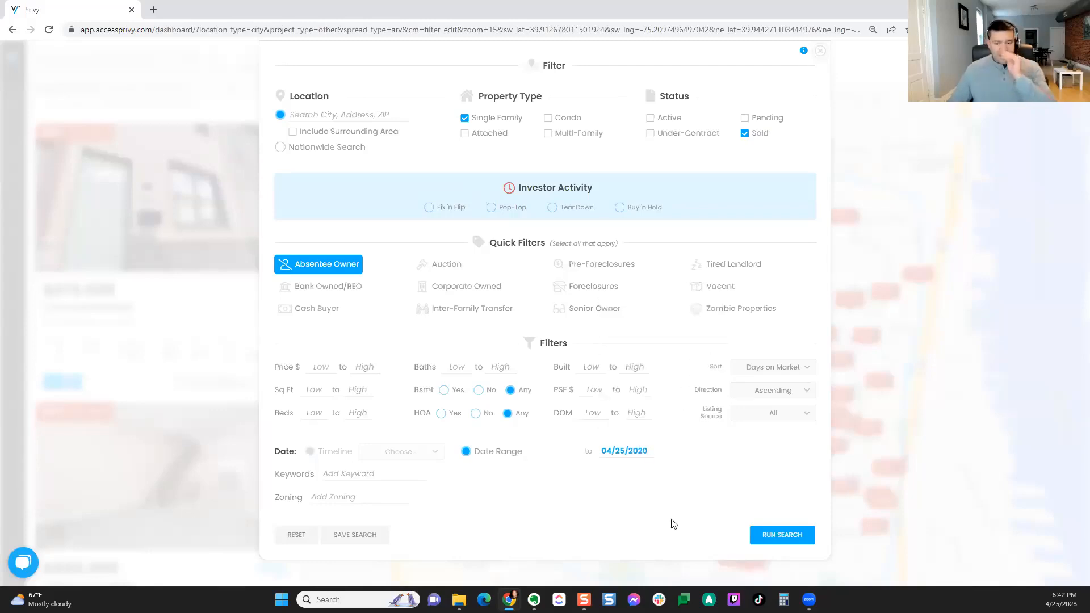
click(773, 539)
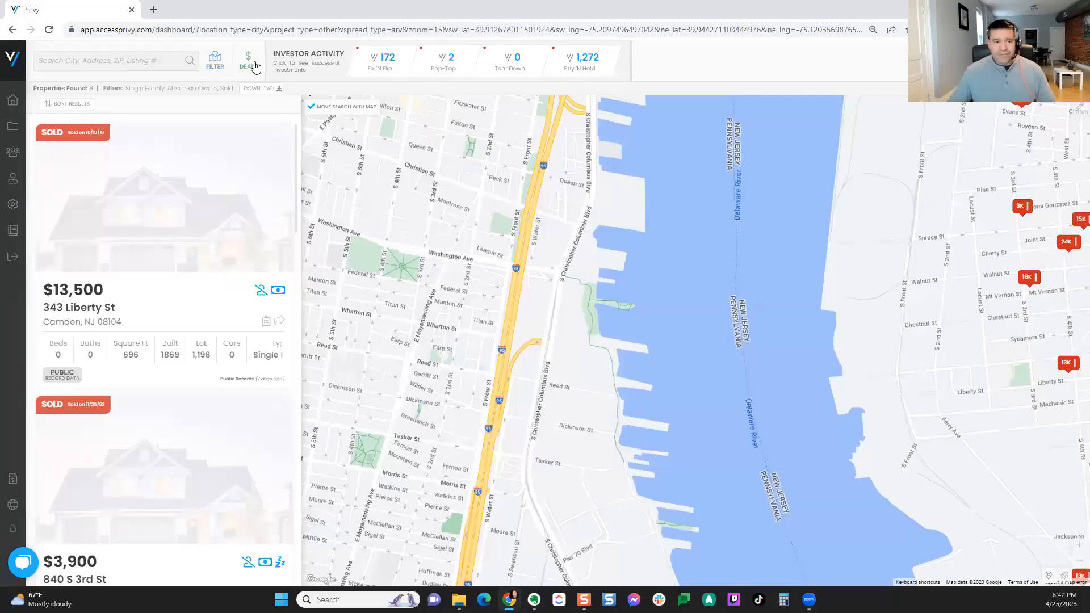
Step: Map Fix 'N Flip investor sales, pan west and zoom out, then find 393 similar active deals
click(375, 73)
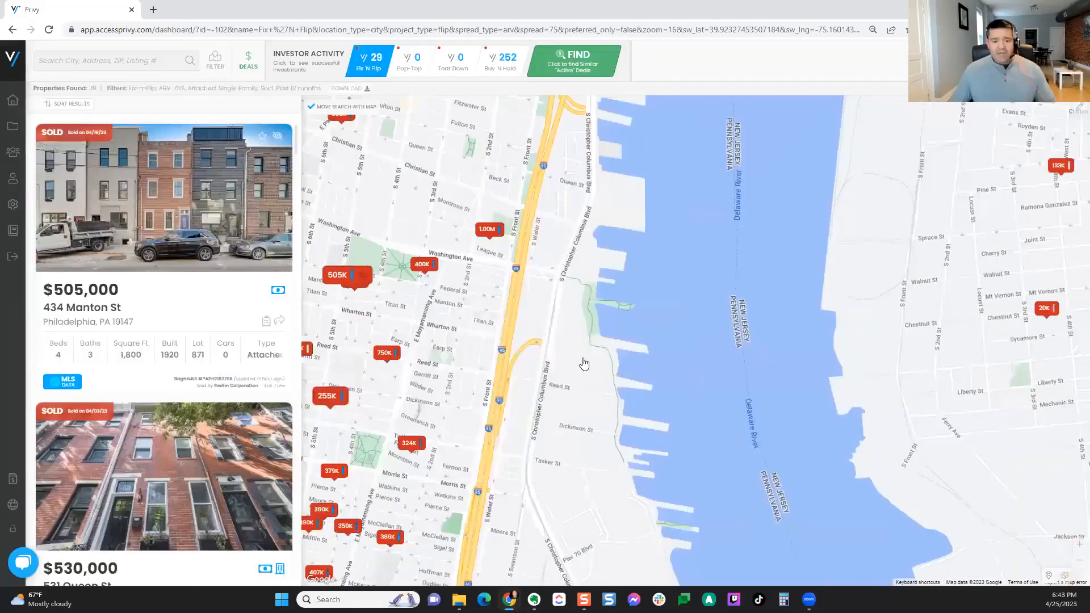
drag(584, 365, 840, 320)
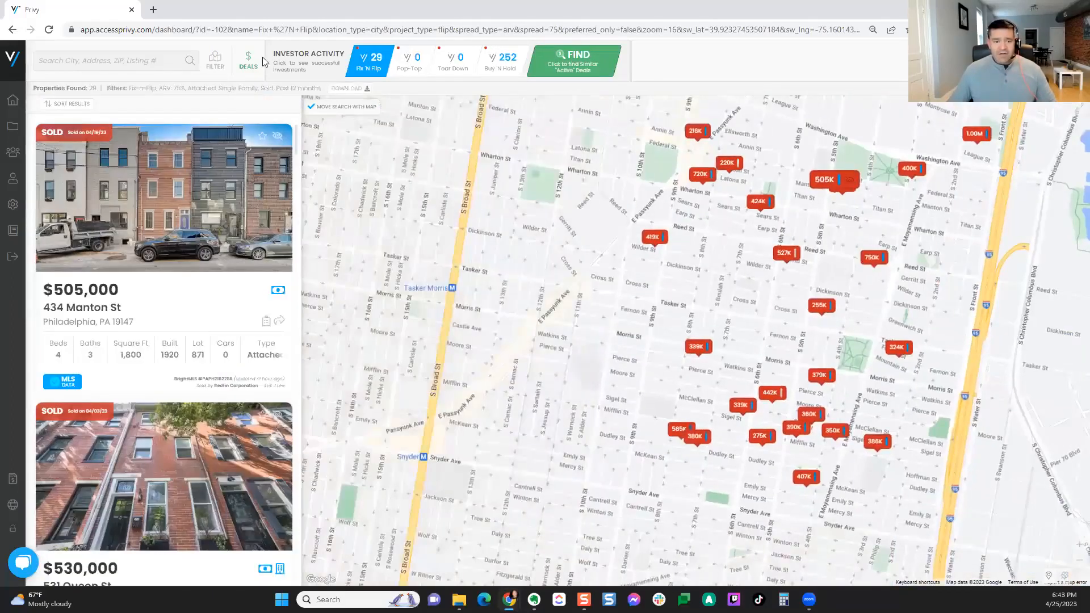
drag(655, 332, 666, 332)
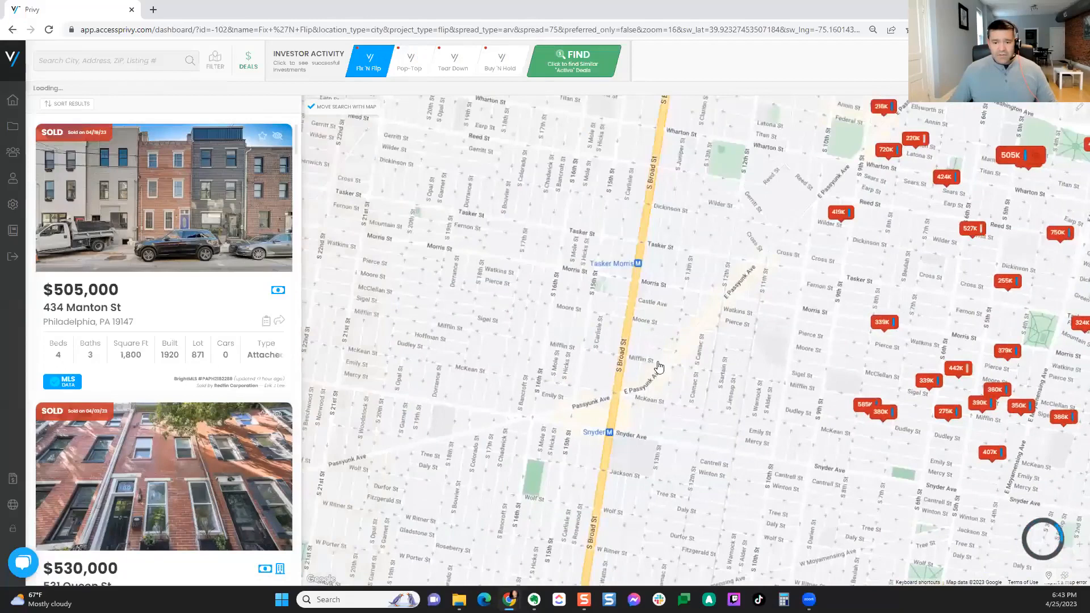
scroll(656, 370, down, 2)
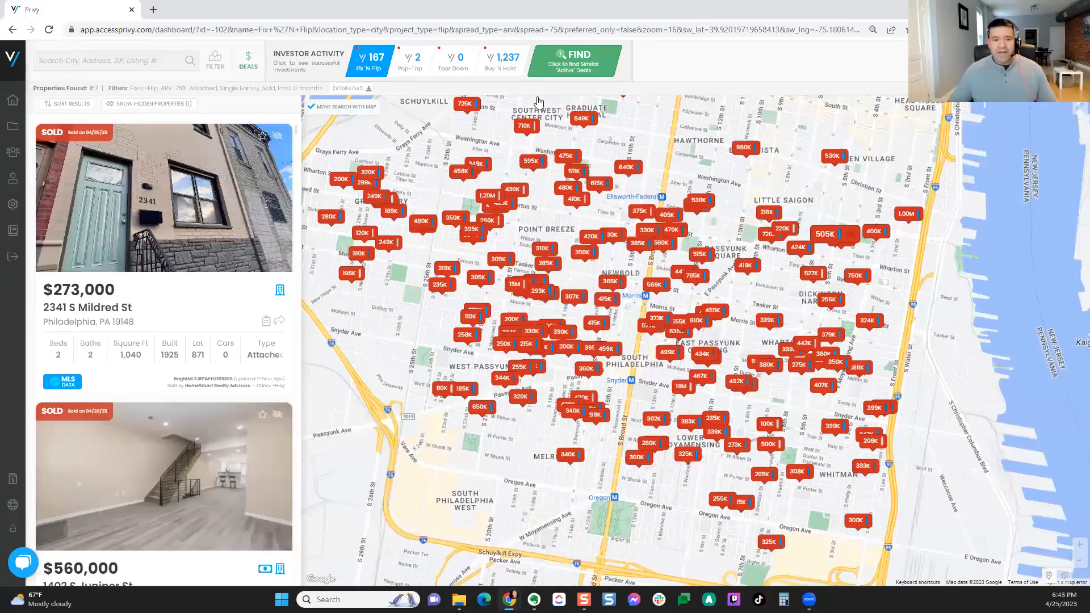
click(559, 76)
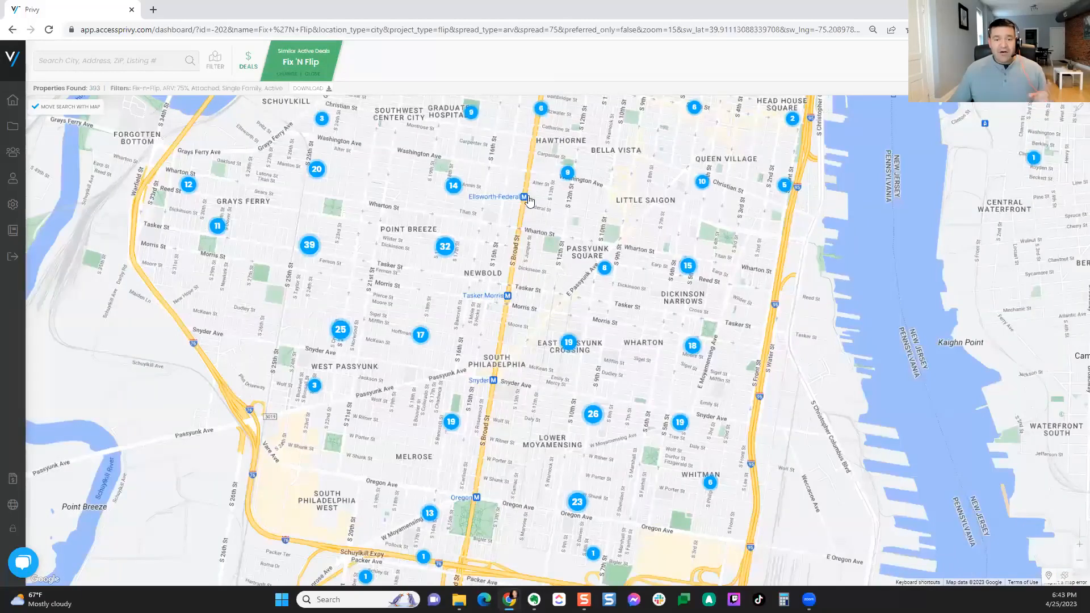
Step: Set ARV potential to 50% and maximum price to 250000, then bring up the save-search form
click(217, 61)
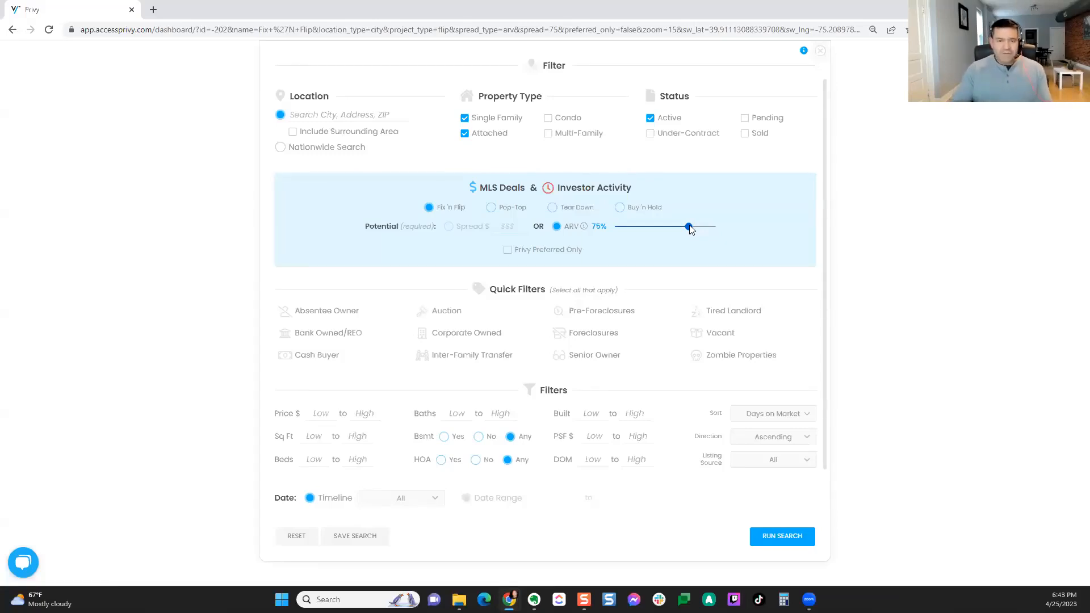
drag(688, 226, 666, 225)
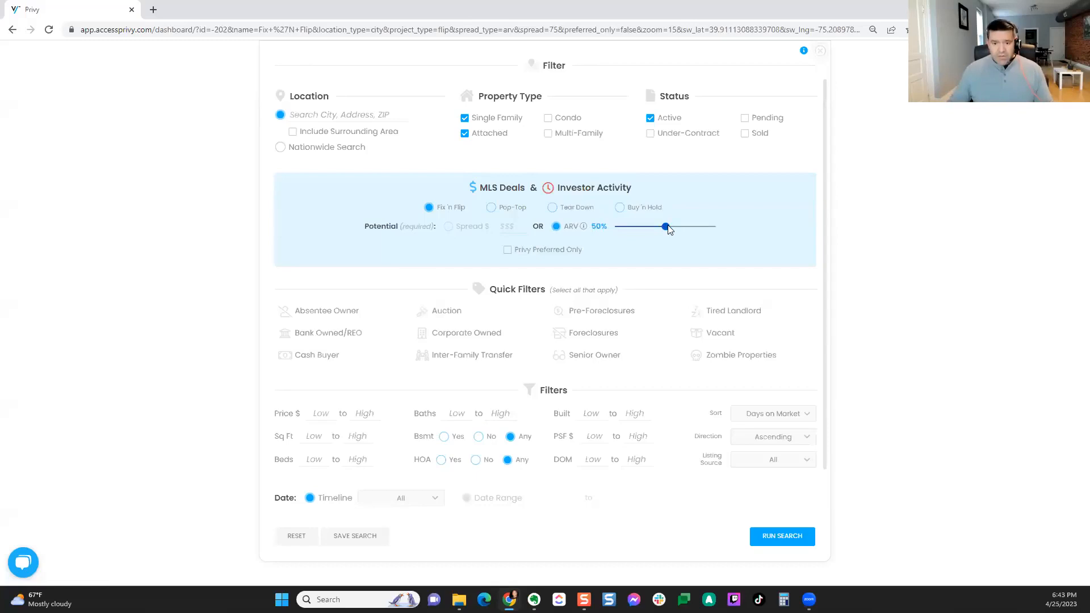
click(369, 413)
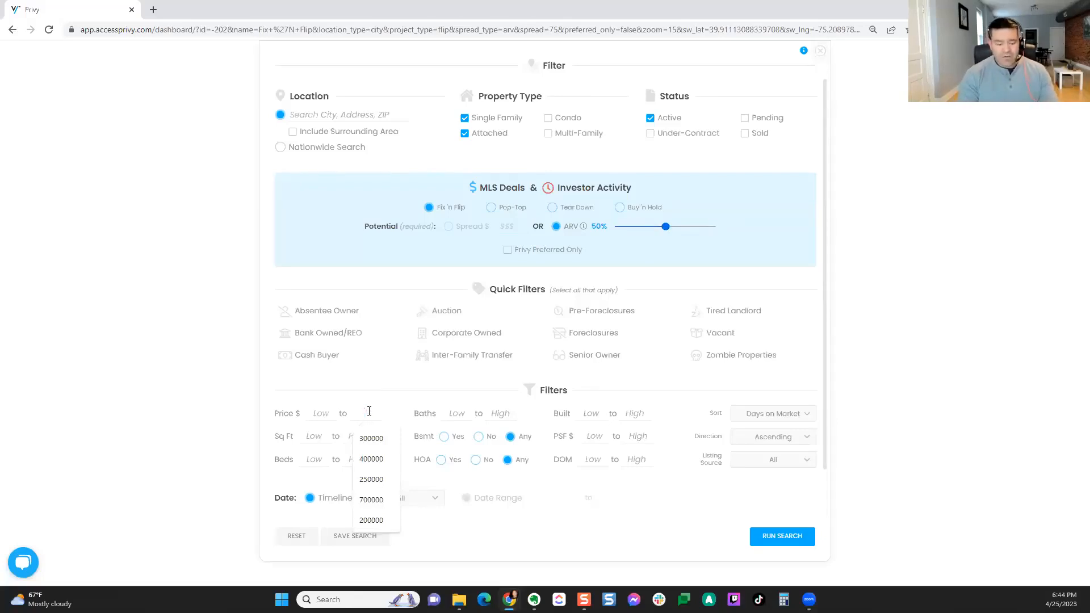
text(259999)
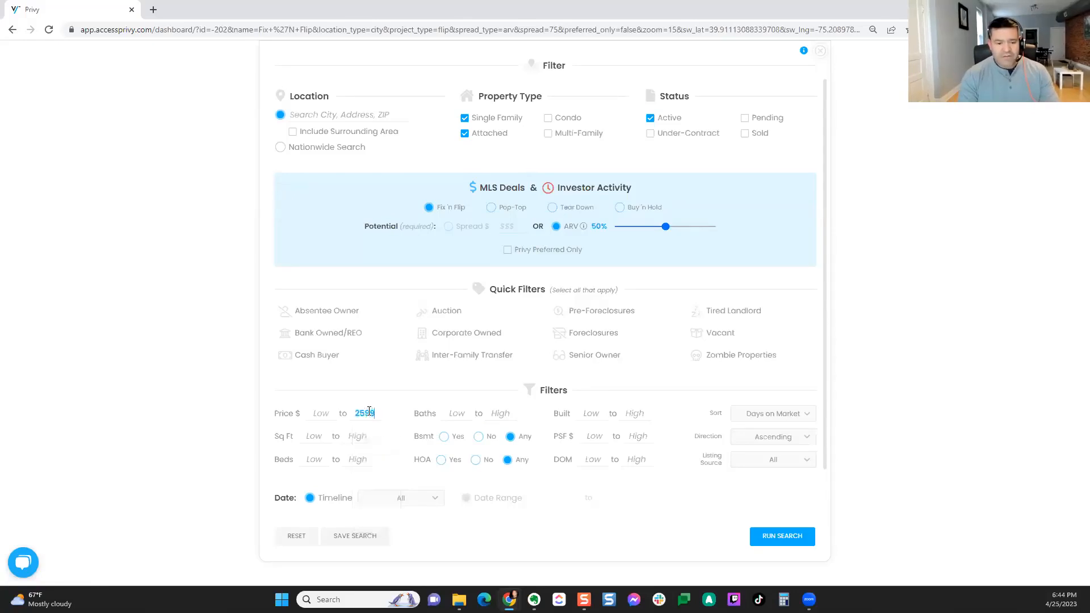
key(BackSpace)
key(BackSpace)
key(BackSpace)
key(BackSpace)
text(0000)
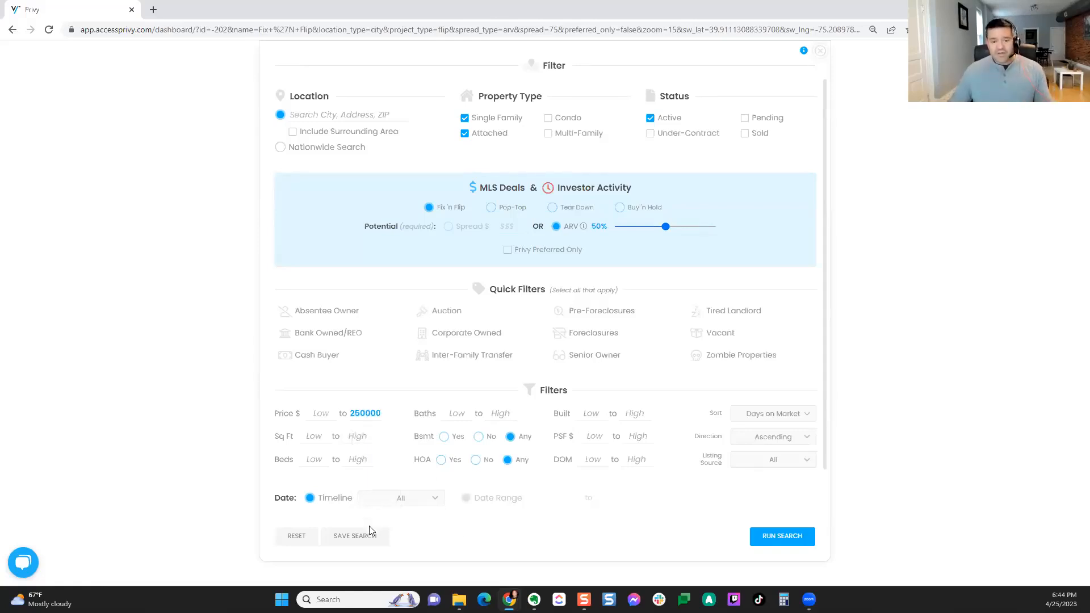
click(365, 544)
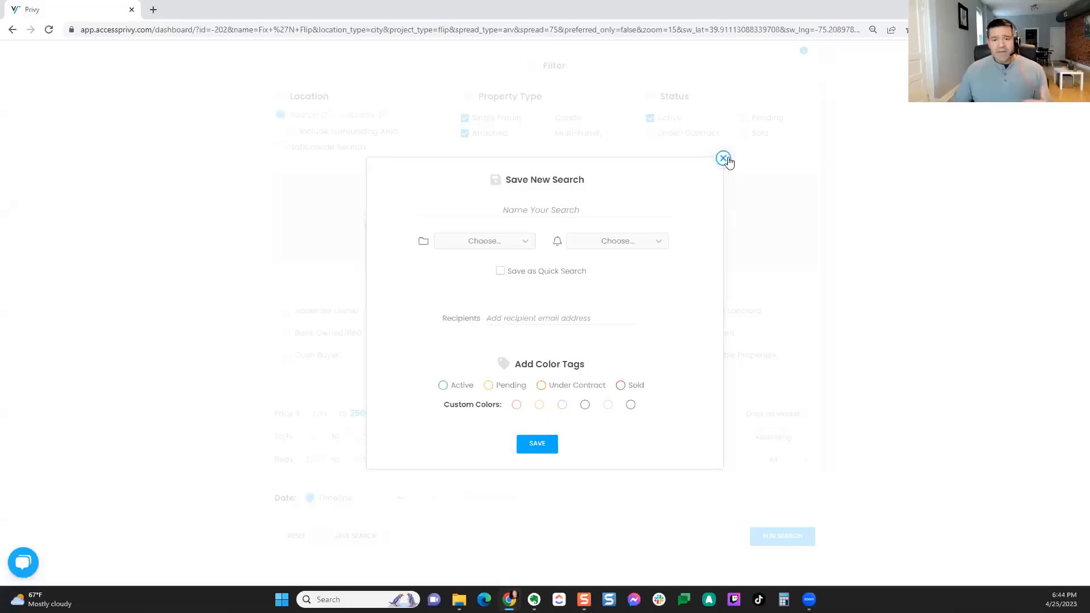
Step: Dismiss the Save New Search form unsaved, leaving the 50% ARV, 250000 filters intact
click(658, 242)
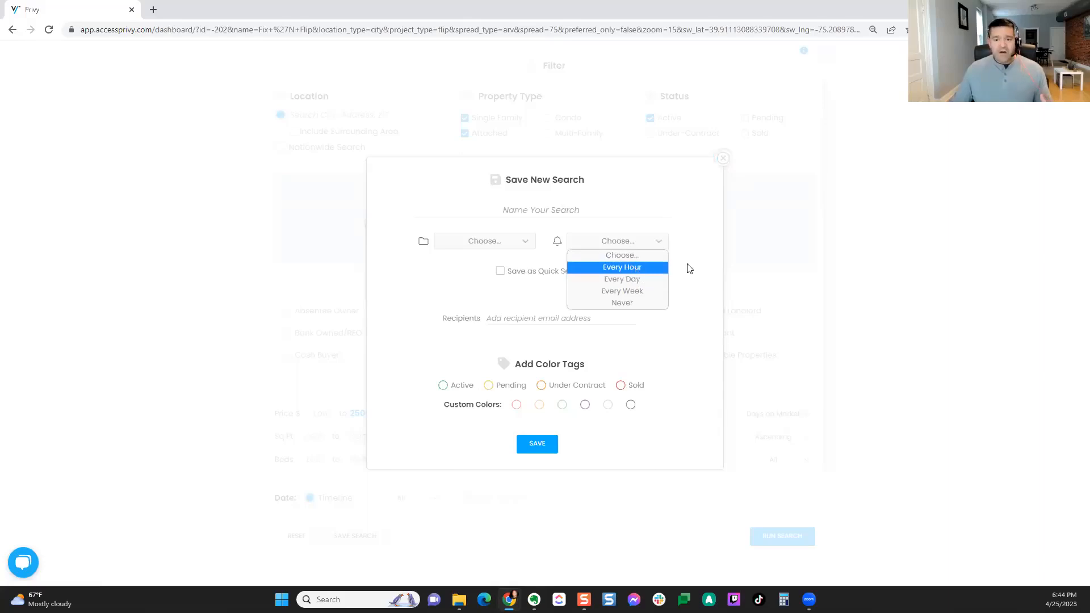
click(723, 159)
click(722, 158)
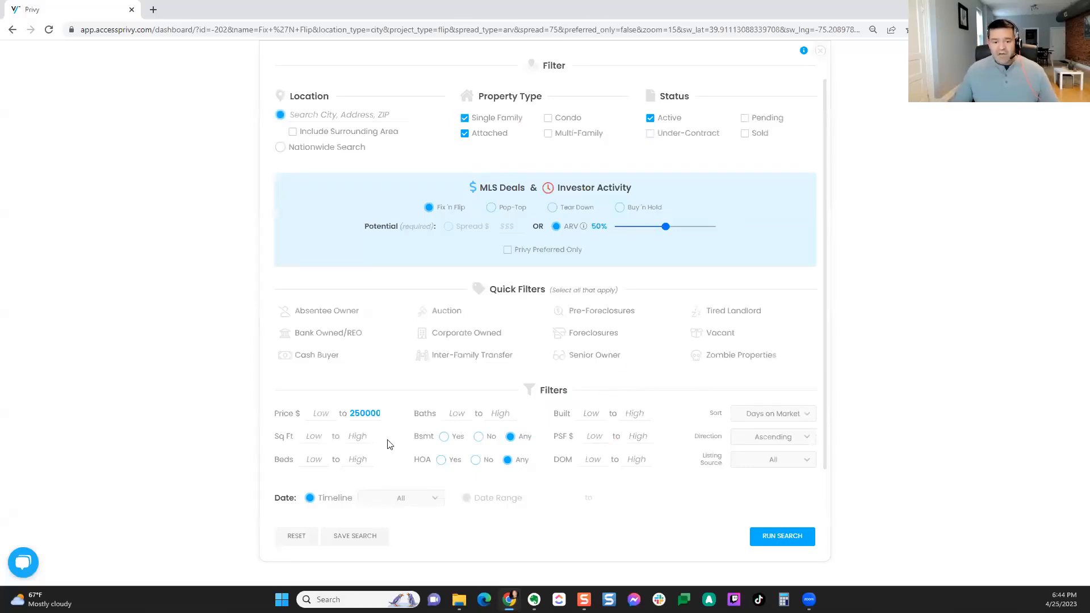
Step: Set the timeline to Past Month and run the search, returning 27 listings
click(419, 501)
click(413, 431)
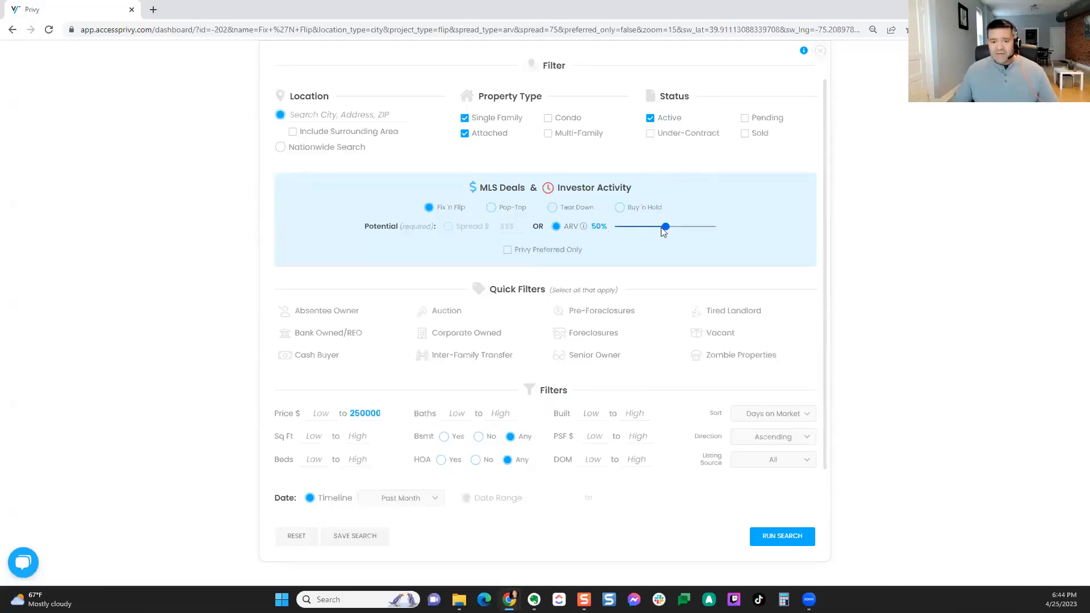
click(761, 536)
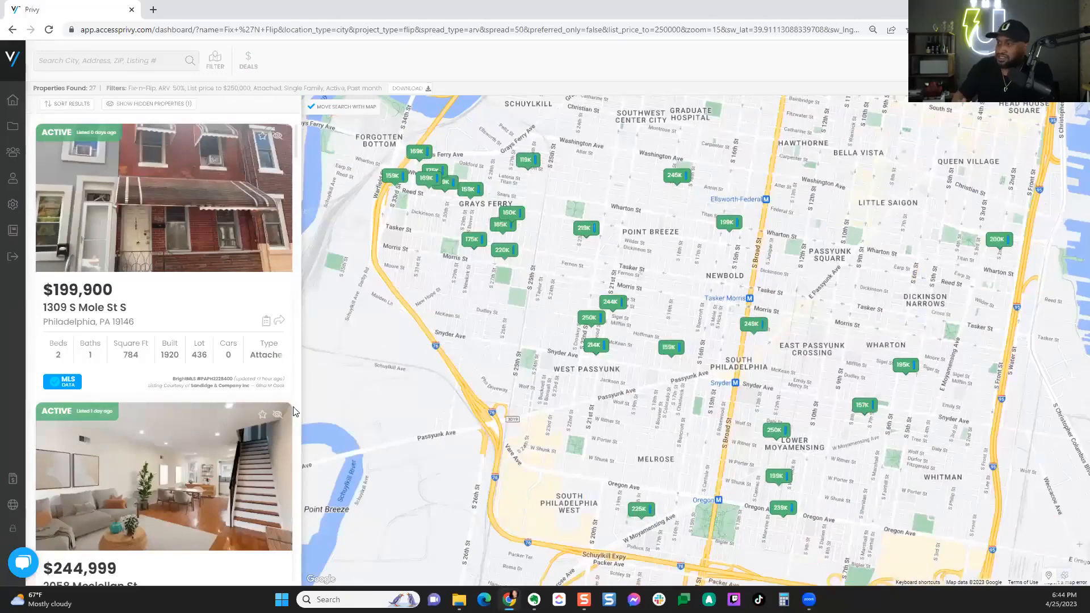
Step: Hide the $244,999 listing and browse the remaining listing cards
click(277, 414)
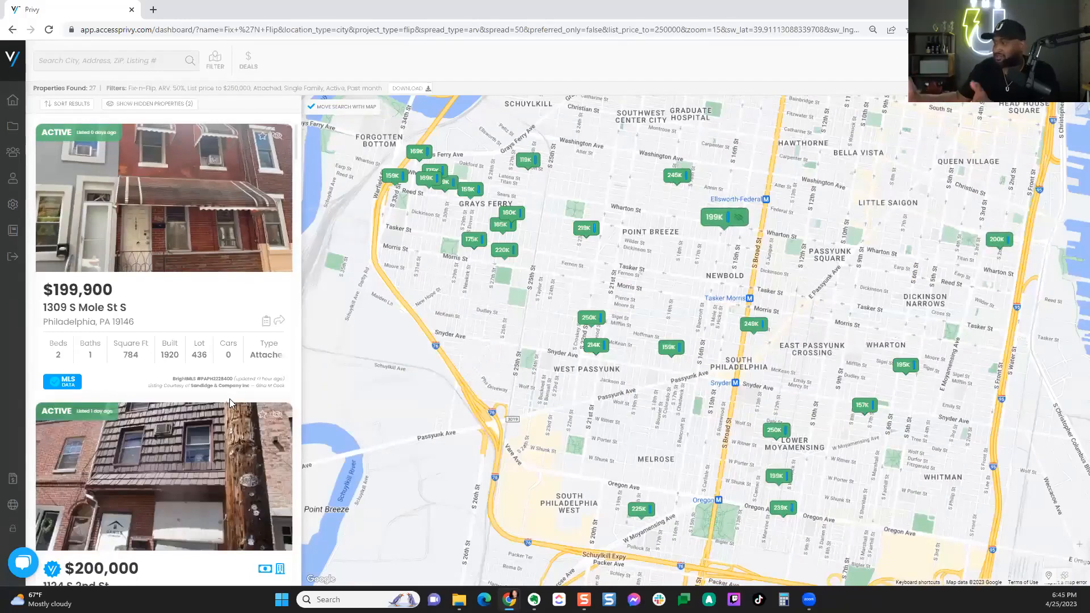
scroll(230, 395, down, 8)
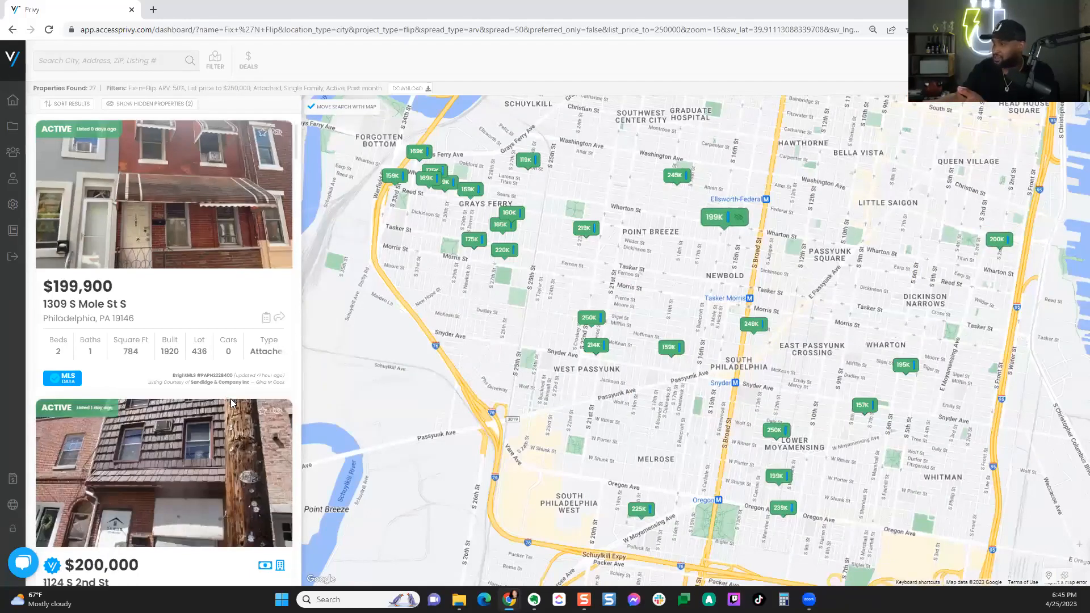
scroll(233, 400, down, 3)
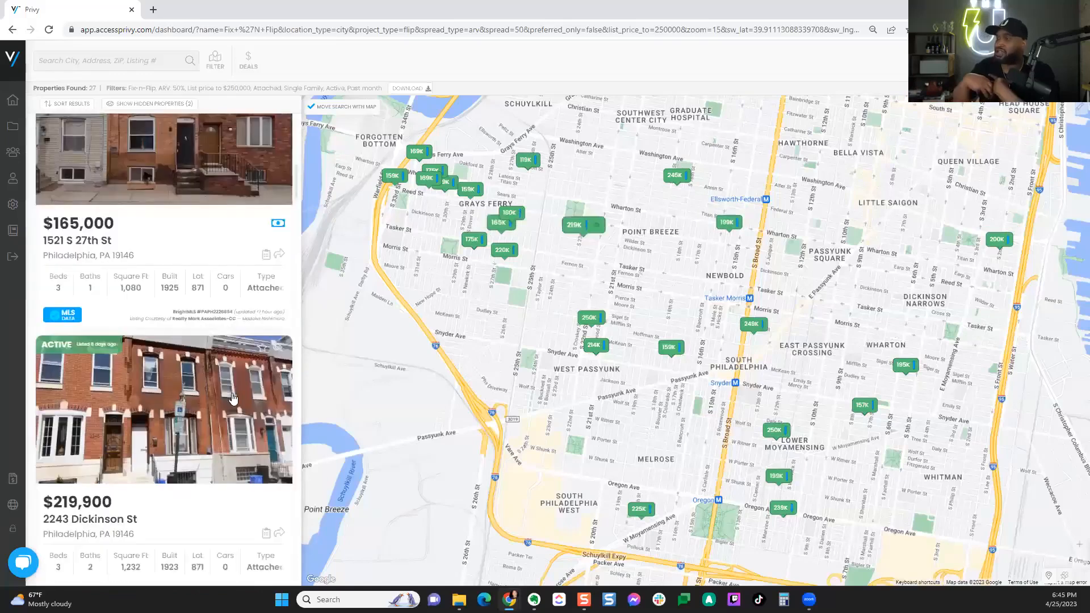
scroll(231, 394, down, 5)
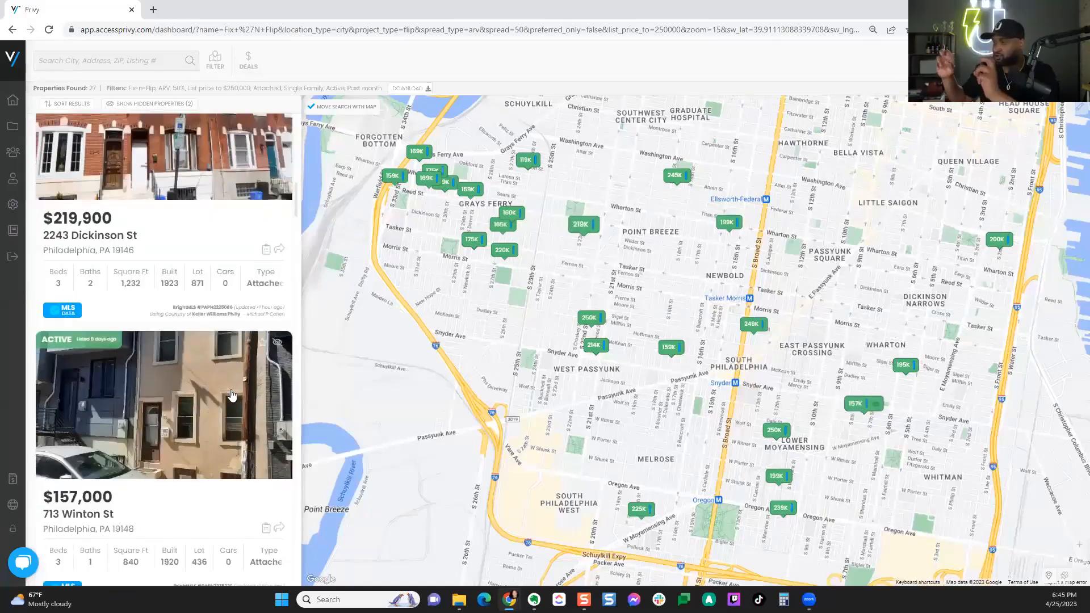
scroll(232, 395, up, 1)
scroll(232, 394, up, 11)
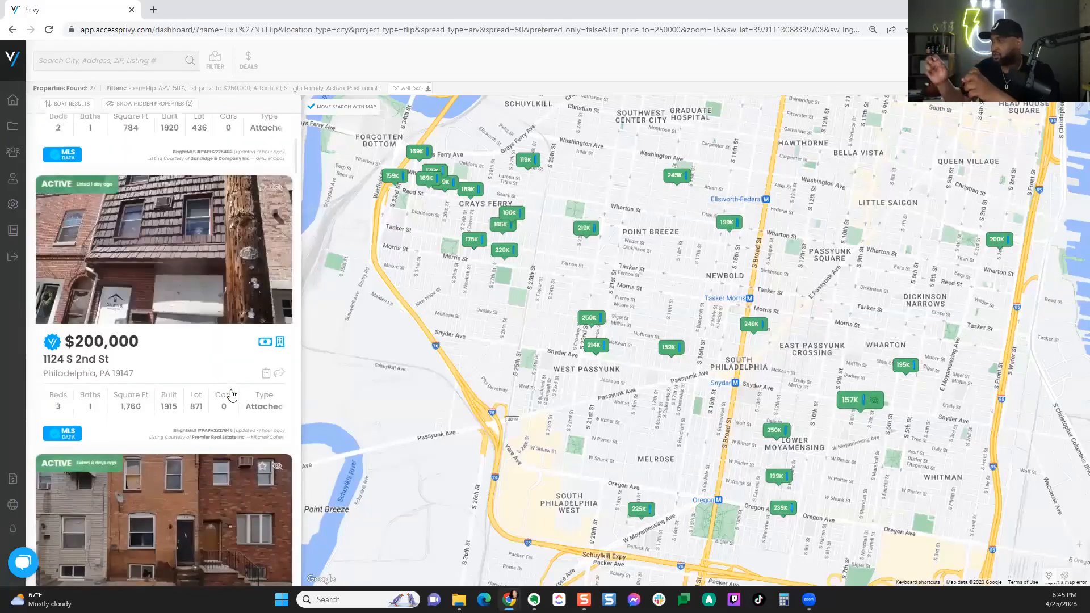
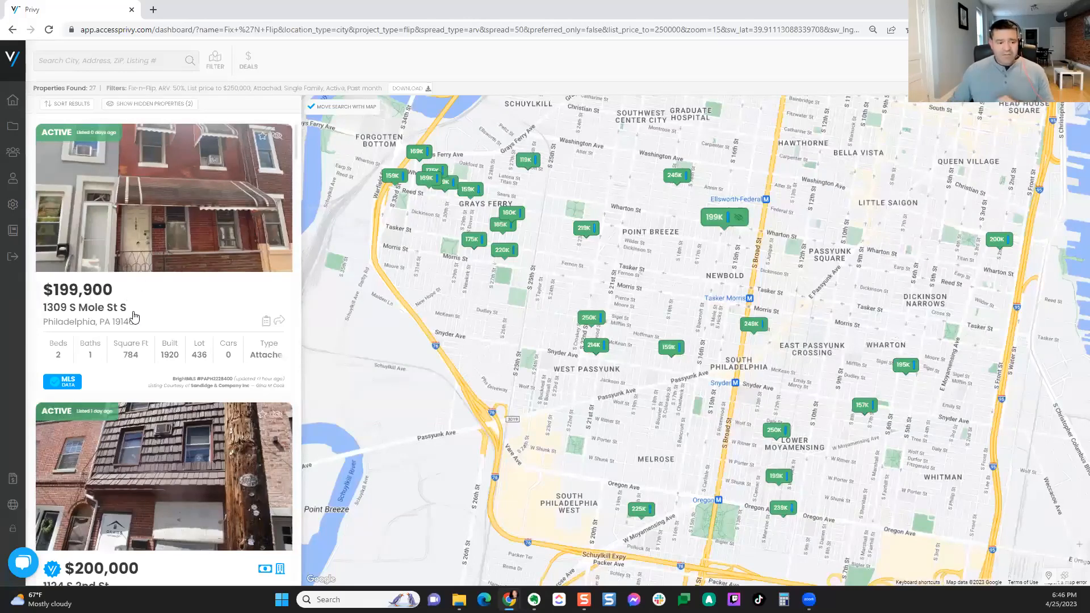
scroll(133, 290, down, 1)
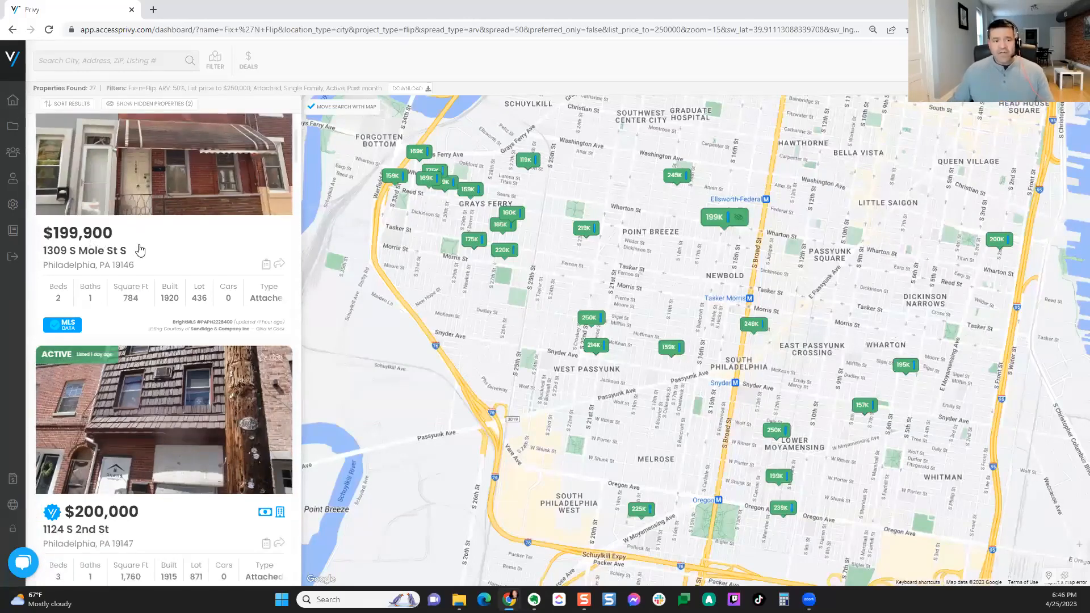
scroll(163, 230, up, 1)
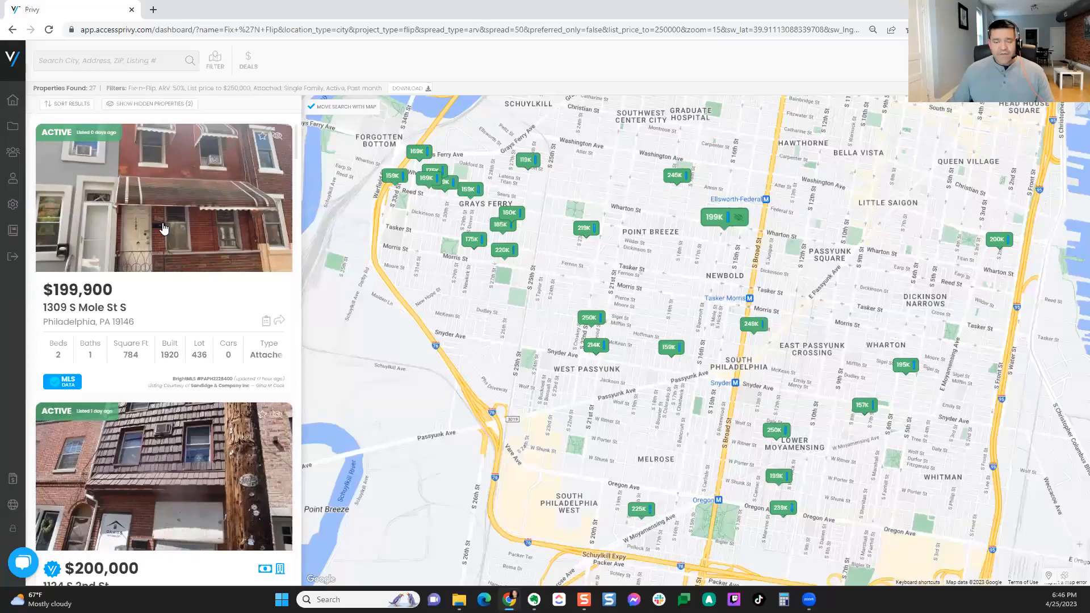
scroll(163, 311, down, 3)
click(159, 299)
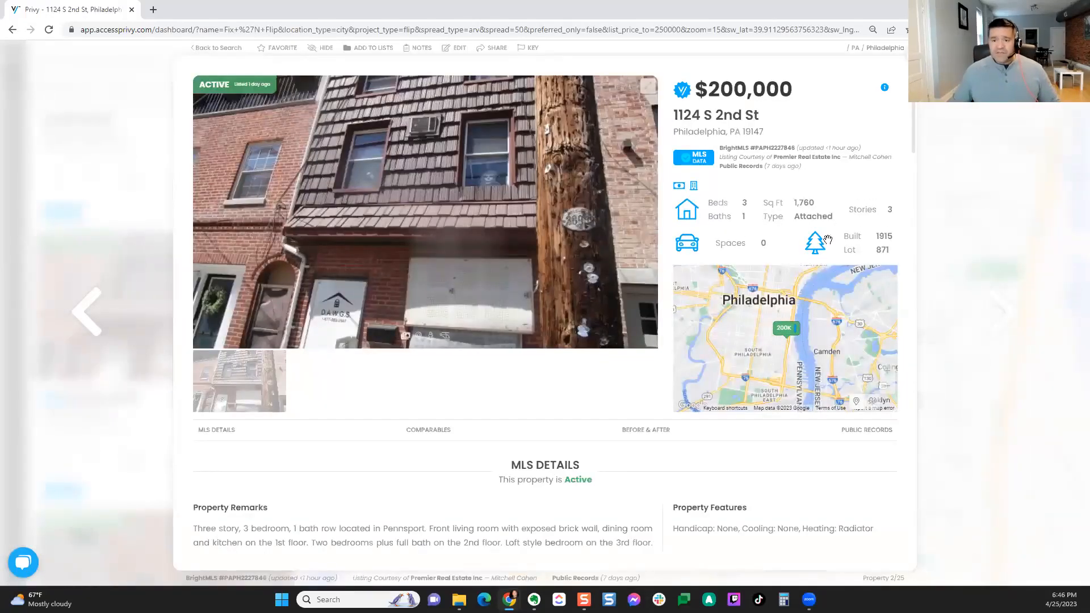
scroll(834, 465, down, 4)
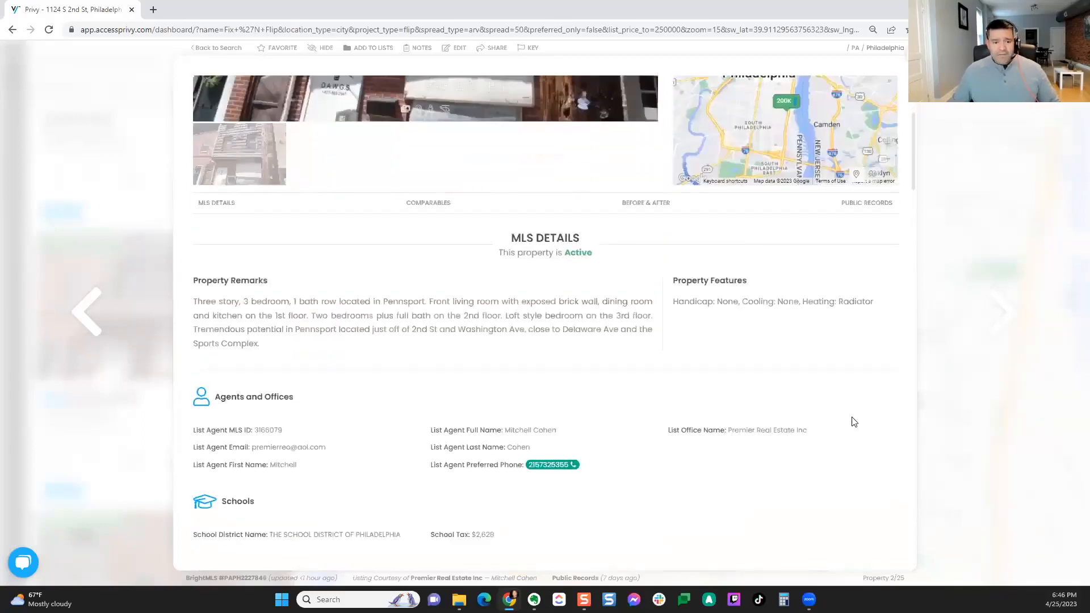
scroll(859, 416, down, 13)
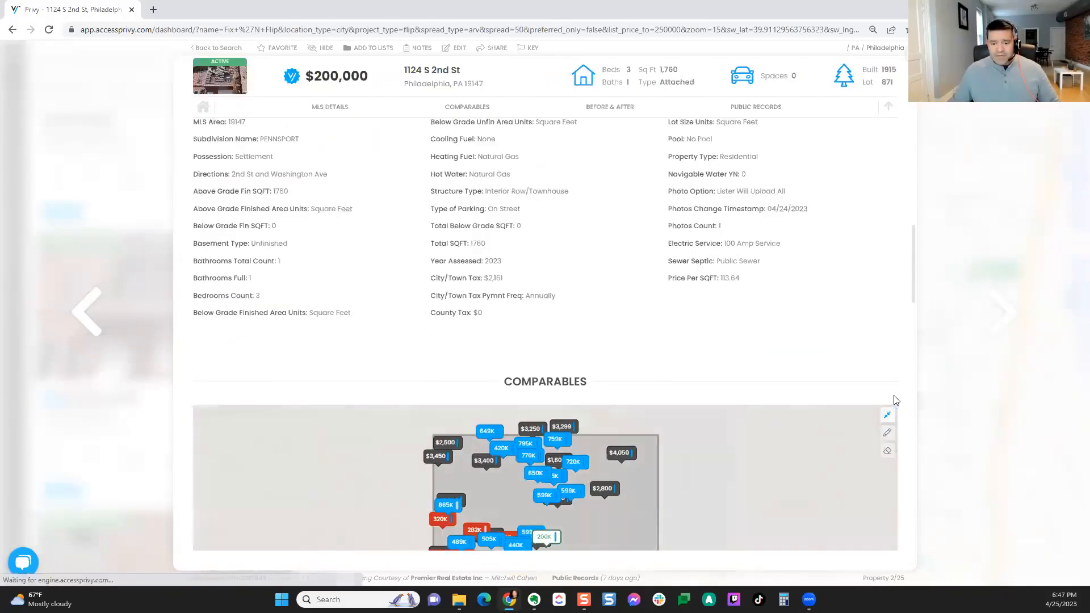
scroll(895, 400, down, 5)
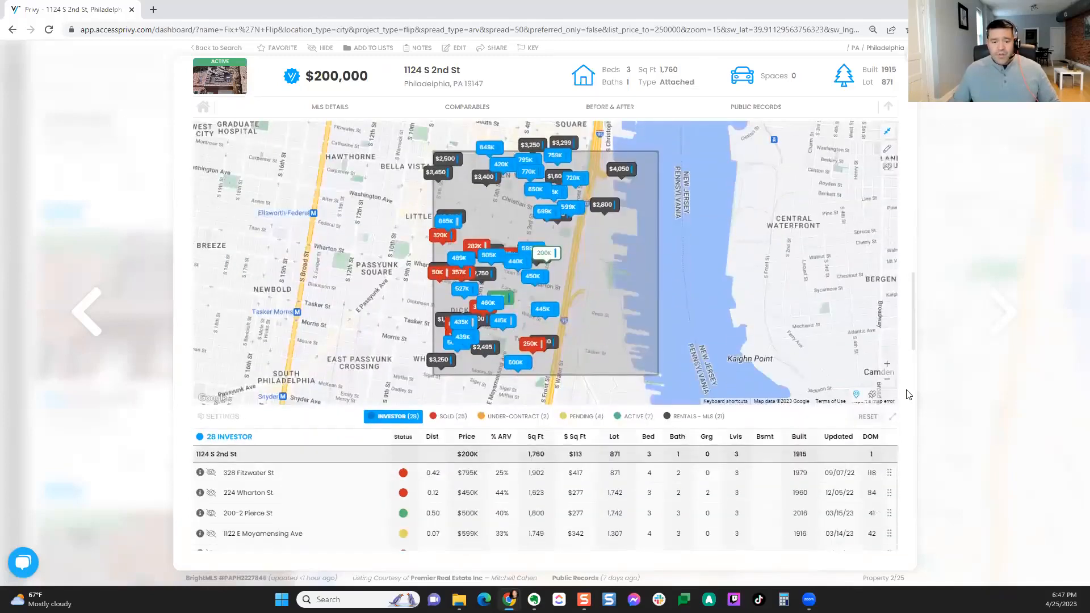
scroll(906, 394, down, 2)
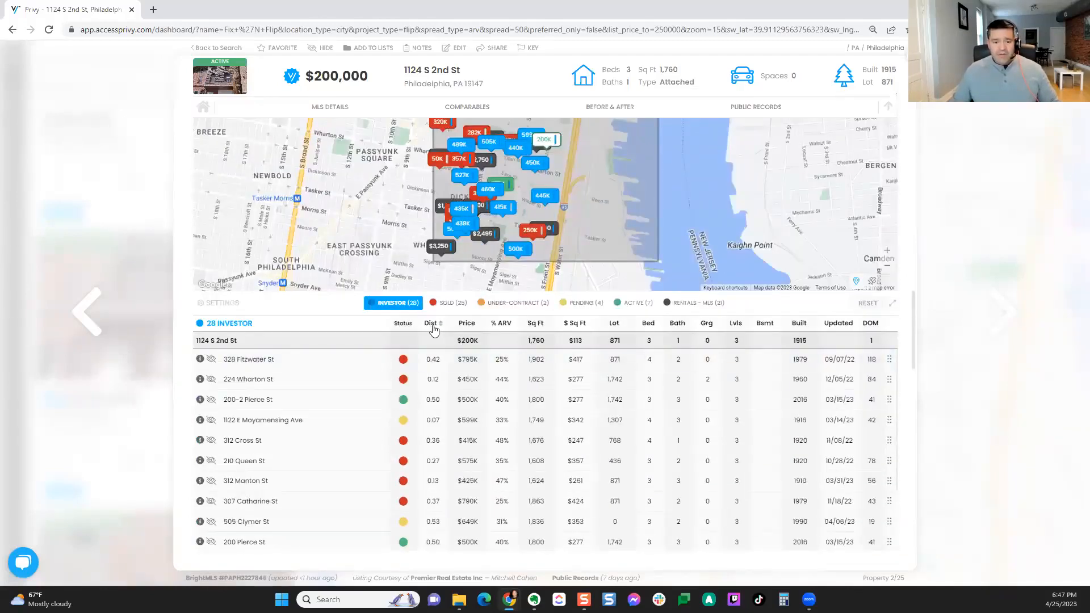
click(432, 323)
scroll(908, 435, down, 1)
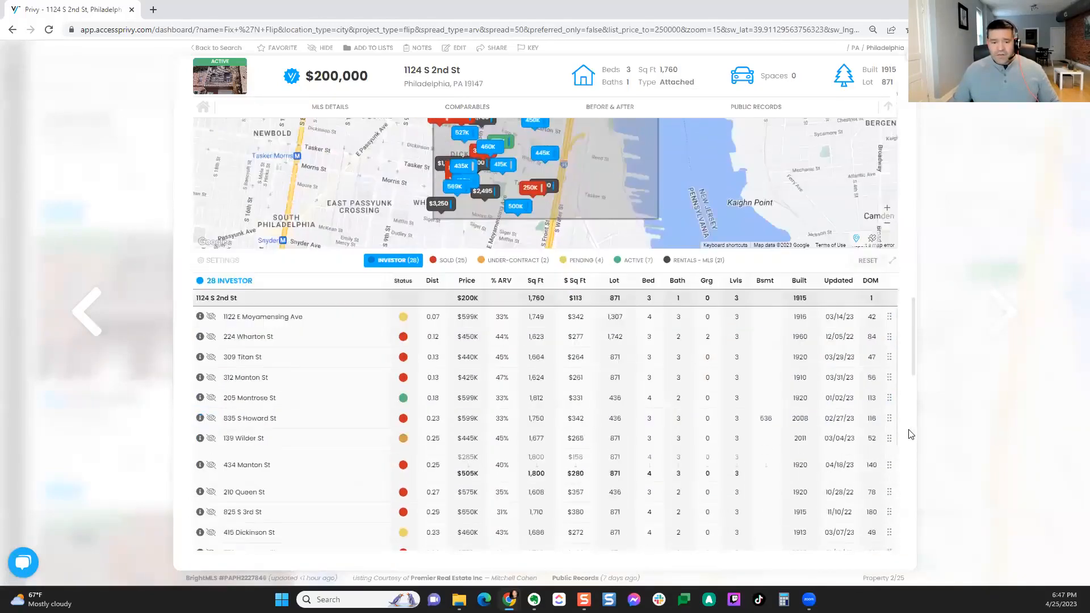
scroll(908, 435, down, 1)
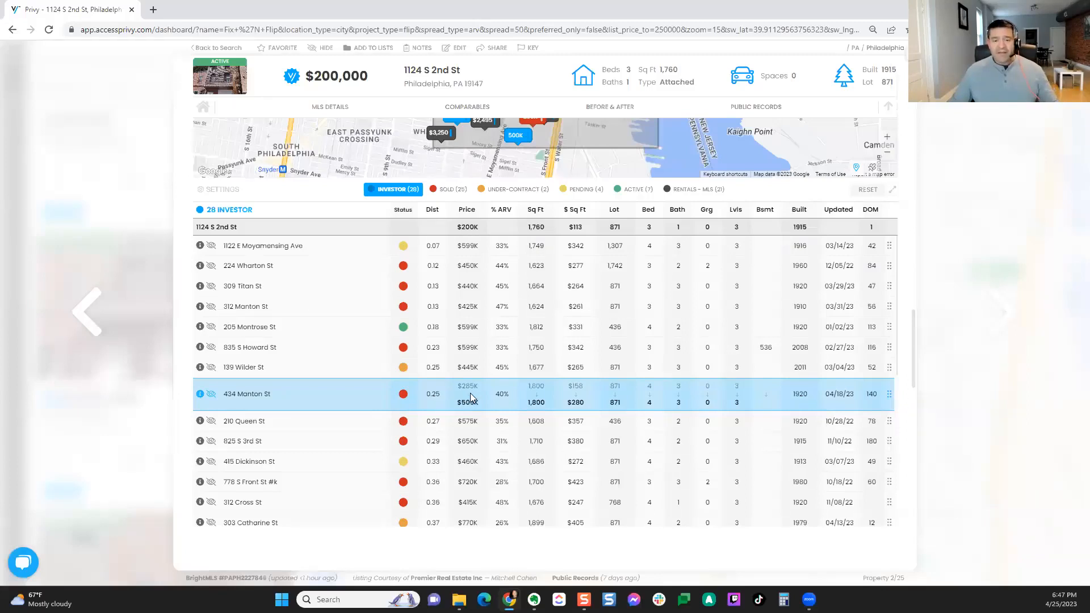
click(200, 395)
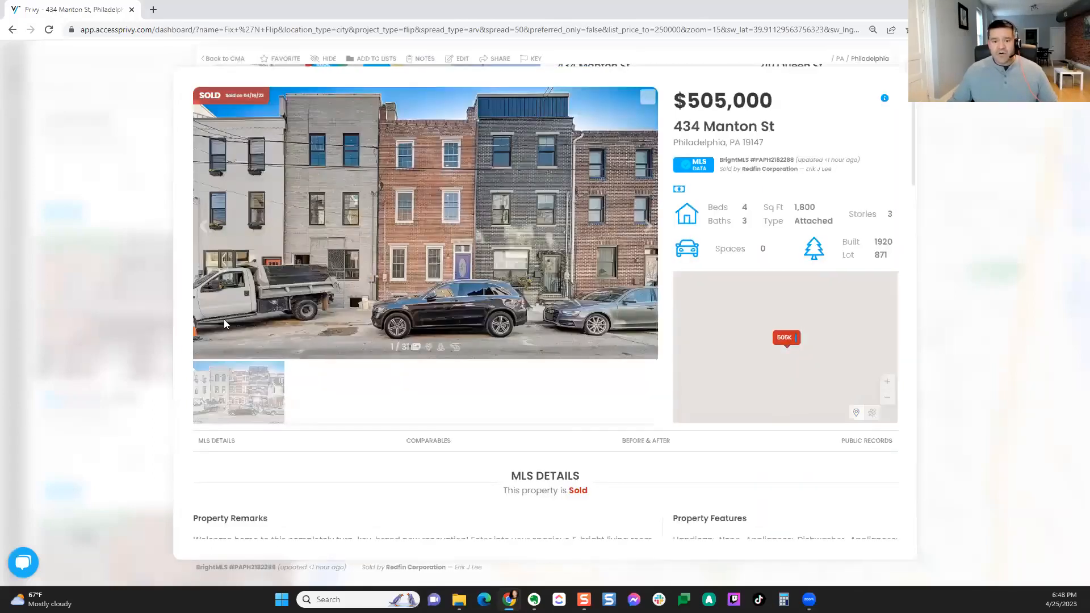
click(519, 386)
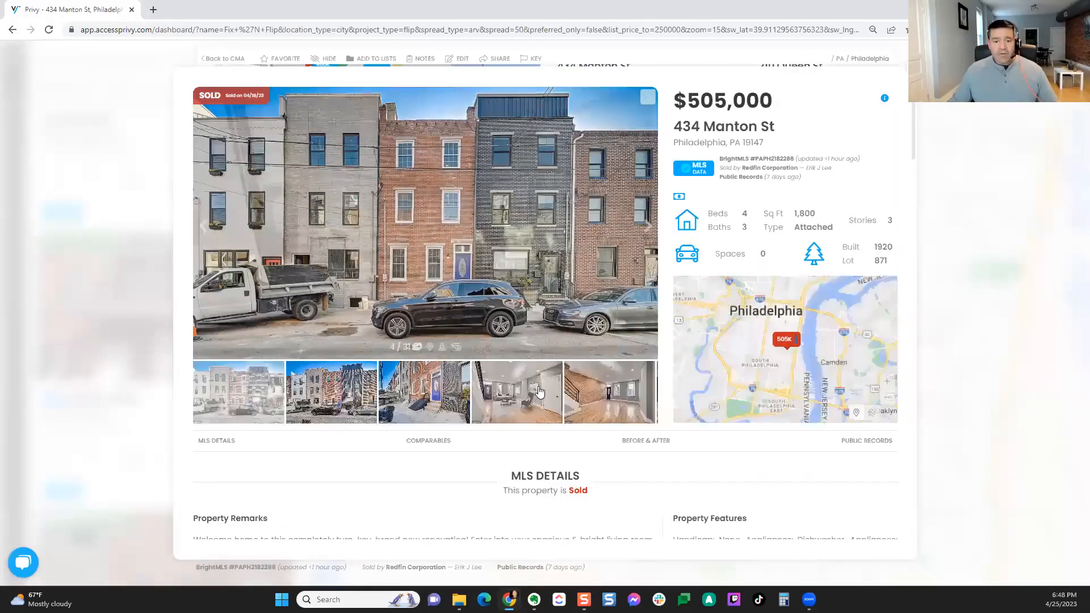
click(647, 230)
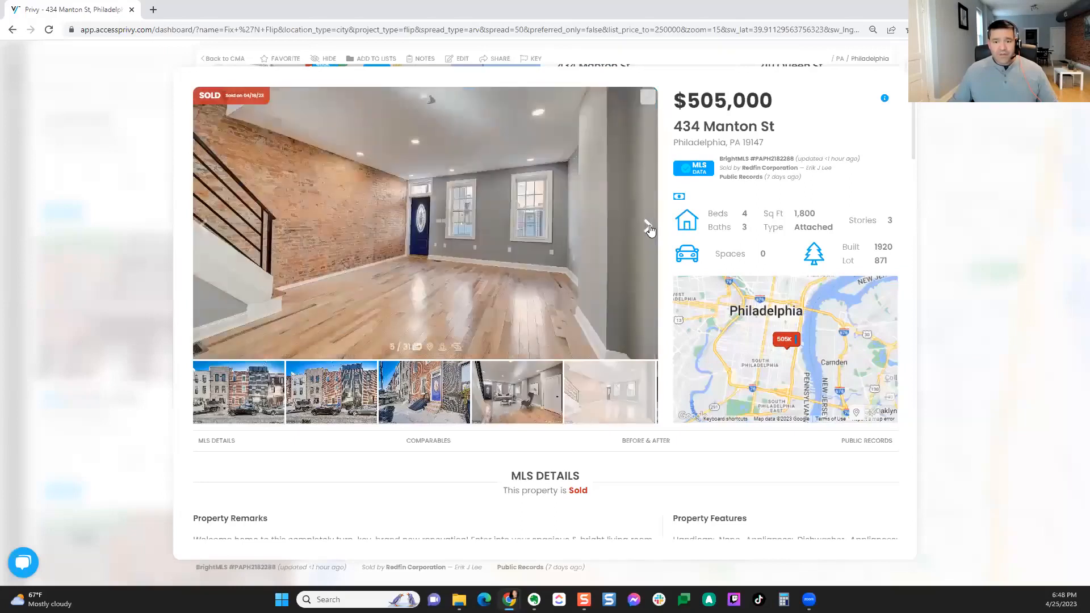
click(649, 230)
click(649, 229)
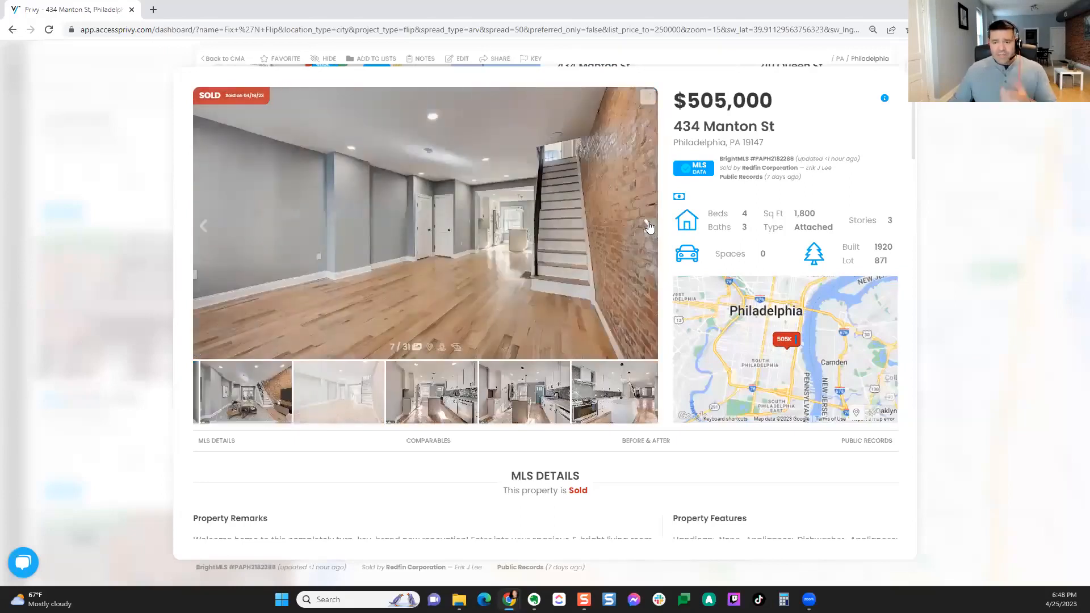
click(649, 228)
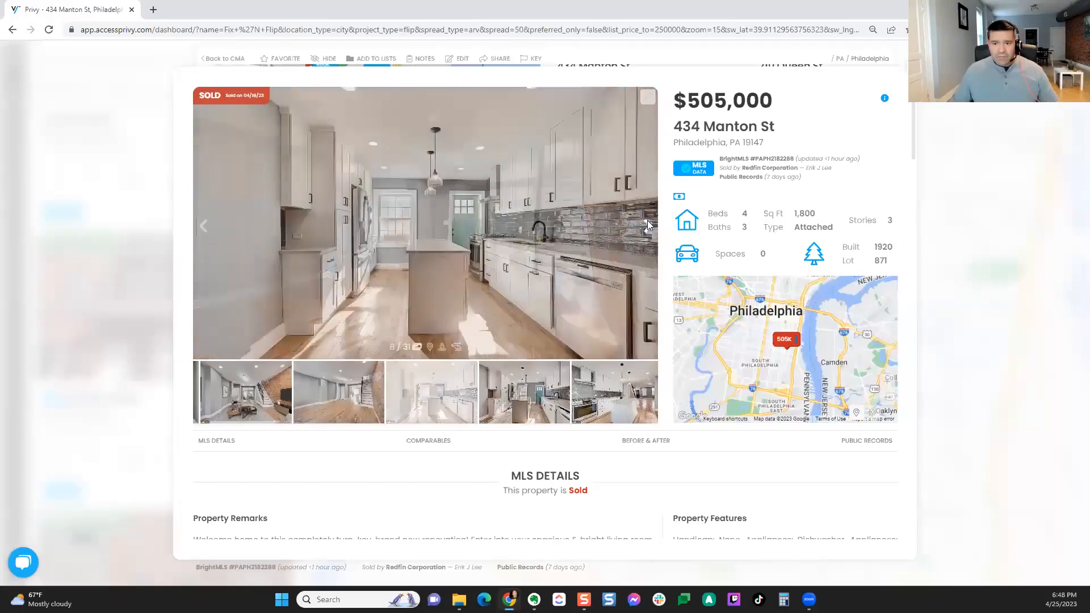
click(661, 447)
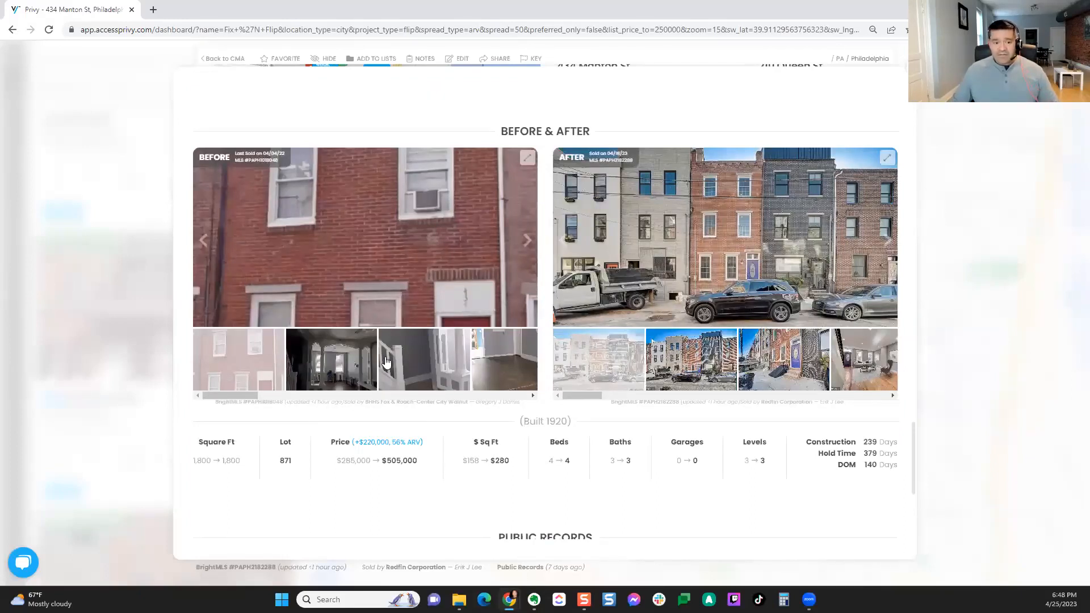
click(351, 378)
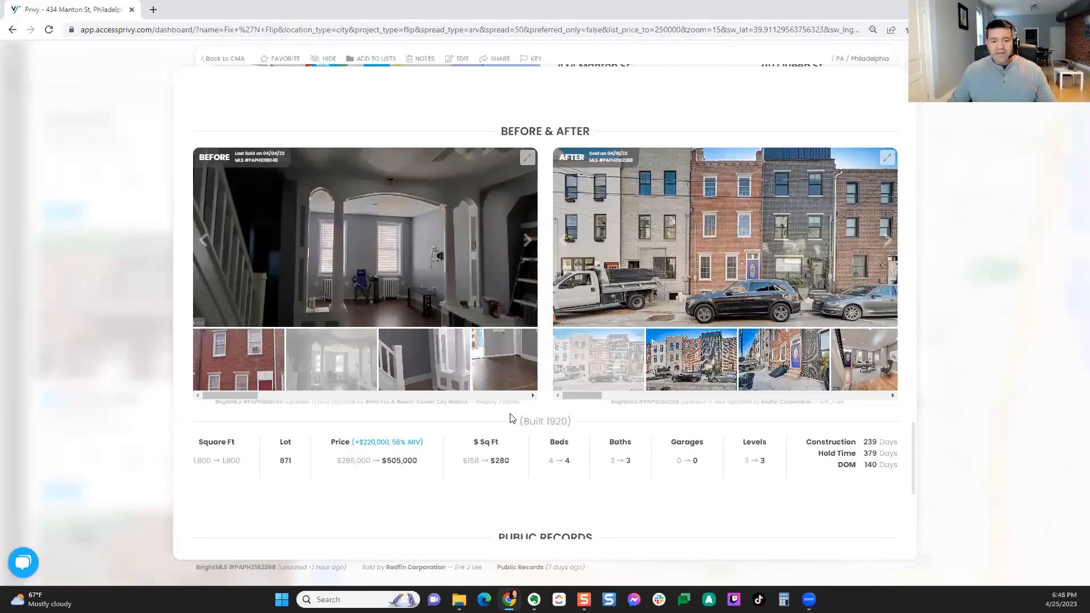
scroll(517, 434, down, 3)
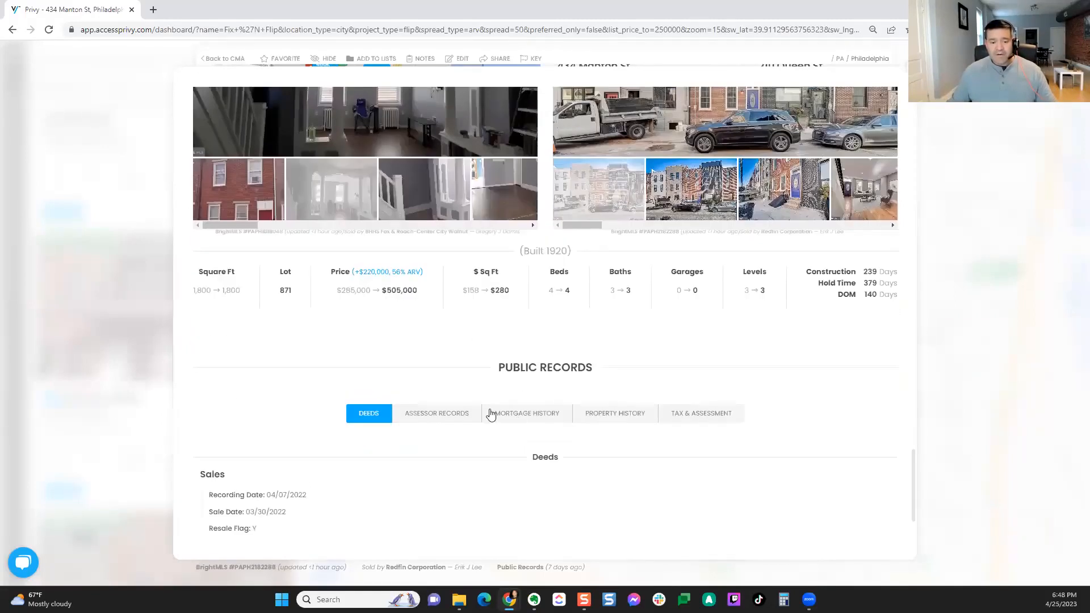
click(440, 412)
scroll(440, 412, down, 2)
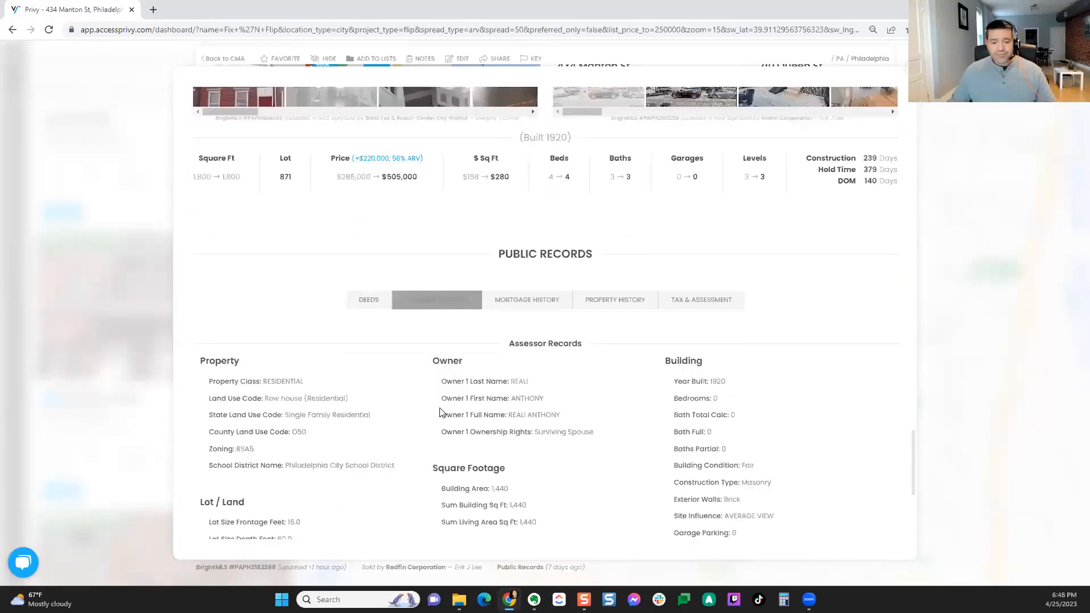
click(627, 307)
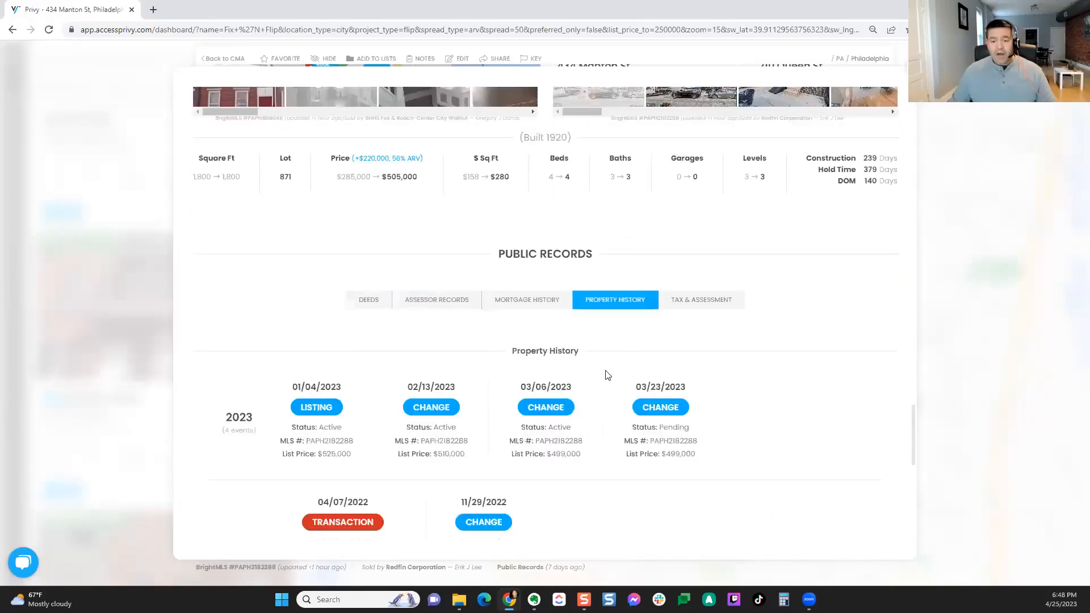
scroll(606, 379, down, 2)
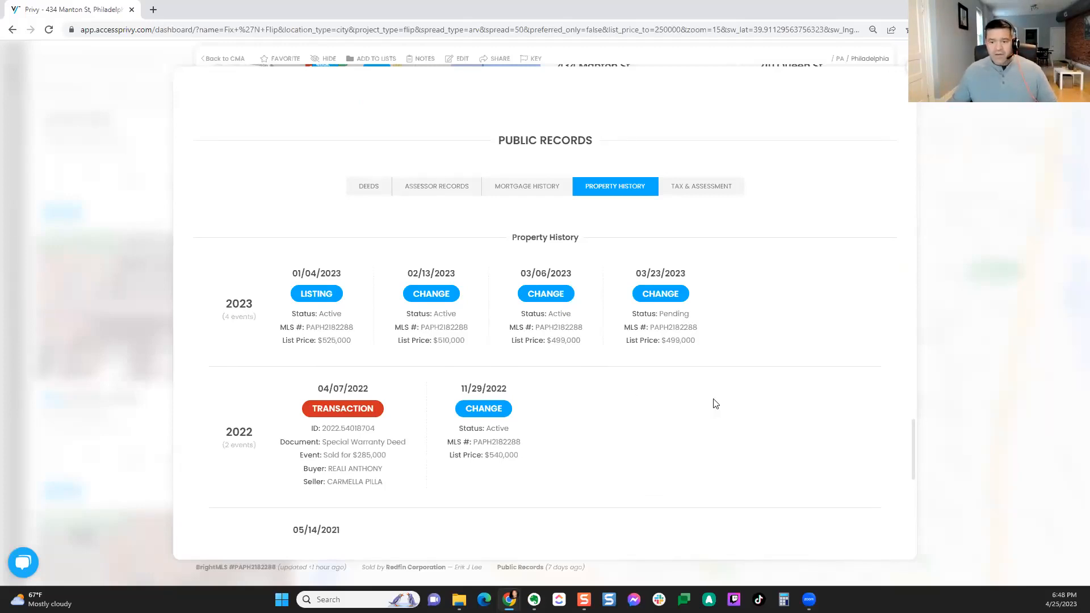
scroll(715, 404, up, 7)
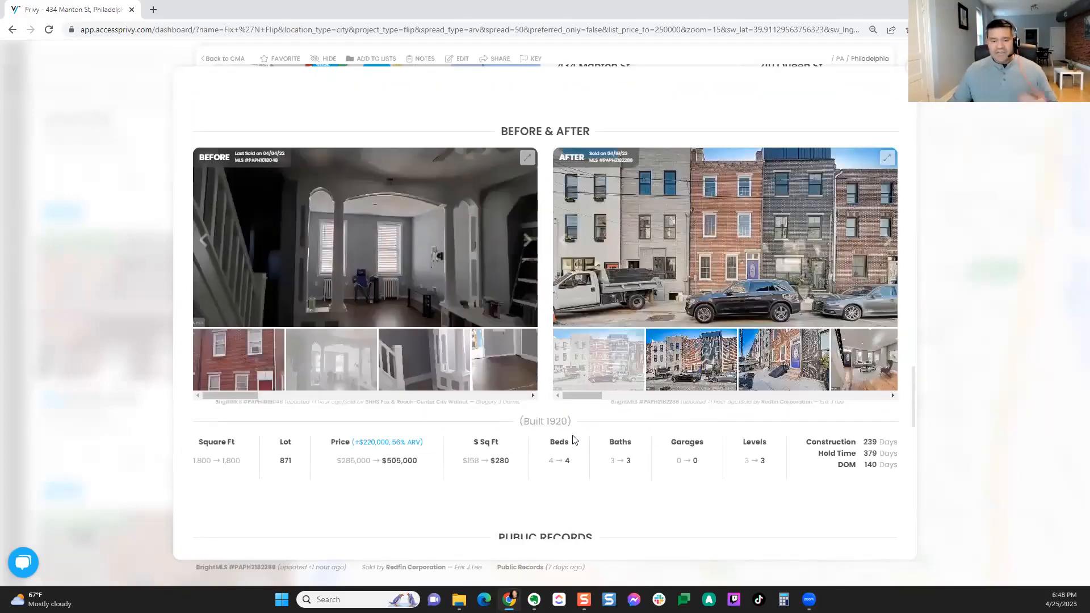
click(445, 376)
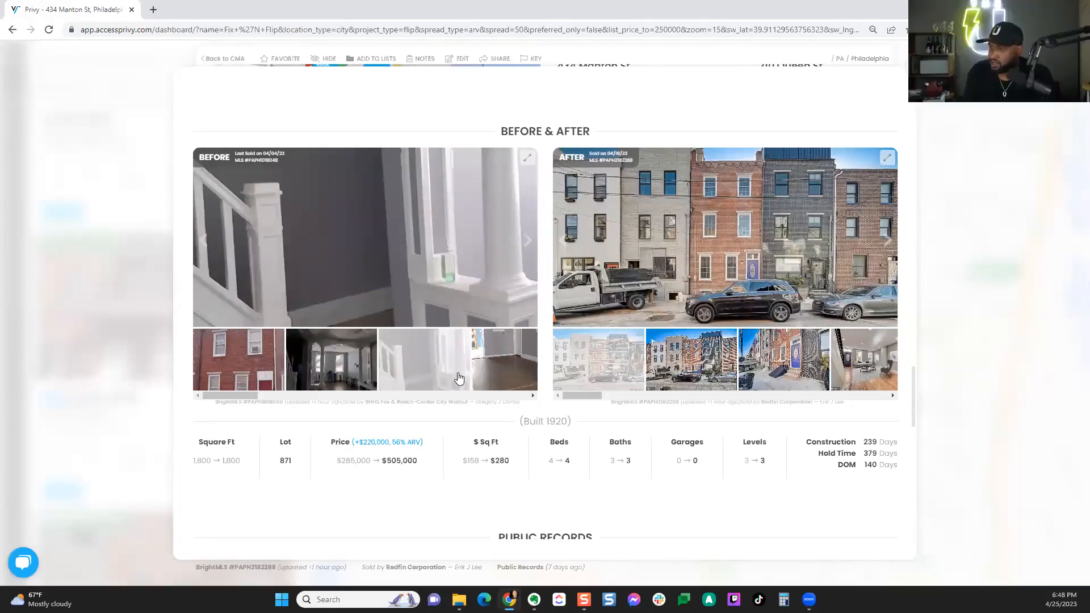
click(496, 375)
scroll(521, 322, up, 1)
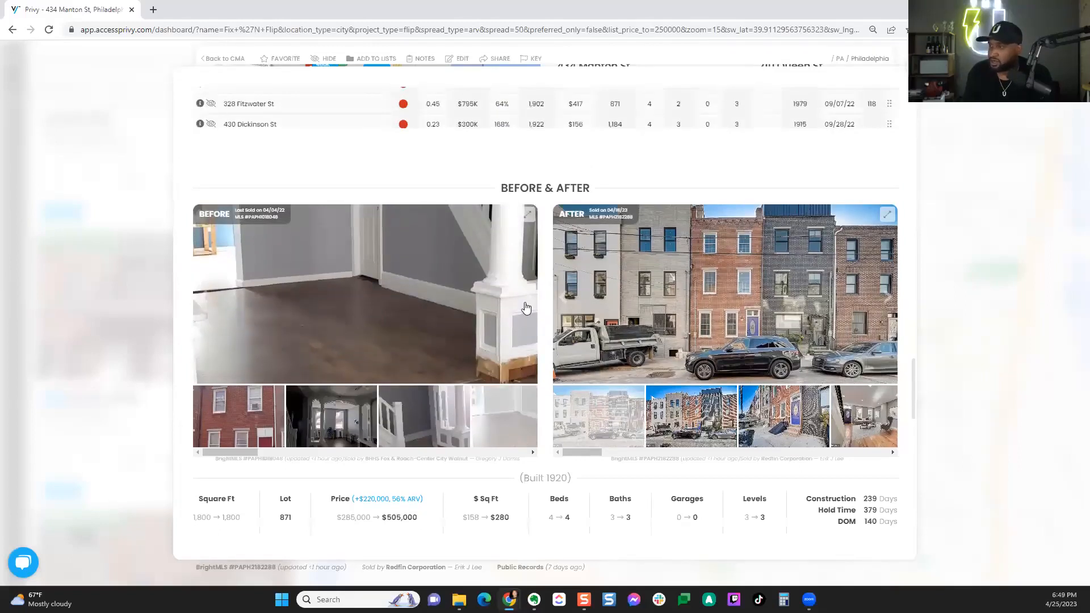
click(526, 307)
click(526, 306)
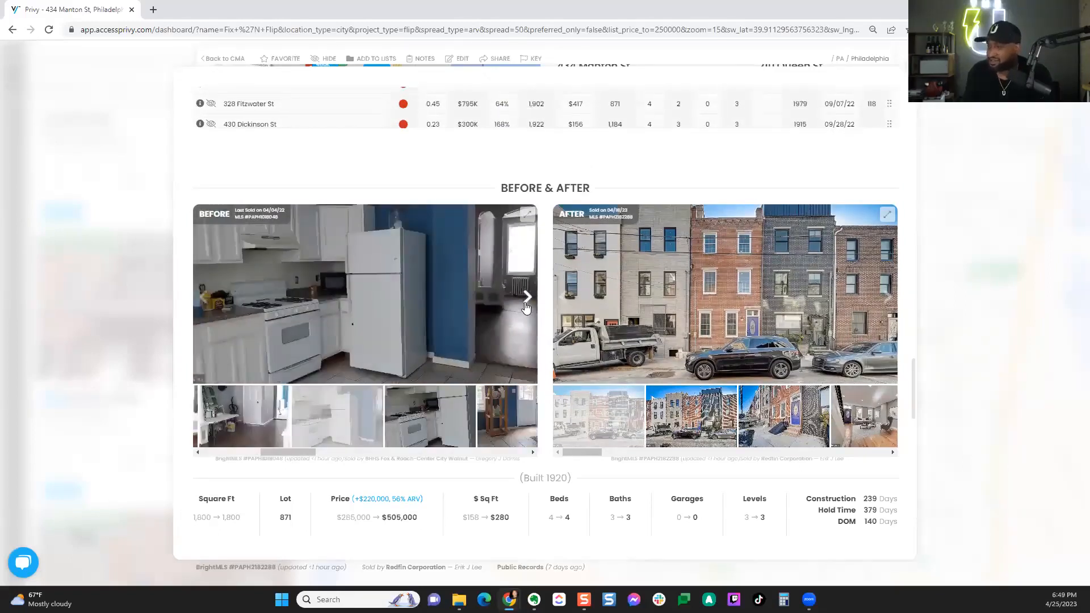
click(526, 306)
click(525, 307)
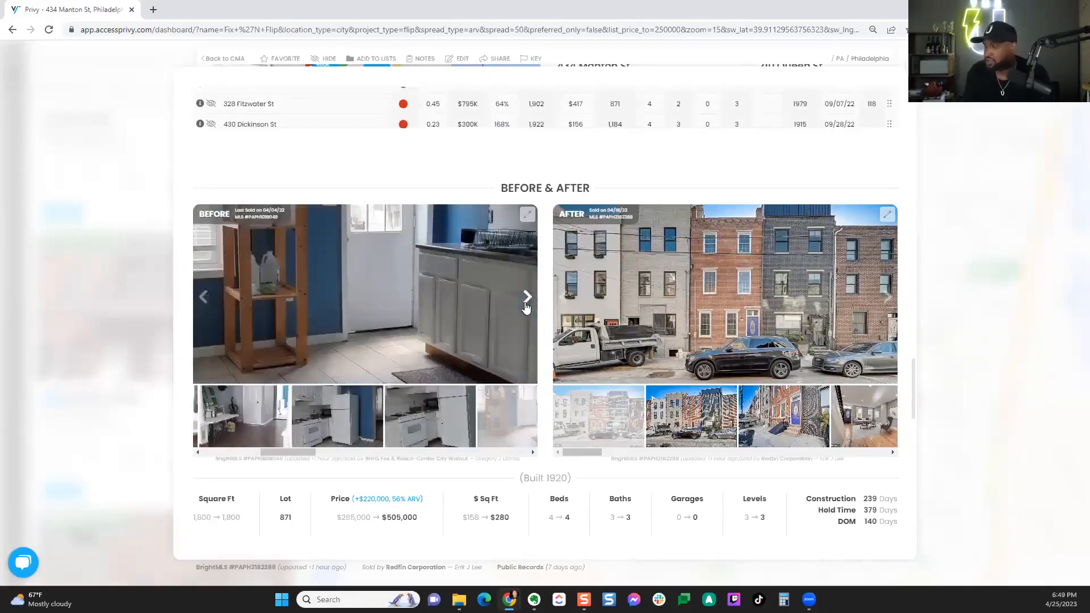
drag(584, 454, 627, 451)
click(614, 434)
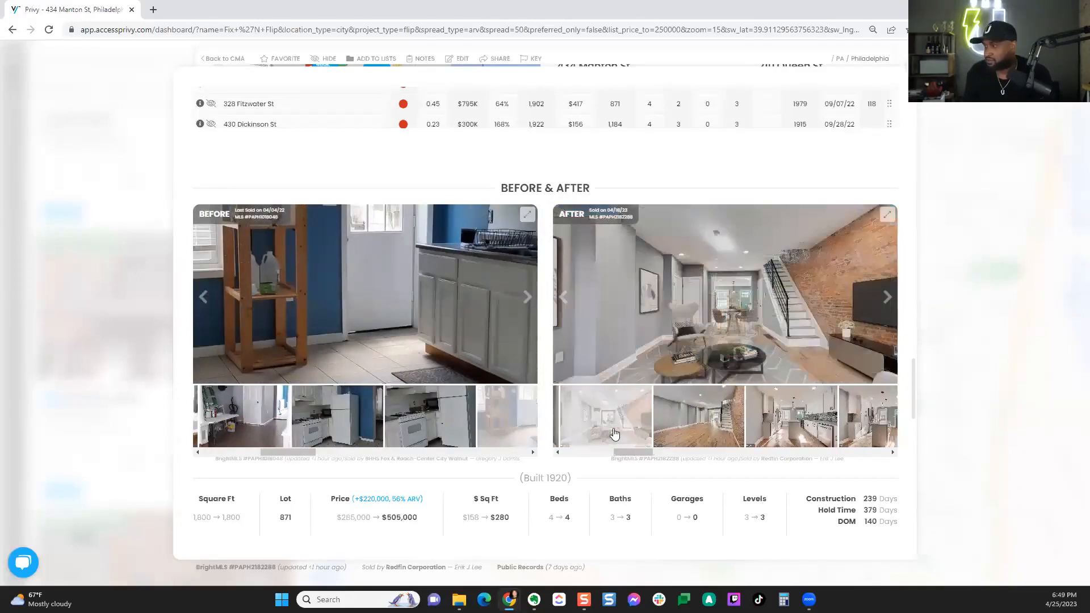
click(813, 427)
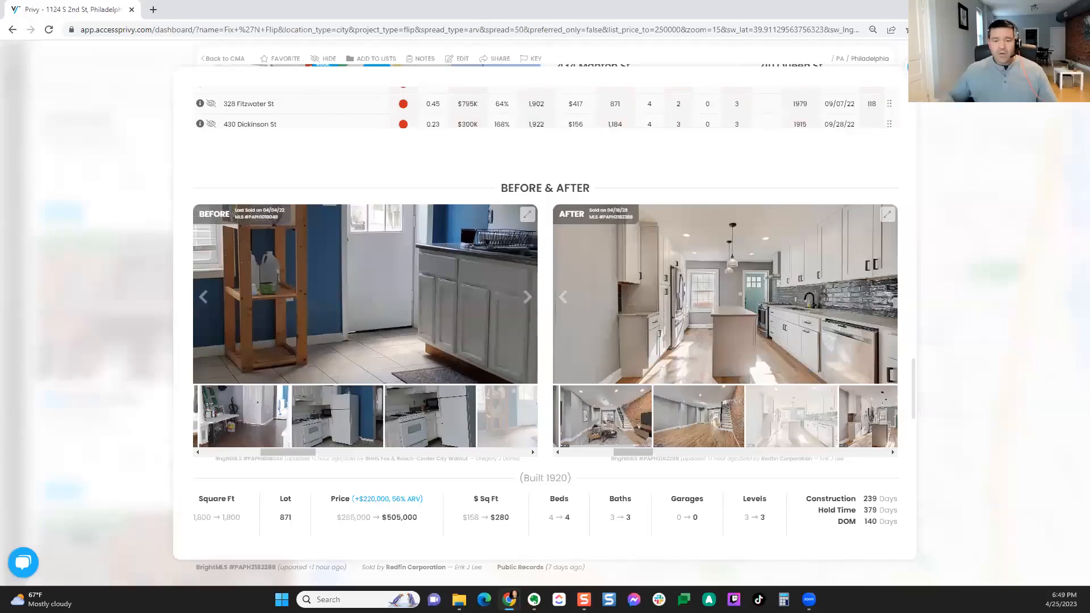
key(Escape)
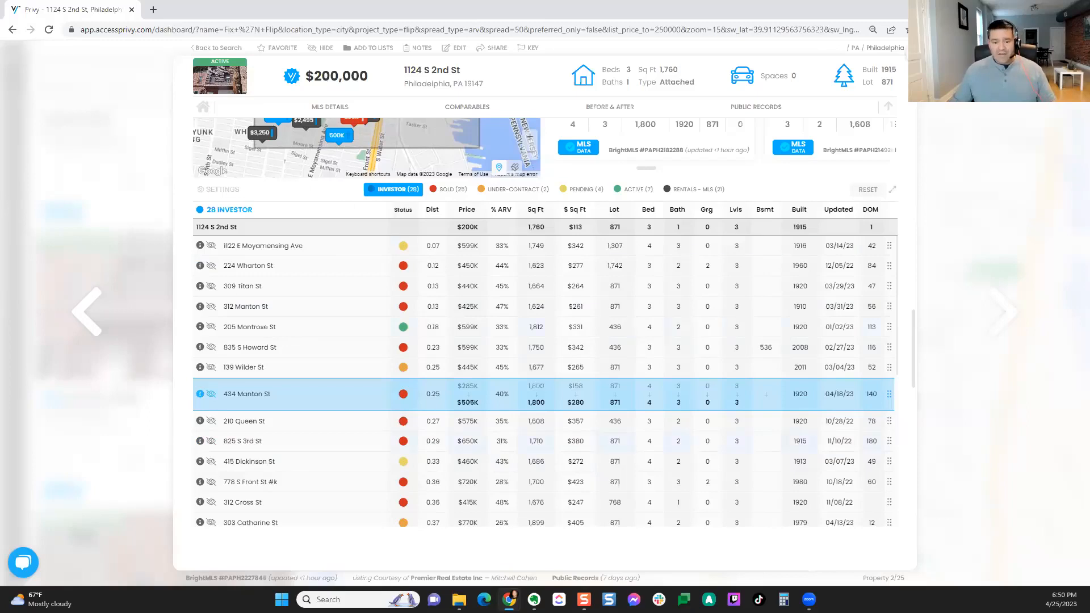
Step: In Calculator, add 5,000 to 190,000 for a 195,000 total
click(784, 599)
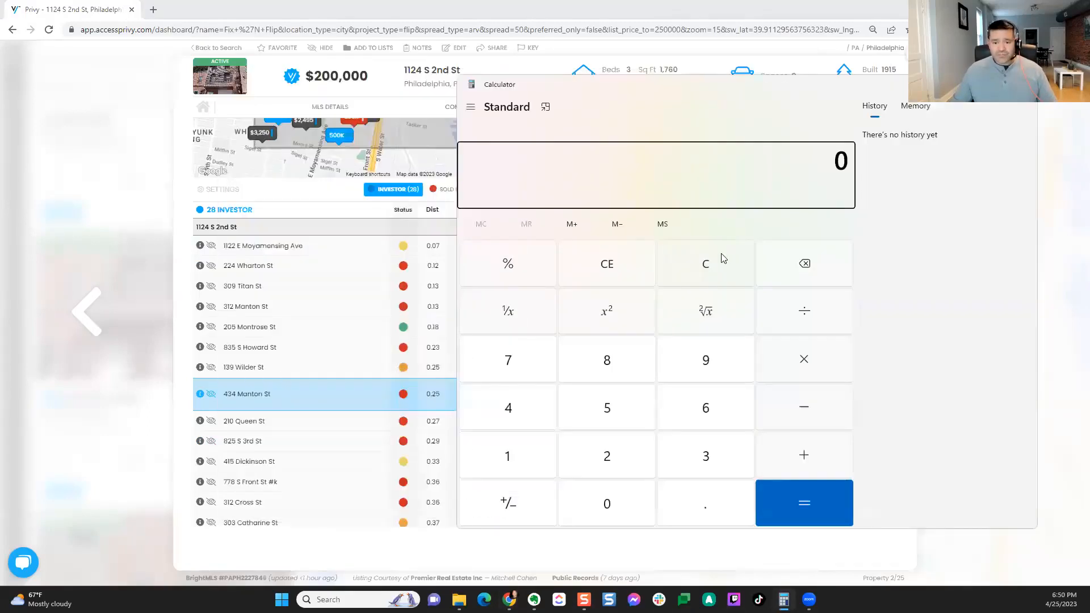
click(508, 457)
click(717, 377)
click(596, 504)
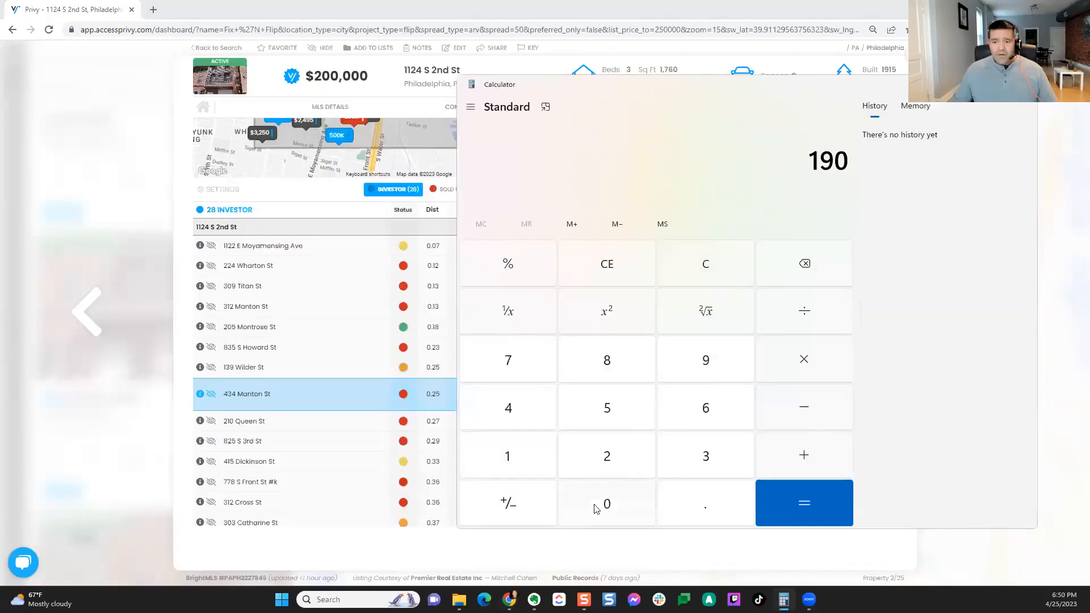
click(619, 504)
click(619, 504)
click(618, 504)
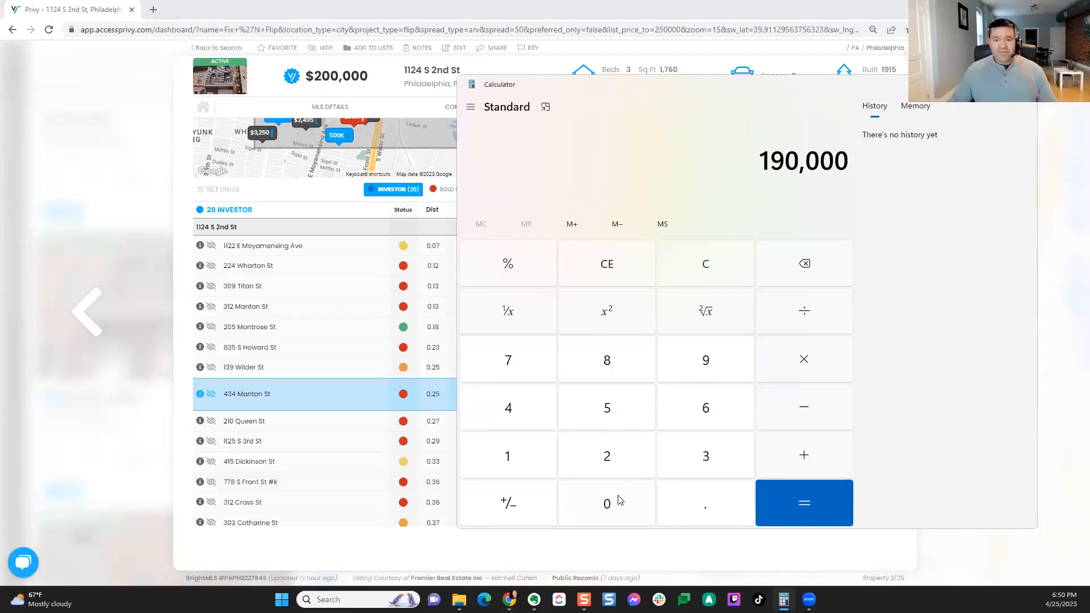
click(806, 455)
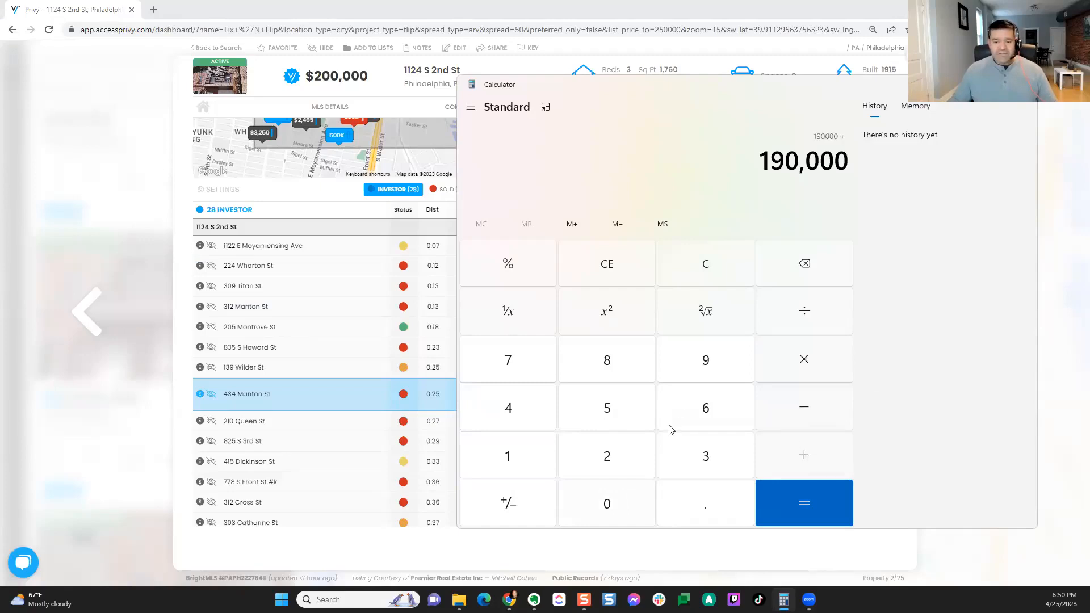
click(618, 413)
click(607, 503)
click(606, 504)
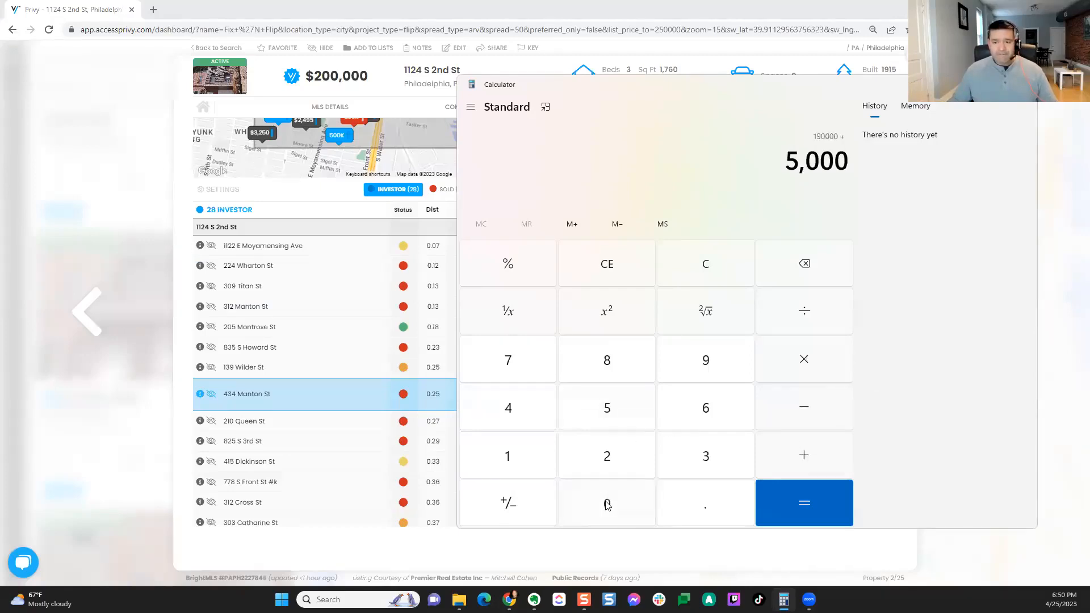
click(801, 498)
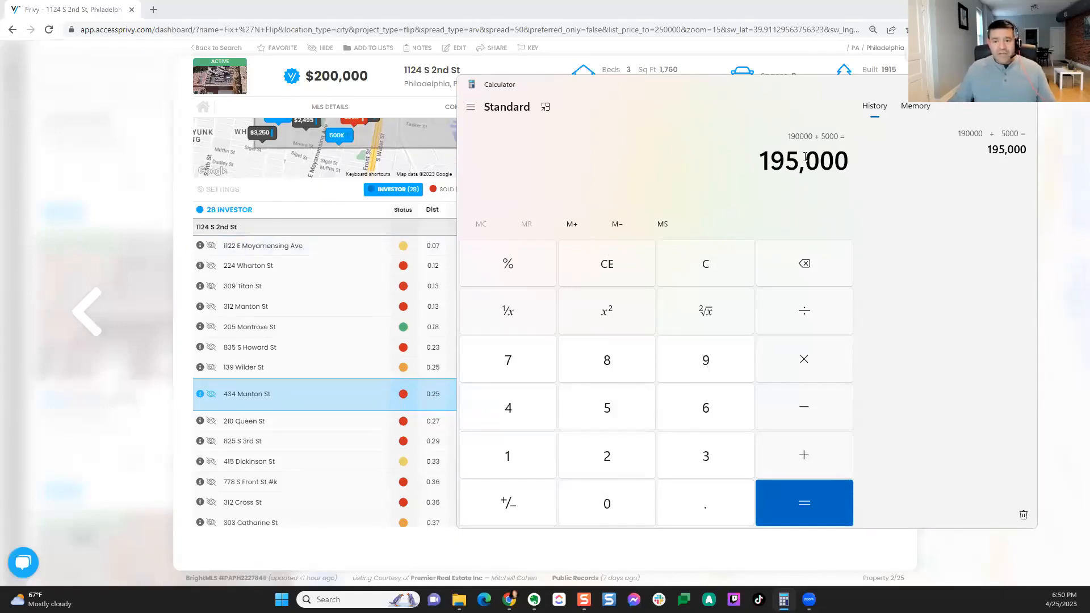
Step: Divide 195,000 by the 505,000 comp price, getting about 0.386, then return to Privy
click(808, 316)
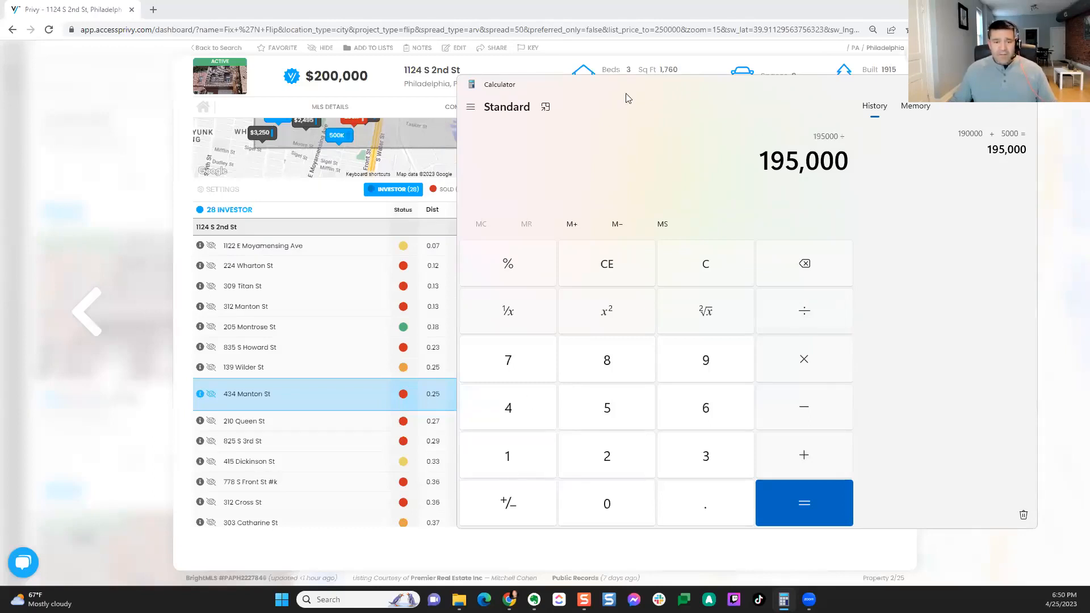
drag(626, 93, 673, 89)
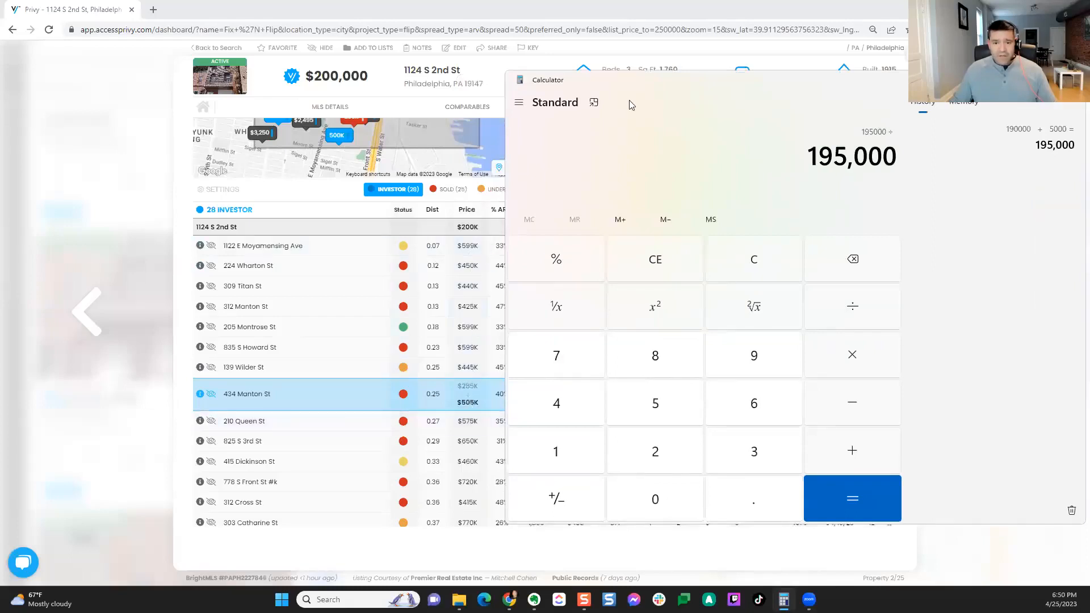
drag(638, 85, 701, 82)
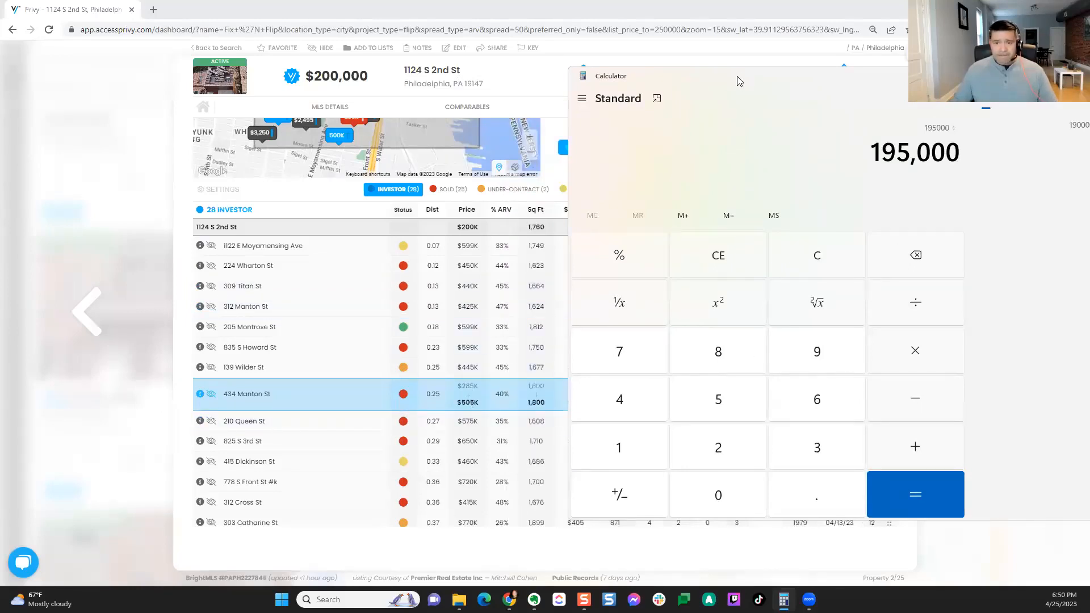
drag(737, 76, 550, 68)
click(544, 402)
click(535, 483)
click(532, 394)
triple_click(532, 499)
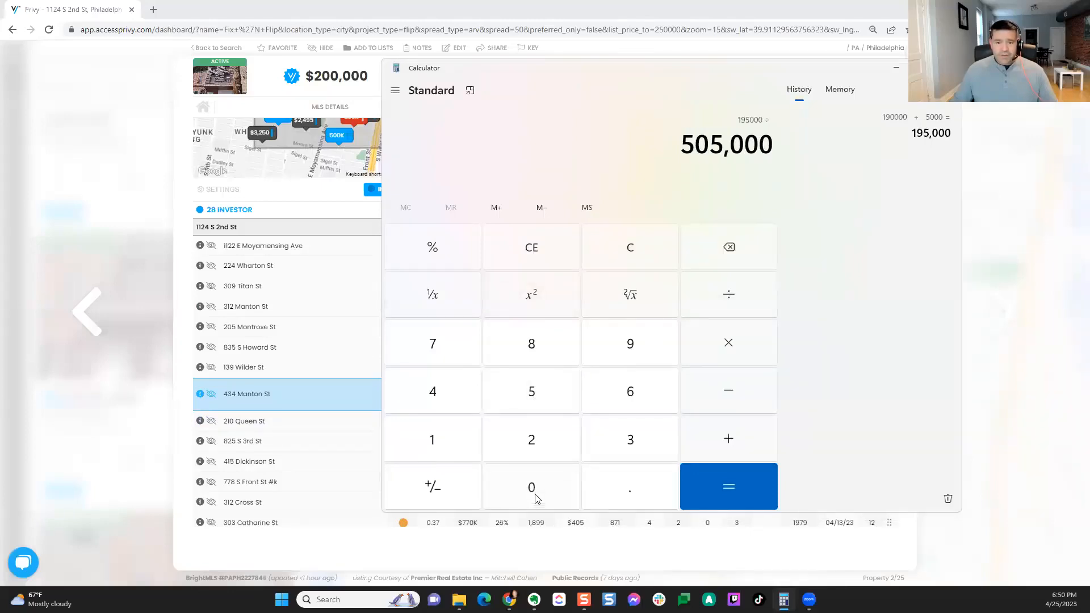
click(697, 479)
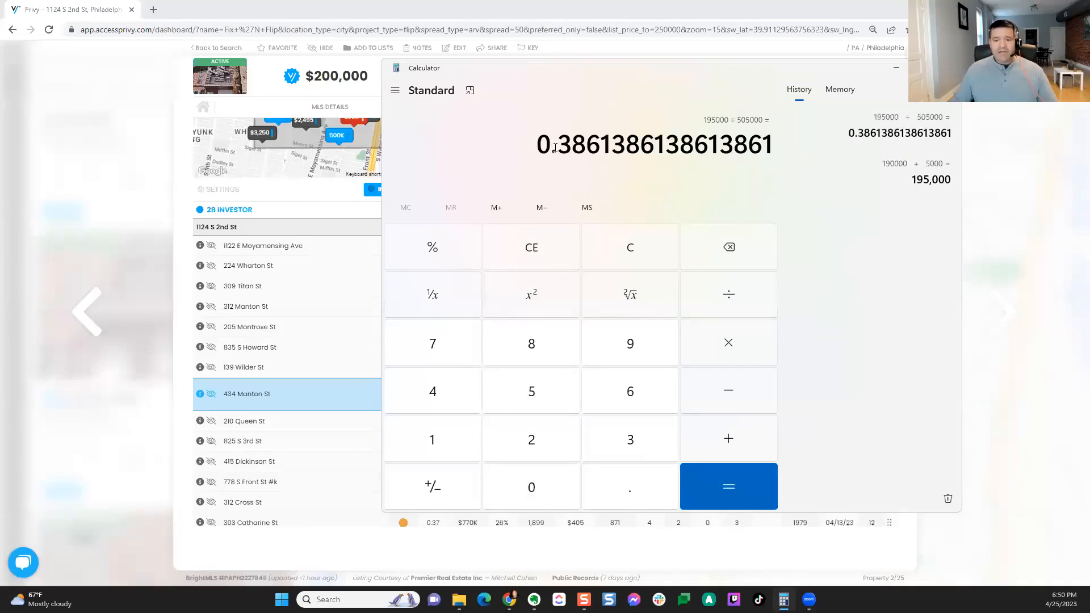
drag(551, 146, 586, 146)
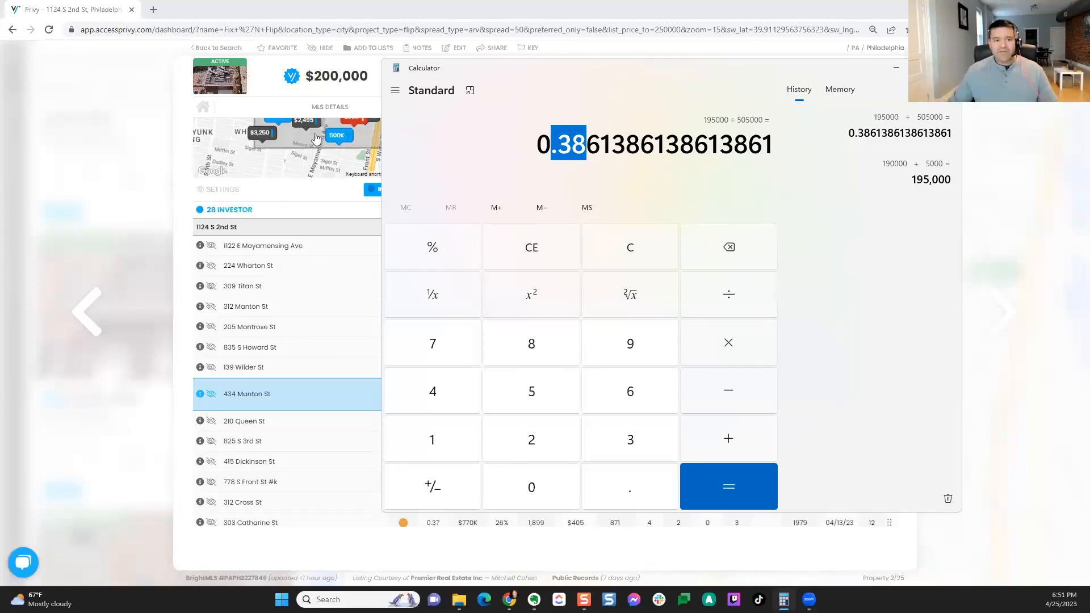
click(263, 86)
scroll(390, 291, up, 4)
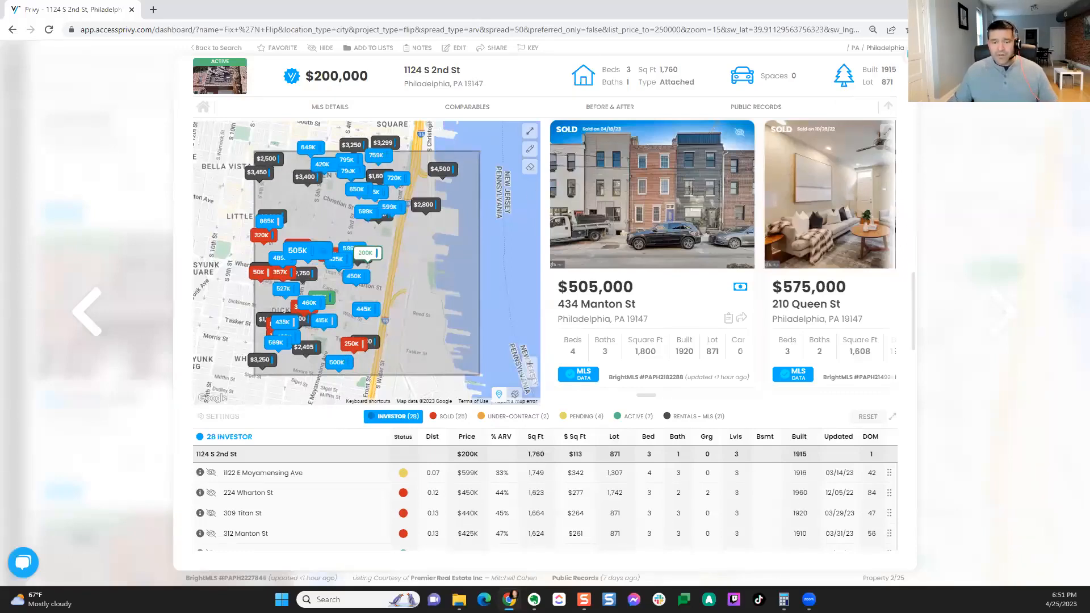
click(915, 54)
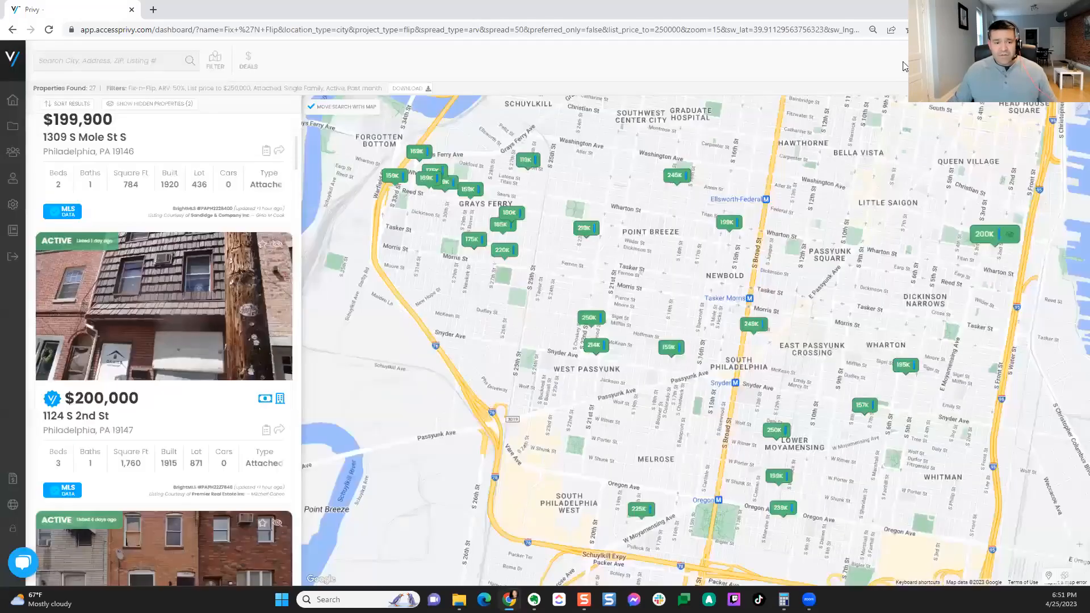
click(212, 268)
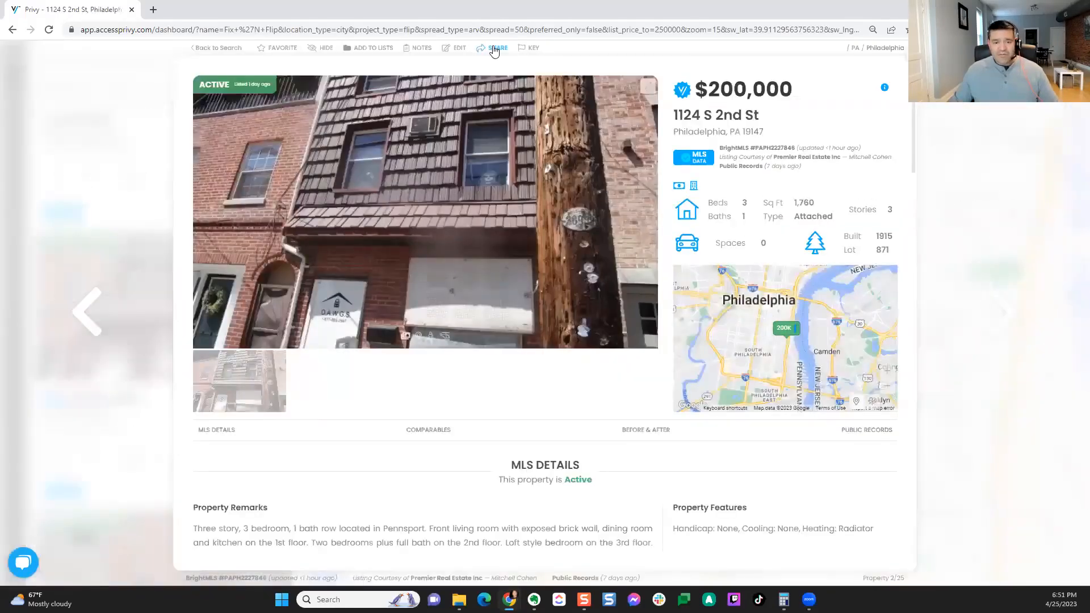
click(493, 48)
drag(458, 364, 593, 398)
right_click(595, 391)
click(595, 209)
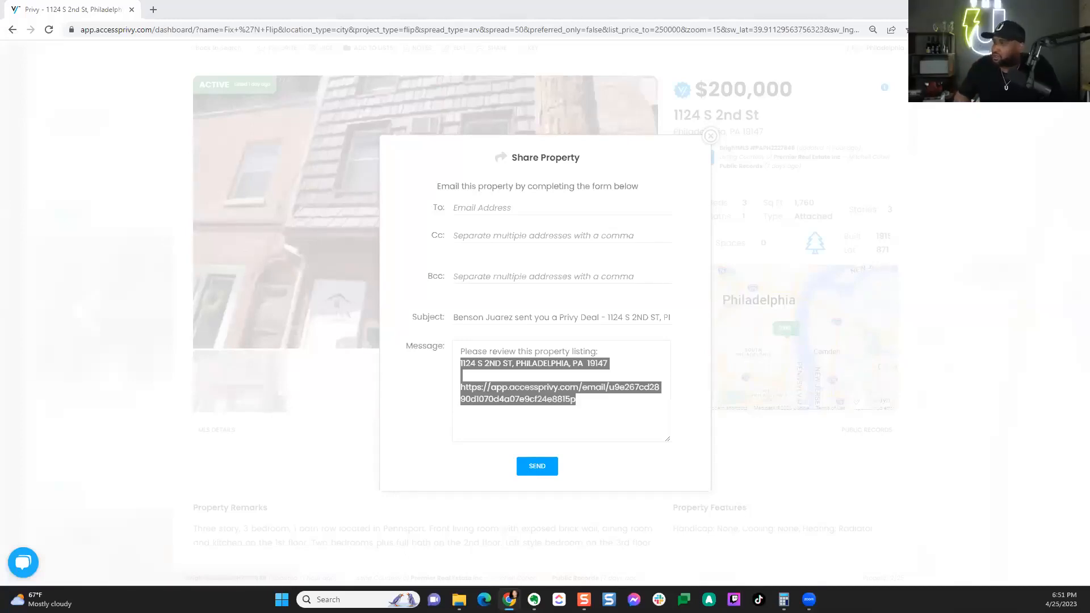
click(710, 136)
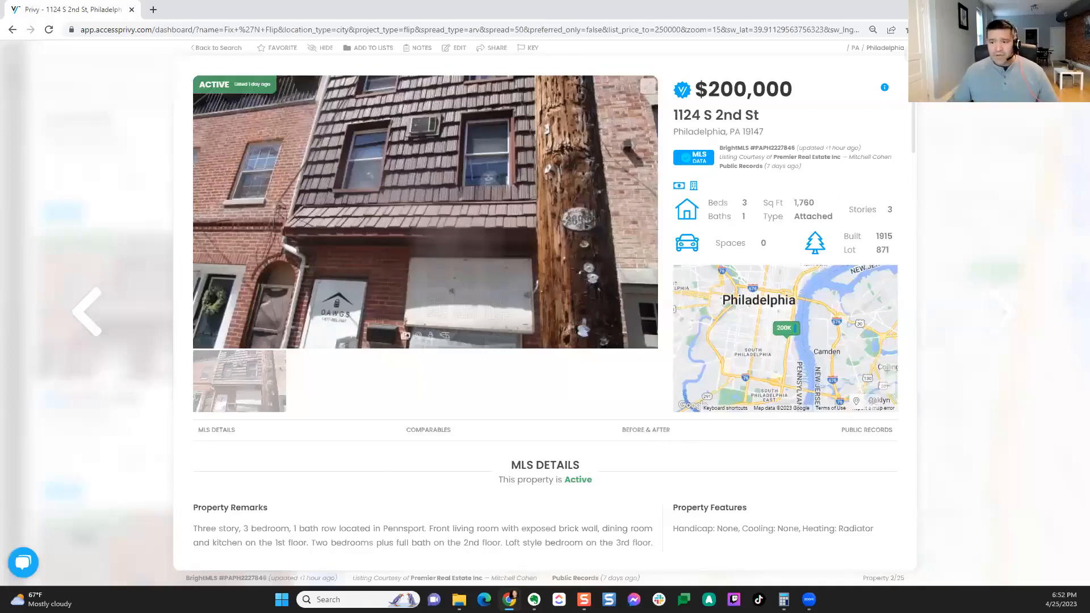
key(Escape)
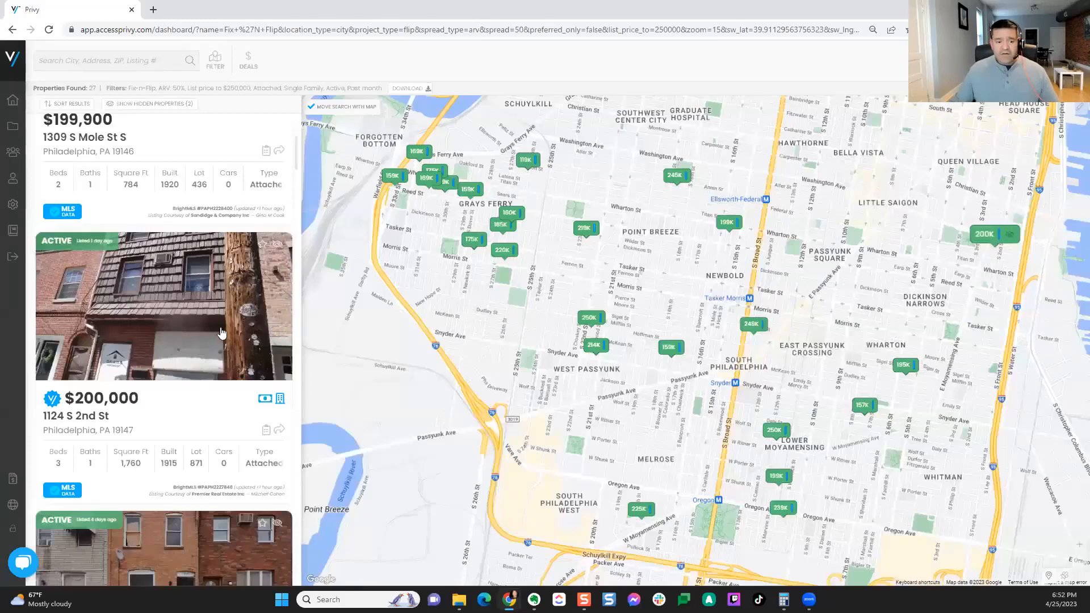
scroll(185, 342, up, 3)
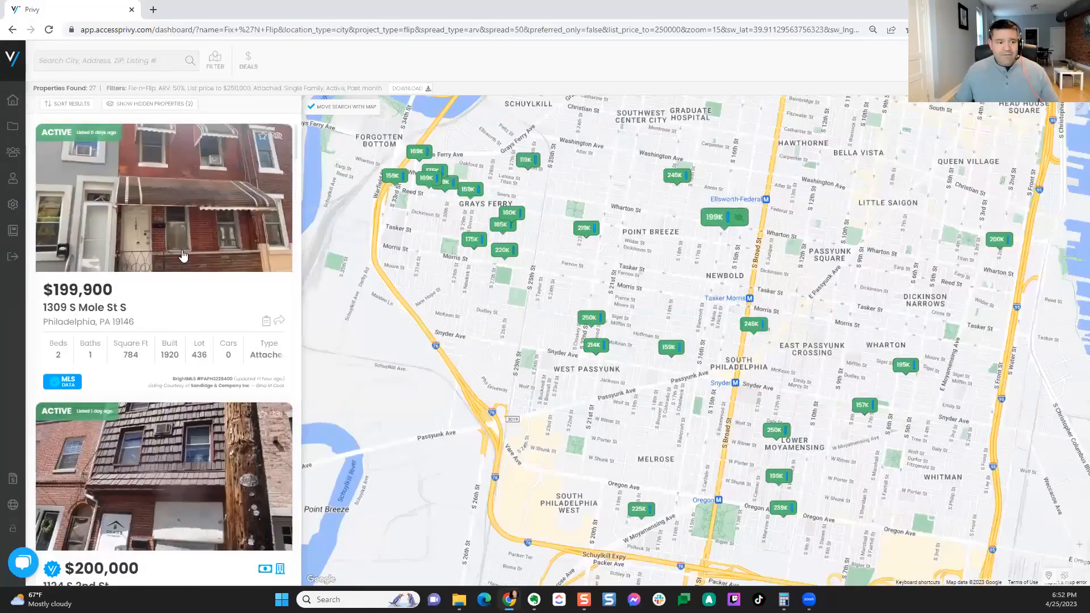
click(183, 256)
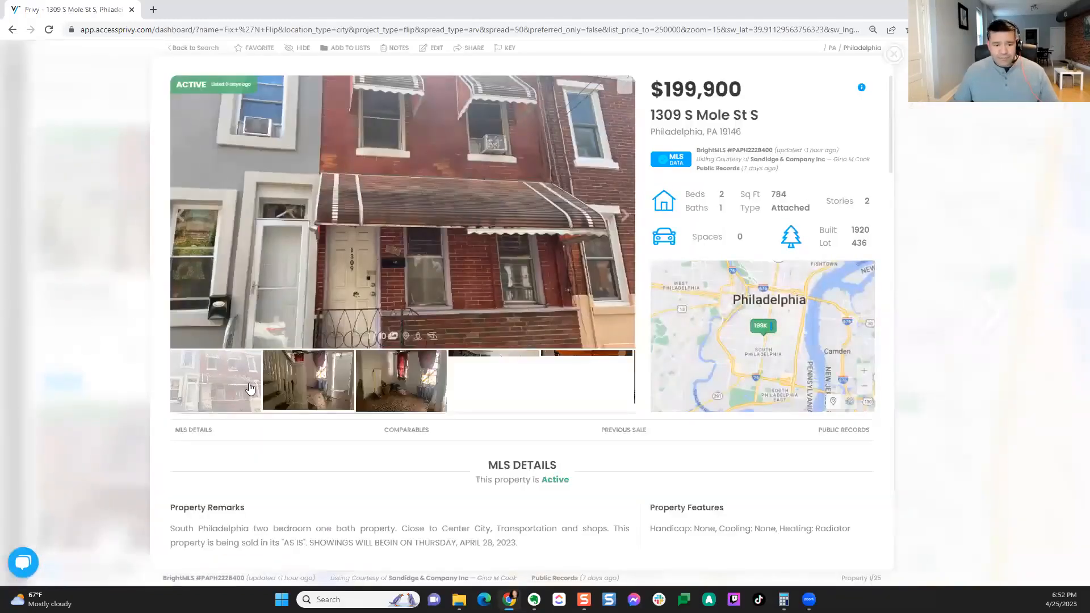
click(385, 396)
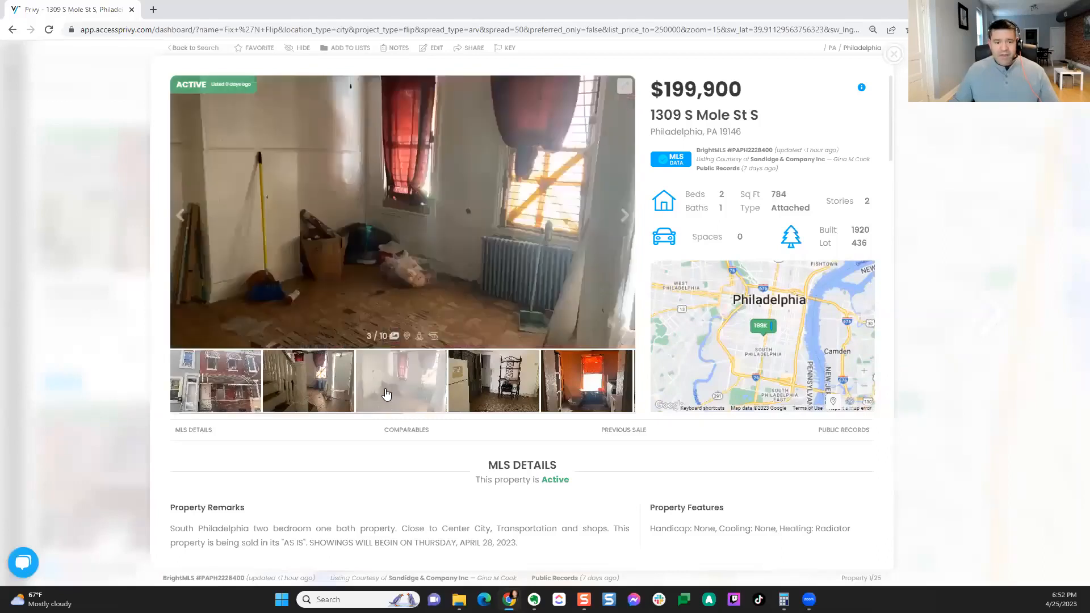
click(286, 401)
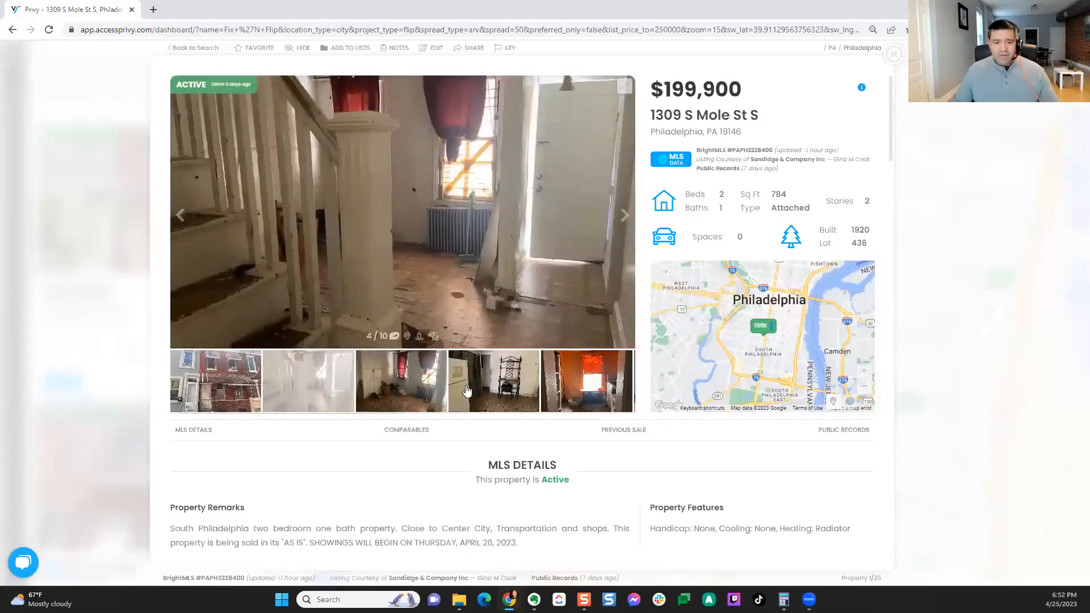
click(625, 218)
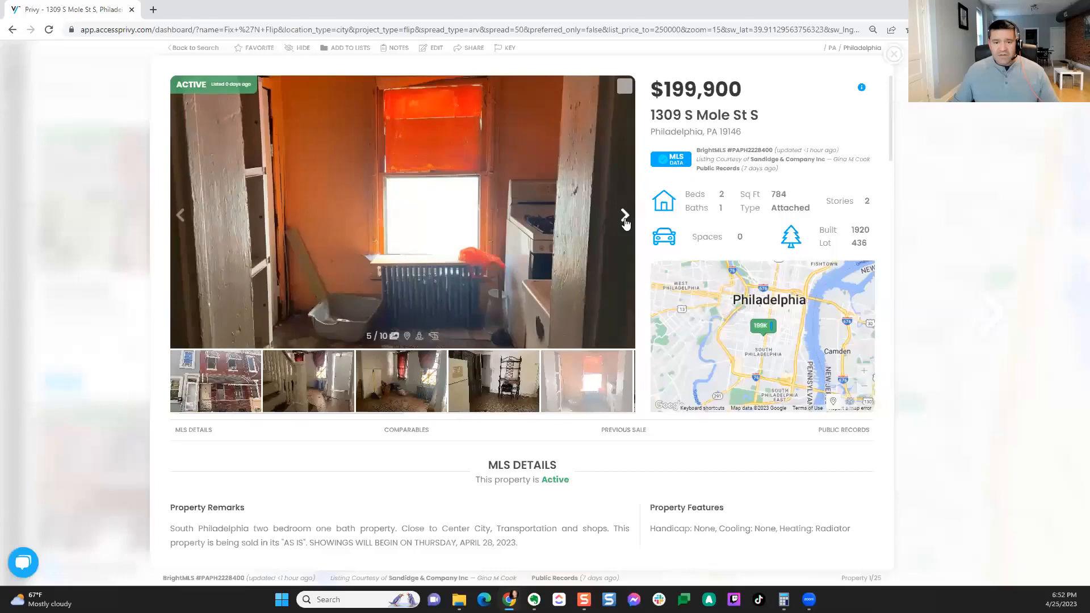
click(626, 224)
click(625, 224)
click(626, 224)
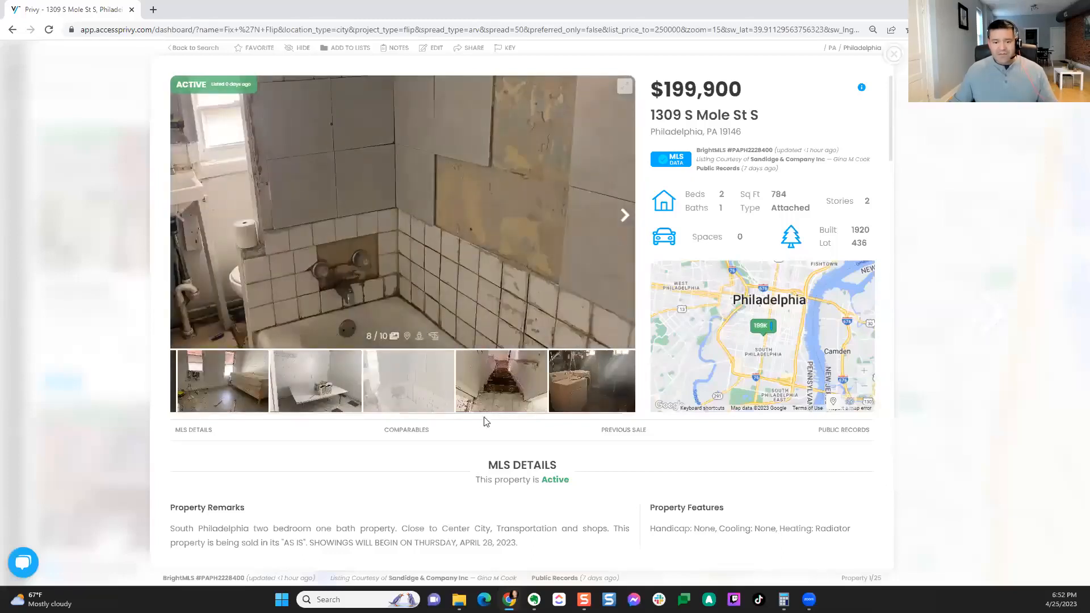
click(408, 431)
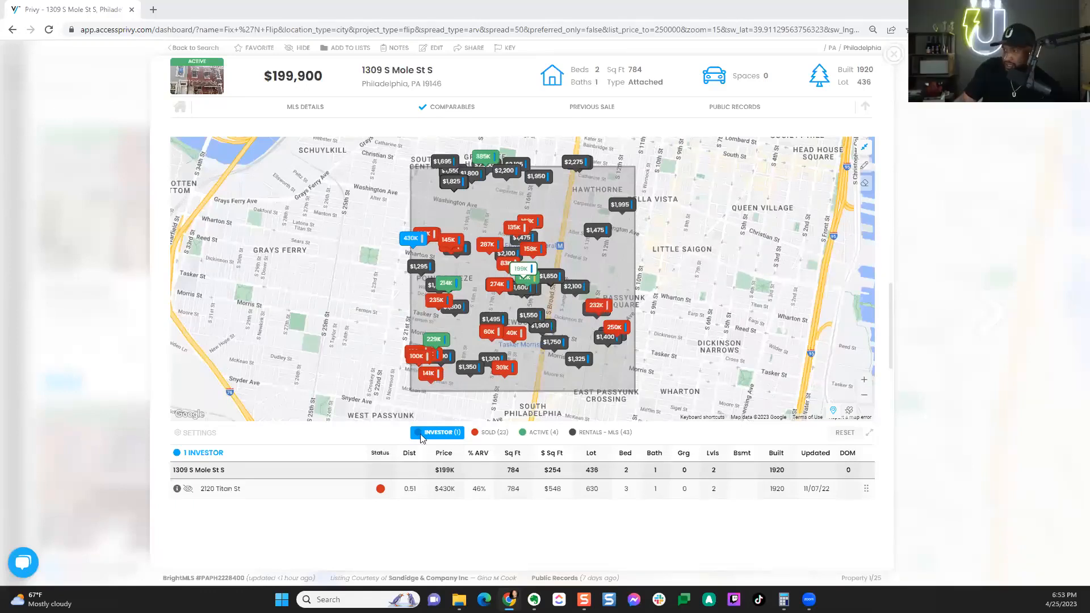
click(893, 55)
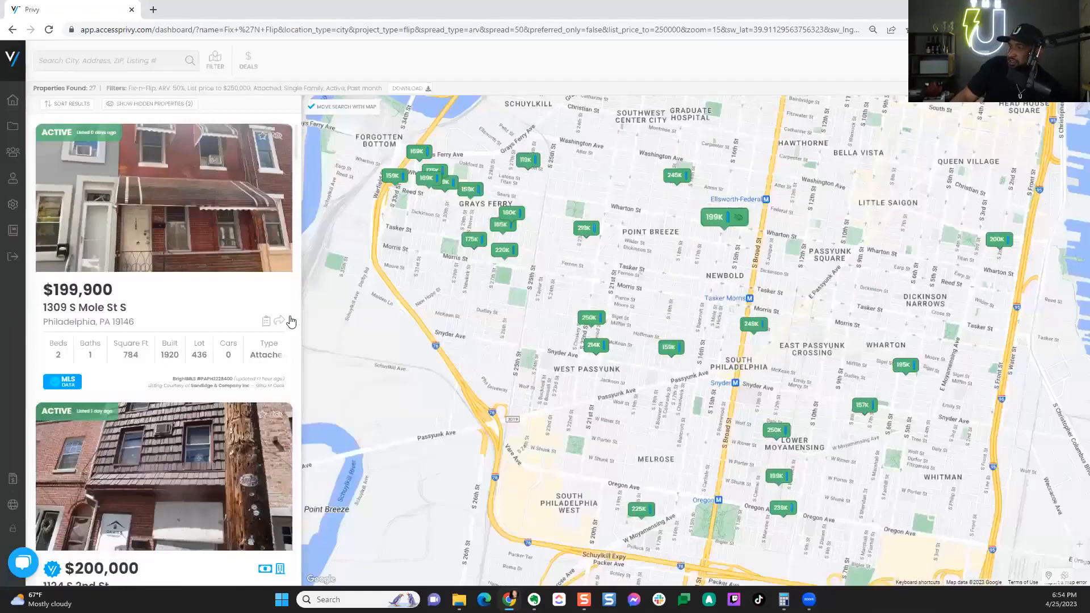
drag(530, 376, 509, 583)
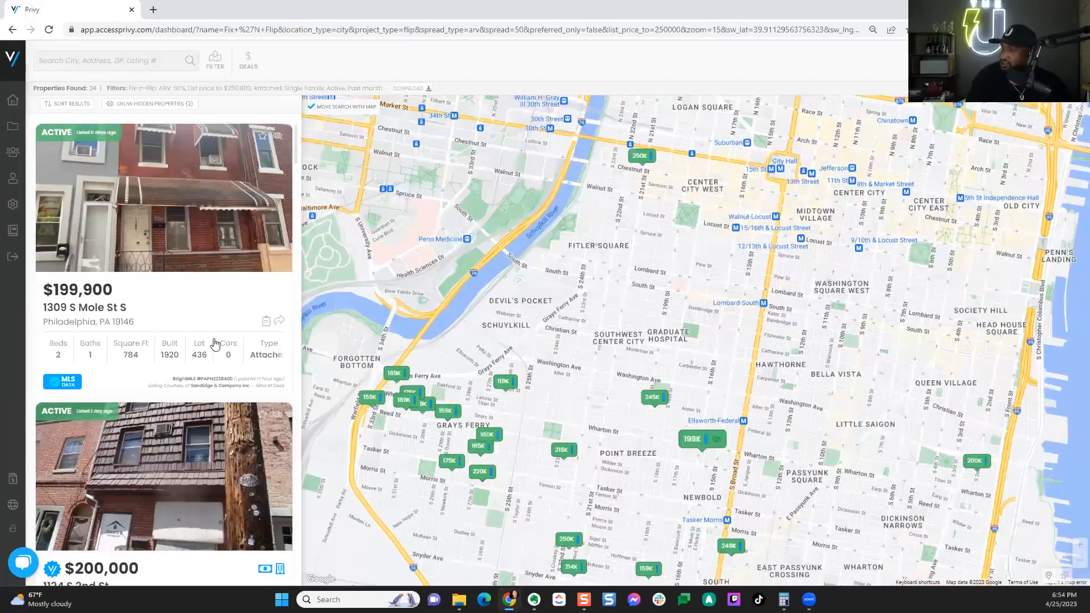
scroll(219, 359, down, 1)
scroll(219, 358, down, 5)
scroll(210, 357, down, 1)
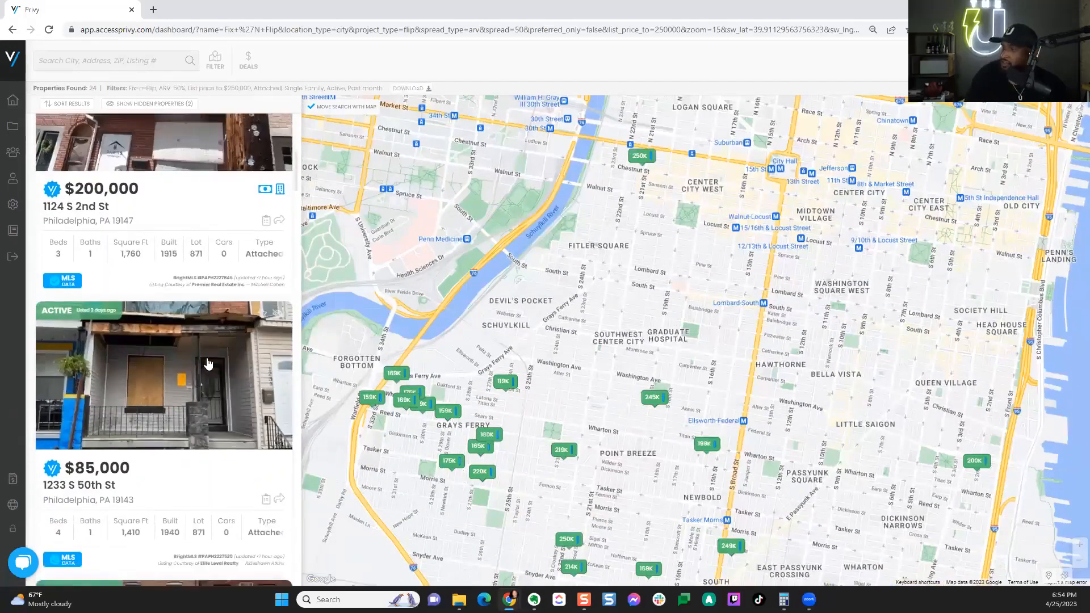
click(205, 355)
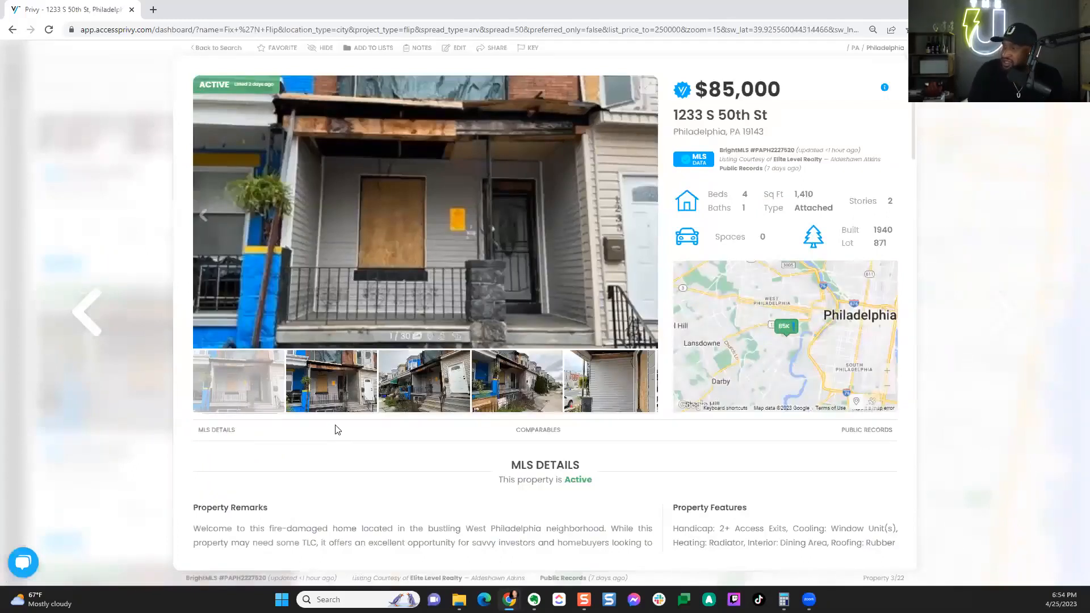
click(530, 431)
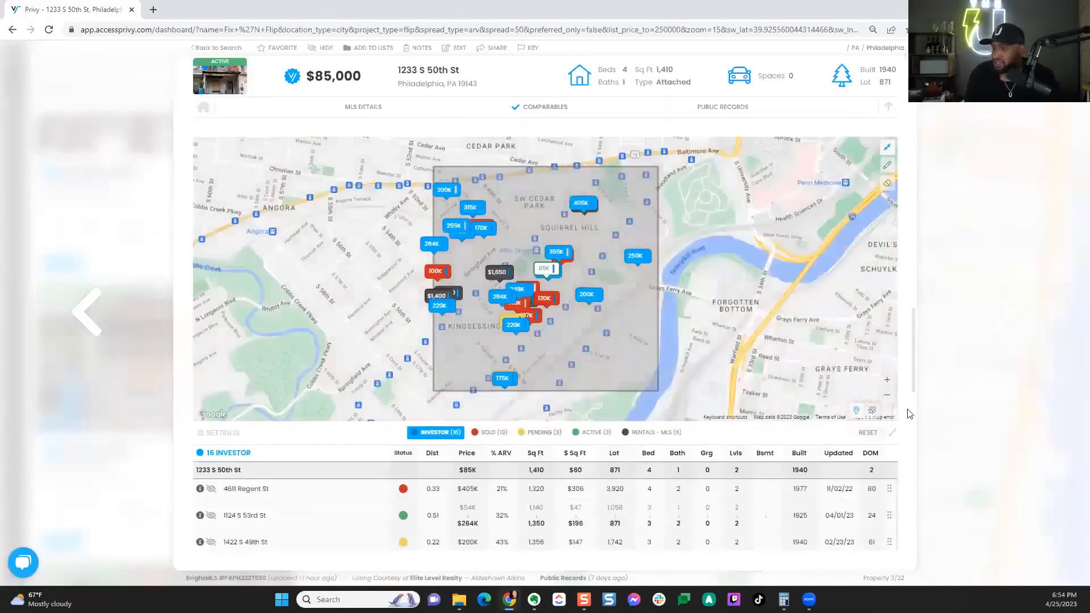
scroll(909, 413, down, 5)
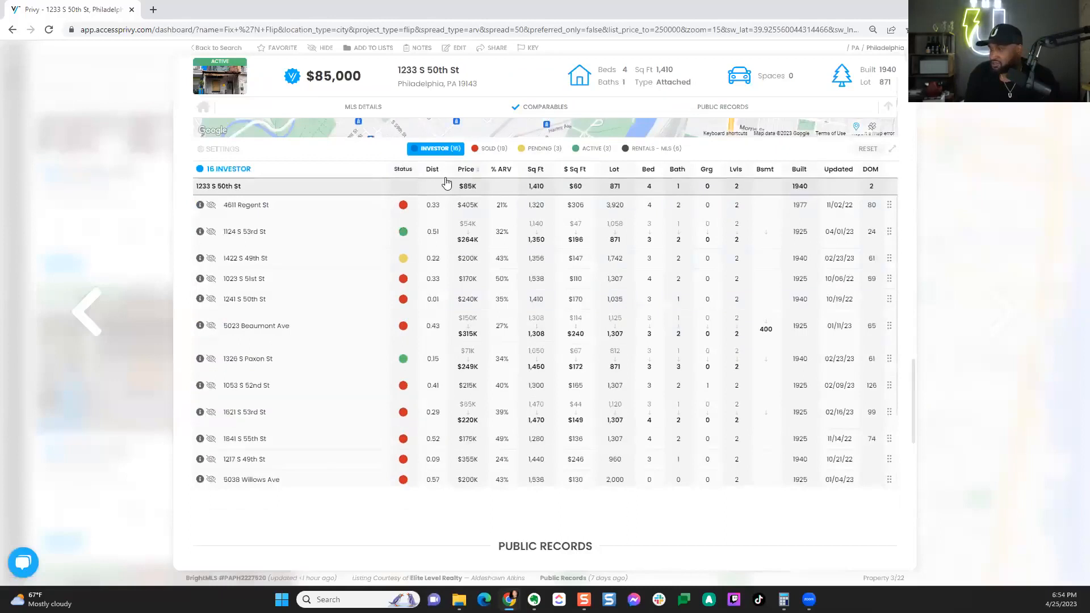
click(433, 169)
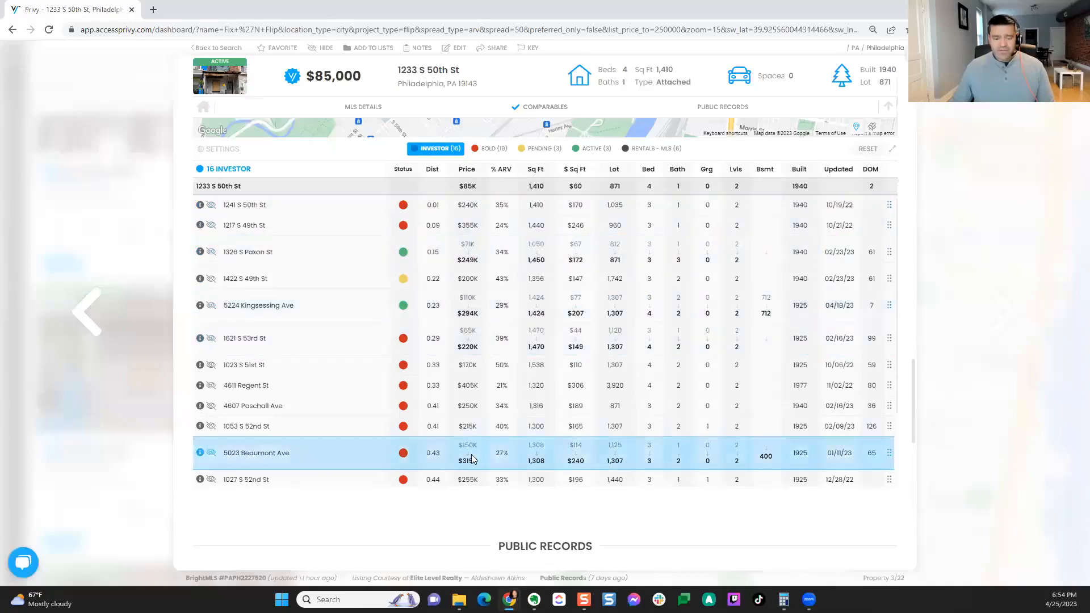
scroll(473, 454, down, 1)
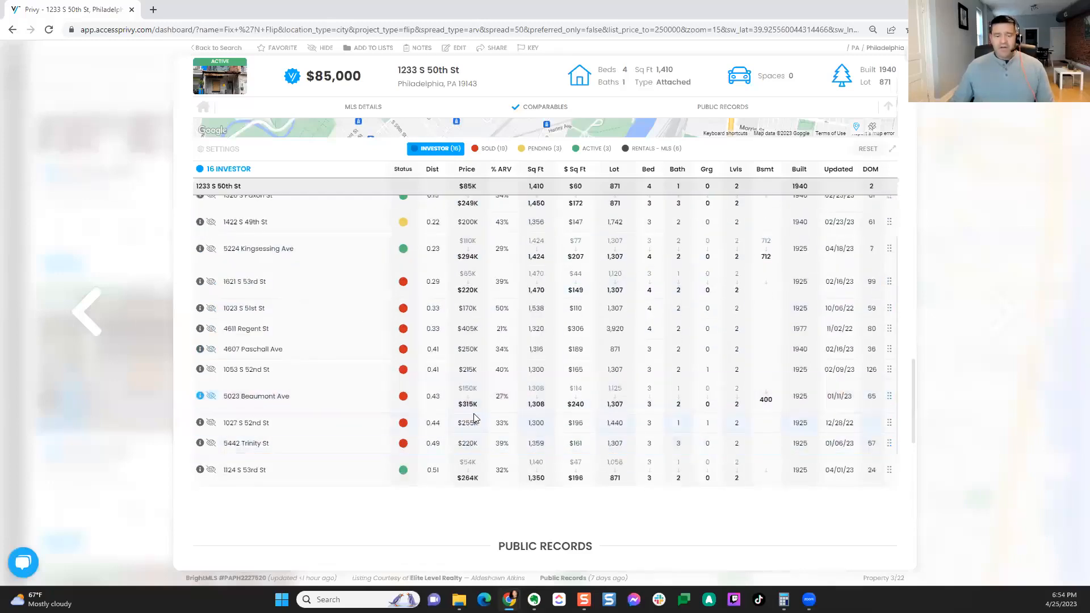
scroll(473, 418, up, 1)
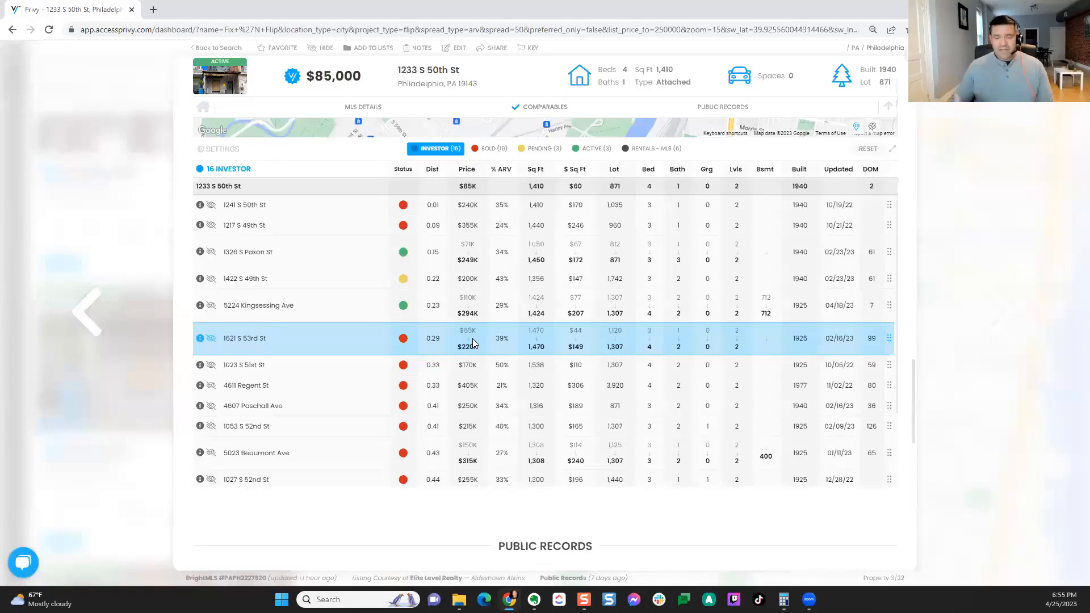
scroll(473, 339, down, 1)
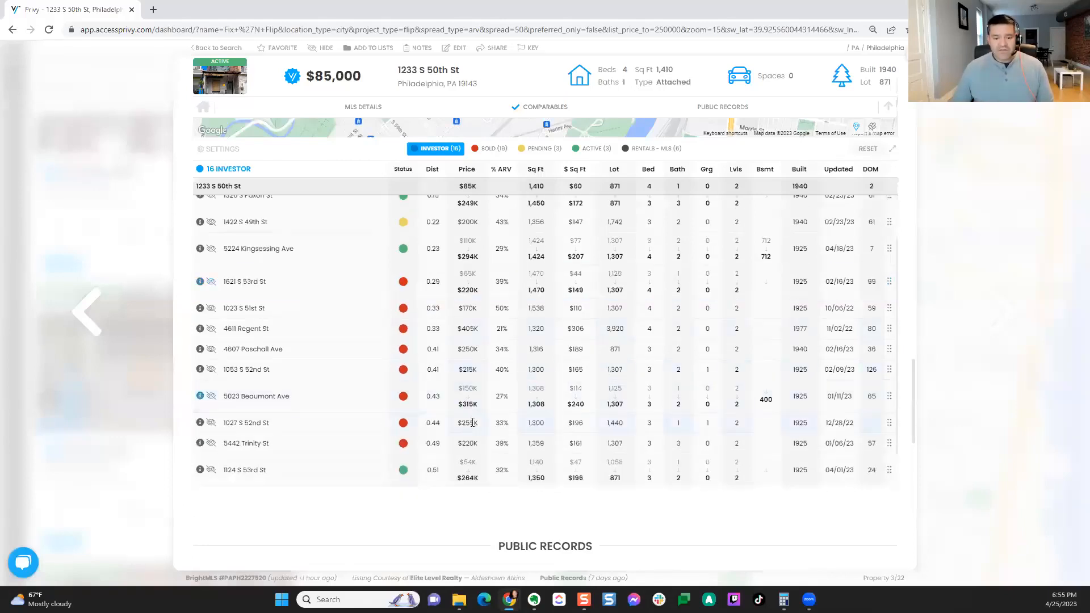
scroll(464, 340, up, 2)
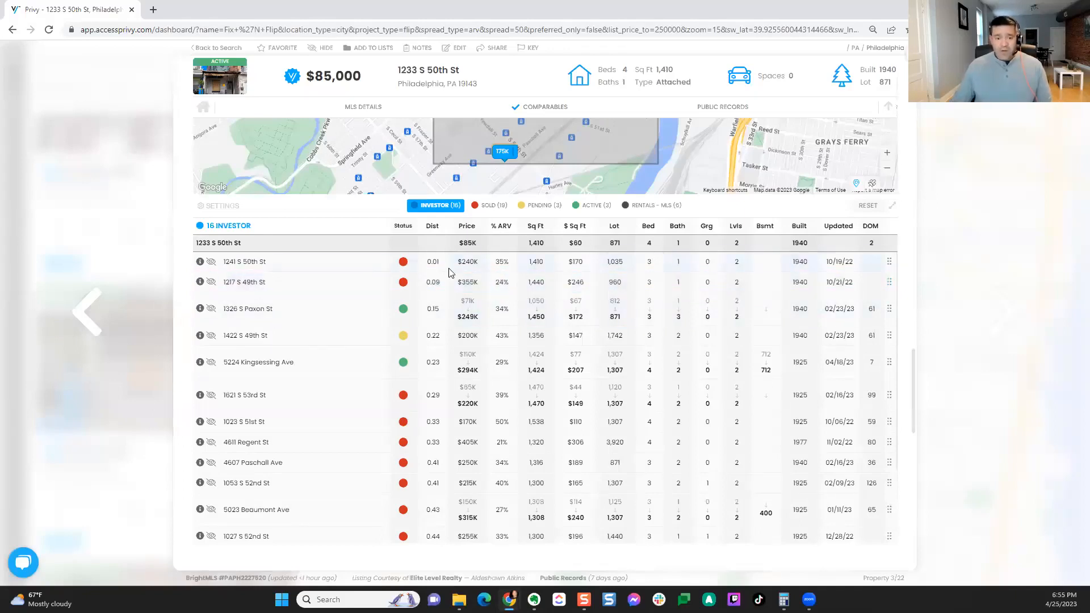
click(199, 282)
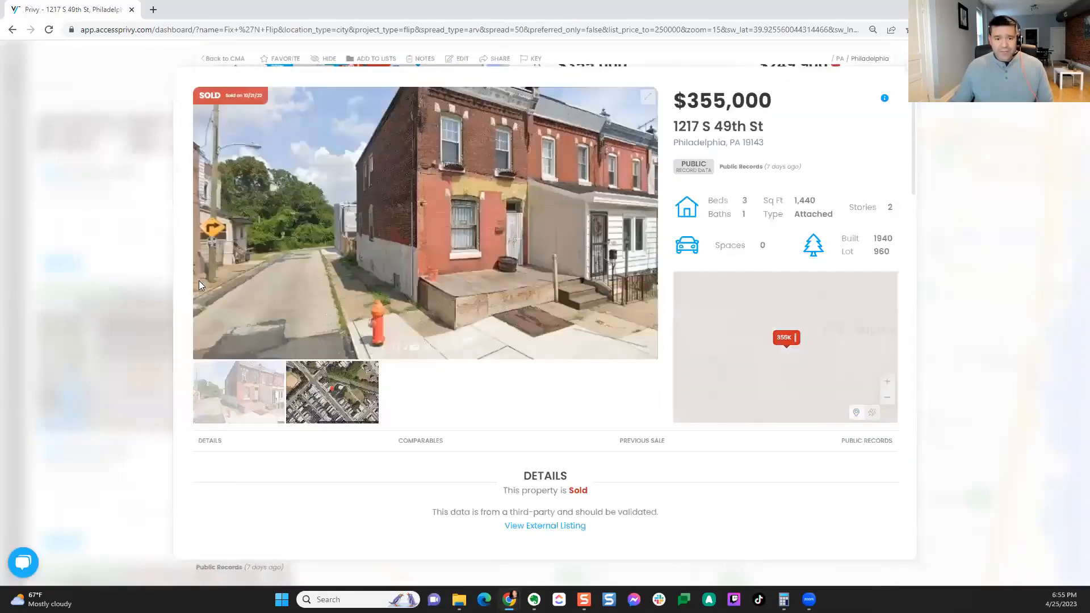
scroll(659, 443, down, 2)
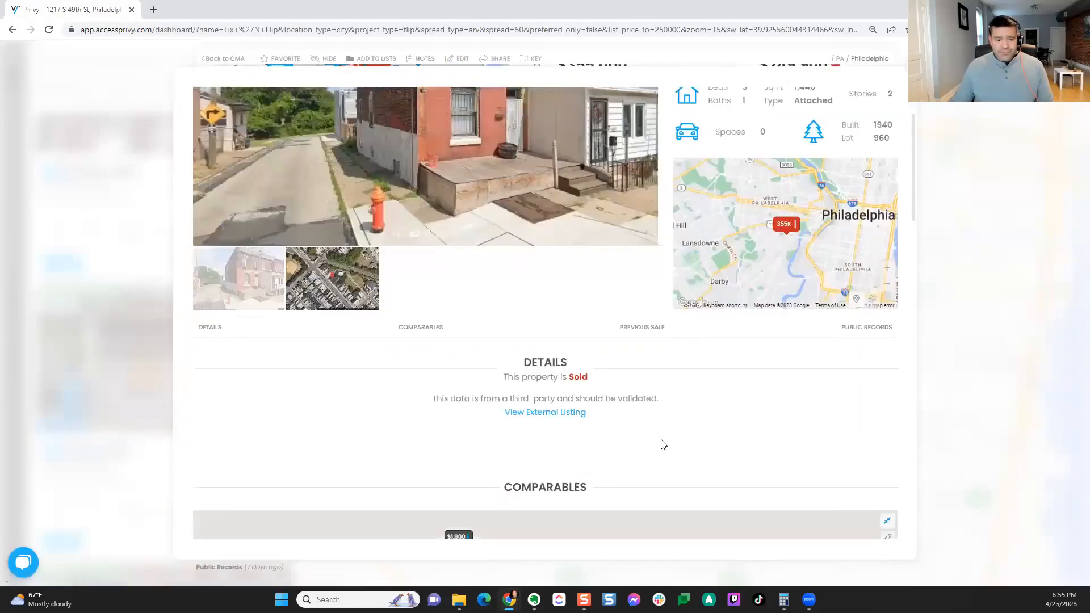
scroll(832, 400, down, 4)
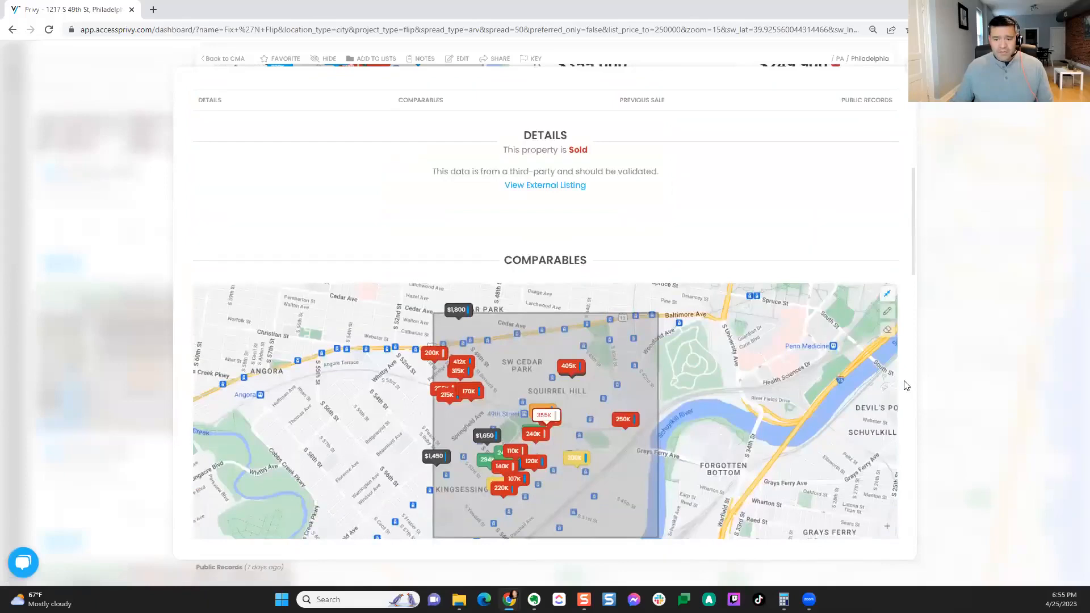
scroll(906, 385, down, 3)
scroll(907, 386, down, 1)
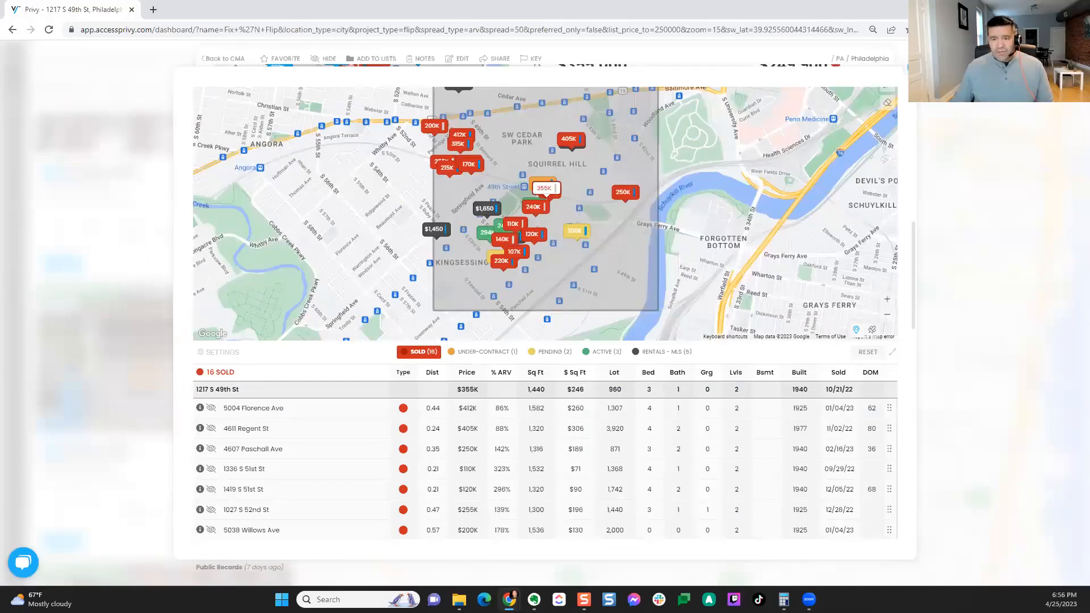
click(225, 59)
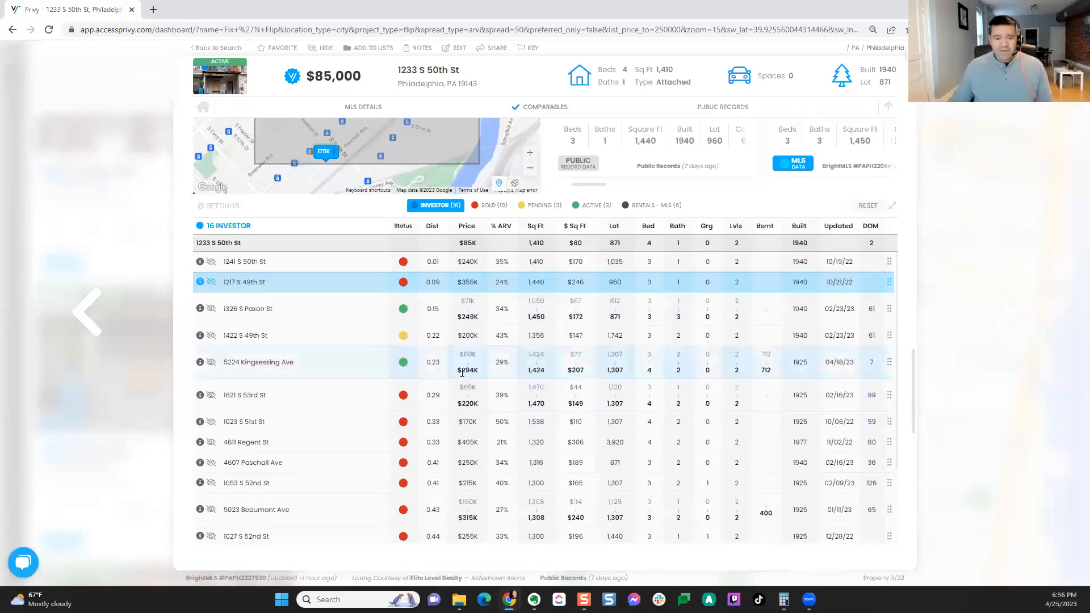
click(470, 398)
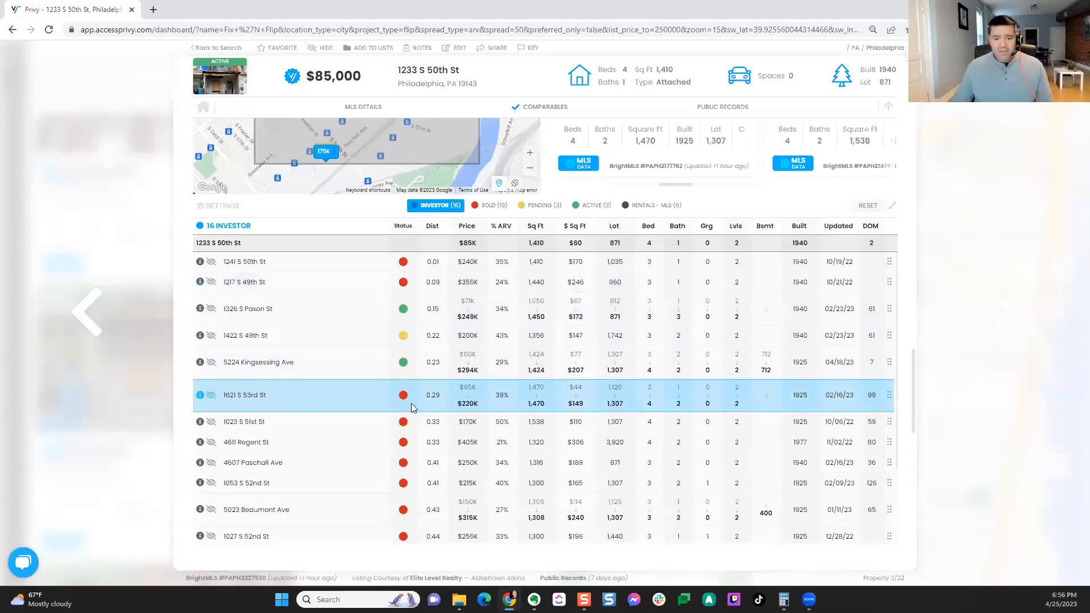
click(587, 363)
scroll(547, 372, up, 3)
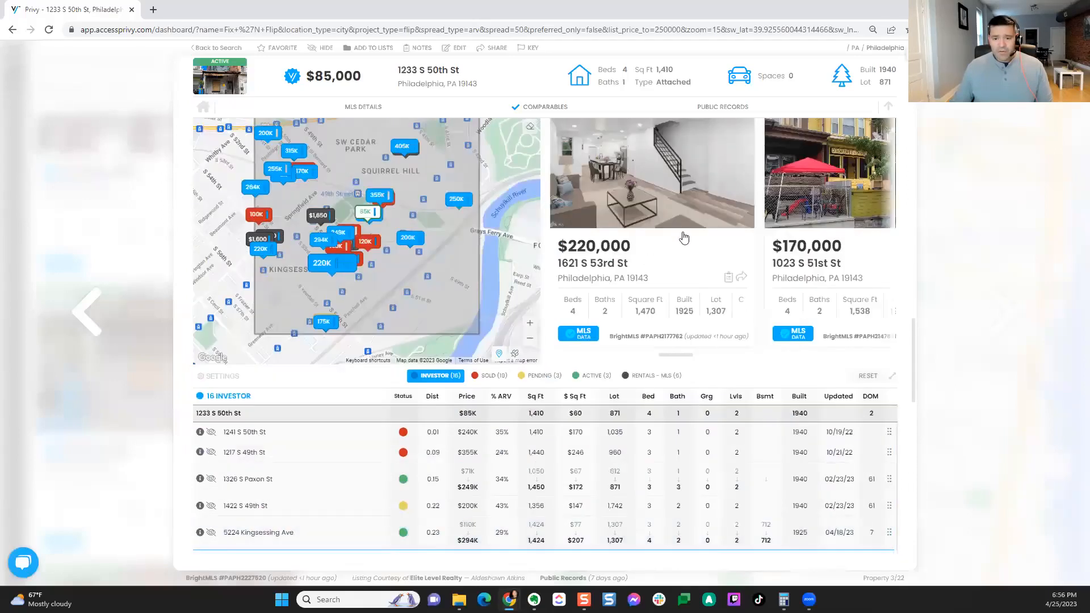
click(743, 278)
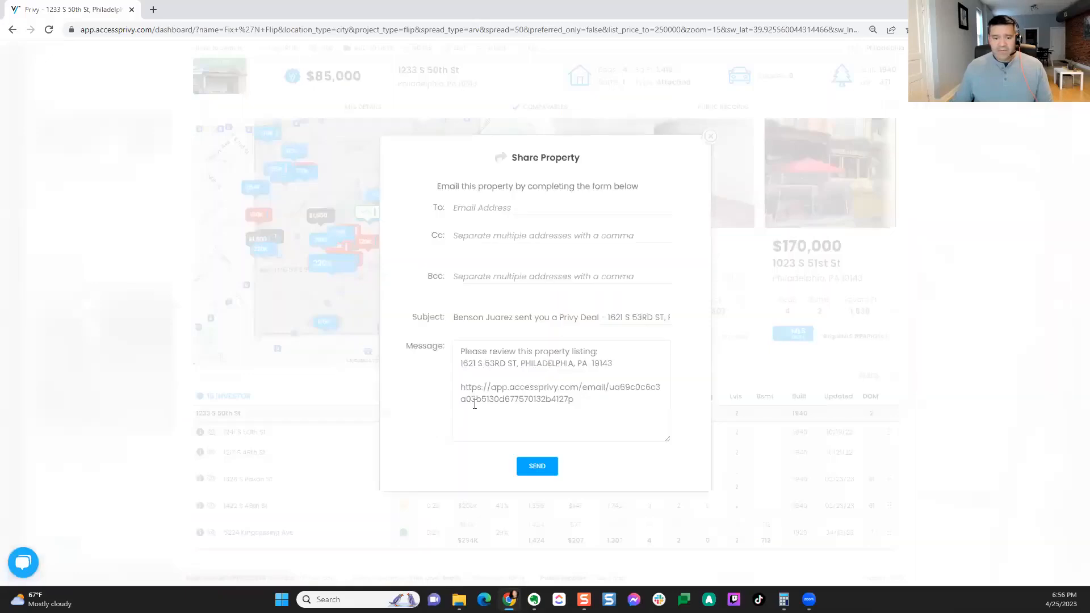
Step: Select the listing link and address in the share message, close the form, and return to search
shift+click(454, 385)
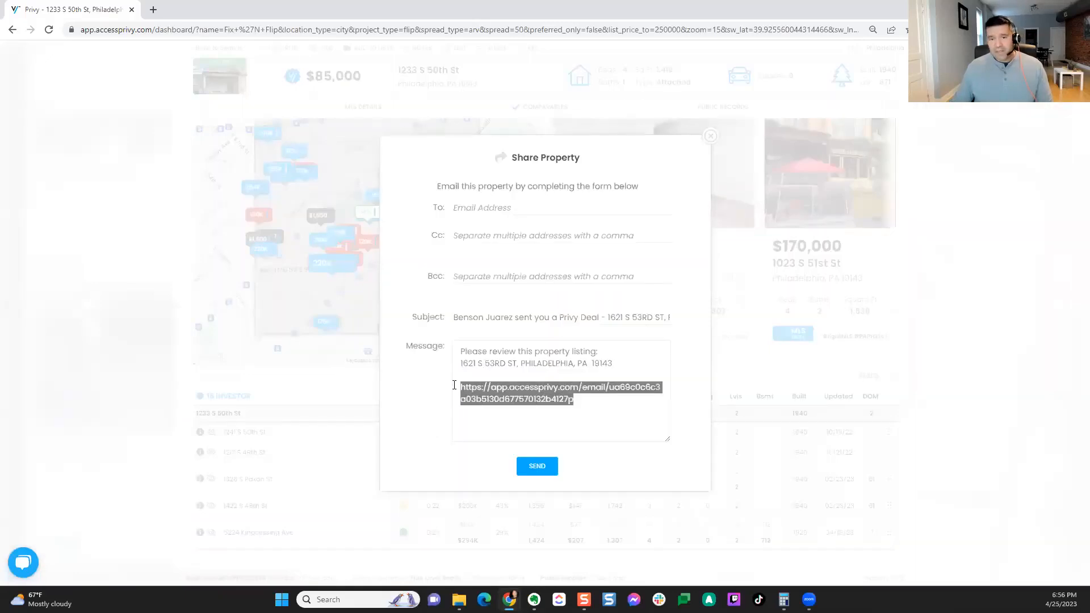
drag(454, 384, 517, 370)
drag(614, 363, 464, 366)
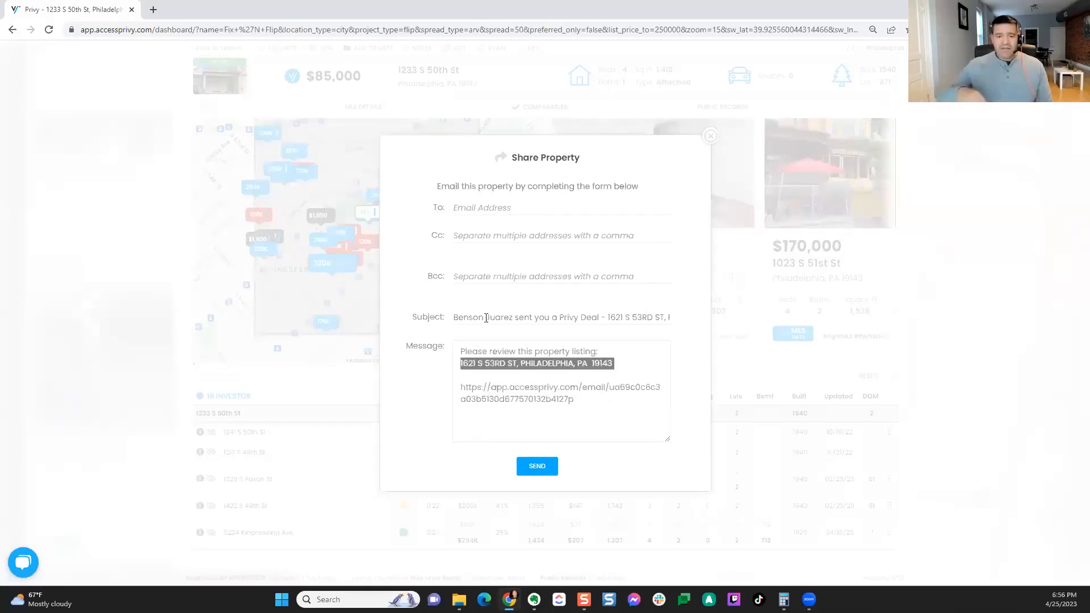
click(709, 136)
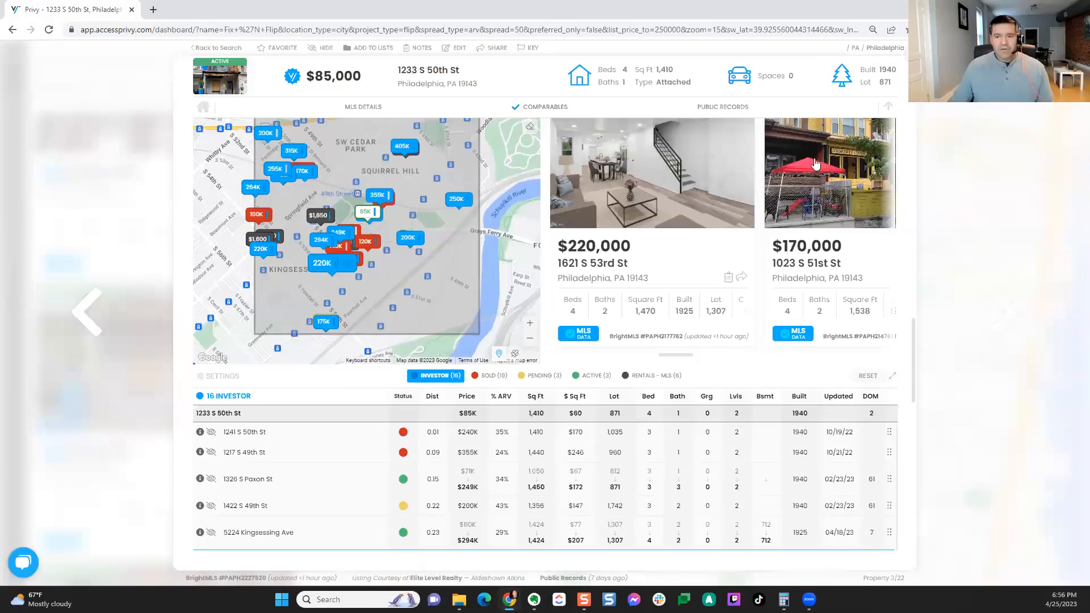
drag(916, 386, 915, 85)
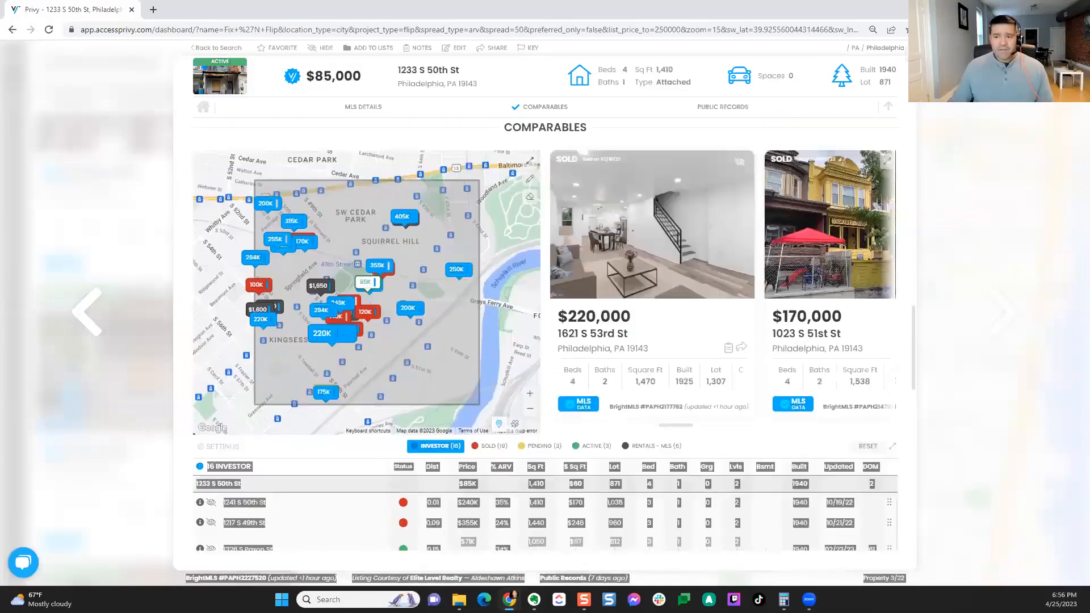
click(217, 49)
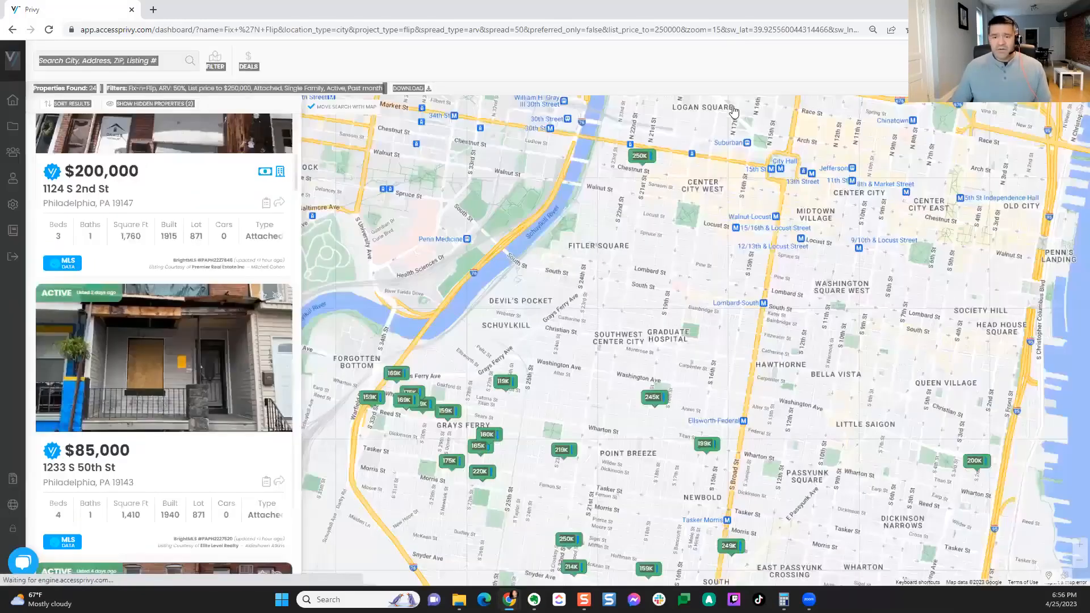
Step: Change the search location to Oklahoma City, OK by typing 'Okla' and choosing the suggestion
click(570, 66)
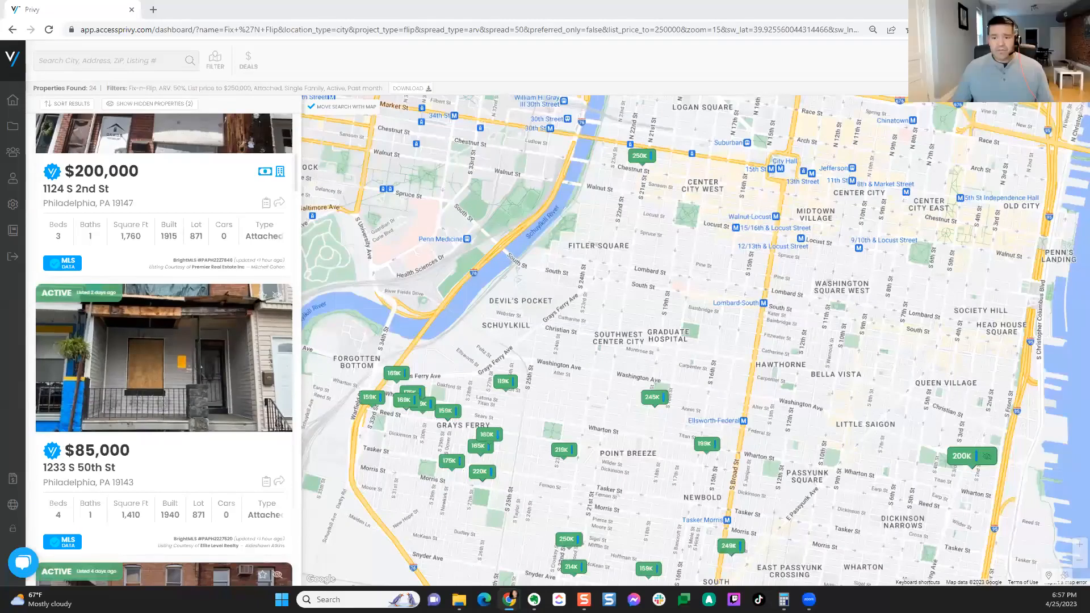
click(138, 60)
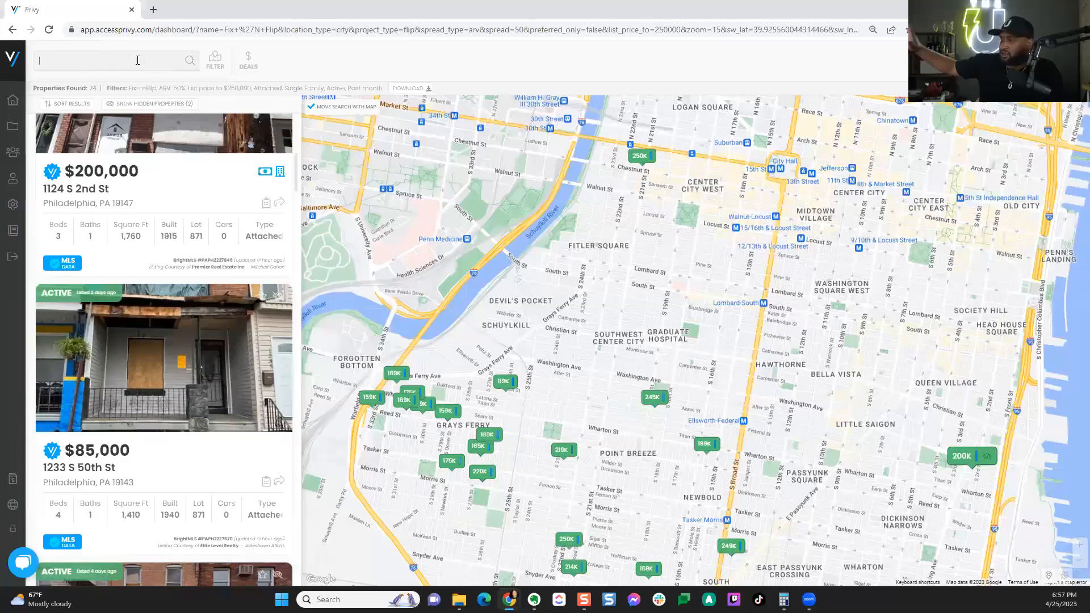
text(Okl)
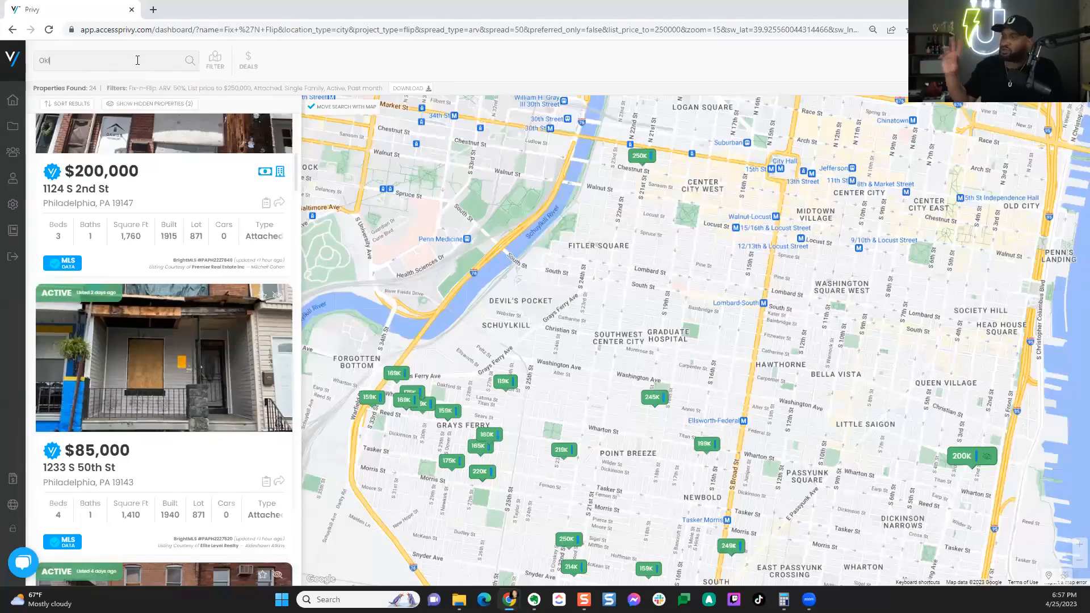
text(a)
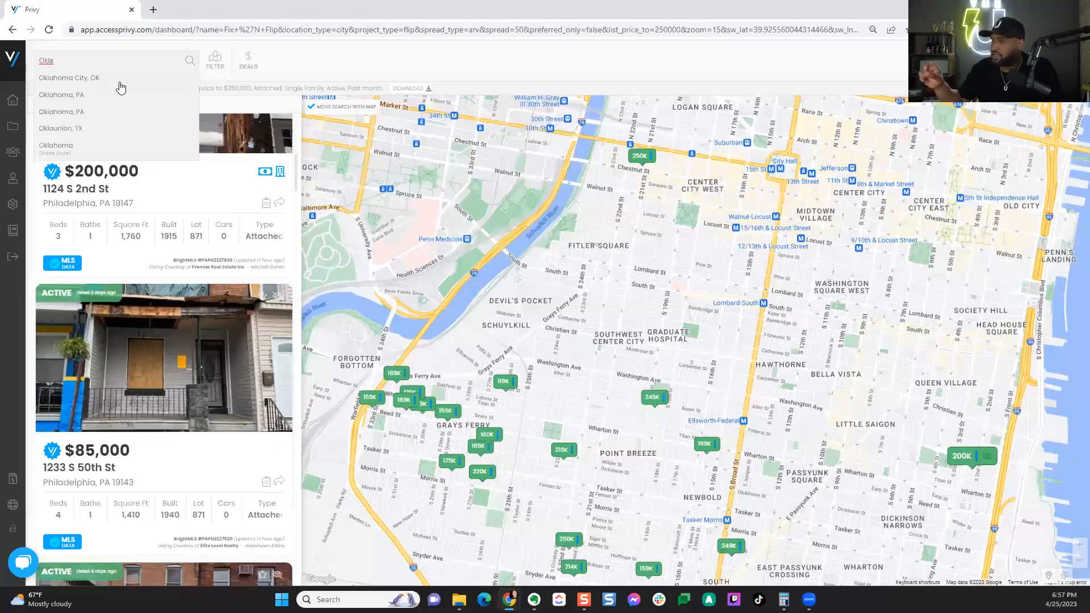
click(98, 79)
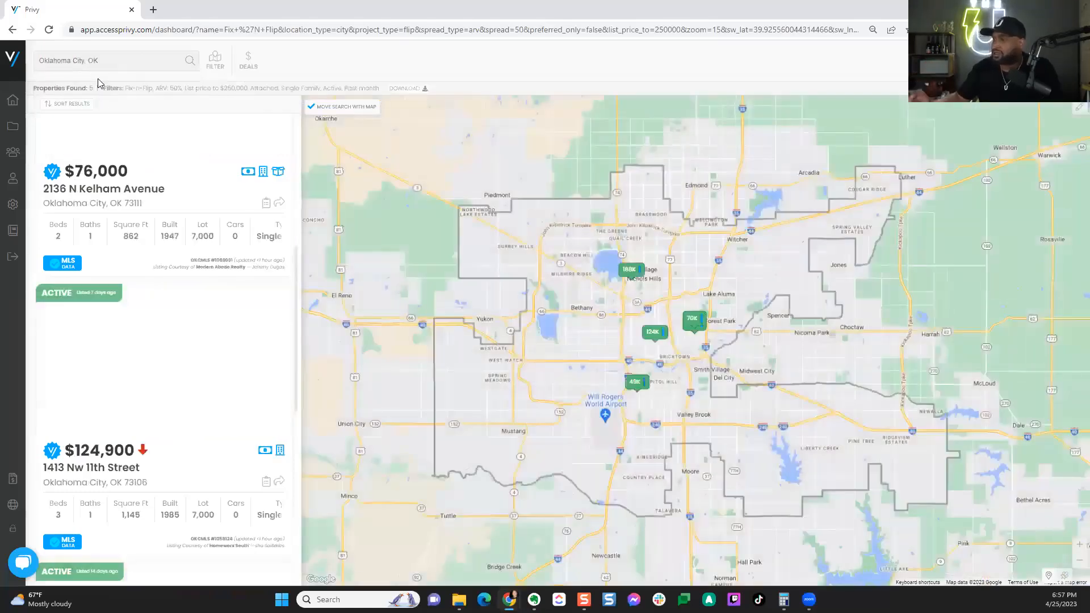
Step: Raise the search filter's ARV threshold to 60% and rerun the Oklahoma City search
scroll(136, 170, up, 2)
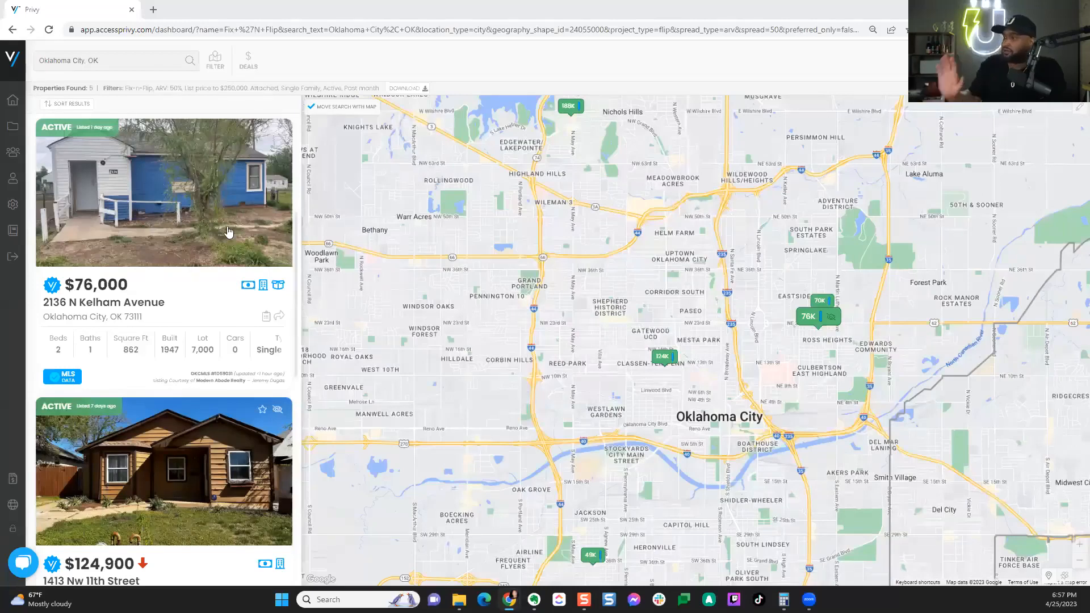
click(215, 61)
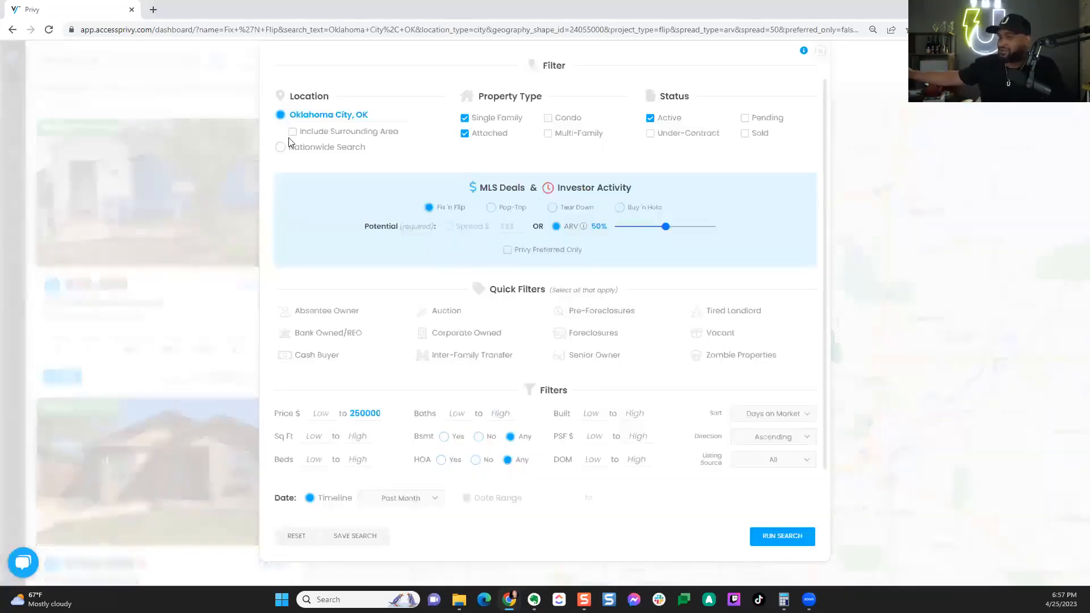
click(668, 225)
drag(669, 225, 673, 224)
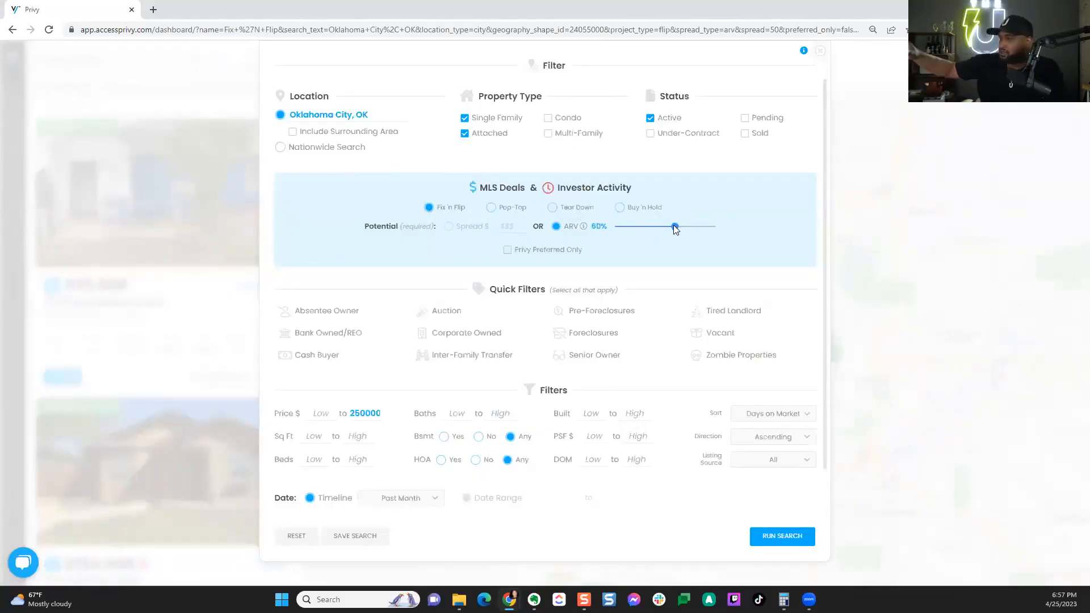
click(795, 536)
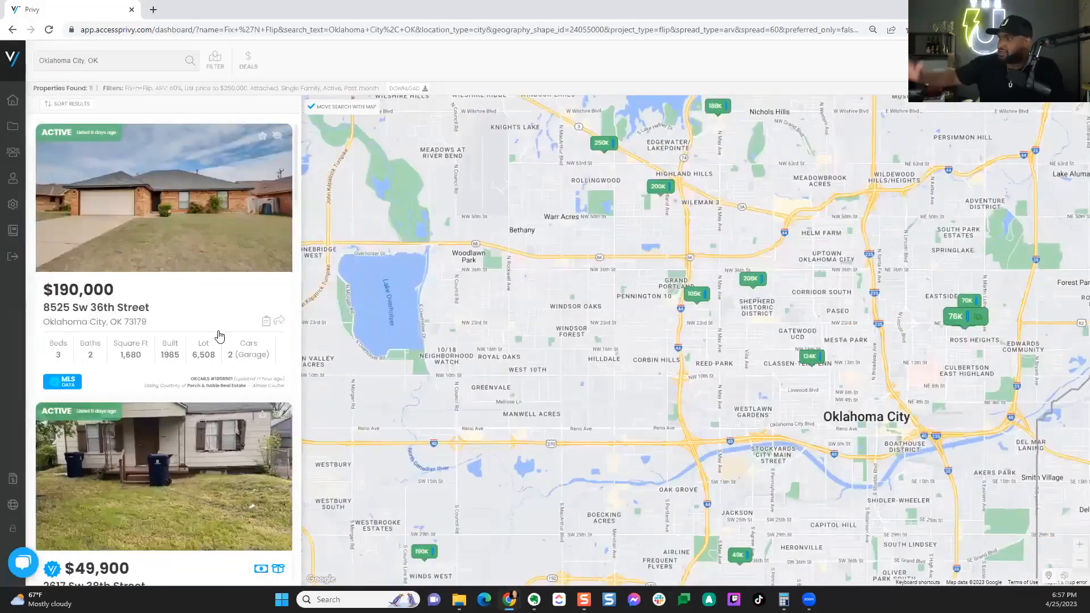
scroll(219, 339, down, 4)
scroll(219, 338, down, 1)
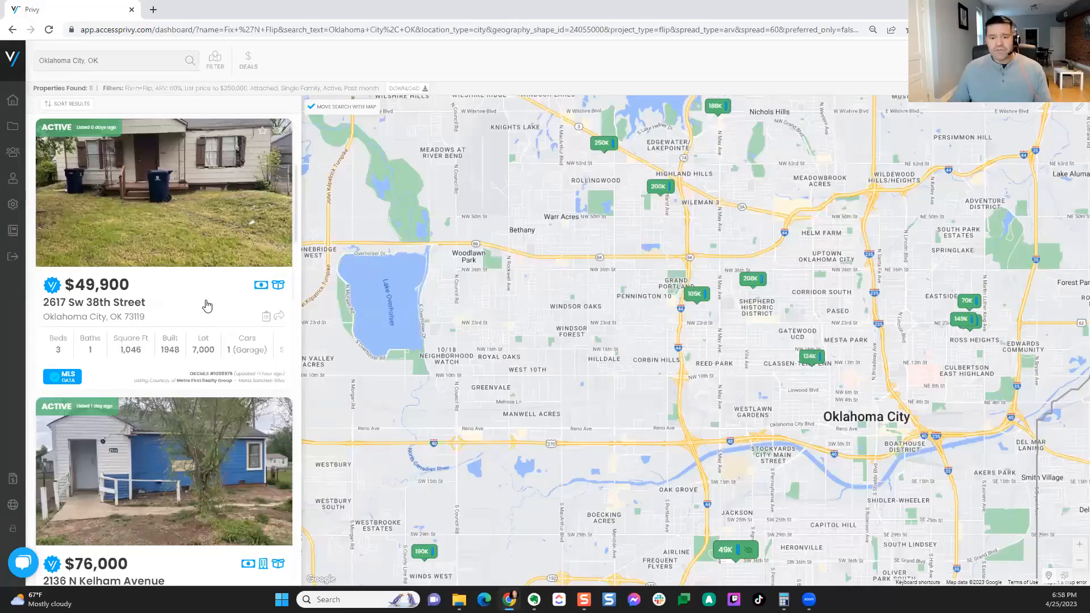
scroll(208, 307, up, 1)
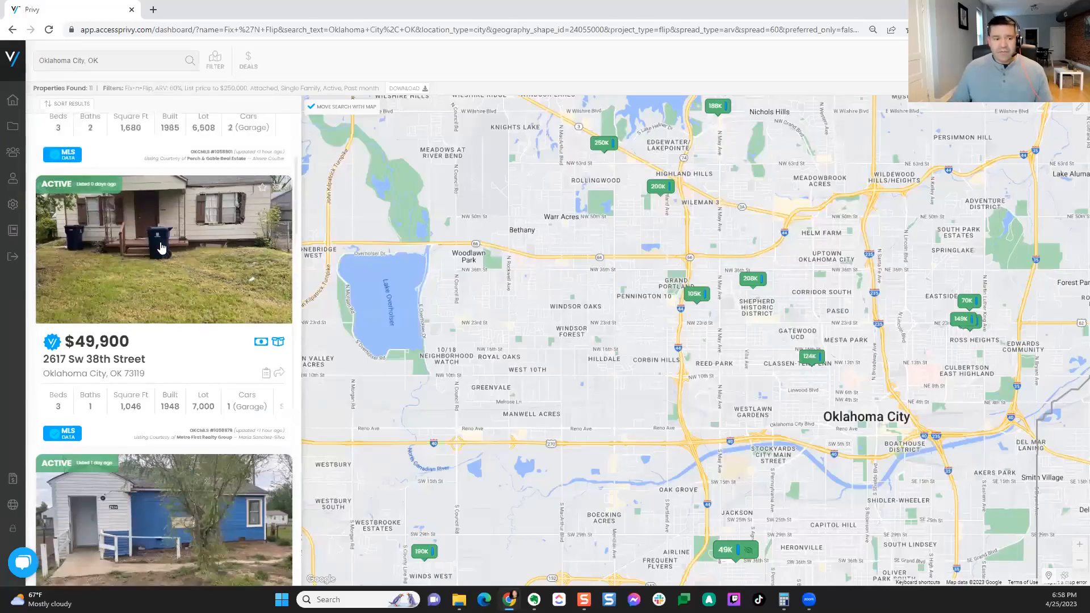
click(187, 276)
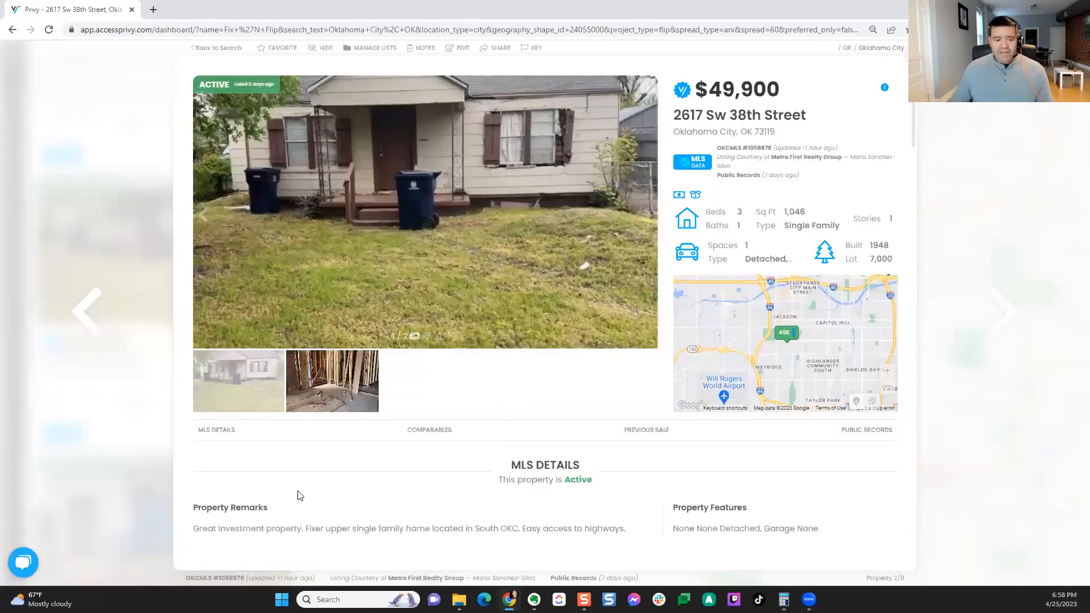
click(433, 432)
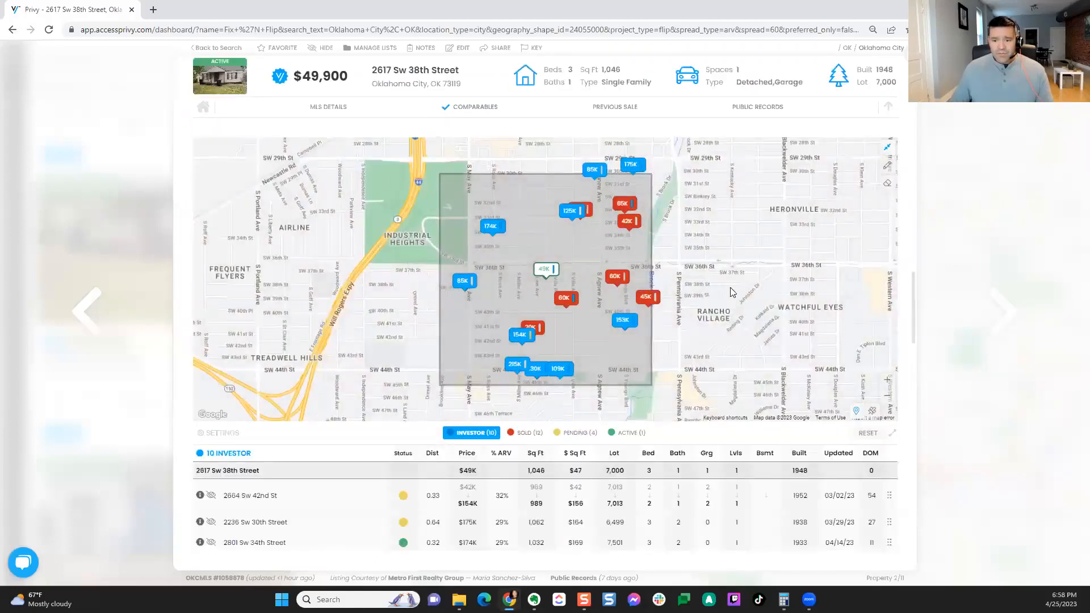
scroll(904, 492, down, 4)
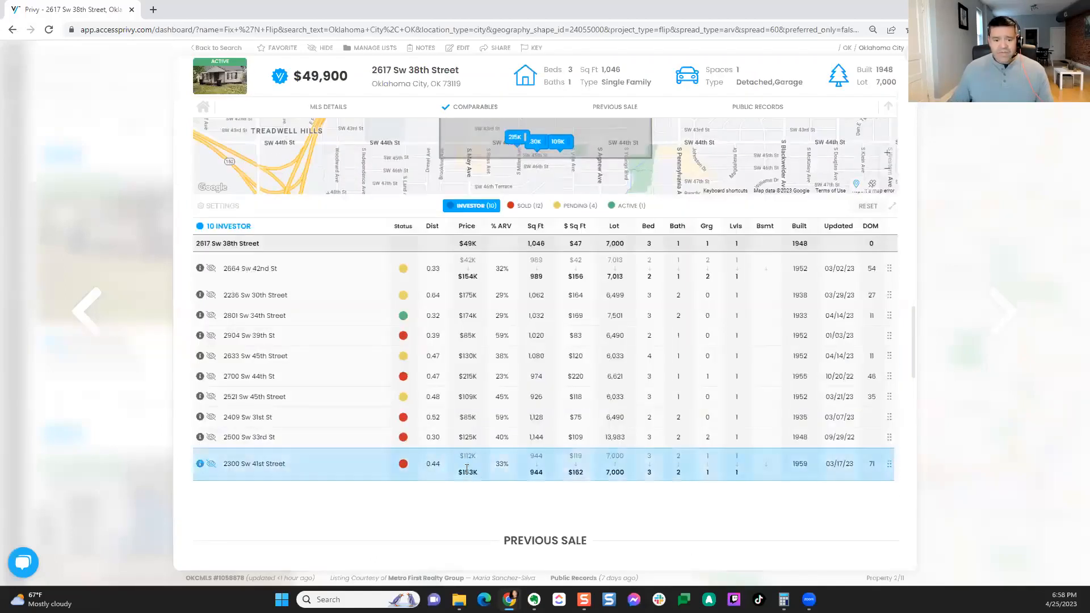
click(199, 464)
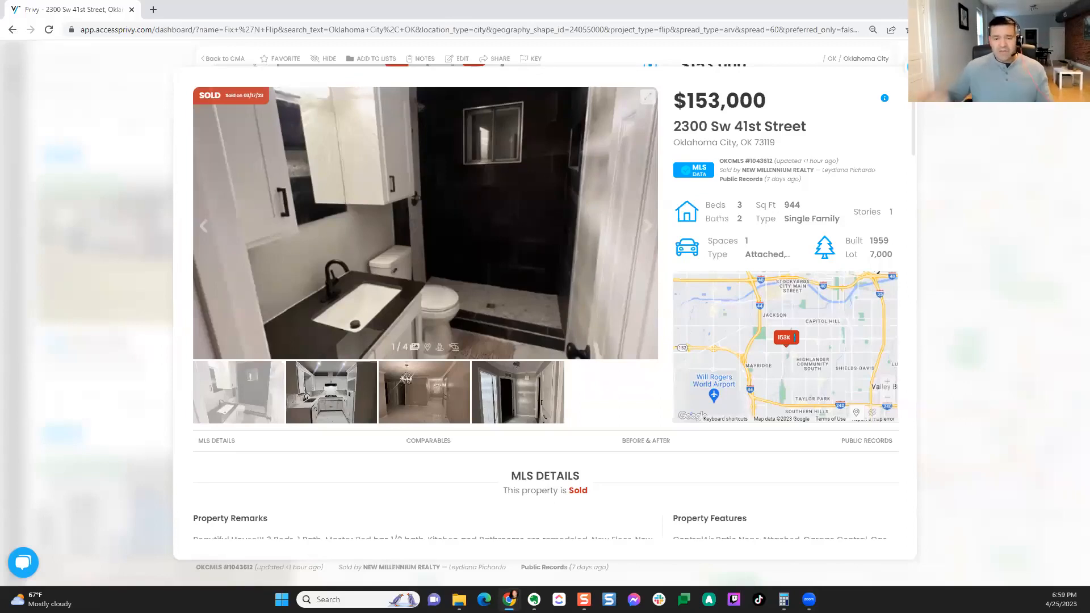
key(Escape)
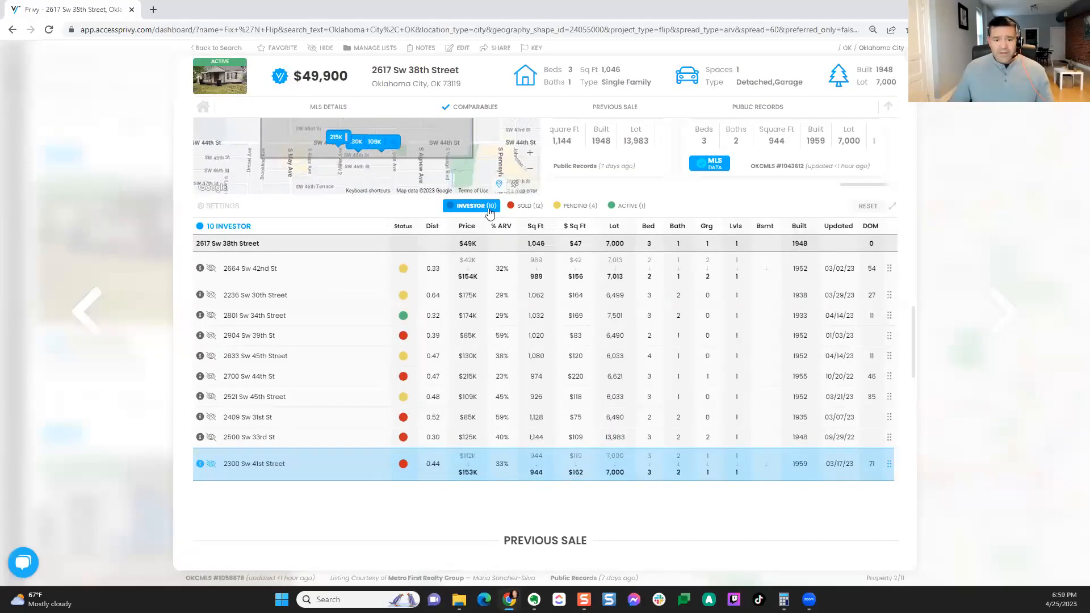
click(476, 276)
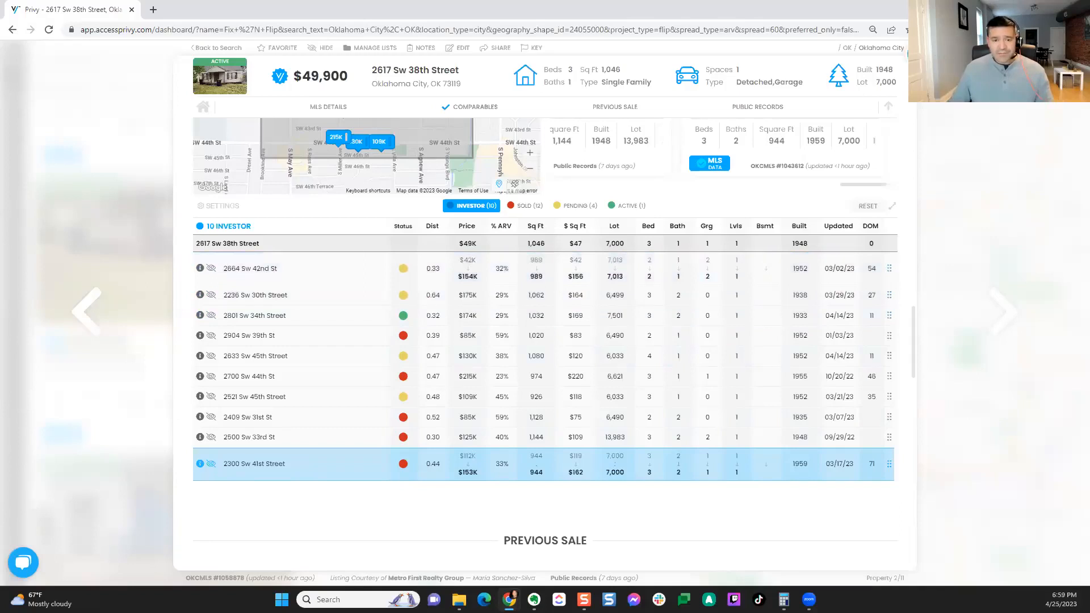
click(914, 53)
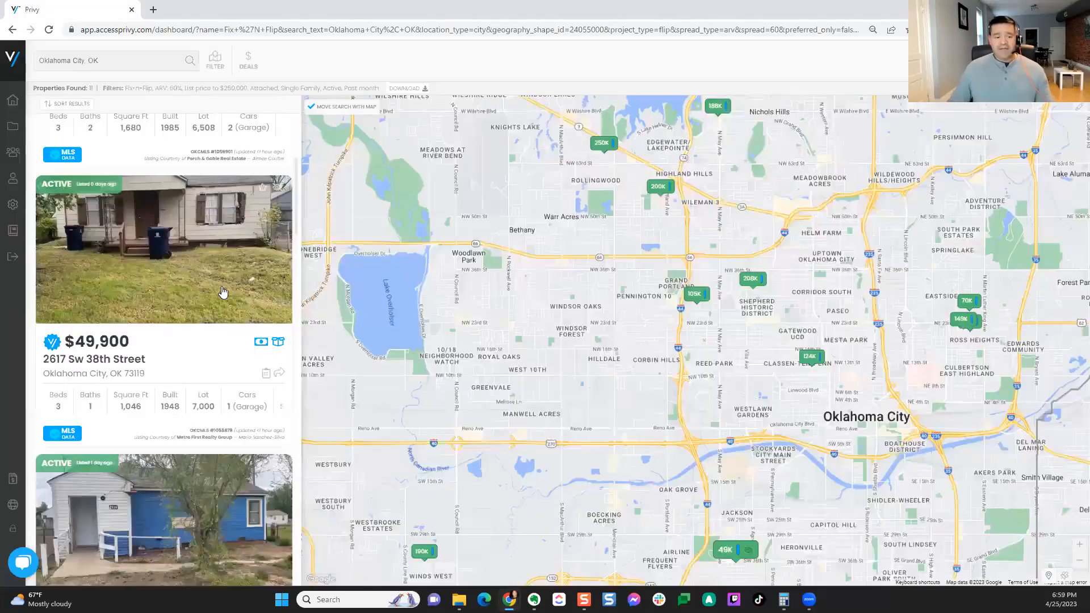
scroll(217, 296, down, 3)
click(217, 295)
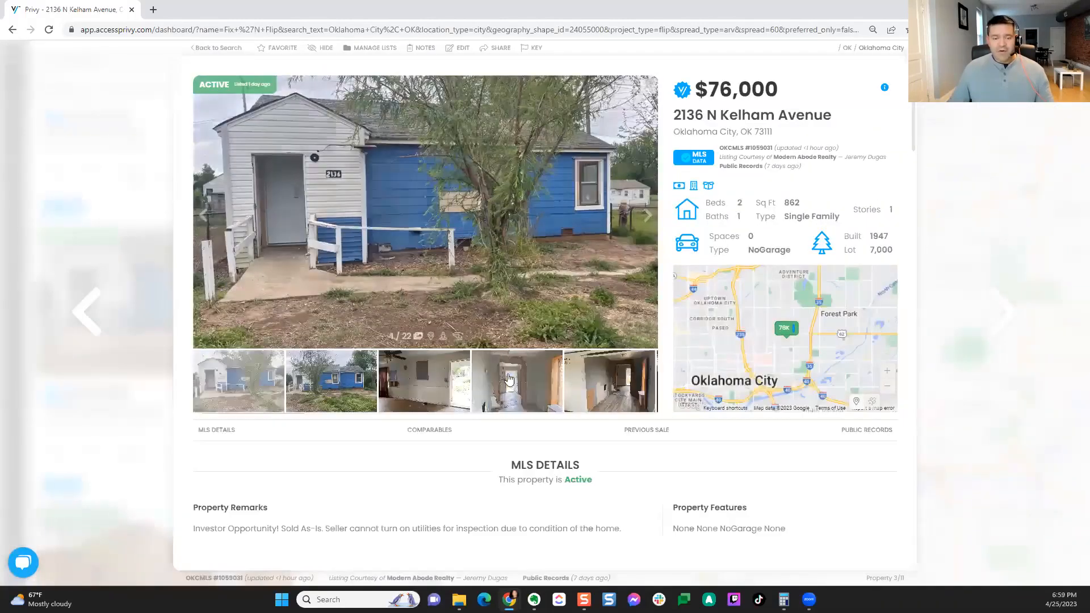
click(509, 379)
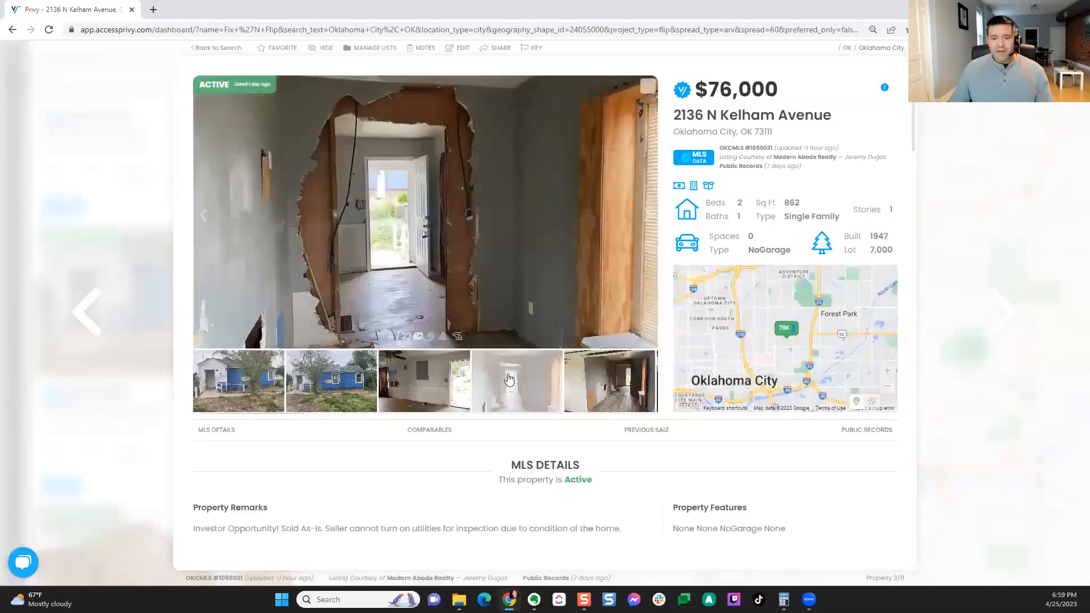
click(621, 379)
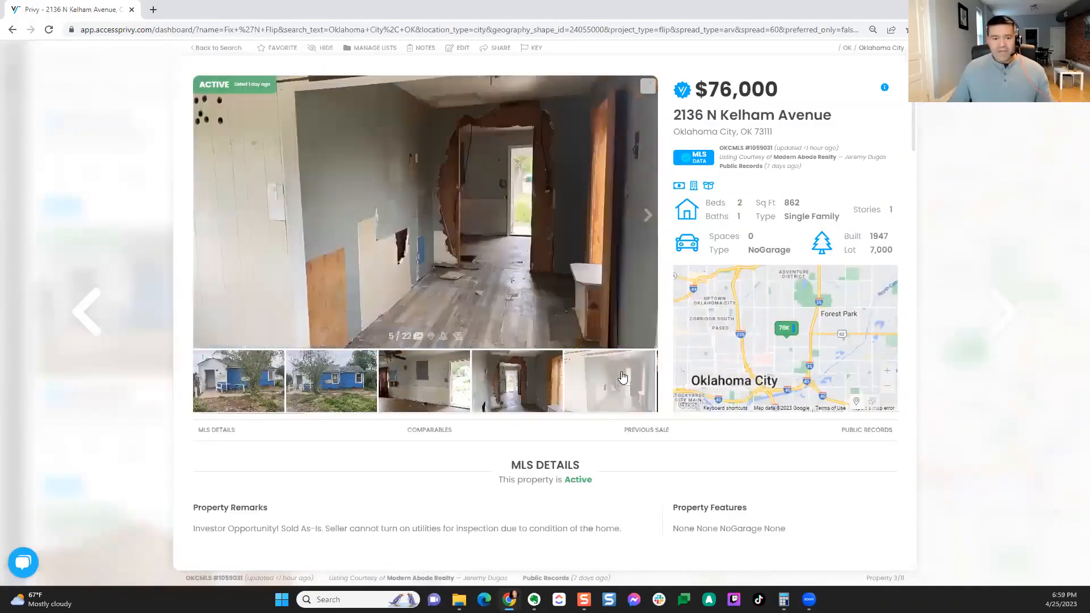
click(443, 430)
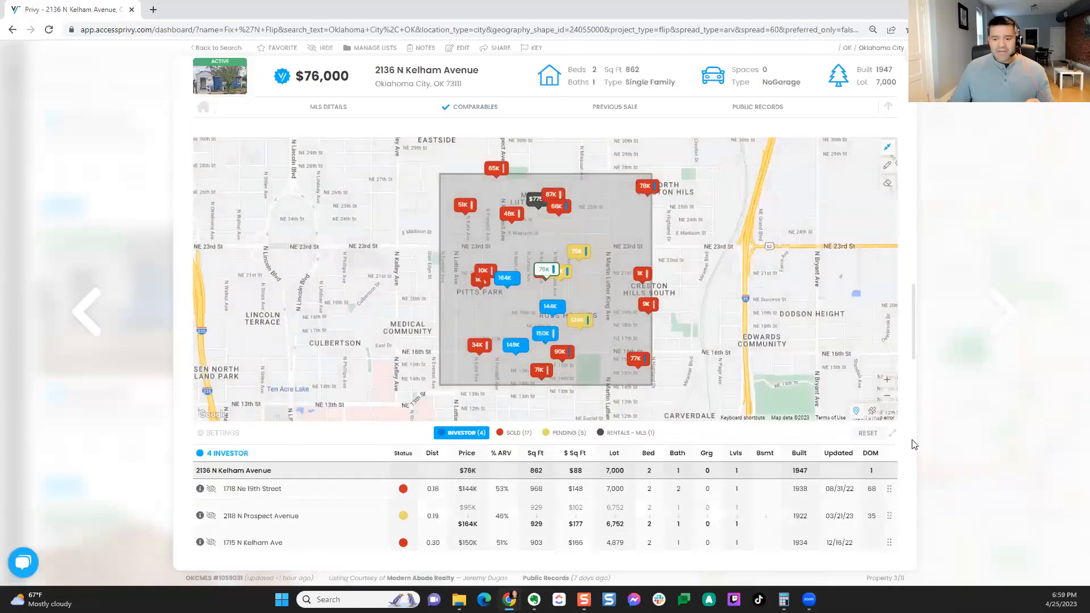
scroll(901, 445, down, 2)
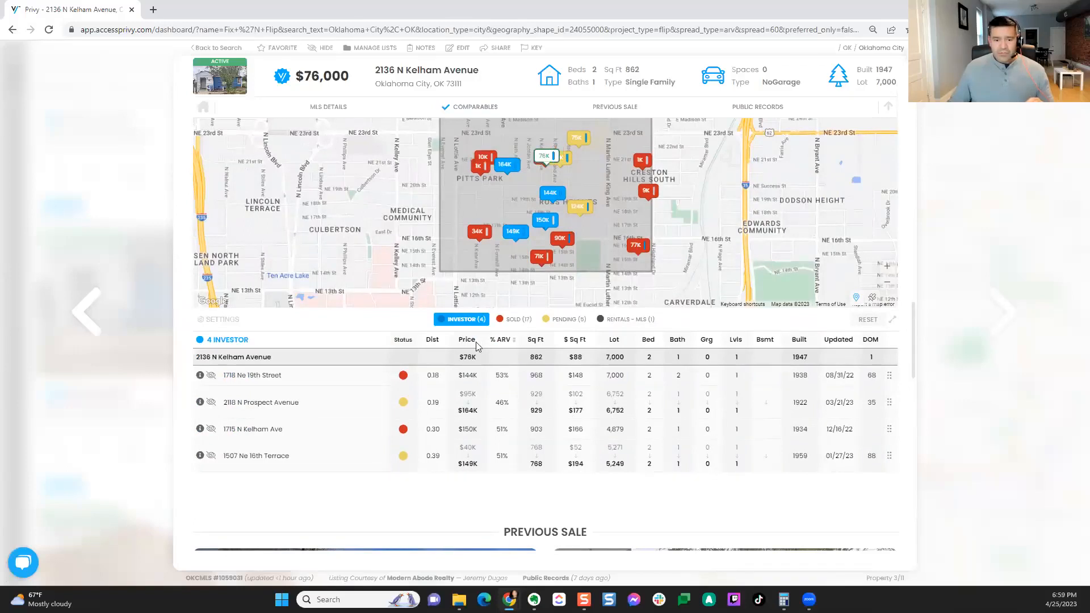
click(474, 404)
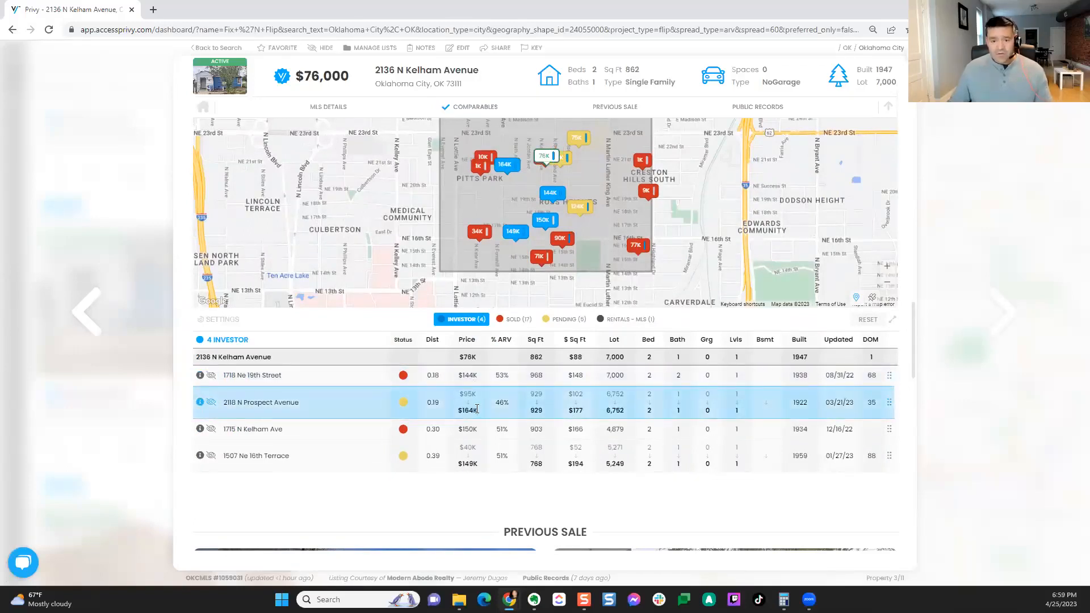
click(424, 454)
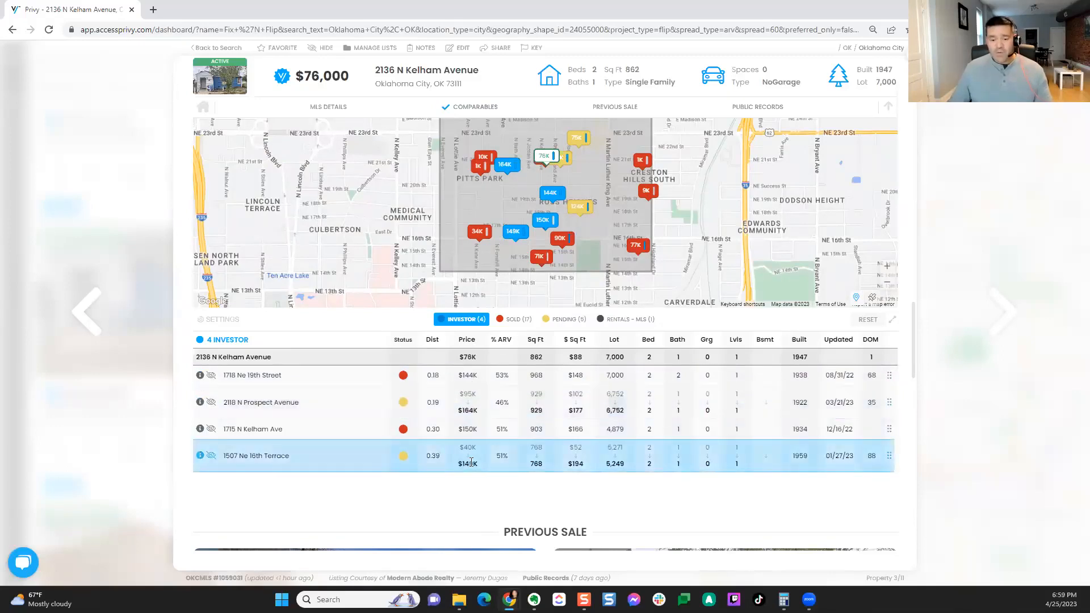
click(474, 380)
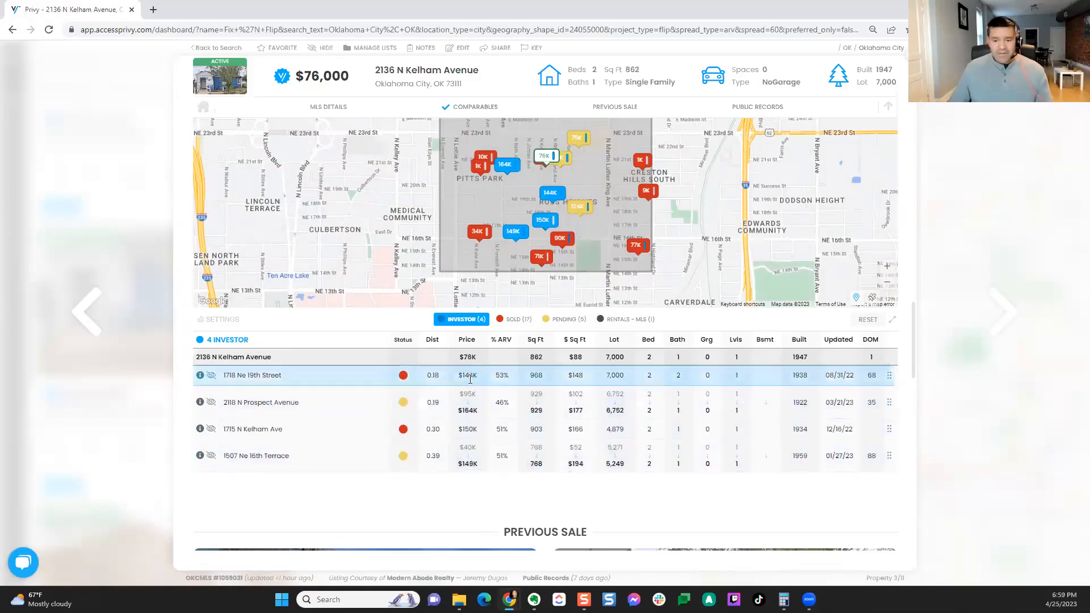
click(474, 431)
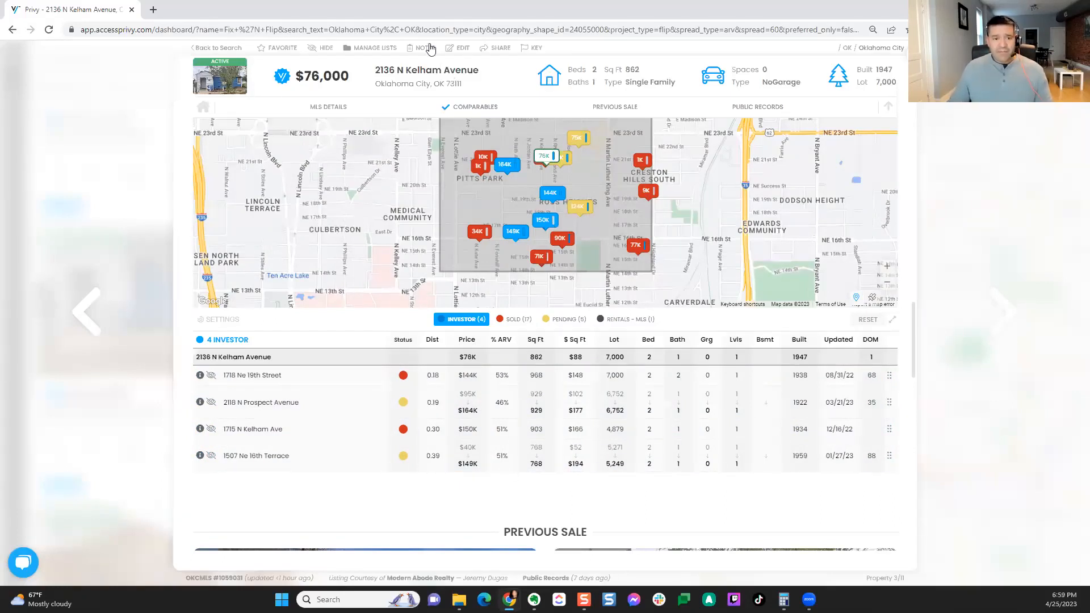
click(497, 49)
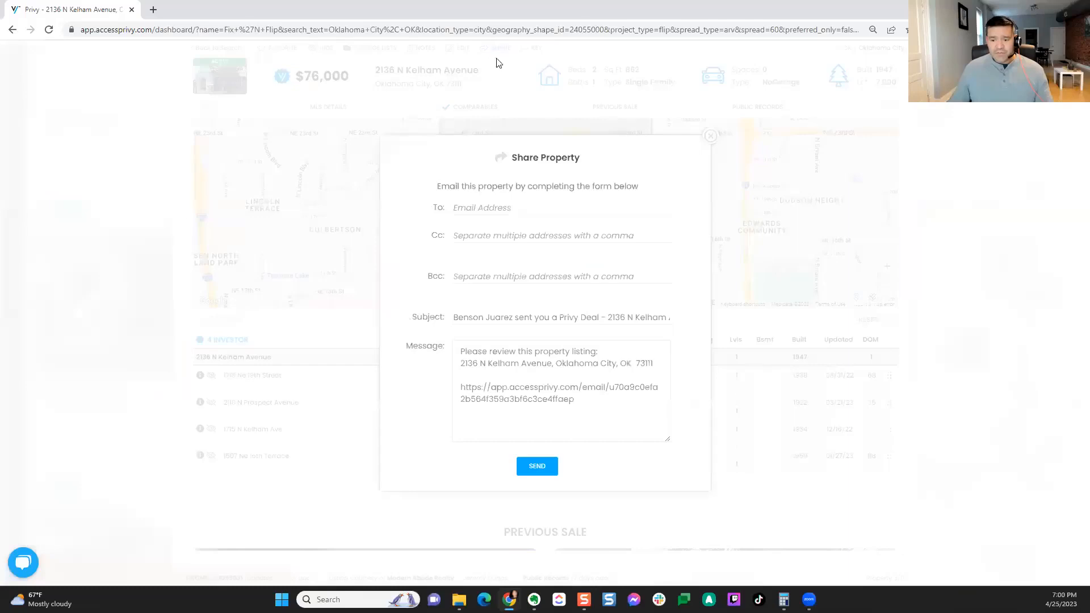
drag(574, 401, 452, 364)
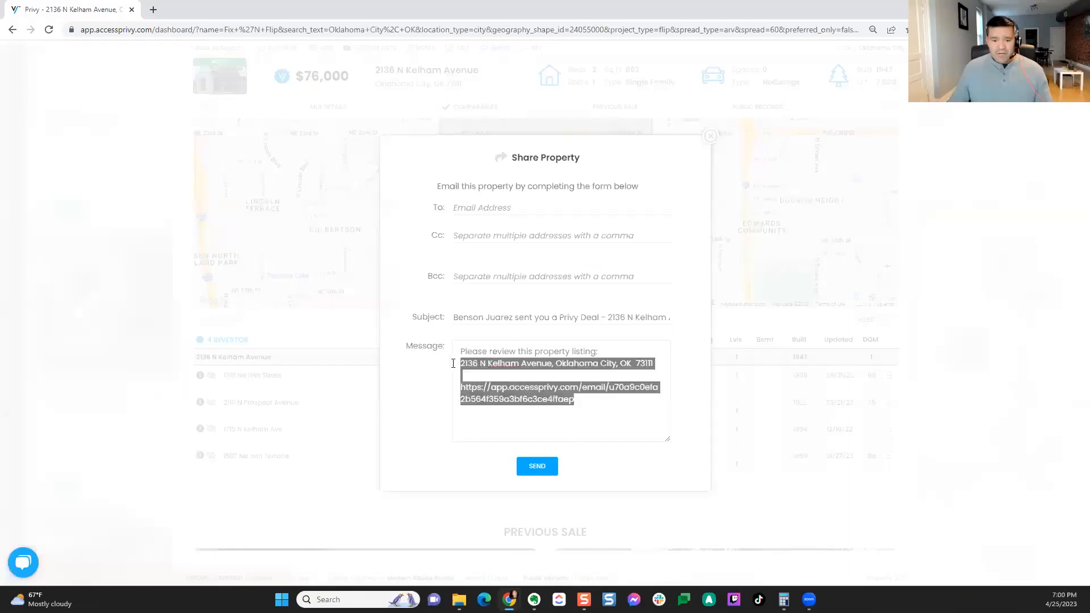
right_click(526, 387)
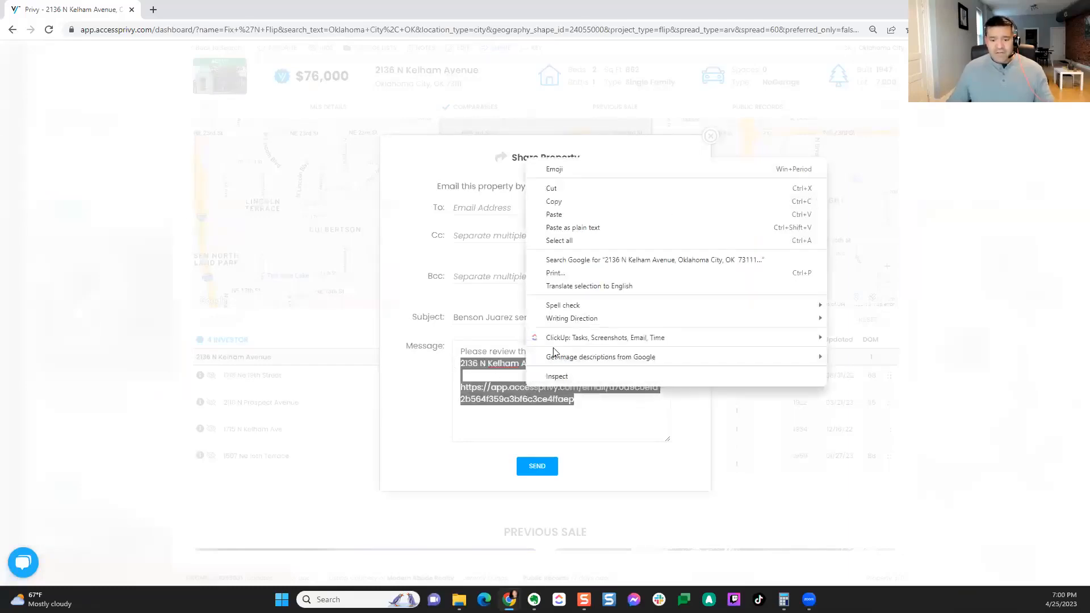
click(562, 202)
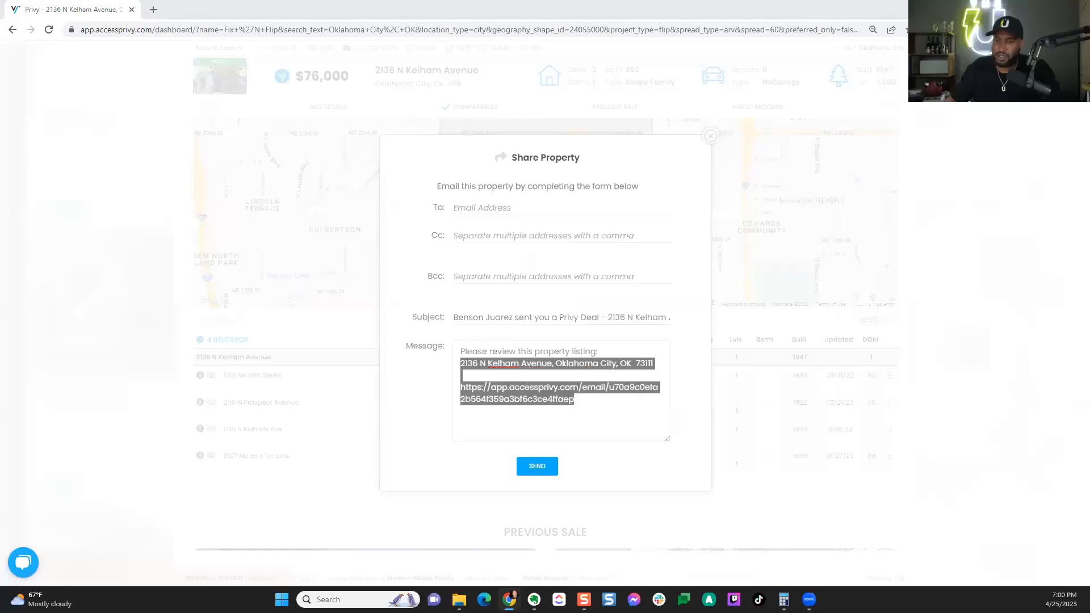
click(709, 135)
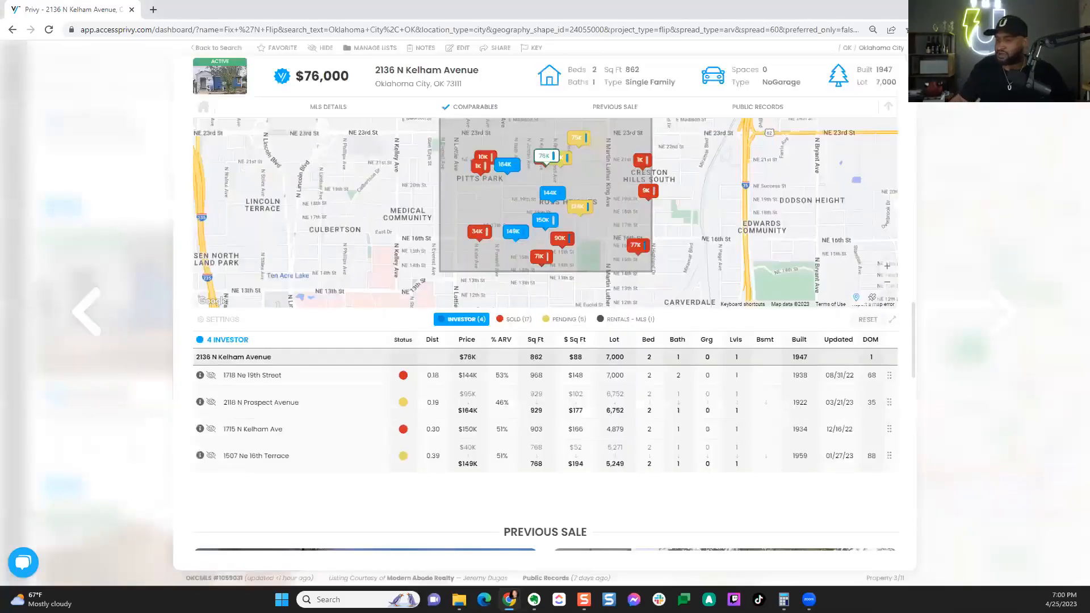
click(915, 53)
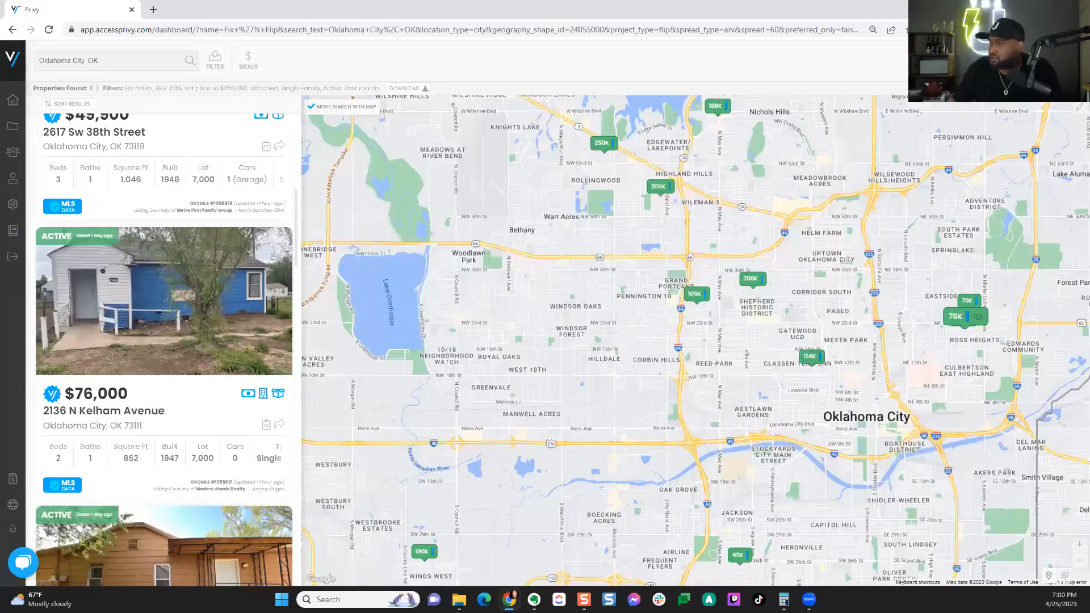
Step: Replace the Oklahoma City, OK search location with Buffalo, NY
click(118, 62)
drag(119, 61, 36, 61)
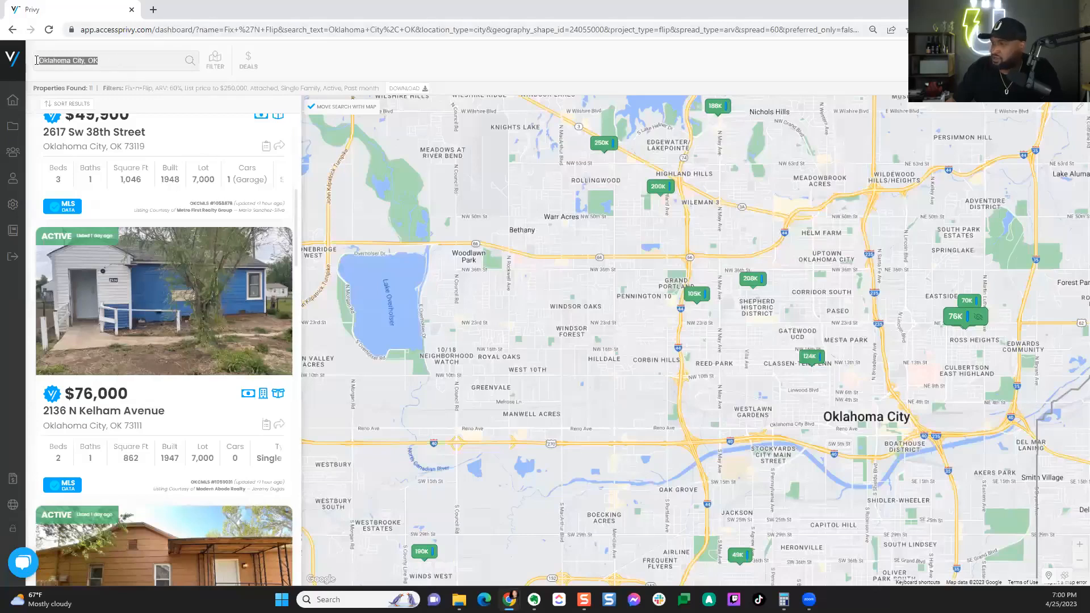
text(B)
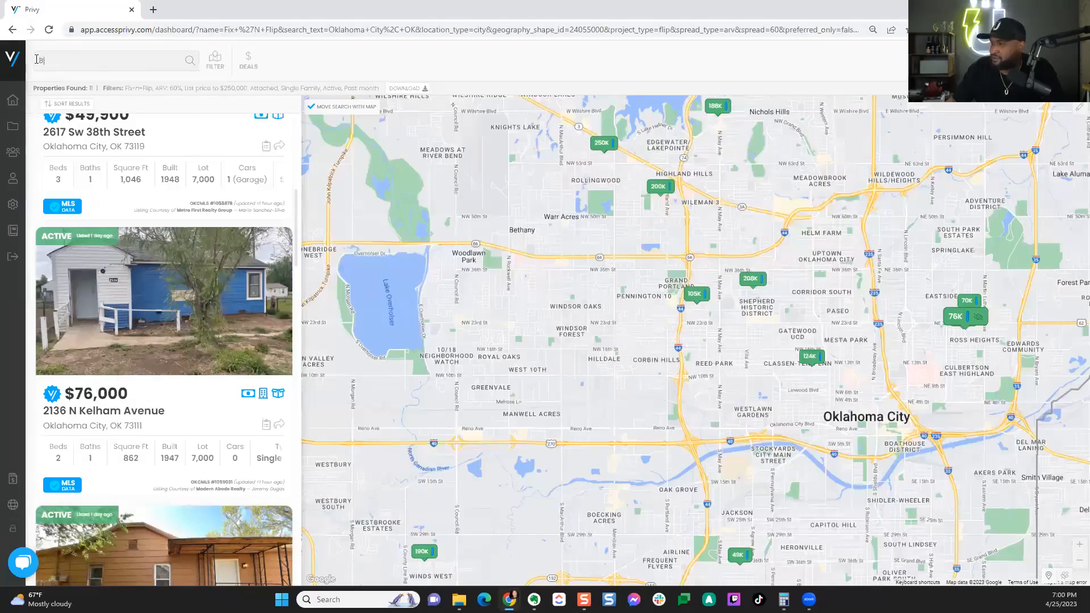
text(uff)
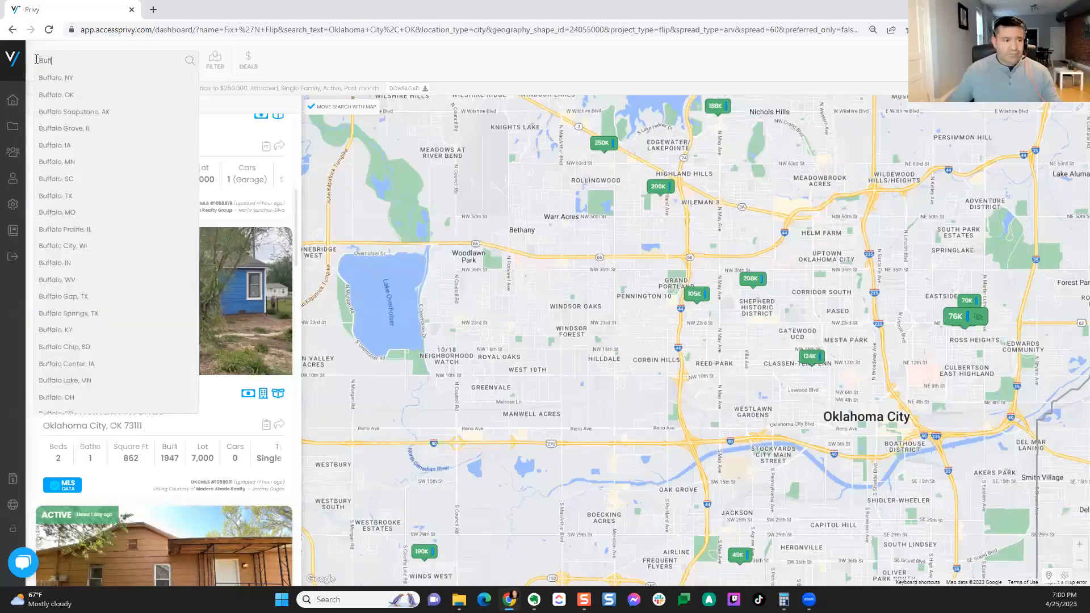
click(74, 82)
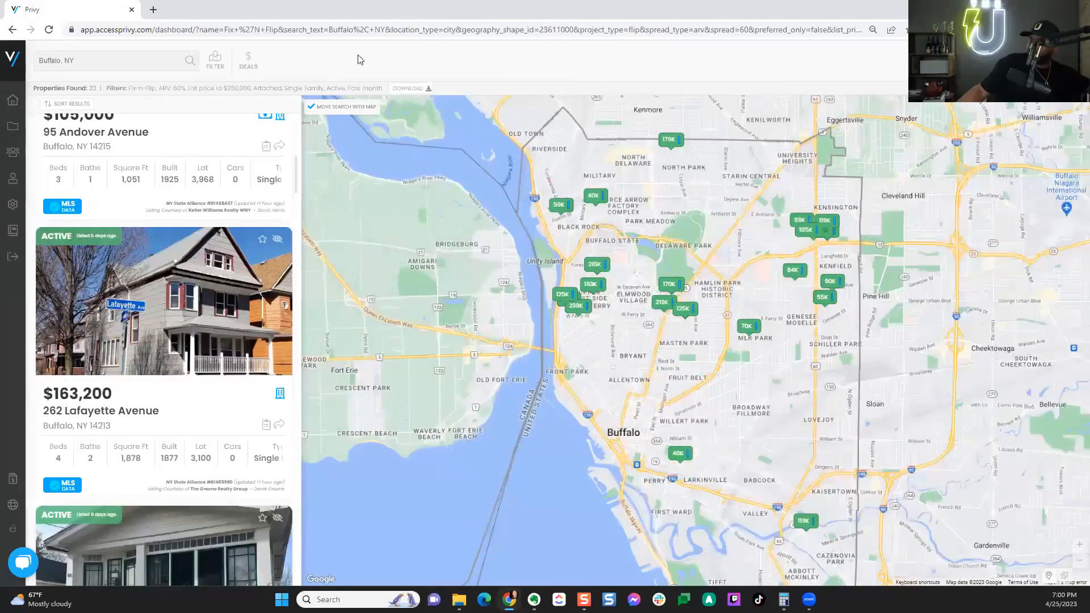
Step: Turn on Include Surrounding Area in the filters and rerun the search
click(214, 61)
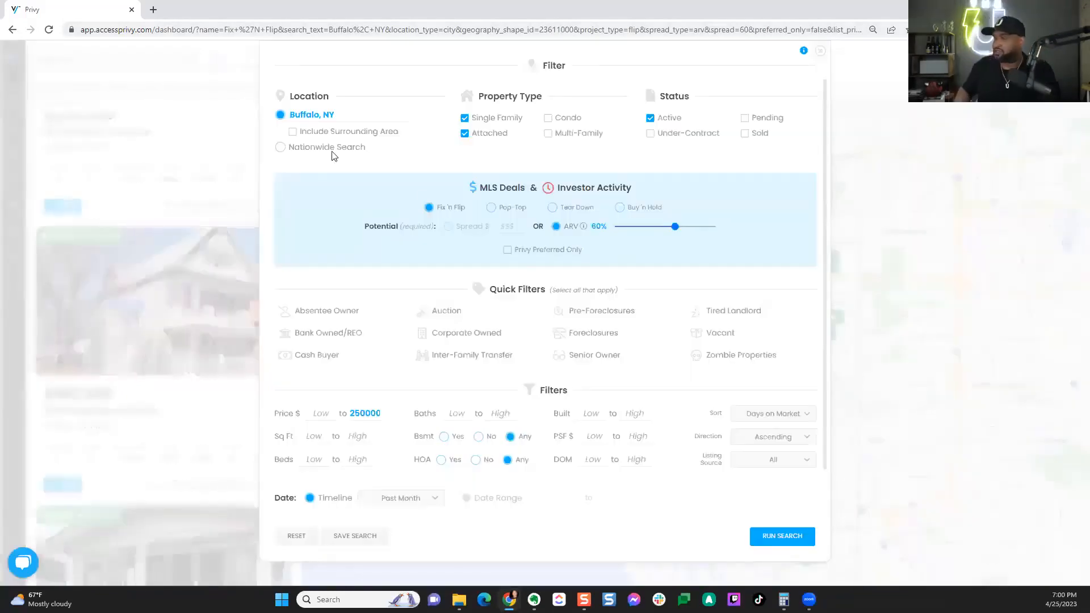
click(293, 131)
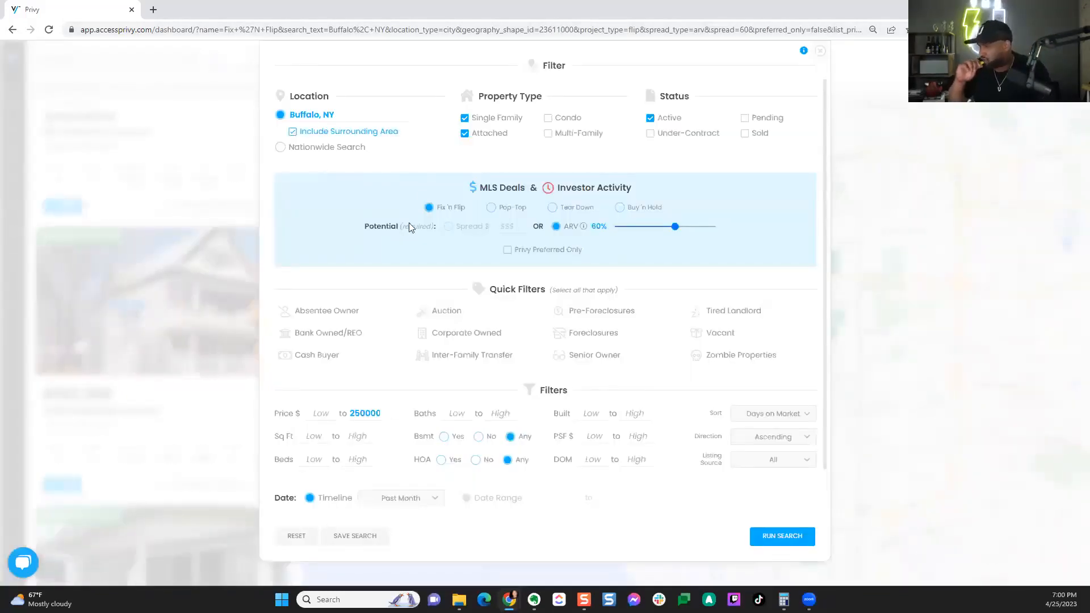
click(788, 540)
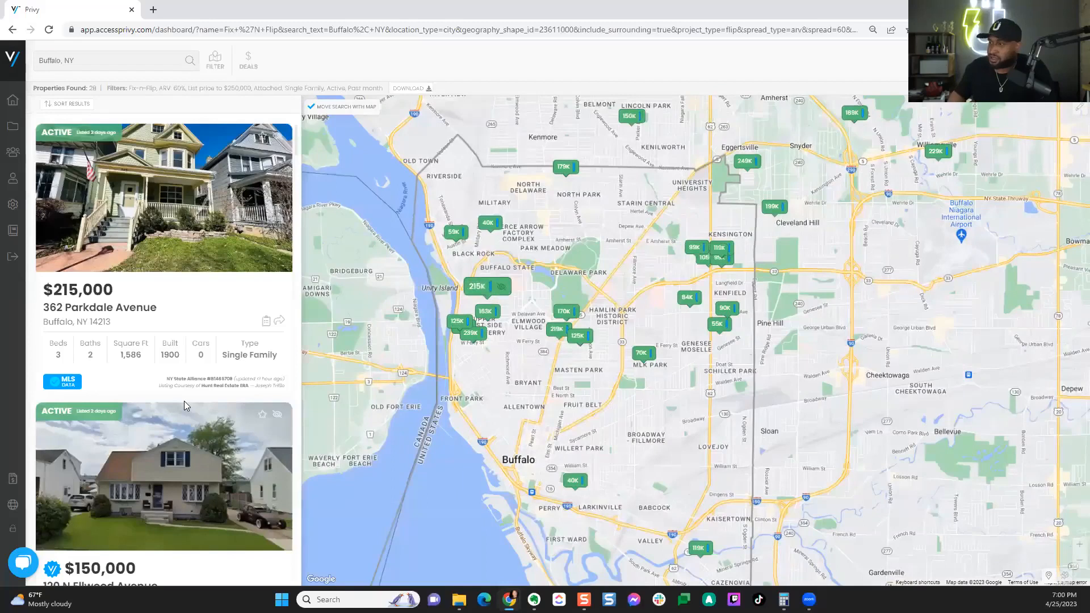
scroll(183, 401, down, 5)
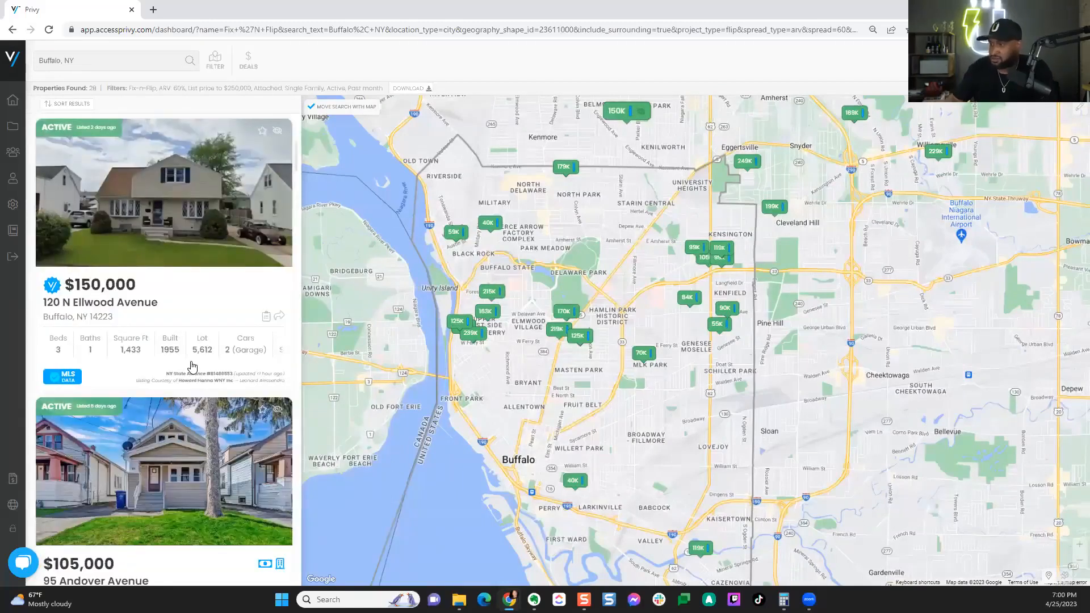
scroll(191, 367, up, 5)
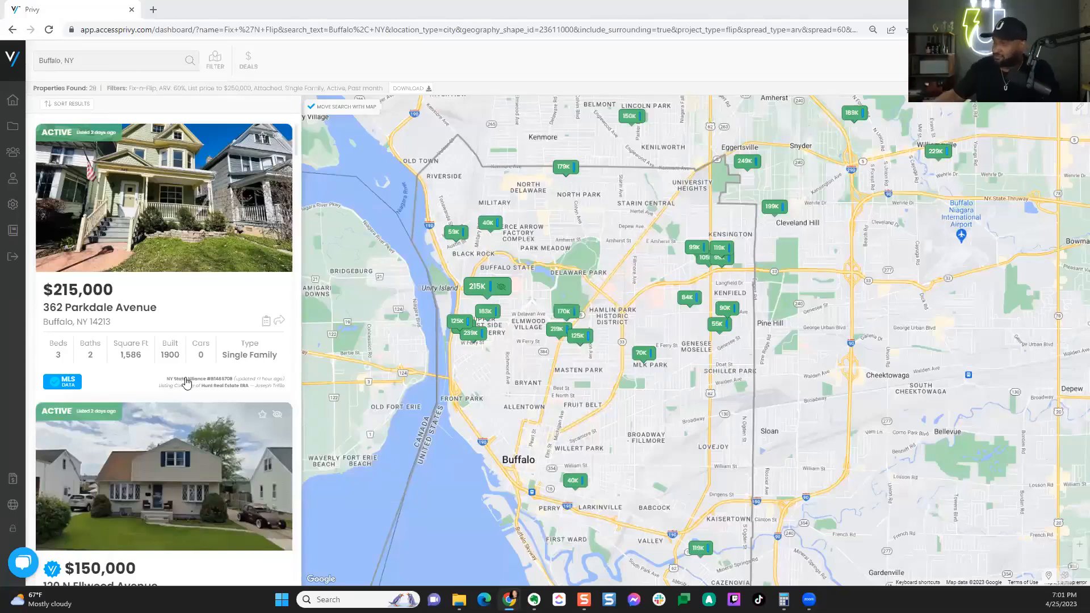
drag(370, 385, 403, 371)
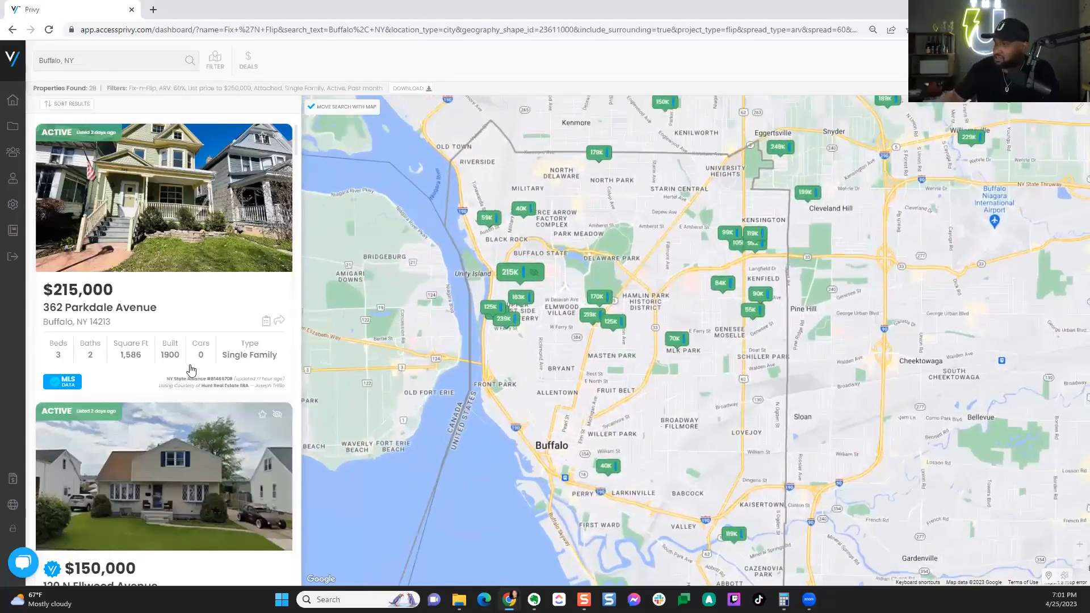
click(170, 430)
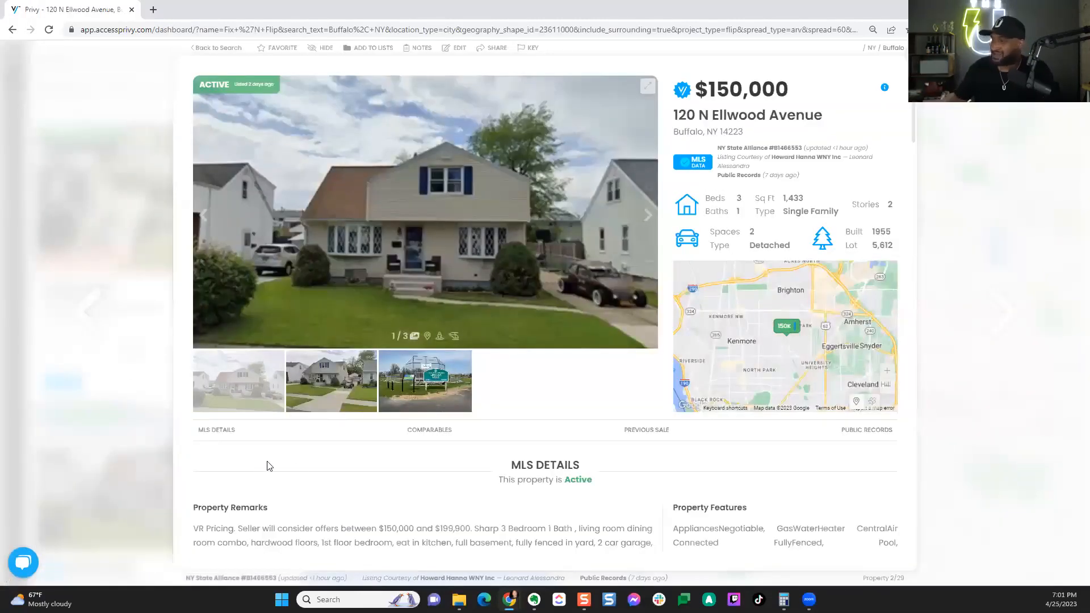
scroll(314, 468, down, 1)
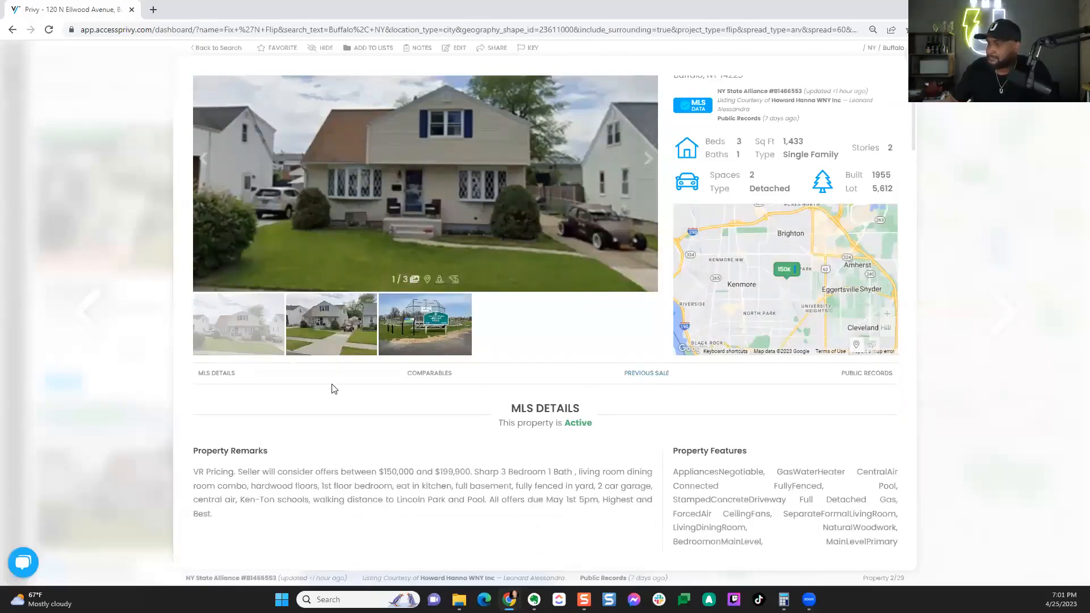
click(428, 375)
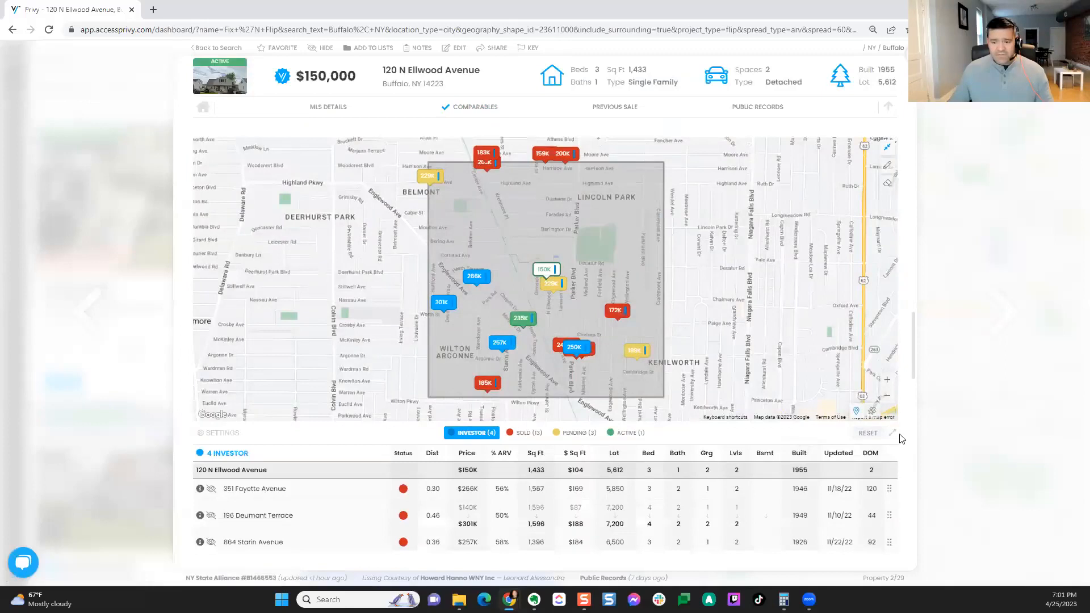
scroll(894, 441, down, 1)
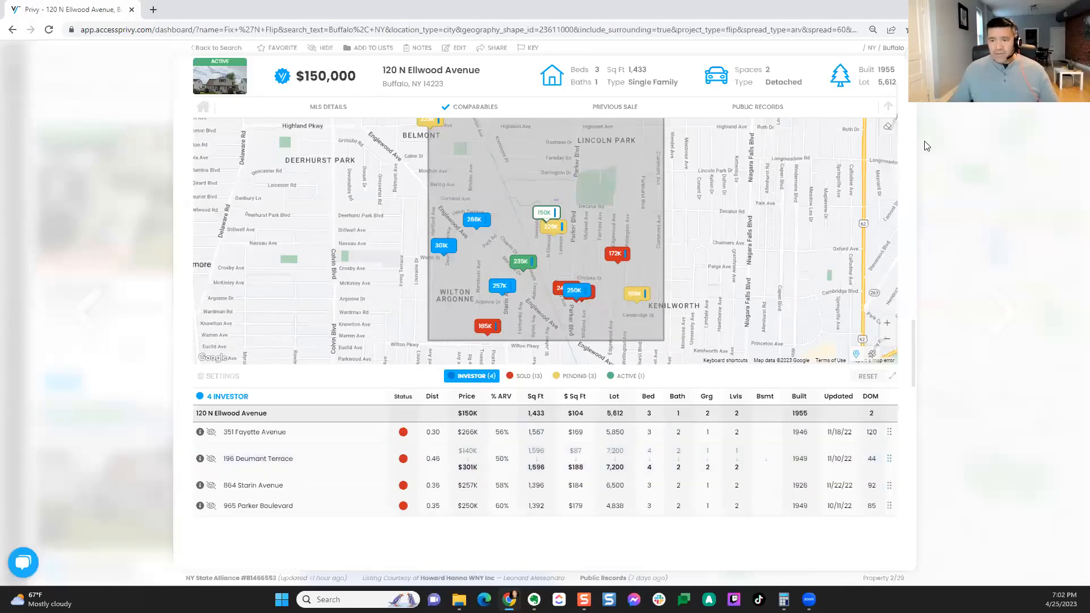
scroll(898, 107, up, 15)
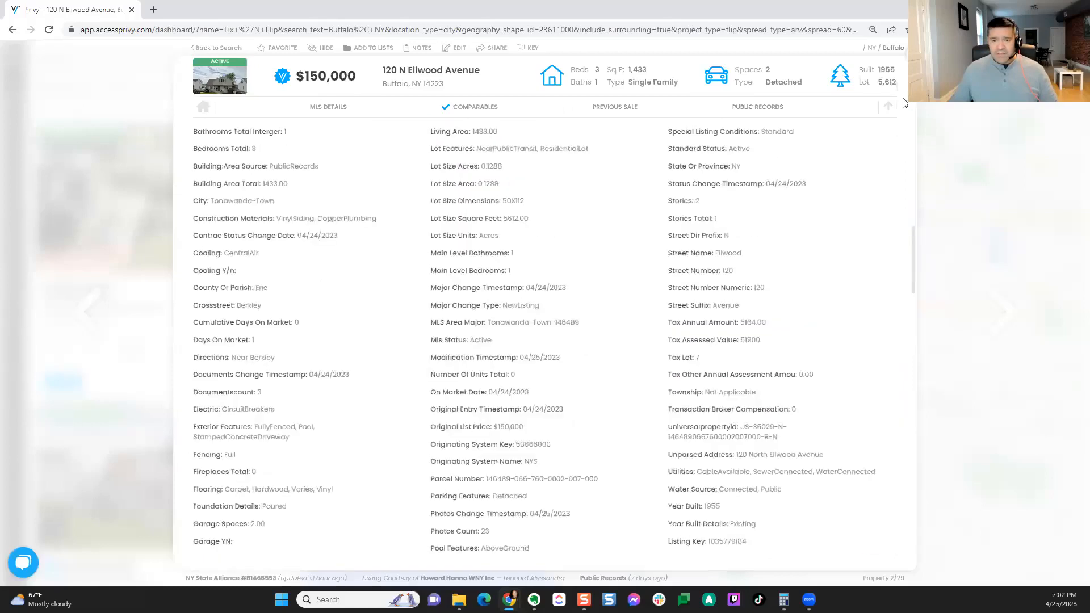
click(491, 47)
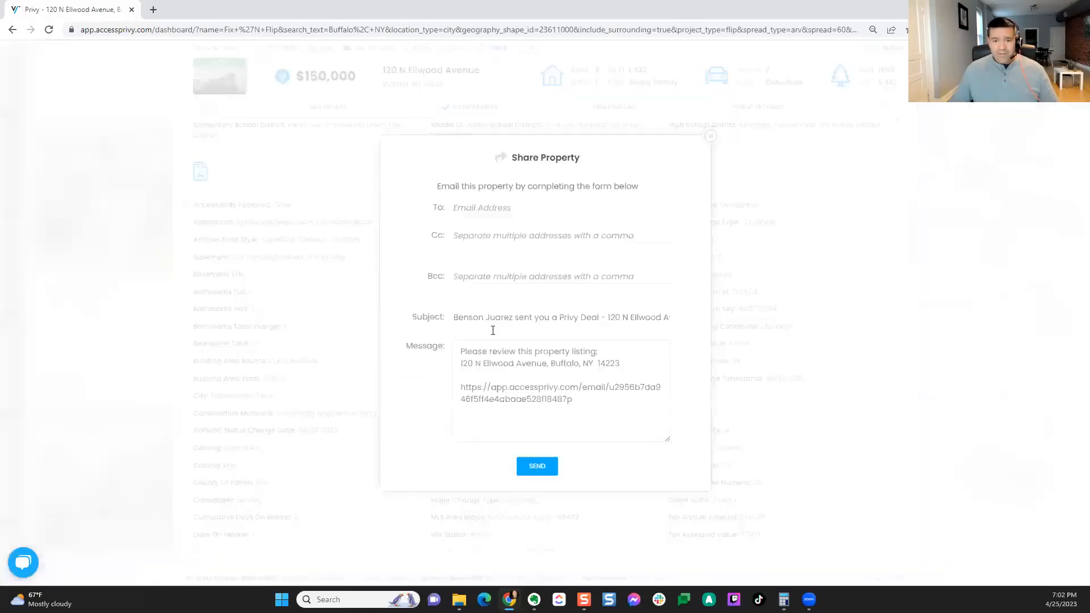
drag(573, 399, 449, 372)
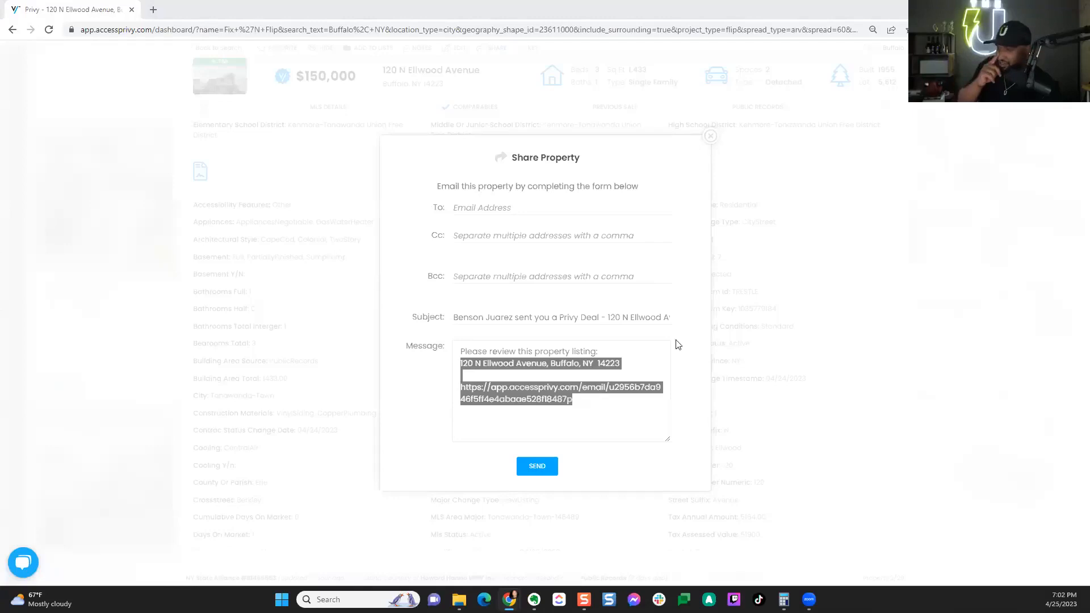
click(711, 136)
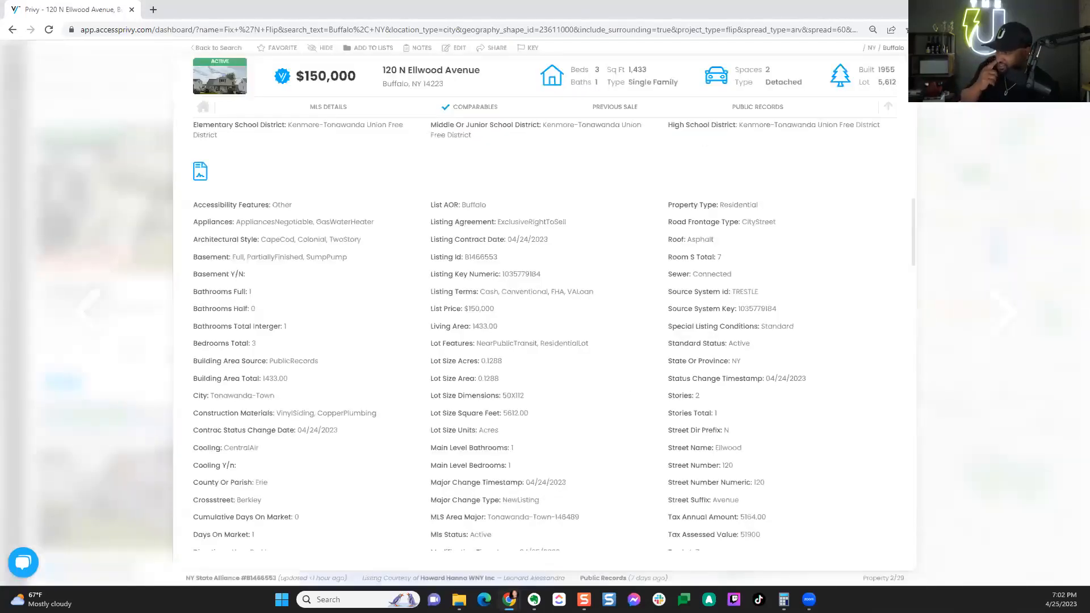
key(Escape)
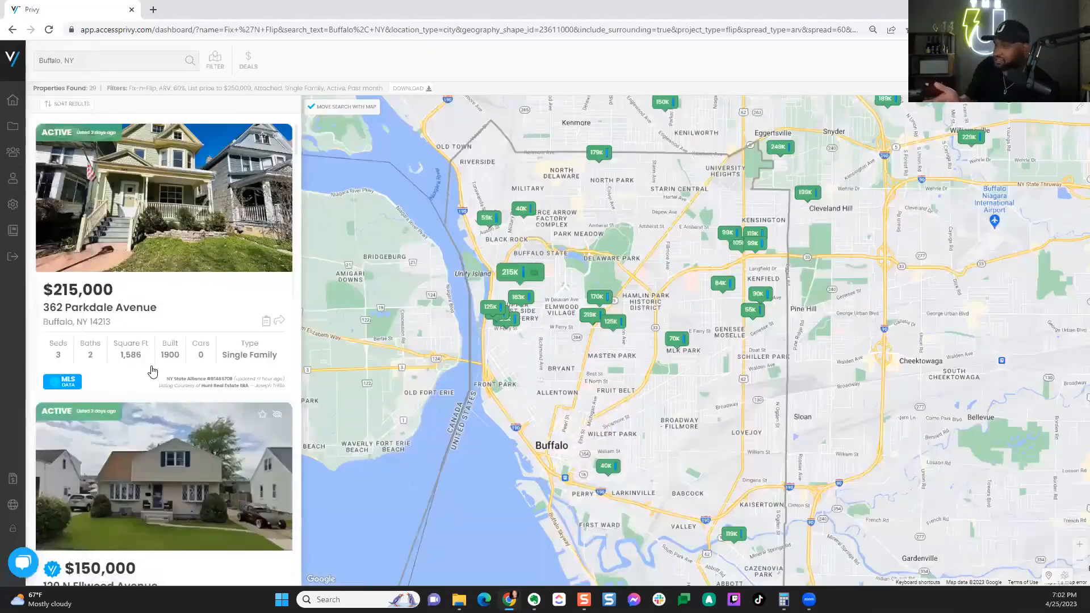
scroll(153, 372, down, 10)
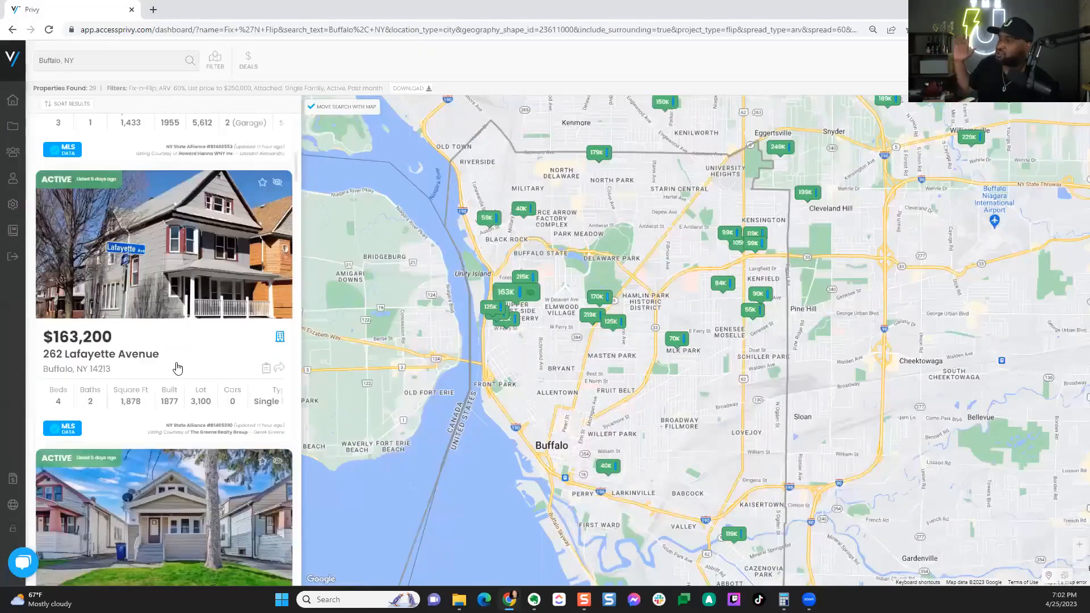
scroll(177, 368, down, 4)
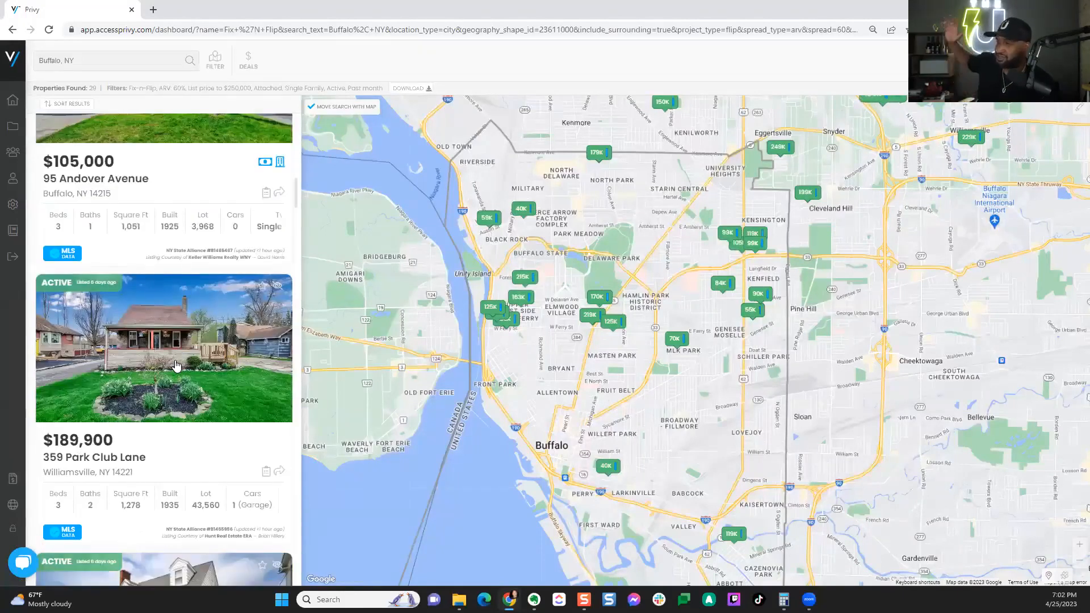
scroll(176, 365, down, 5)
scroll(176, 365, down, 5)
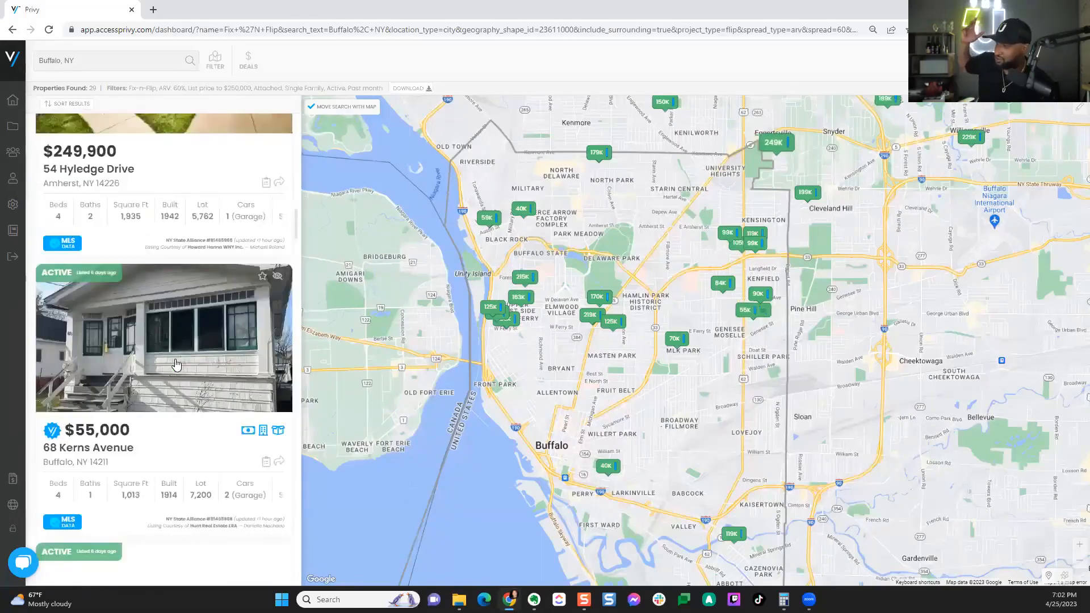
click(176, 365)
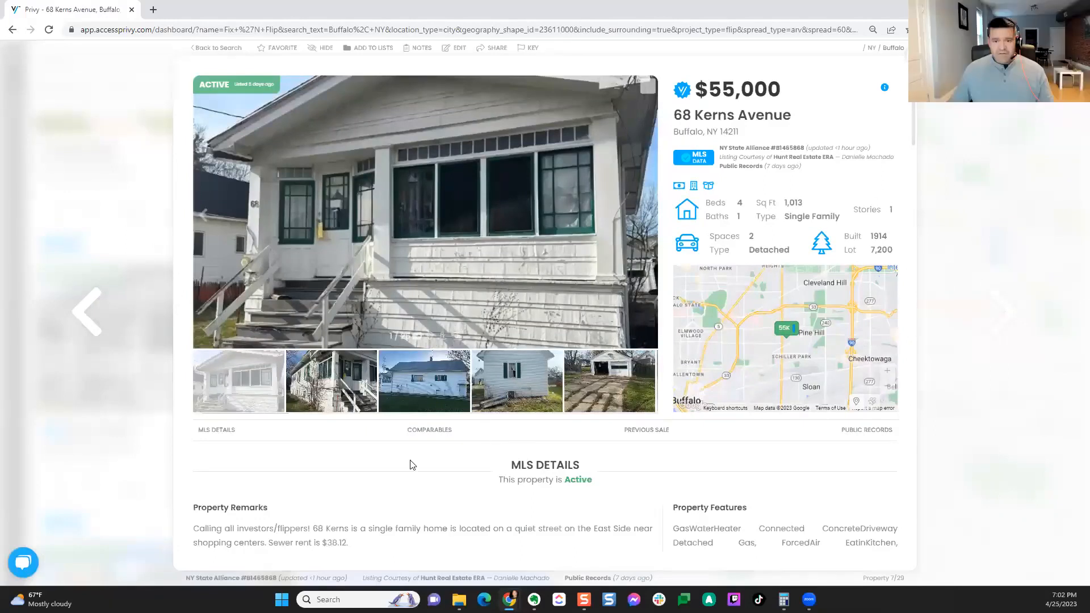
scroll(394, 469, down, 3)
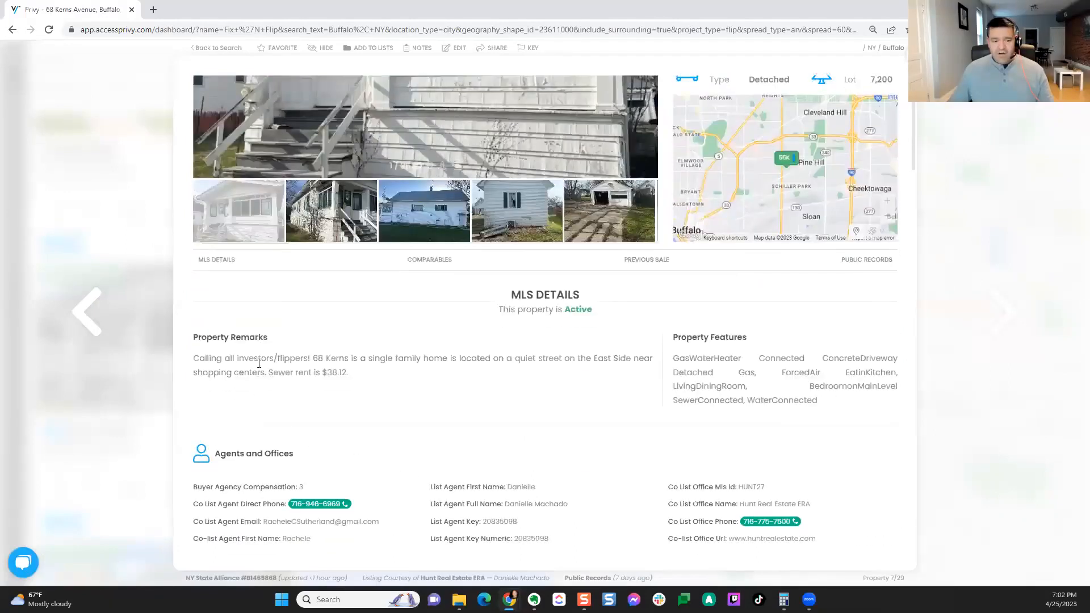
scroll(901, 456, down, 10)
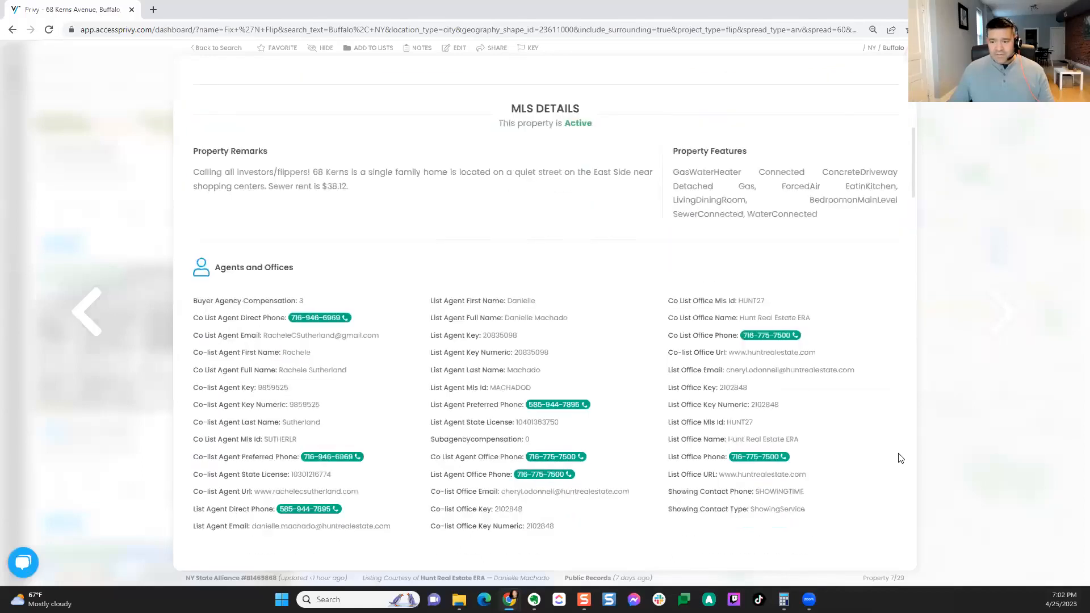
scroll(899, 458, down, 8)
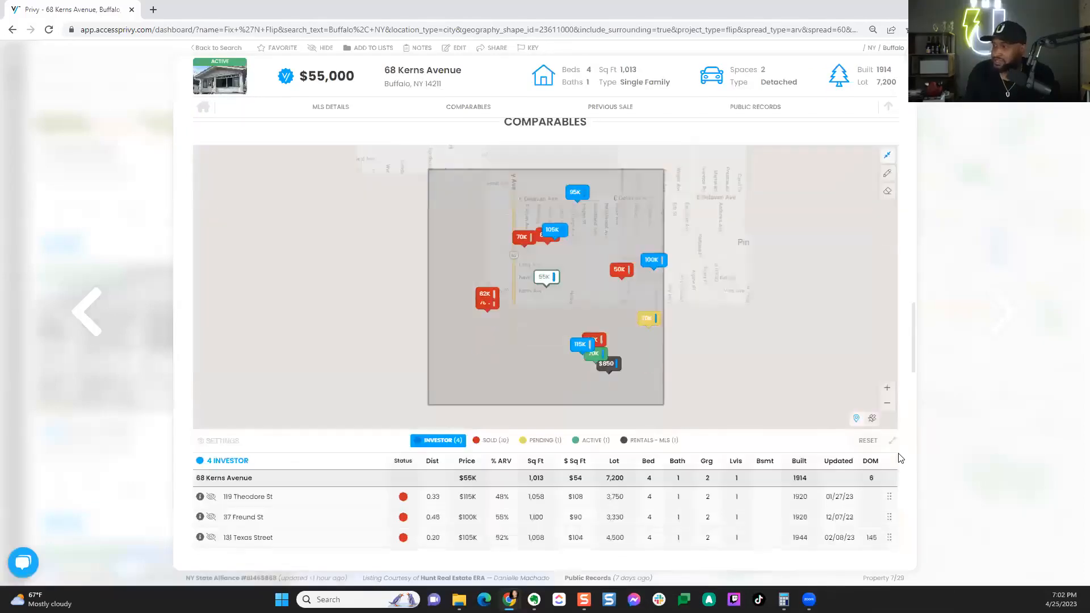
scroll(899, 458, down, 2)
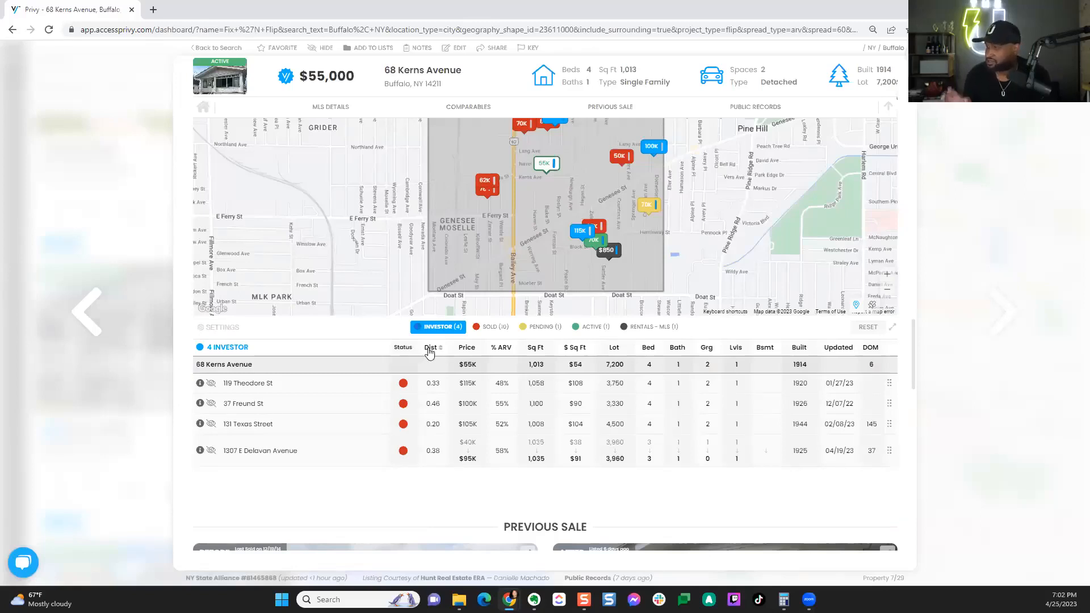
click(429, 350)
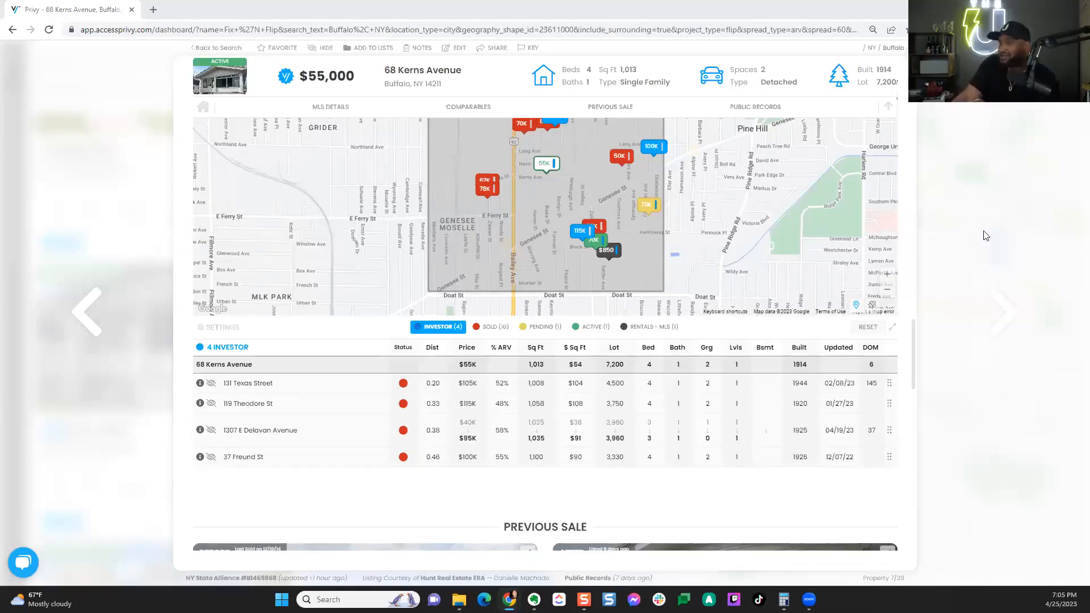
scroll(899, 481, up, 1)
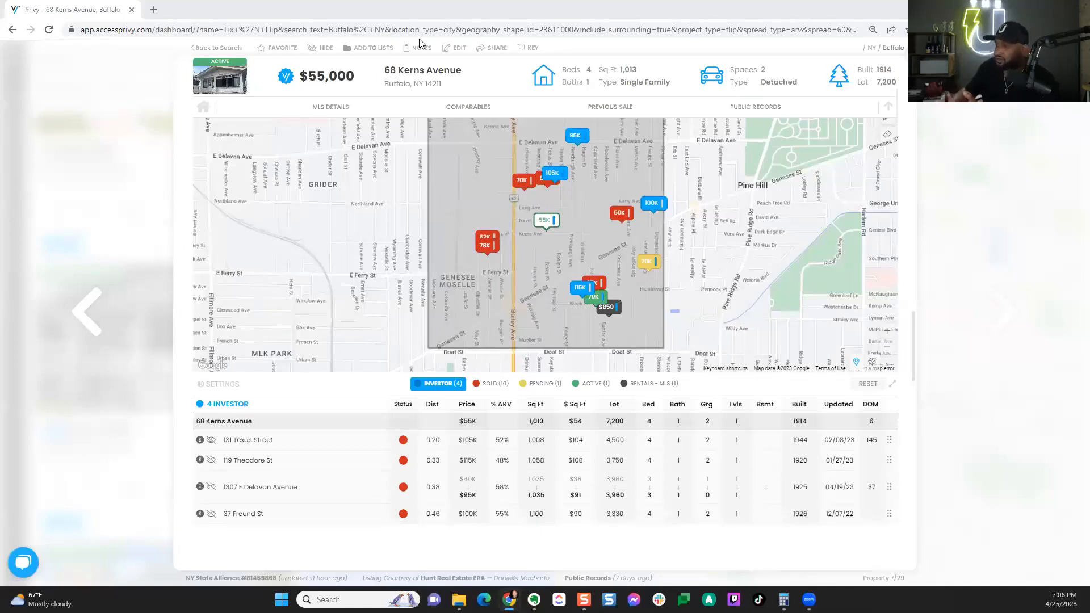
click(494, 48)
drag(462, 363, 595, 411)
right_click(558, 399)
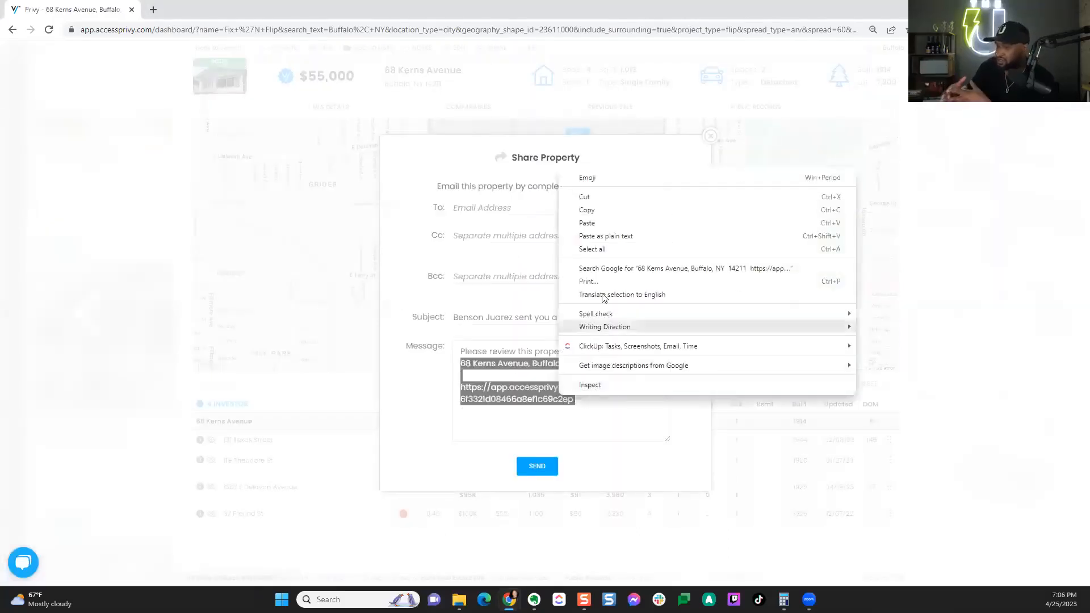
click(589, 210)
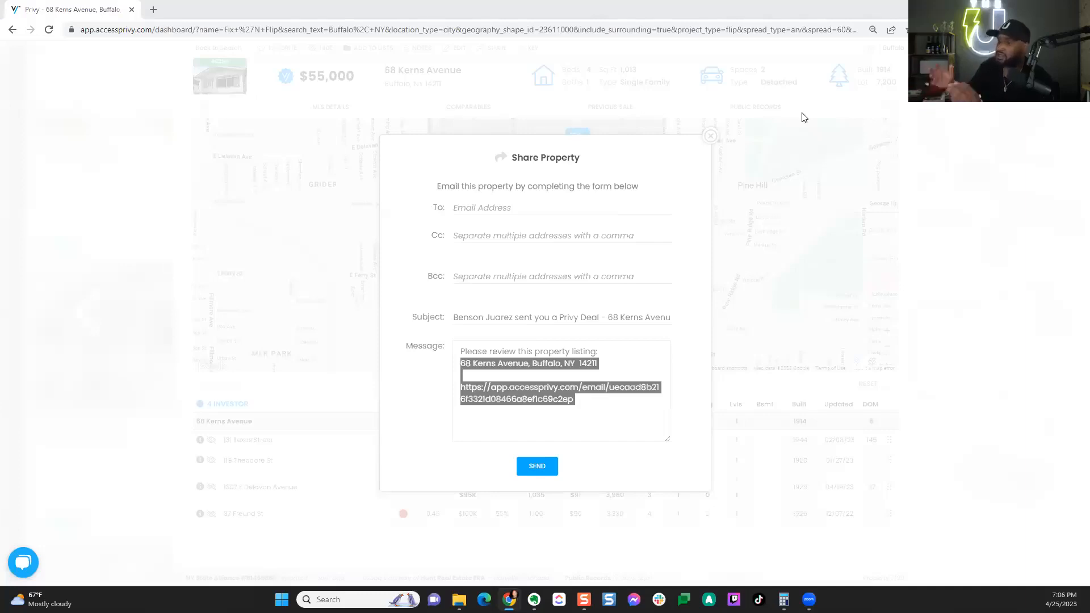
click(710, 136)
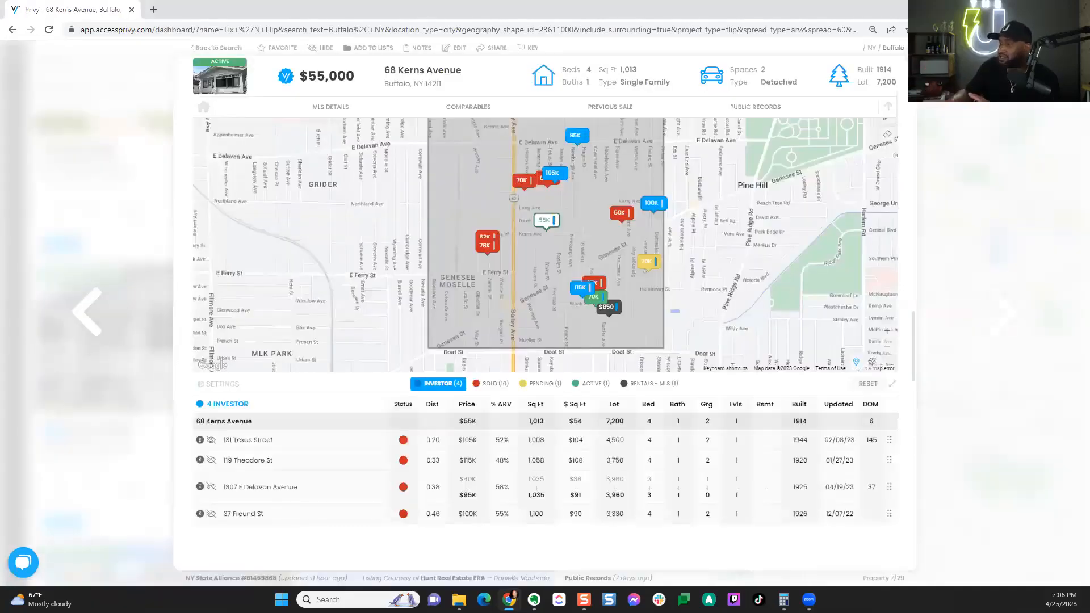
click(148, 280)
scroll(215, 292, down, 5)
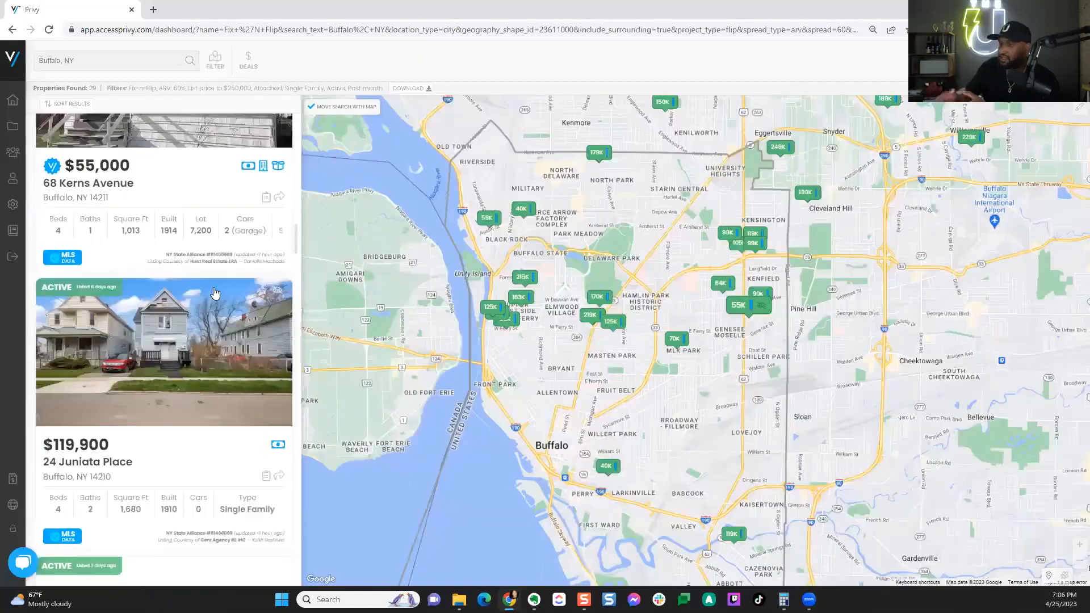
scroll(216, 294, down, 5)
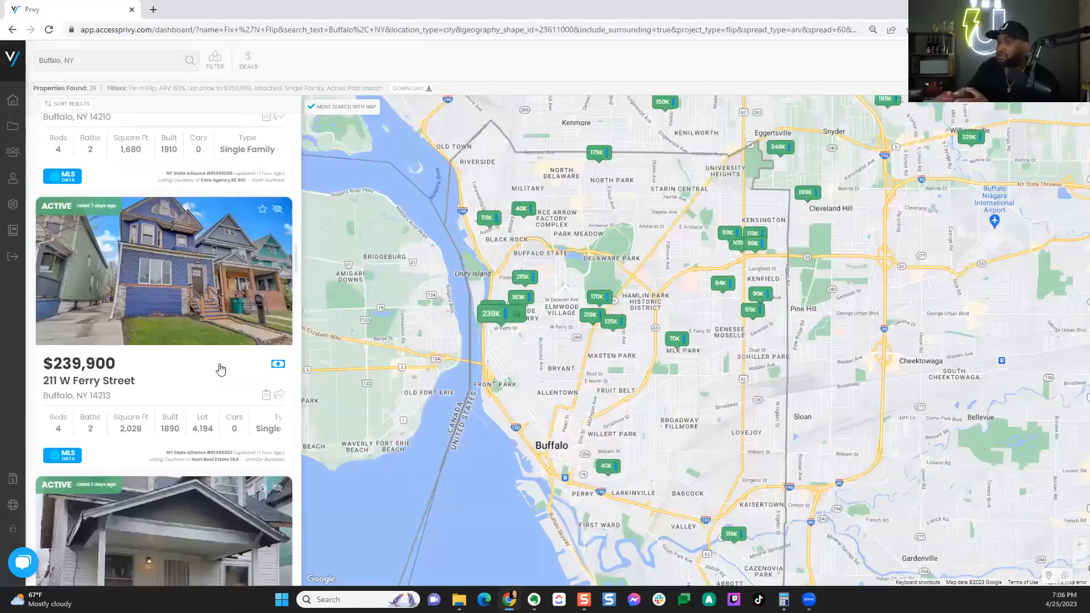
scroll(217, 370, down, 4)
click(209, 372)
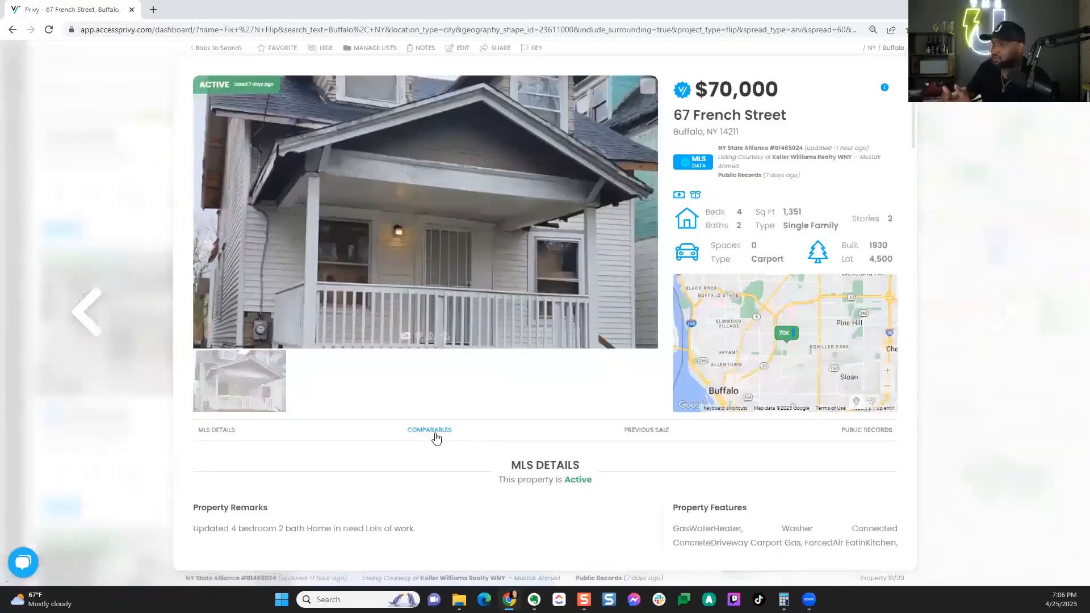
click(435, 437)
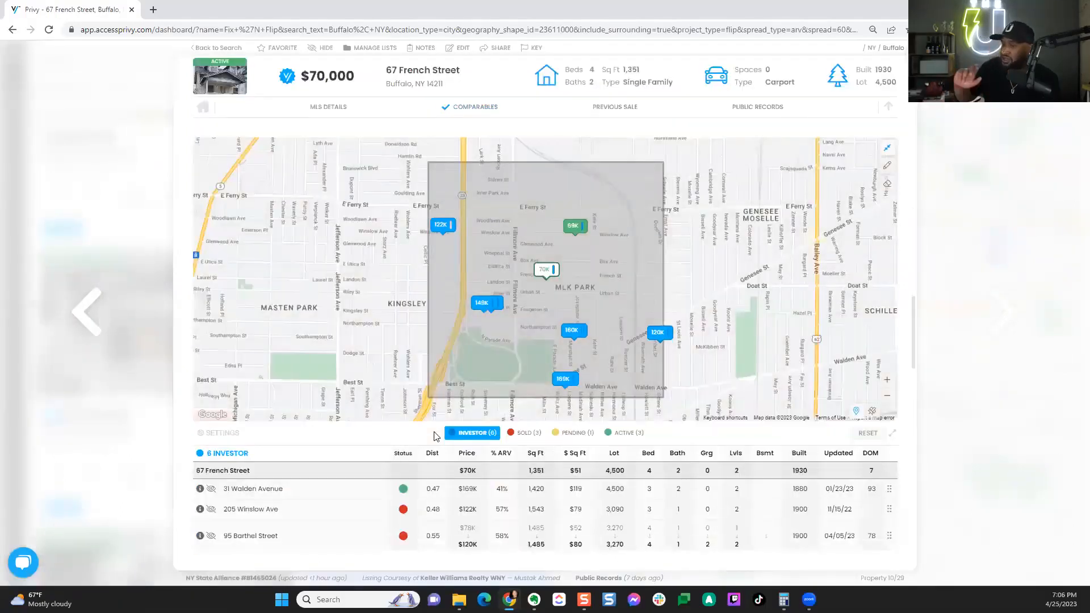
scroll(911, 482, down, 2)
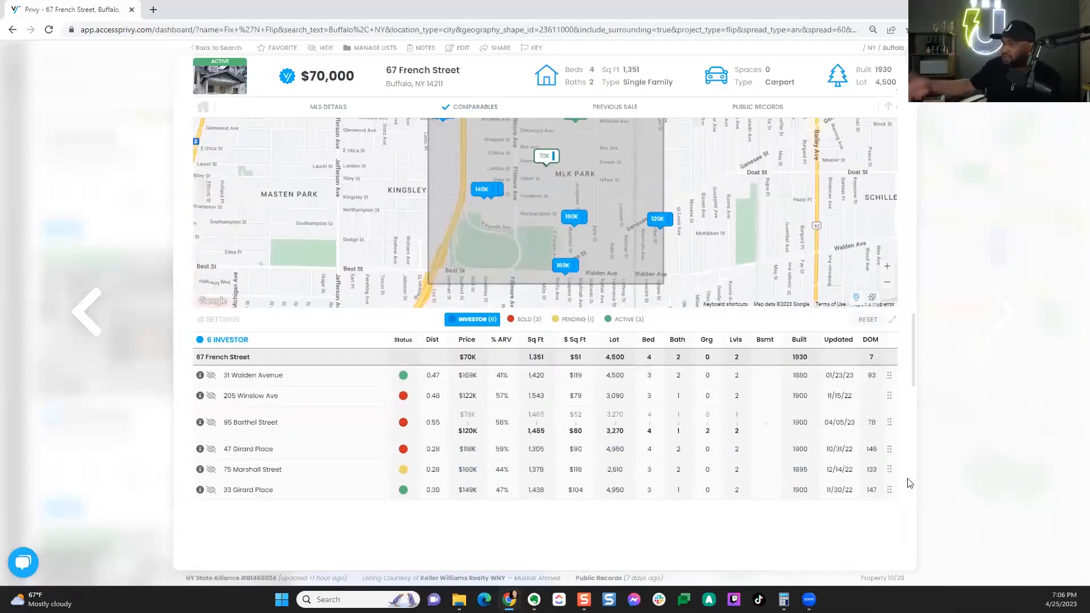
click(433, 340)
click(434, 341)
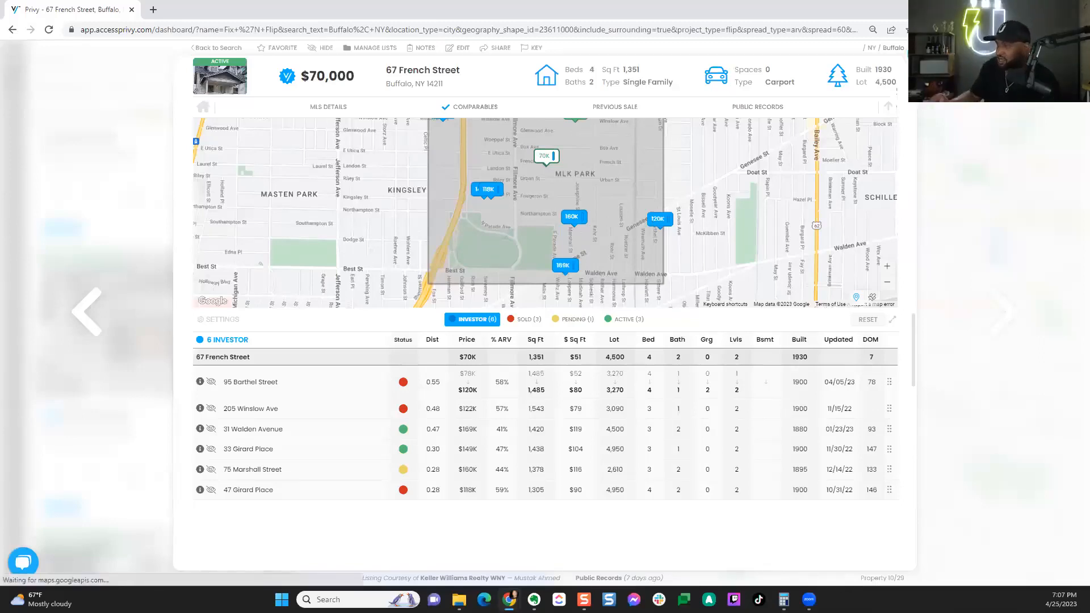
click(218, 49)
drag(295, 278, 286, 235)
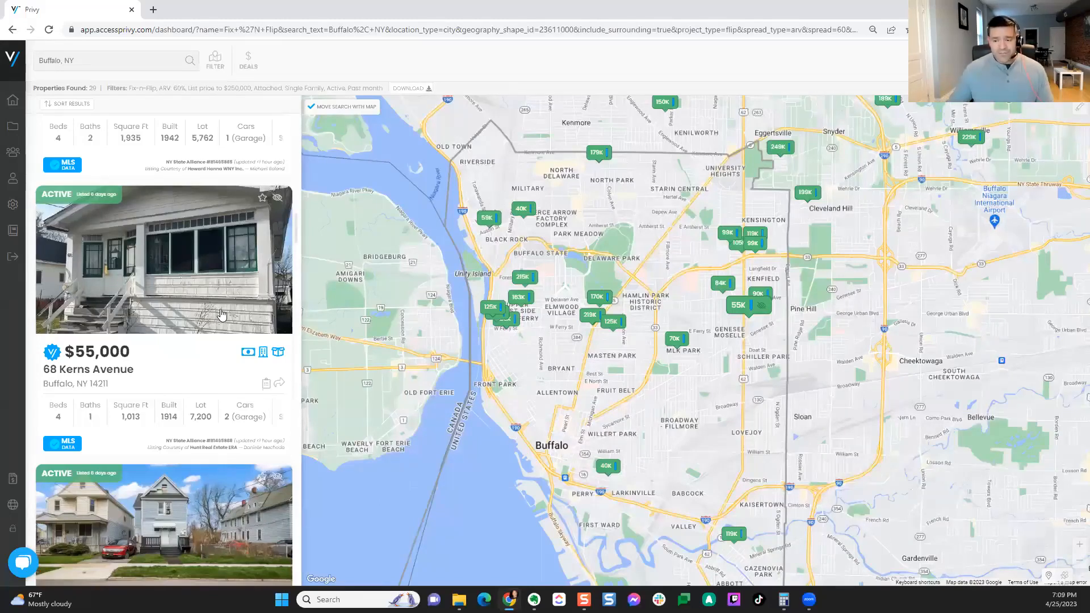
Step: Replace 'Buffalo, NY' with 'Indianapolis city (balance), IN' and browse its 44 fix-and-flip results
click(93, 59)
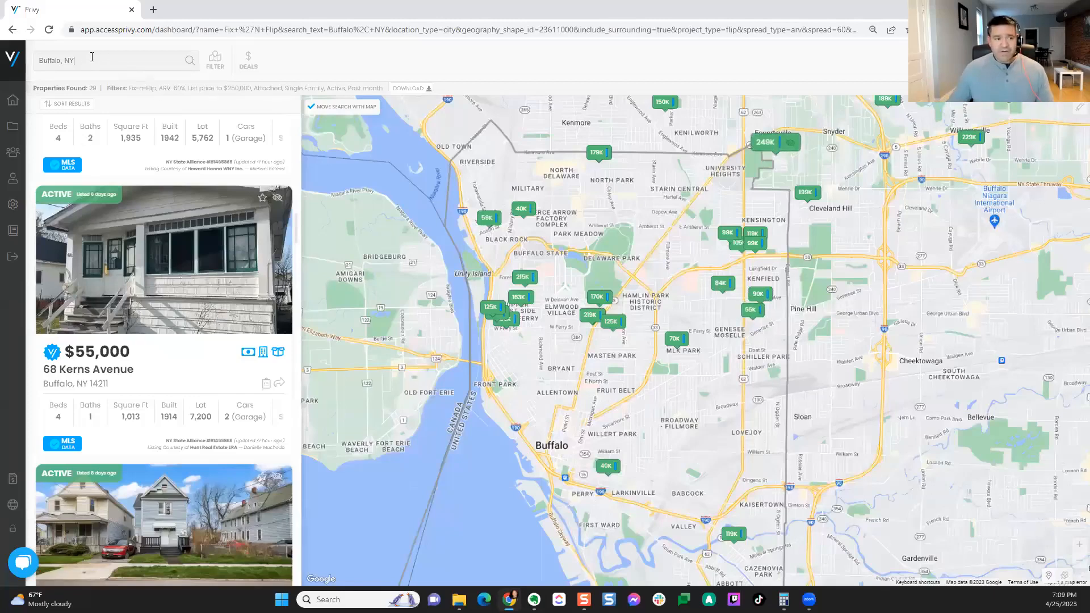
drag(75, 60, 38, 62)
key(BackSpace)
text(a)
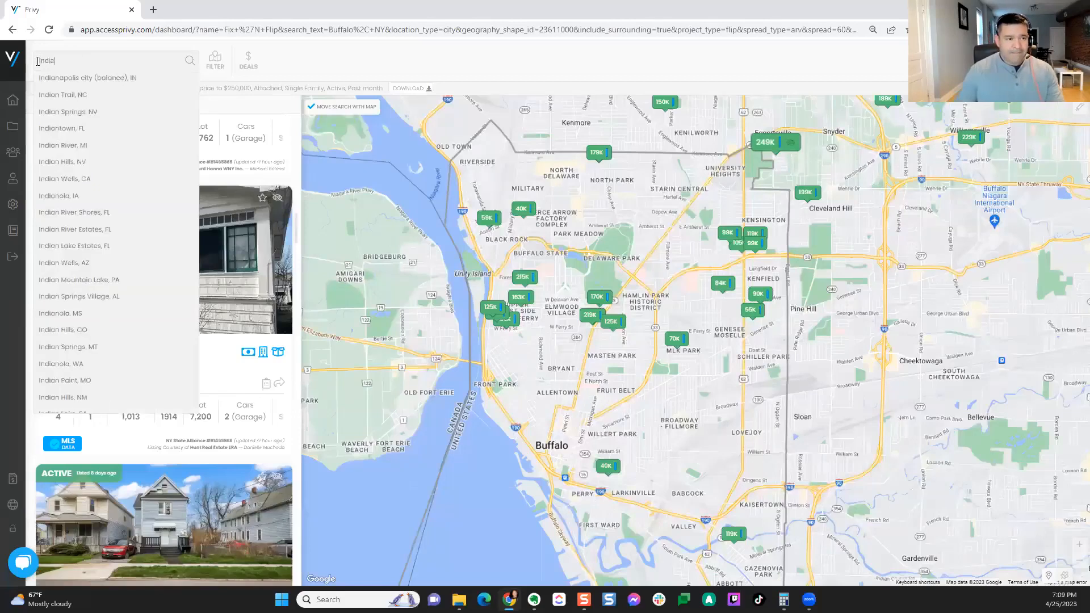
click(106, 86)
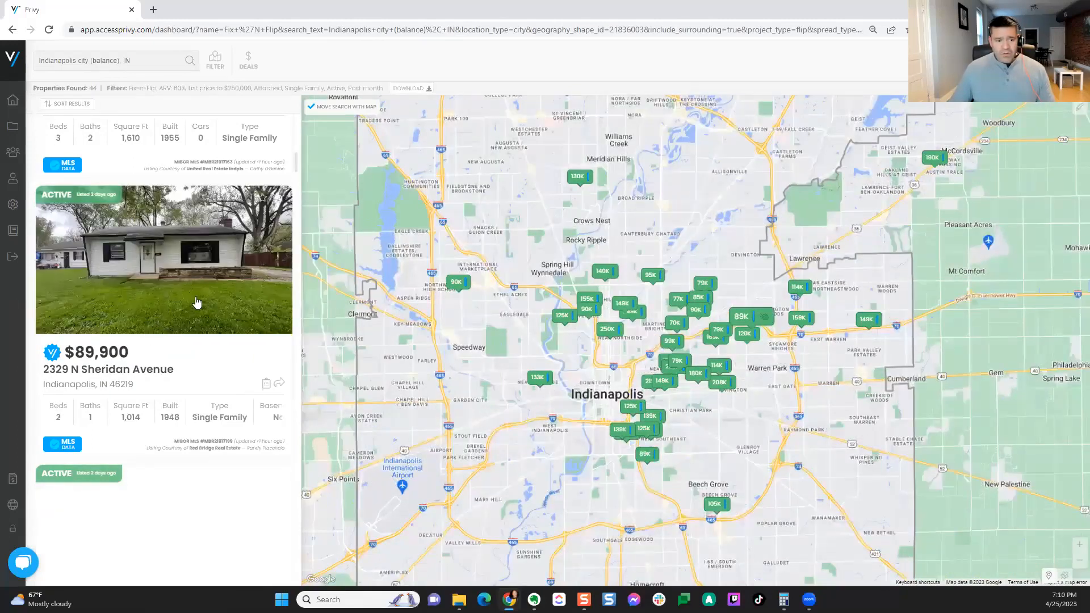
scroll(195, 301, down, 10)
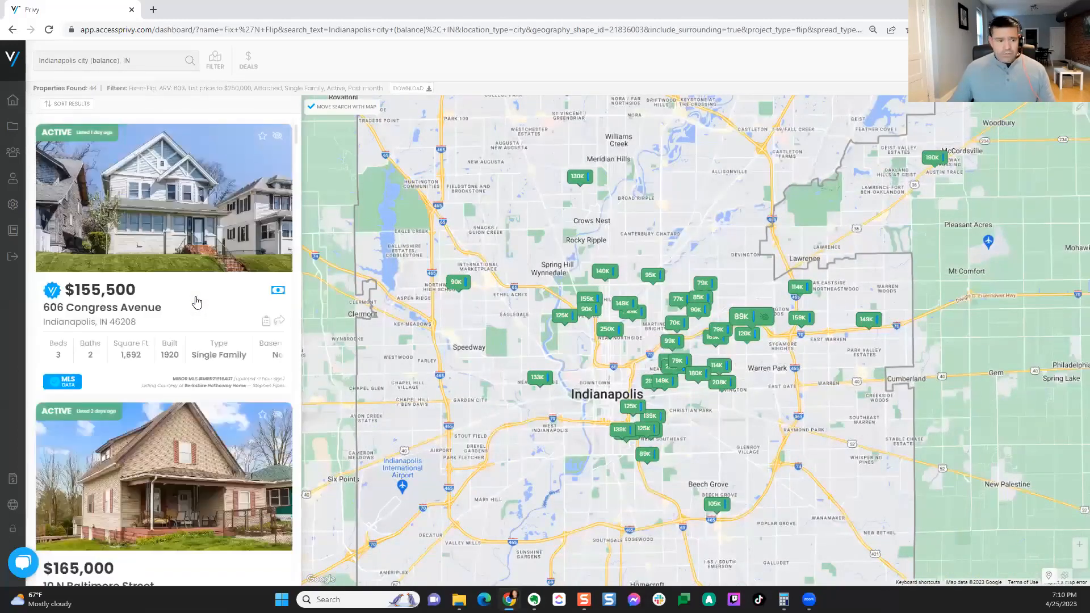
scroll(197, 301, down, 5)
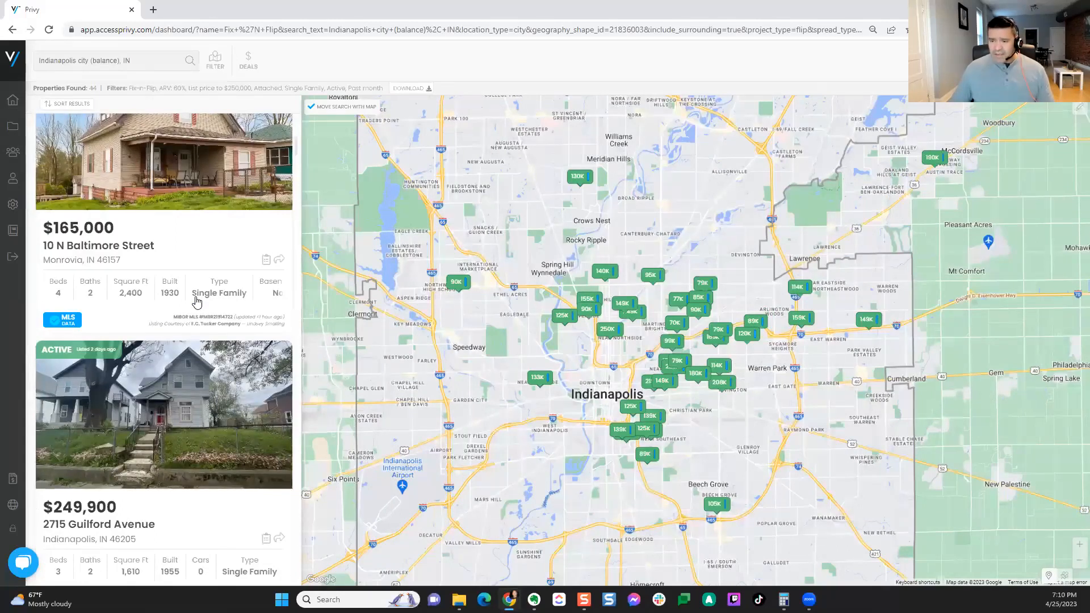
scroll(195, 301, down, 5)
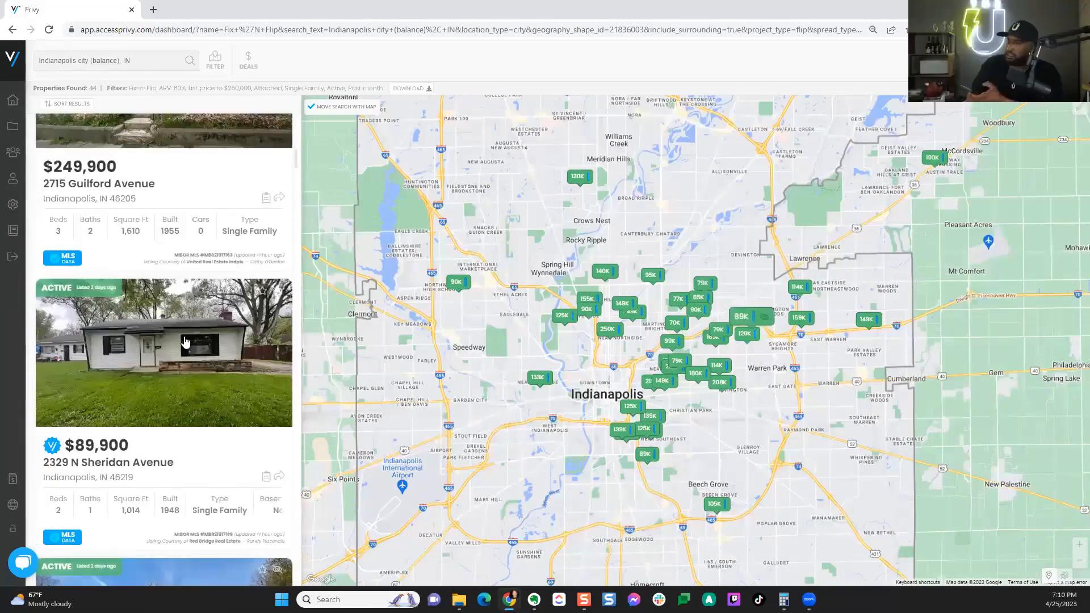
scroll(193, 329, down, 4)
scroll(197, 320, up, 3)
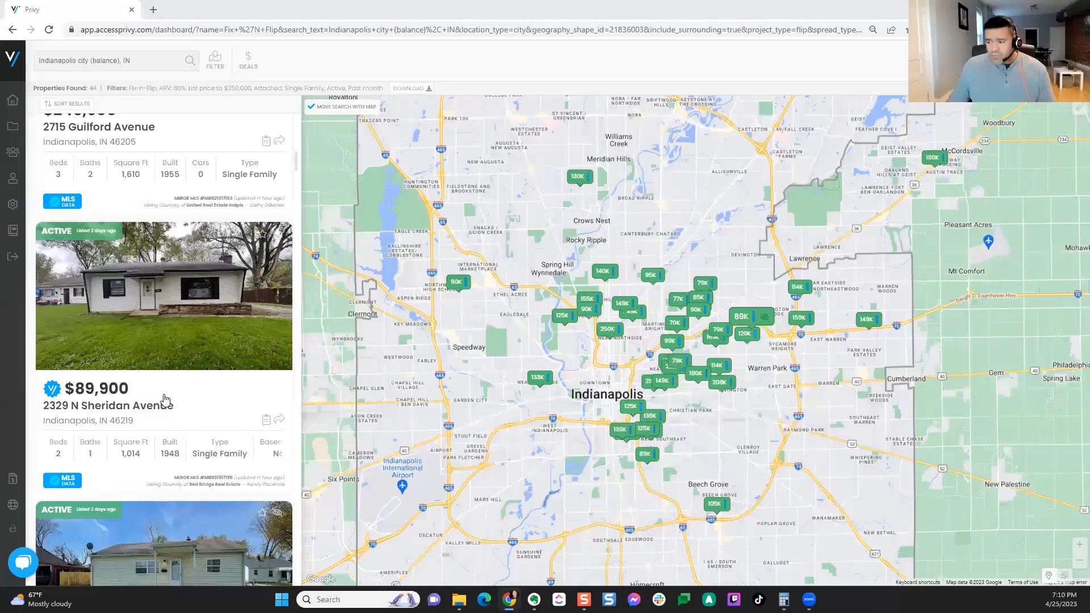
click(189, 317)
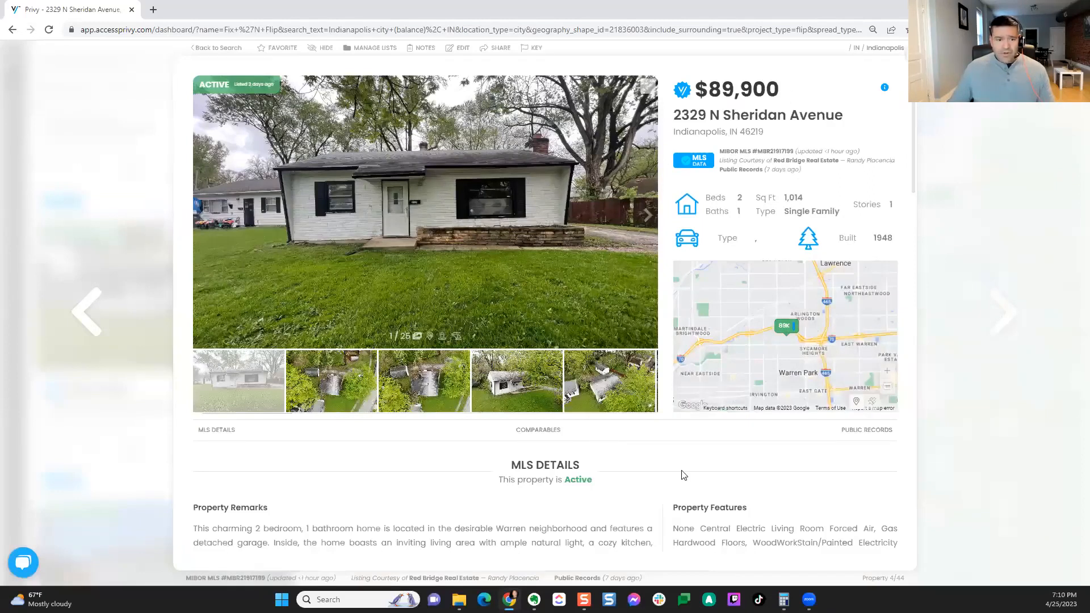
scroll(684, 476, down, 5)
scroll(866, 446, down, 15)
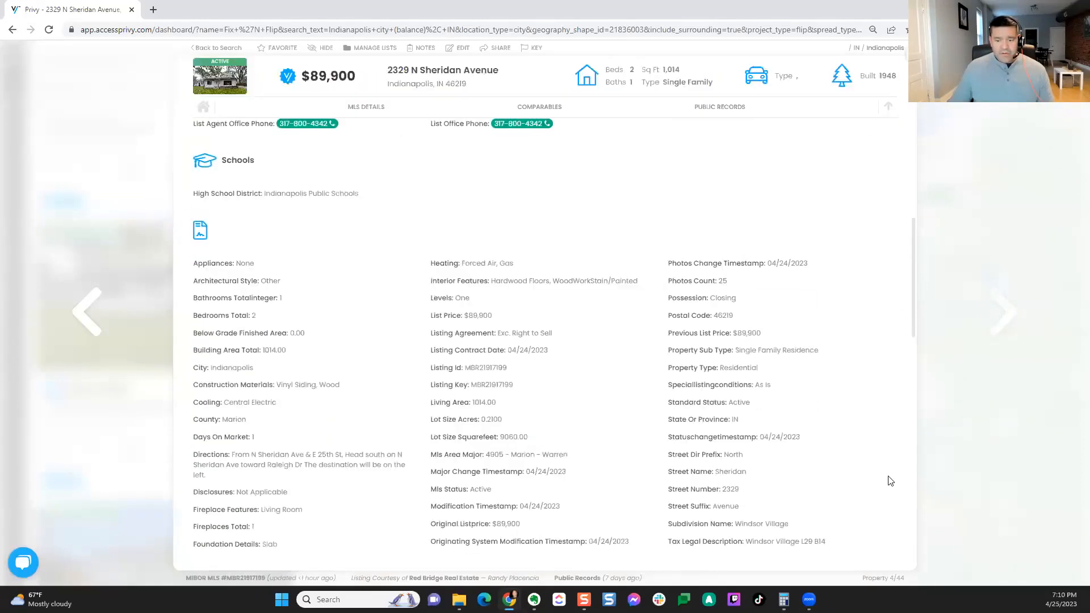
scroll(906, 496, up, 5)
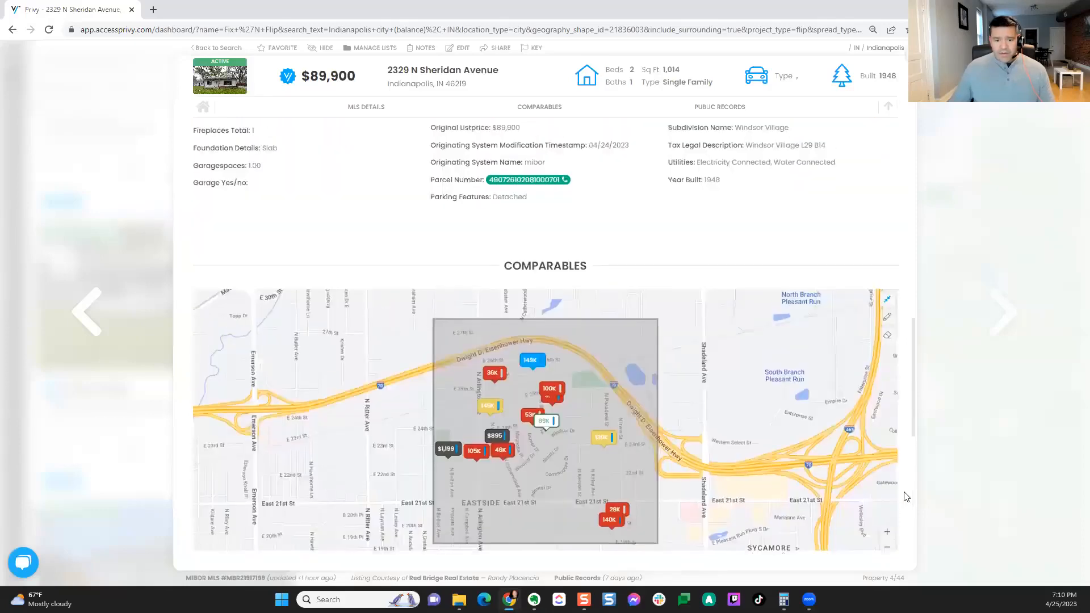
scroll(906, 497, down, 2)
scroll(906, 497, down, 2)
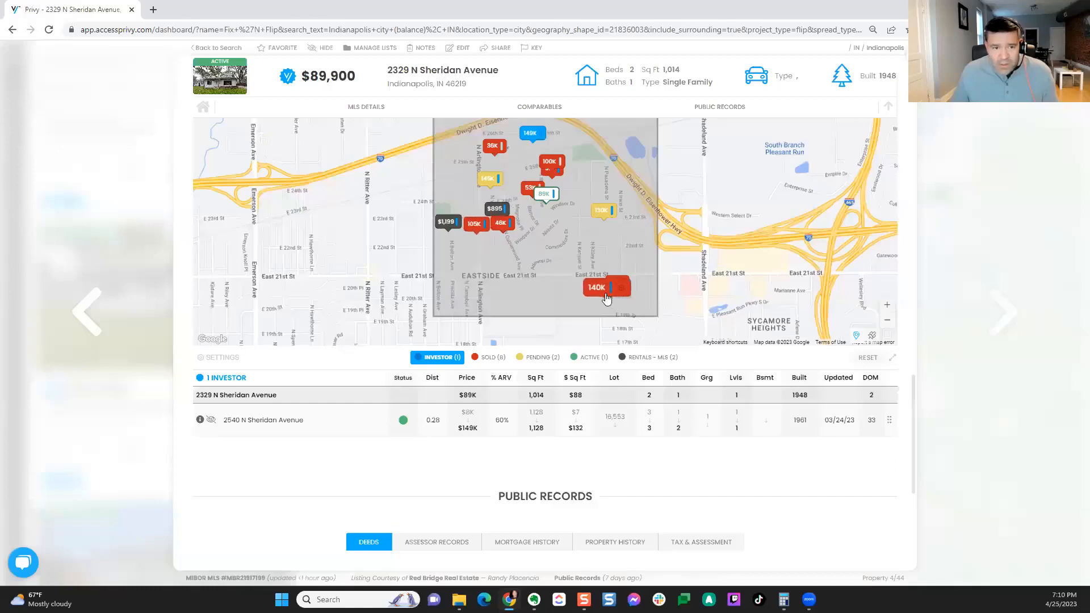
click(489, 357)
scroll(627, 460, down, 2)
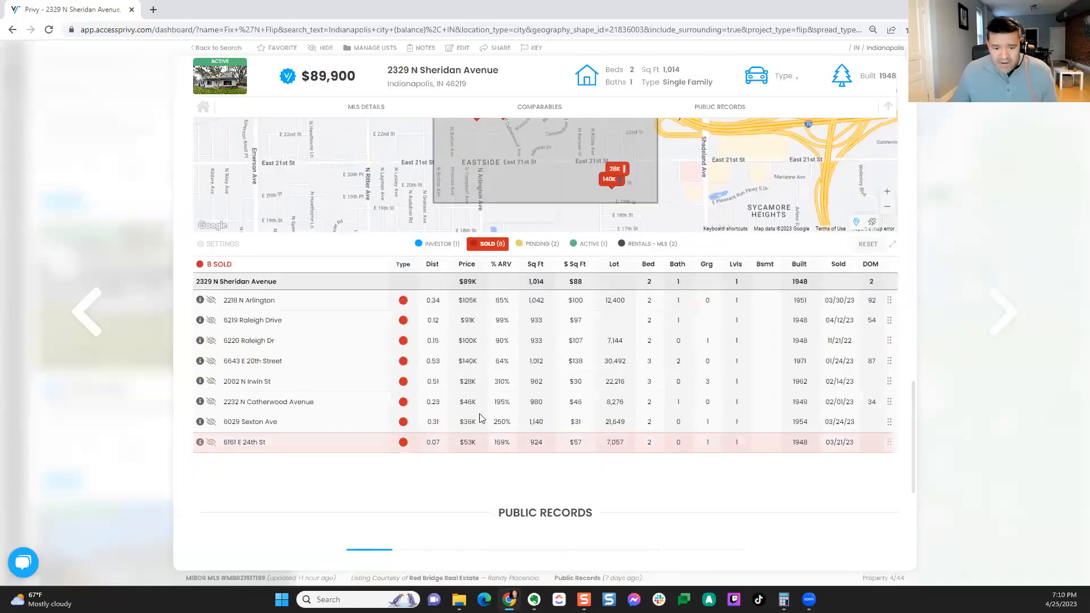
scroll(478, 405, up, 2)
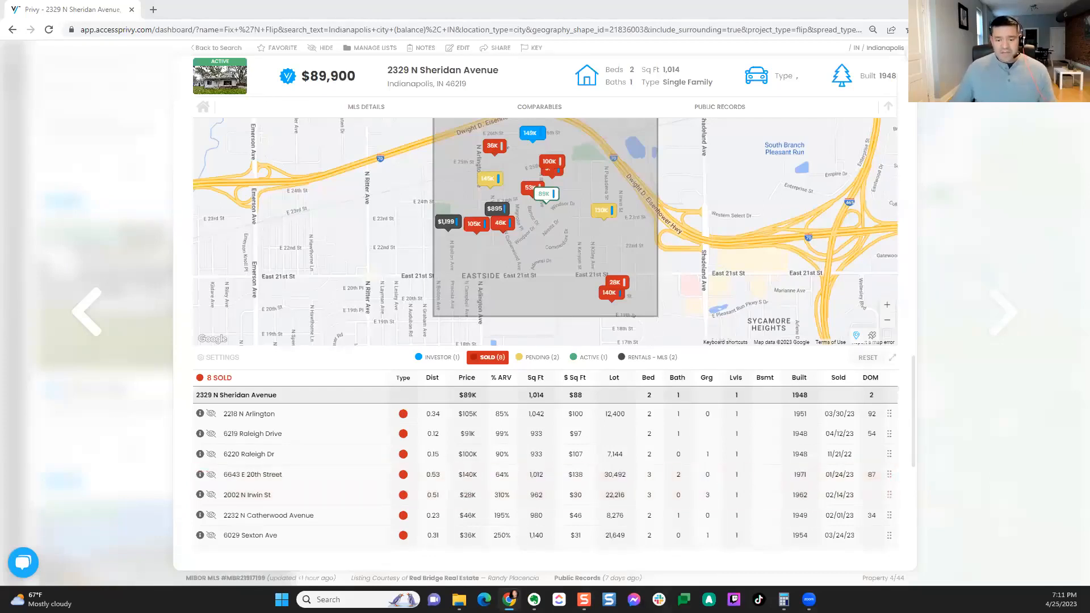
Step: Calculate 120,000 × 0.6 = 72,000 in Windows Calculator, then minimize it
click(784, 600)
click(635, 250)
click(450, 424)
click(534, 444)
triple_click(537, 485)
click(538, 484)
click(729, 344)
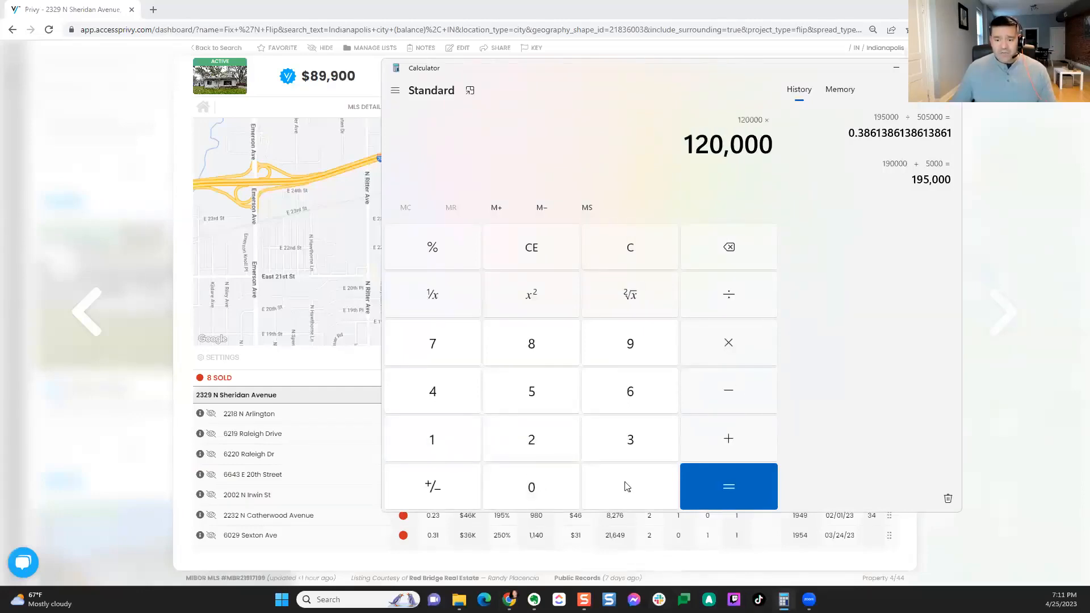
click(629, 486)
click(631, 392)
click(719, 489)
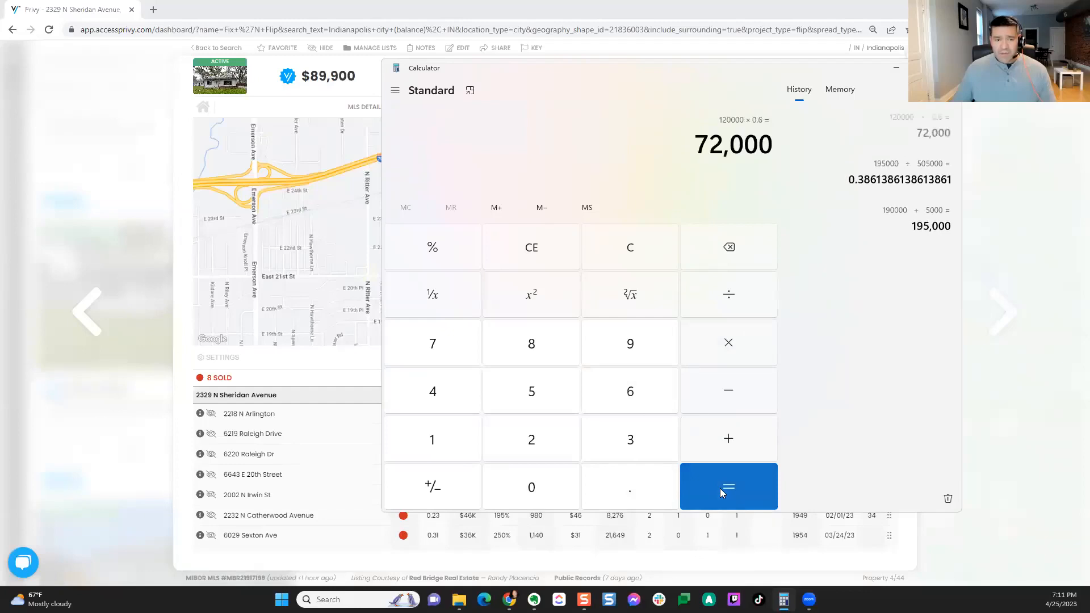
click(894, 67)
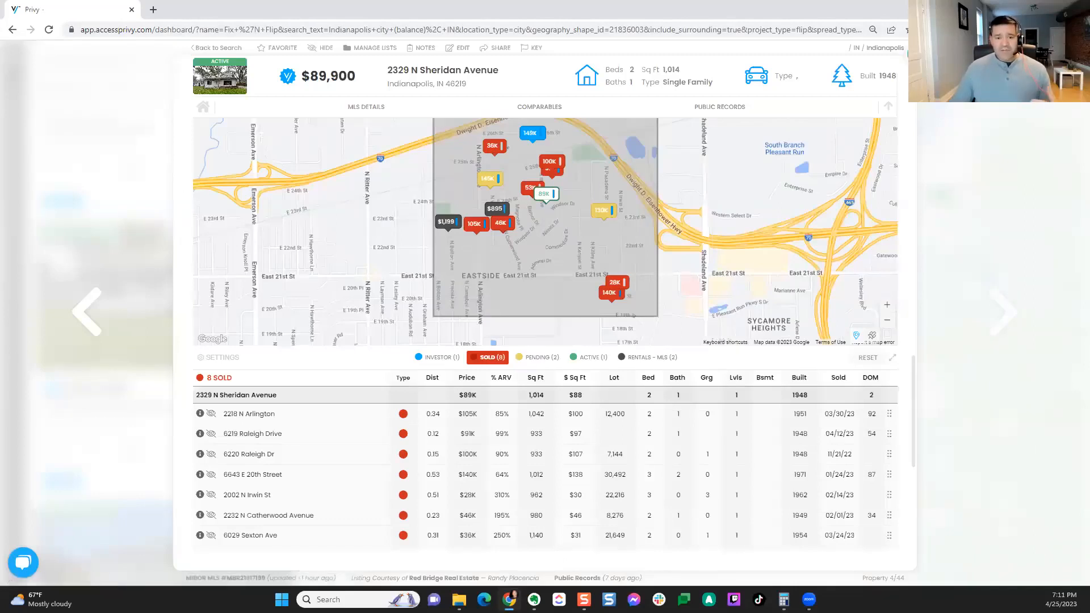
key(Escape)
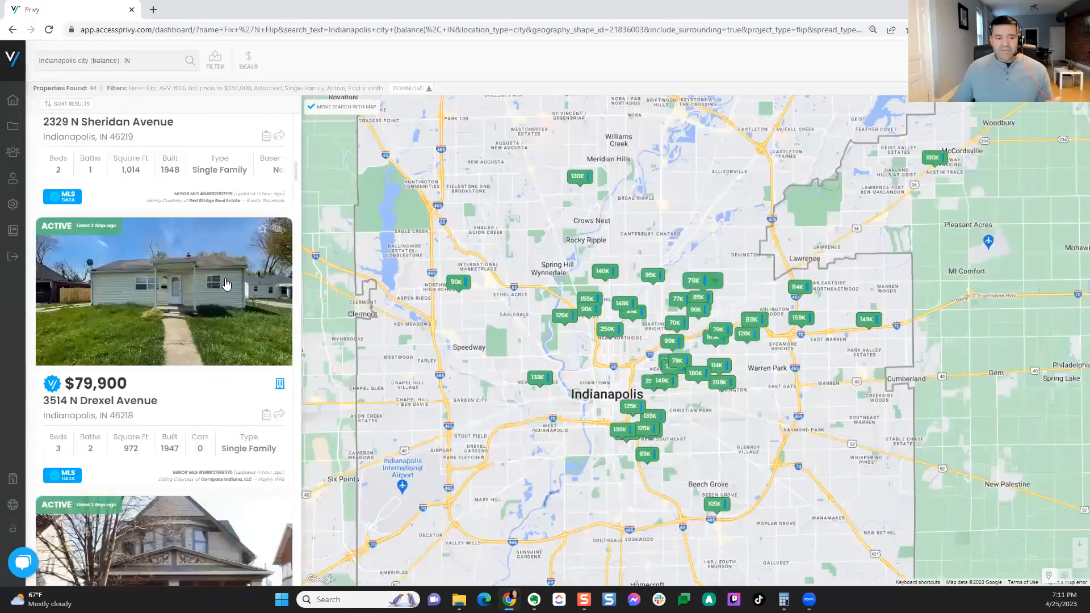
click(224, 279)
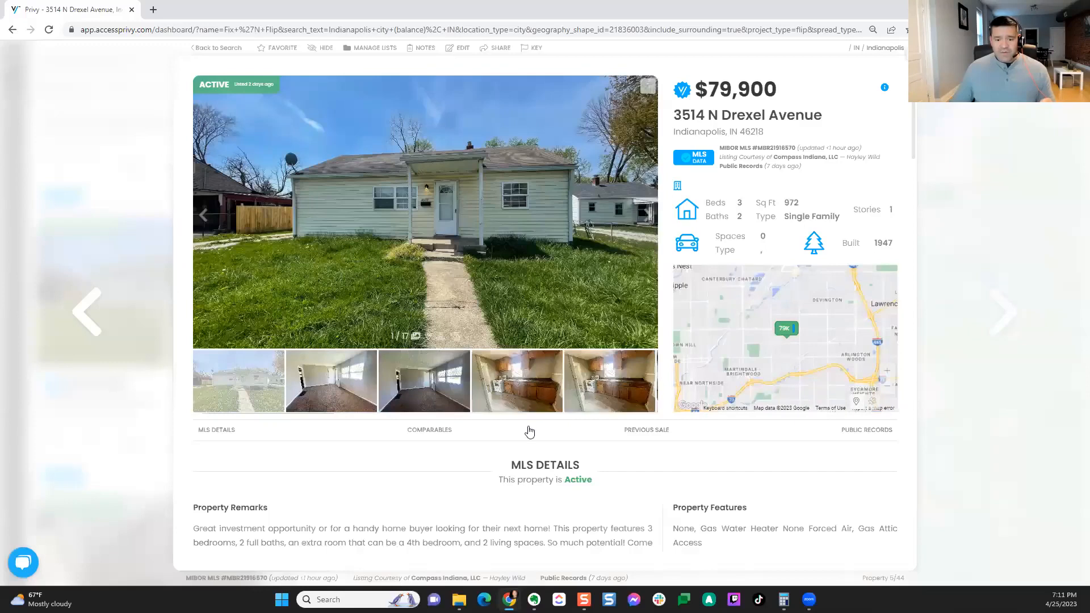
click(538, 391)
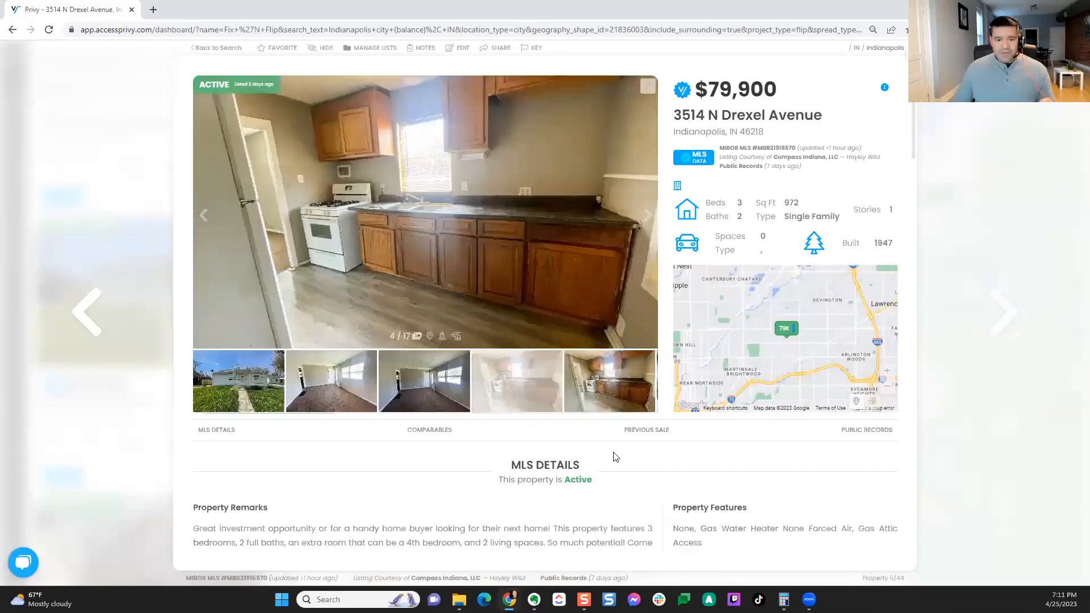
click(422, 429)
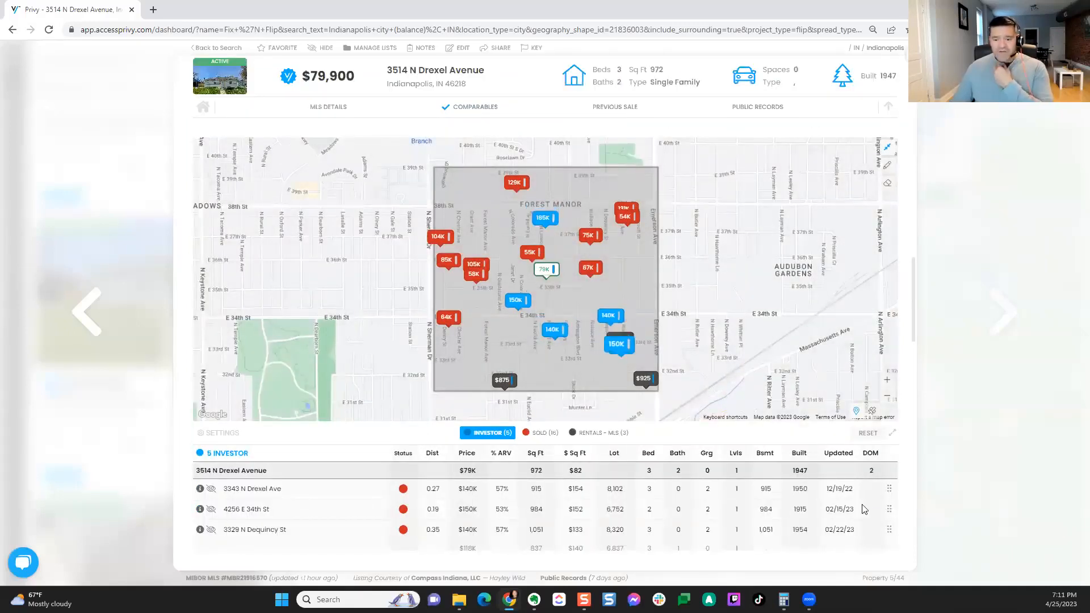
scroll(795, 513, down, 1)
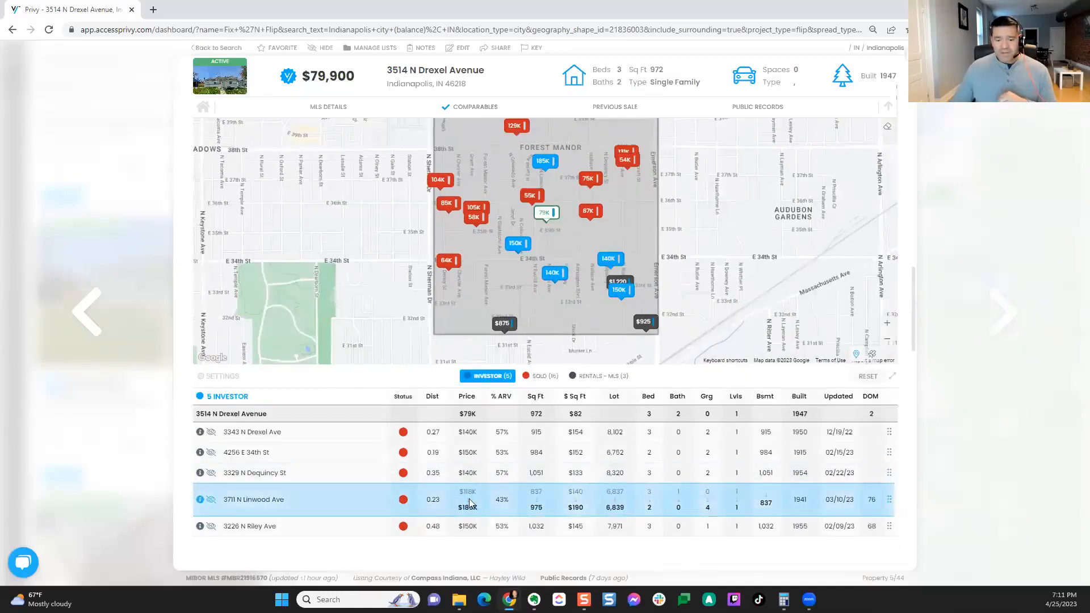
click(431, 396)
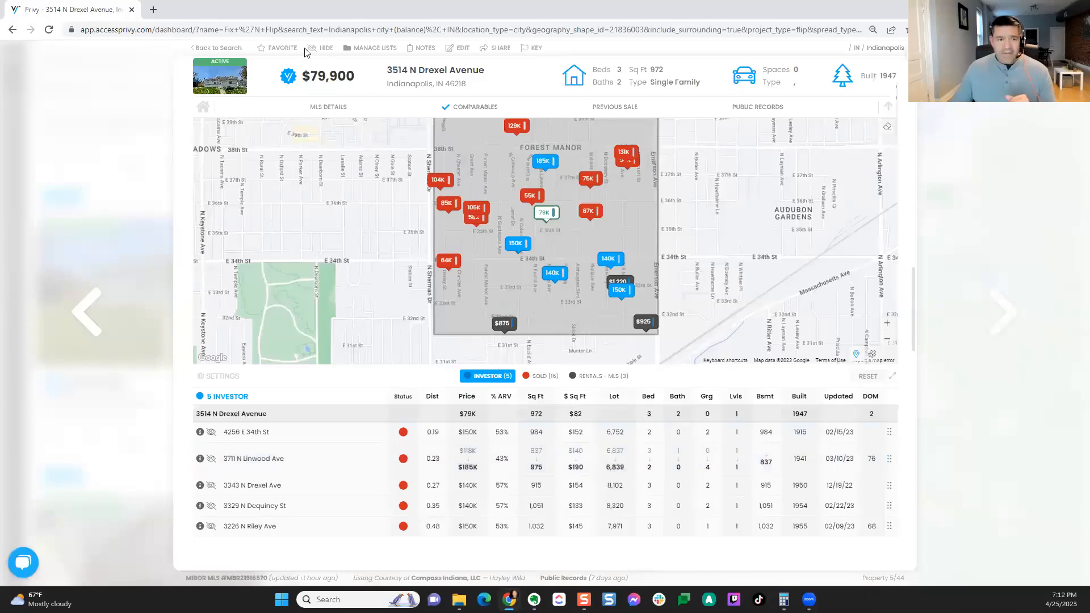
click(488, 50)
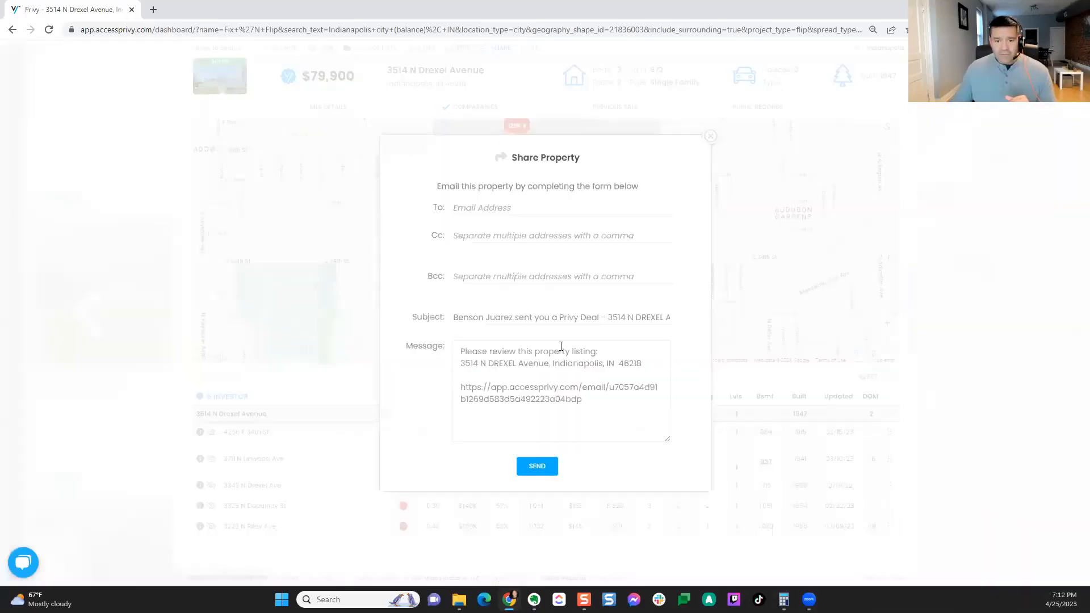
drag(583, 399, 456, 363)
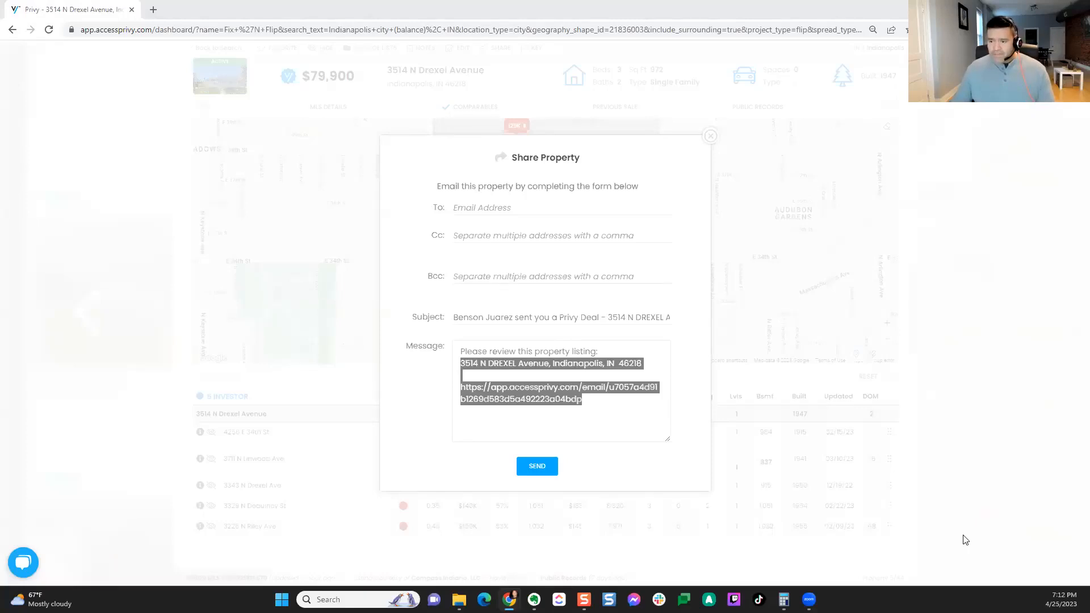
click(708, 140)
click(710, 137)
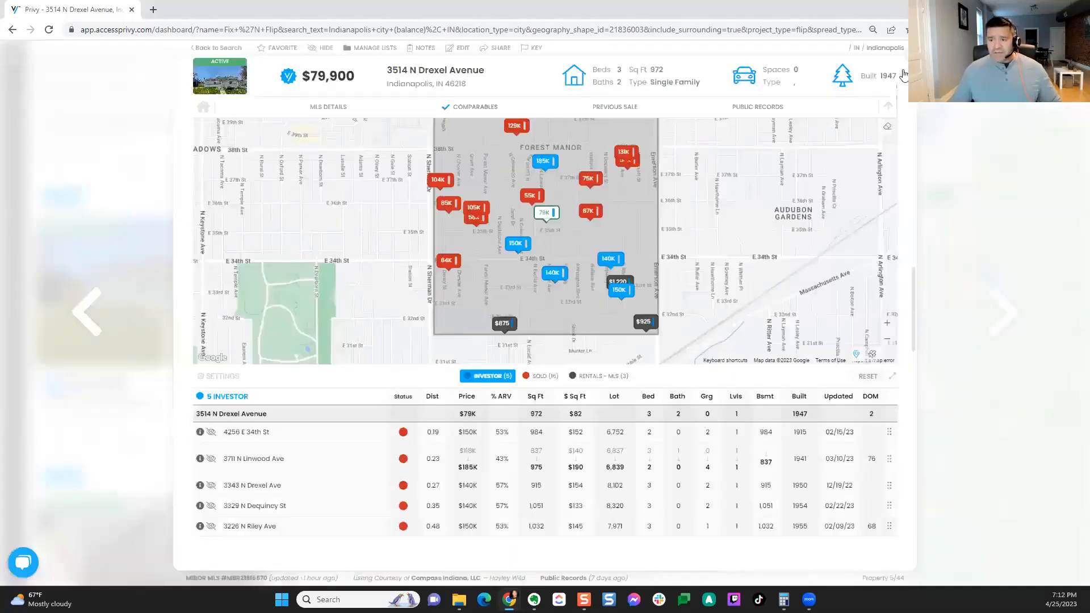
Step: Close the Drexel Avenue listing and show Privy's United States data-coverage map
click(16, 508)
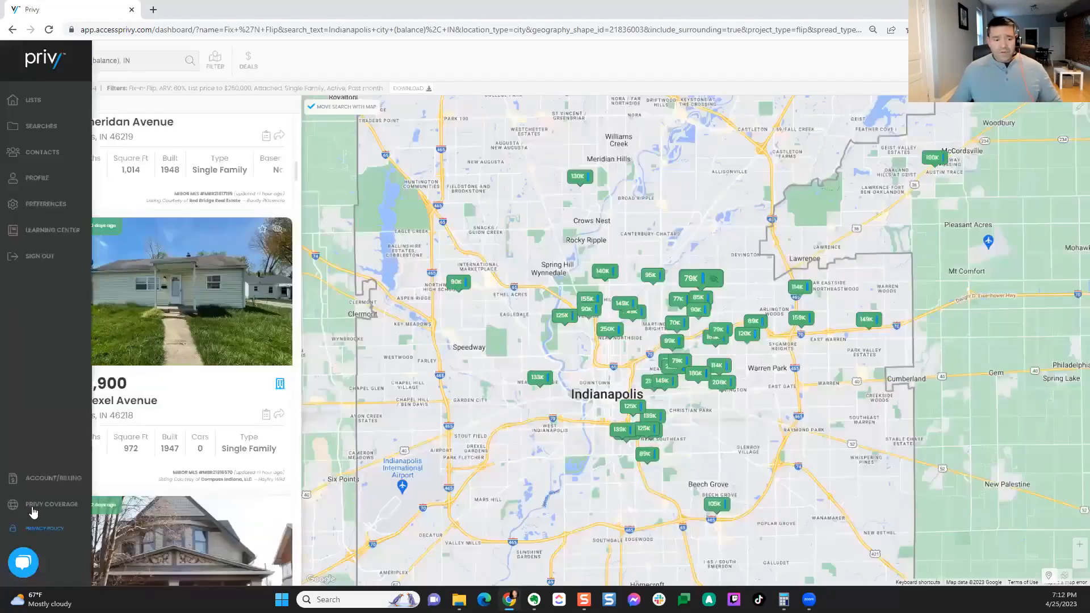
click(40, 511)
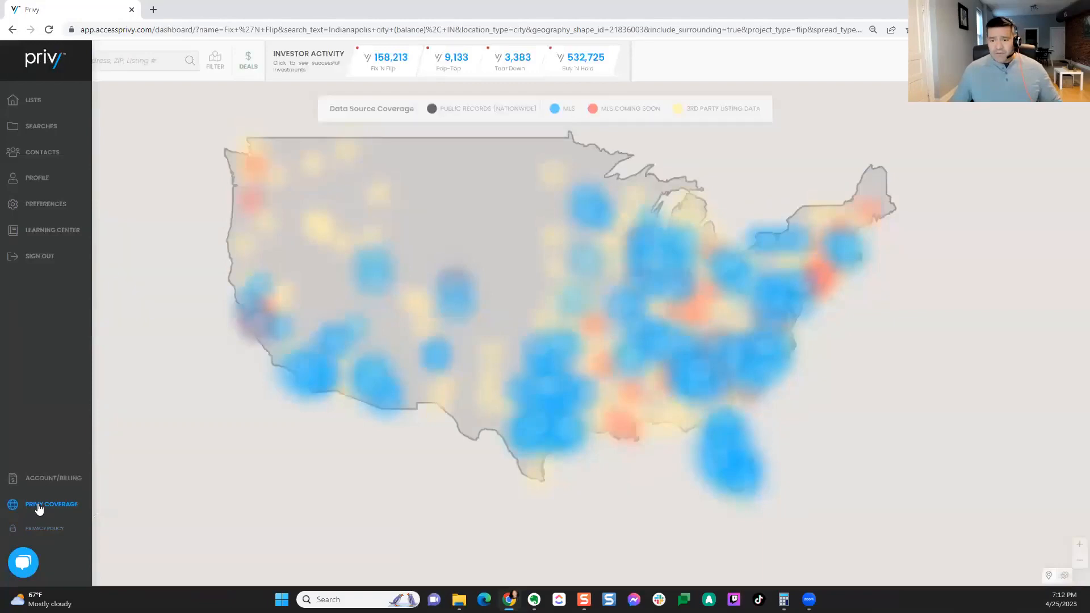
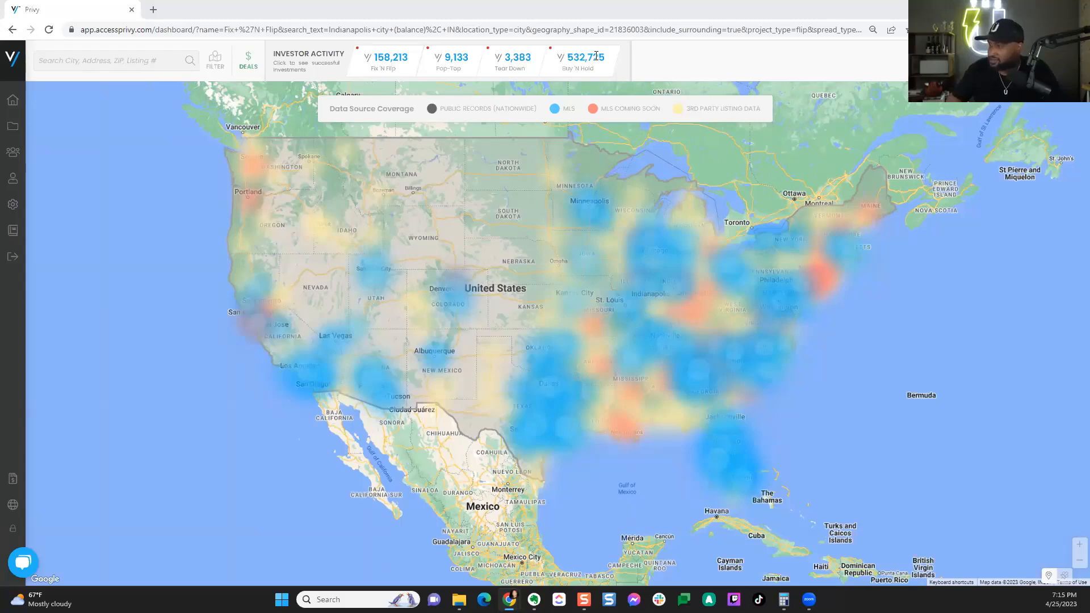
Step: Zoom from the Colorado cluster into Denver, showing 2,306 properties and their clusters
click(453, 303)
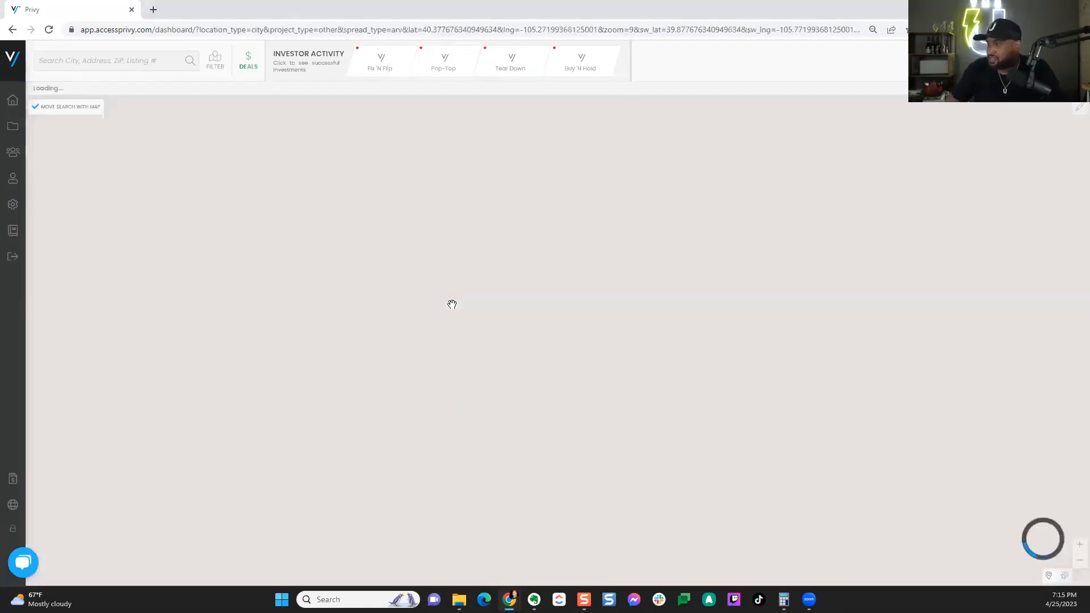
scroll(599, 498, up, 1)
drag(660, 570, 639, 458)
scroll(639, 457, up, 1)
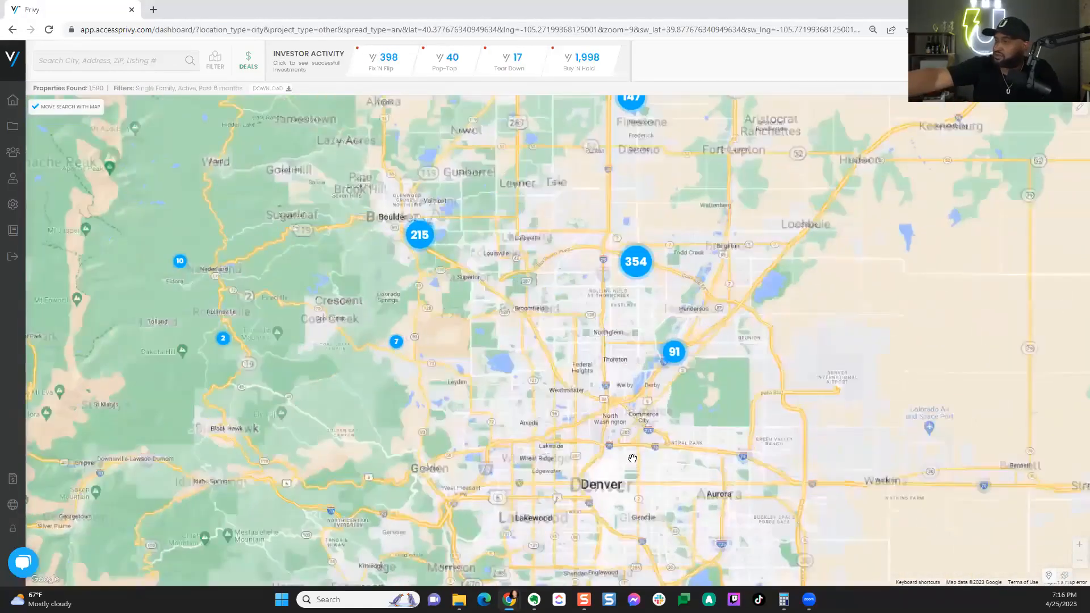
scroll(633, 459, down, 1)
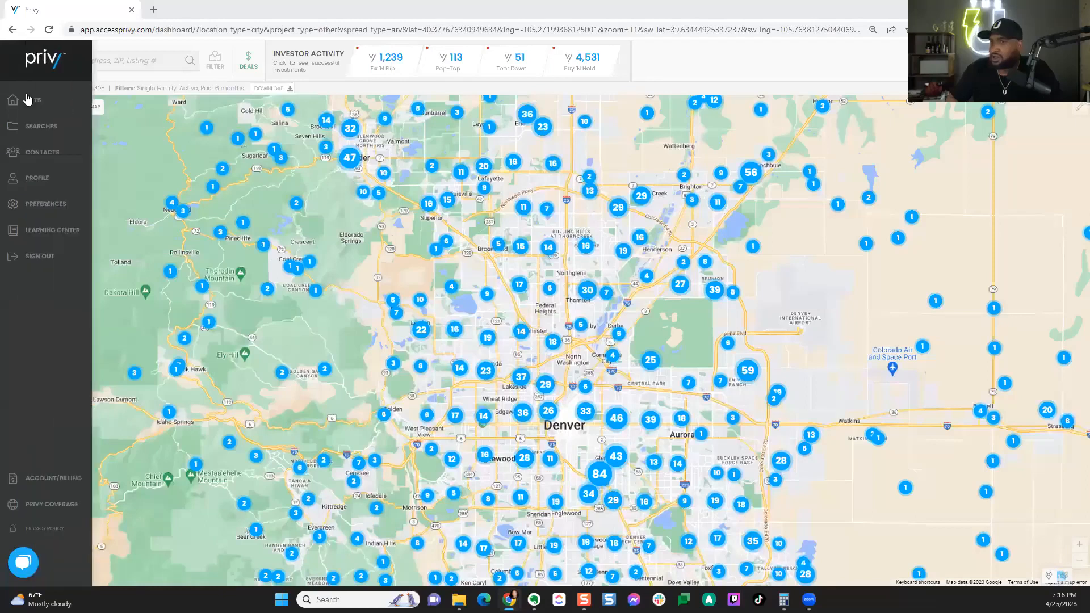
Step: Paste the street address into the search and open the McKinney, TX property
click(120, 61)
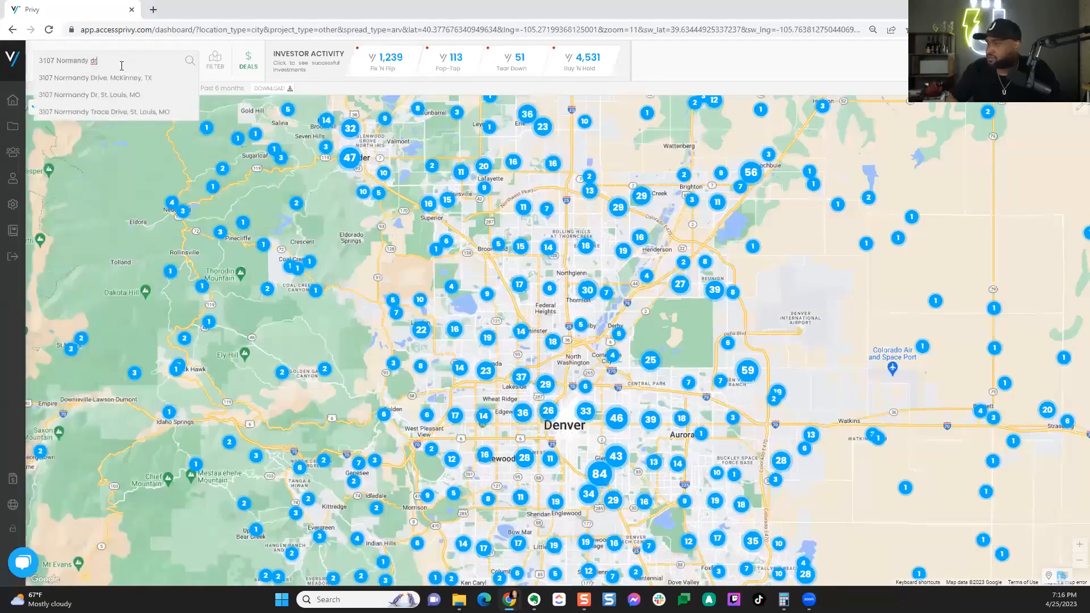
click(128, 79)
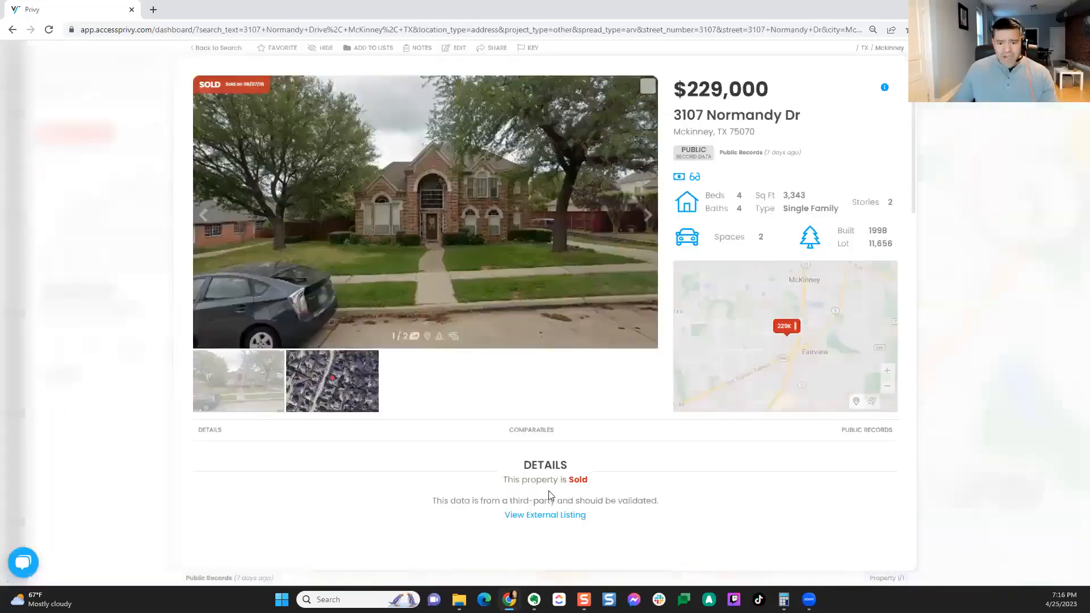
Step: Scroll down to Public Records and show the property's Mortgage History
scroll(846, 500, down, 1)
scroll(851, 476, down, 4)
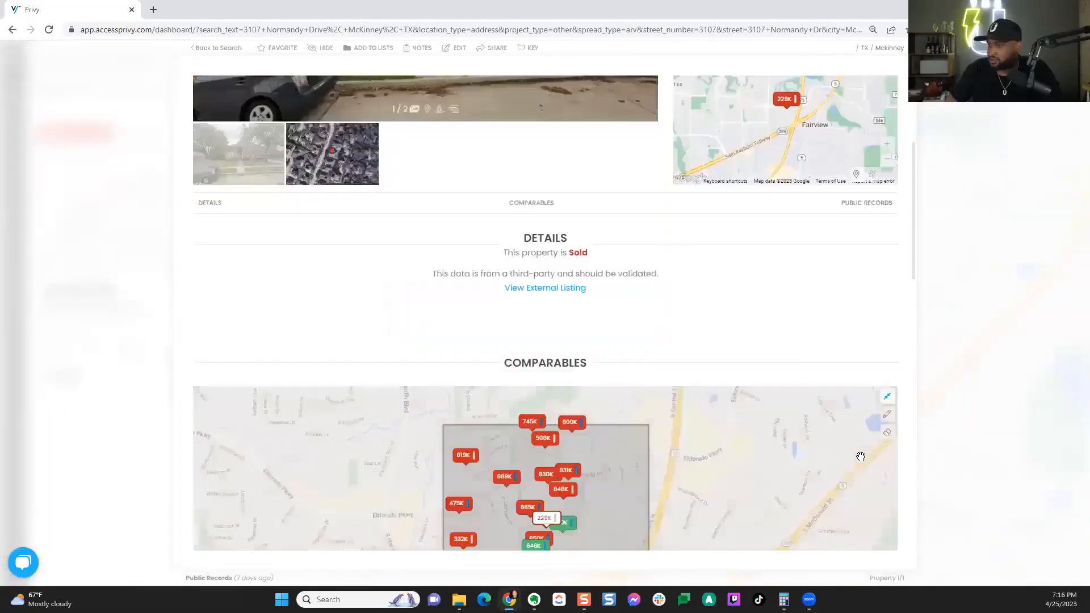
scroll(906, 385, down, 3)
scroll(905, 384, down, 3)
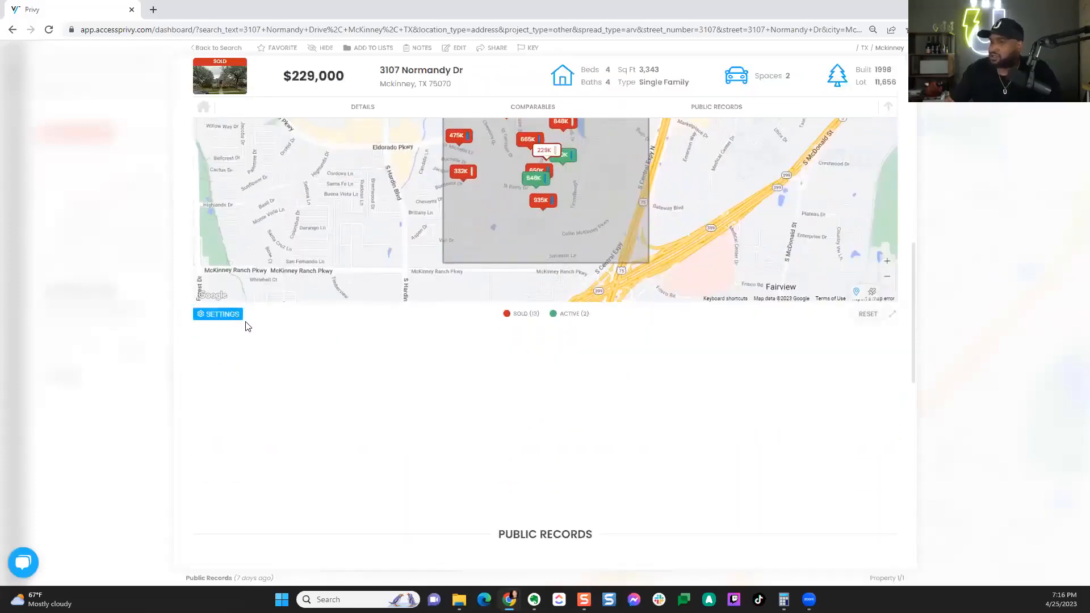
scroll(261, 363, down, 5)
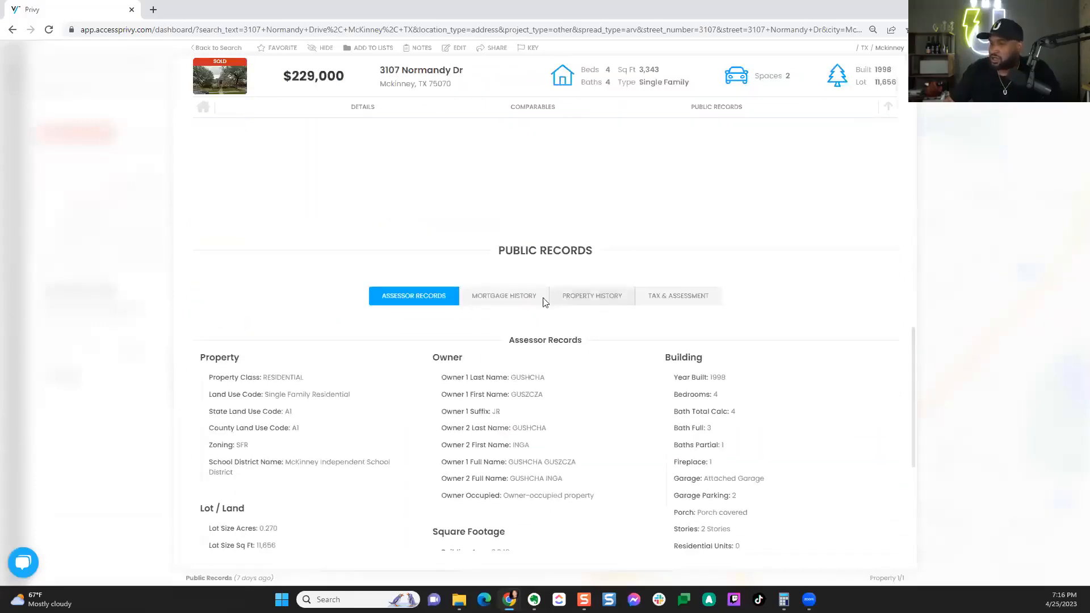
click(541, 296)
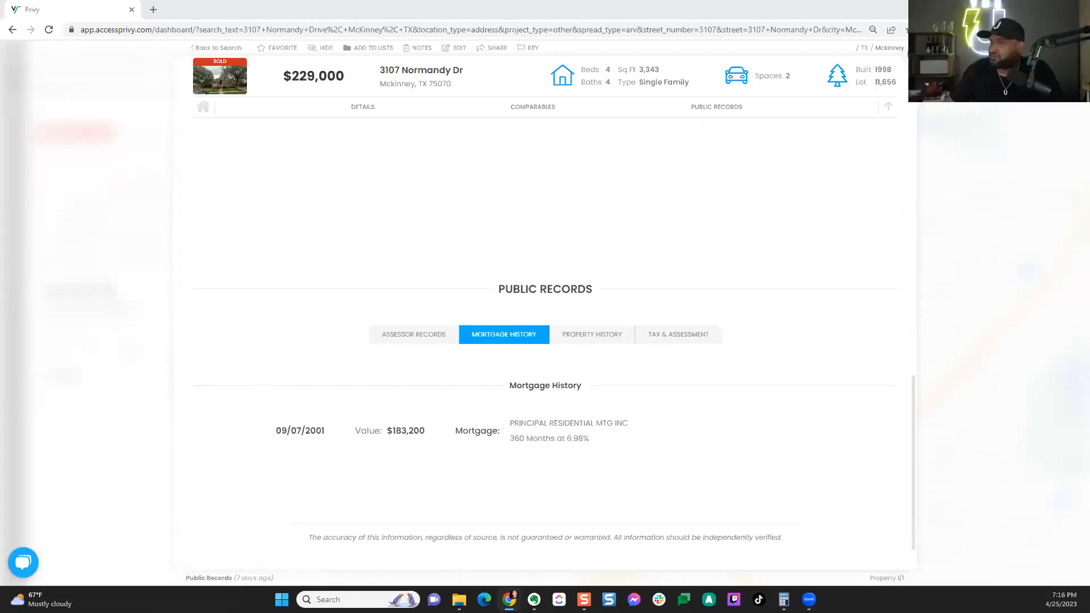
Step: Close the McKinney property details and trim the search to just the Normandy street
click(162, 118)
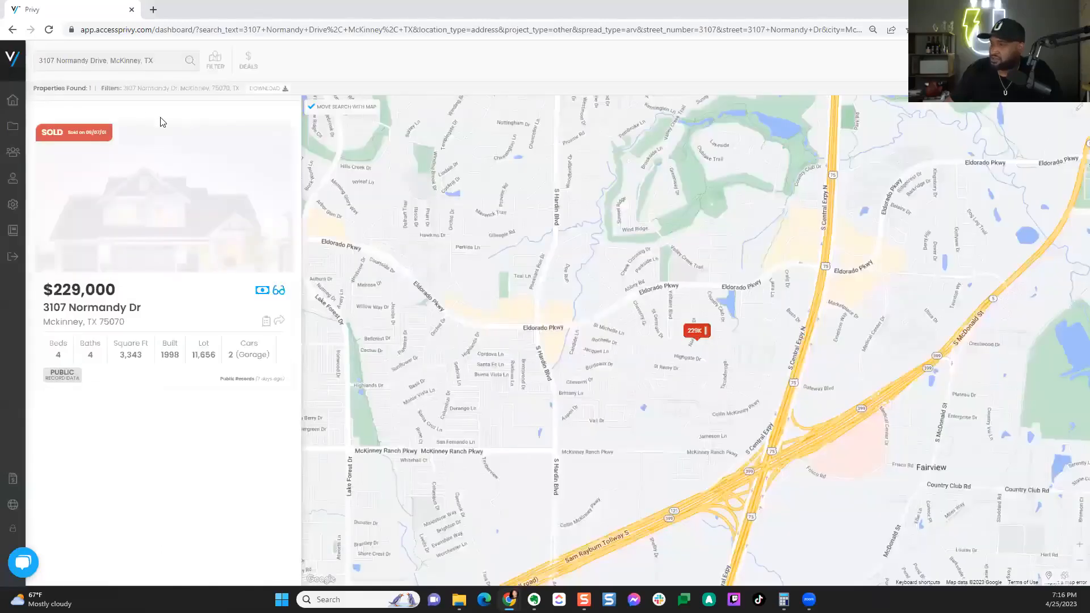
click(160, 64)
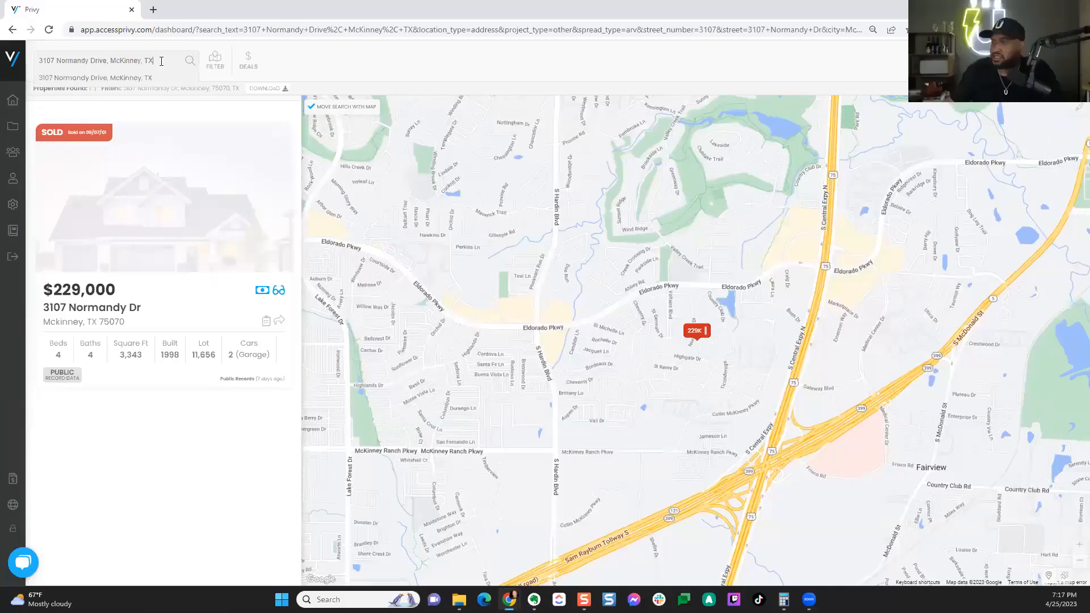
key(BackSpace)
key(BackSpace)
key(BackSpace)
key(BackSpace)
key(BackSpace)
key(BackSpace)
key(BackSpace)
key(BackSpace)
key(BackSpace)
key(BackSpace)
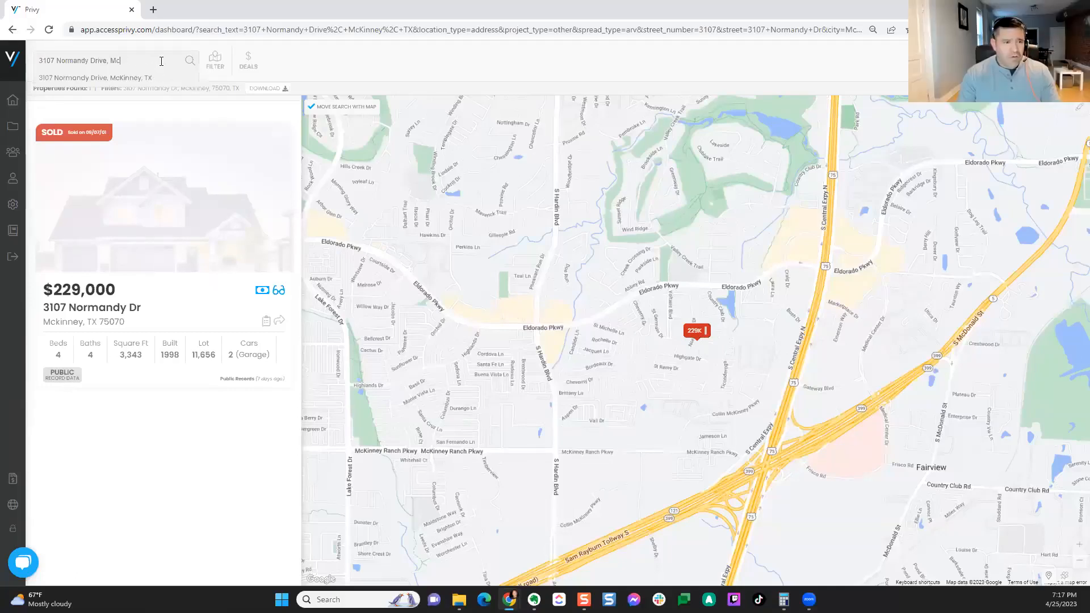
key(BackSpace)
key(BackSpace)
key(BackSpace)
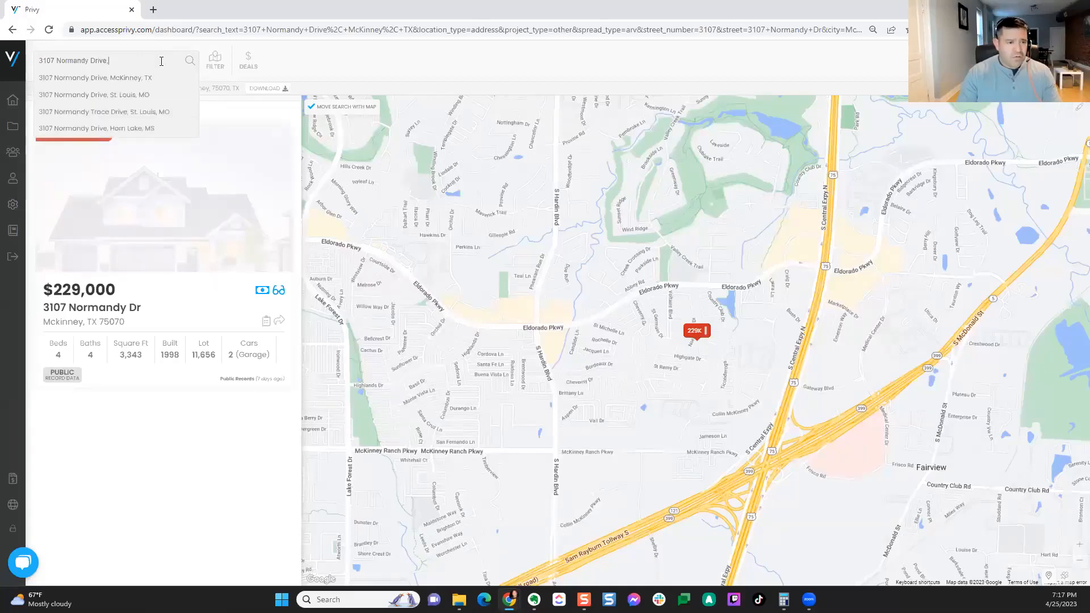
key(BackSpace)
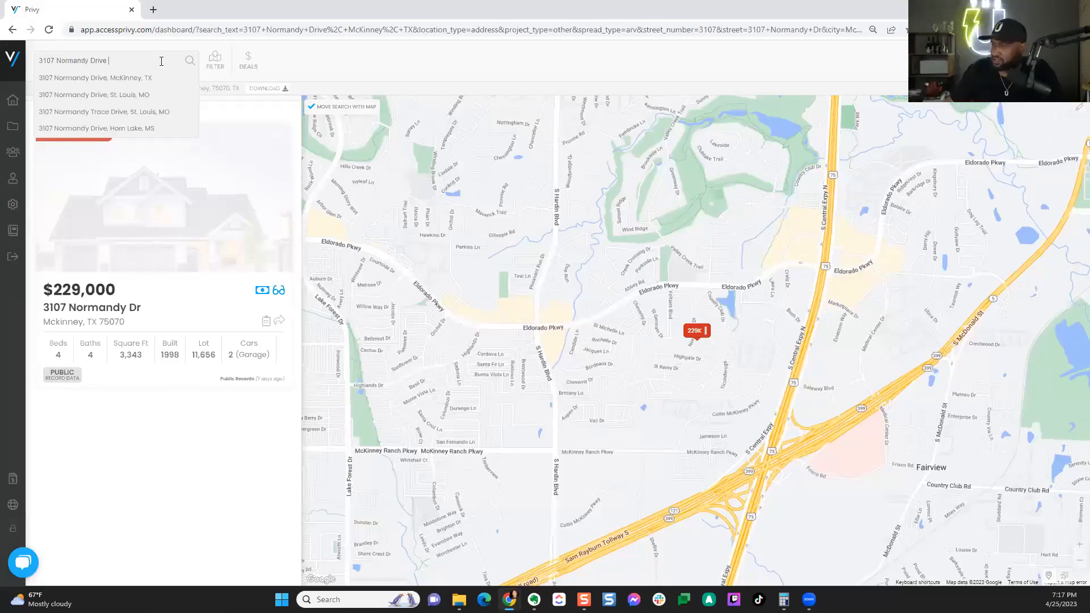
key(BackSpace)
key(BackSpace)
key(BackSpace)
key(BackSpace)
key(BackSpace)
key(BackSpace)
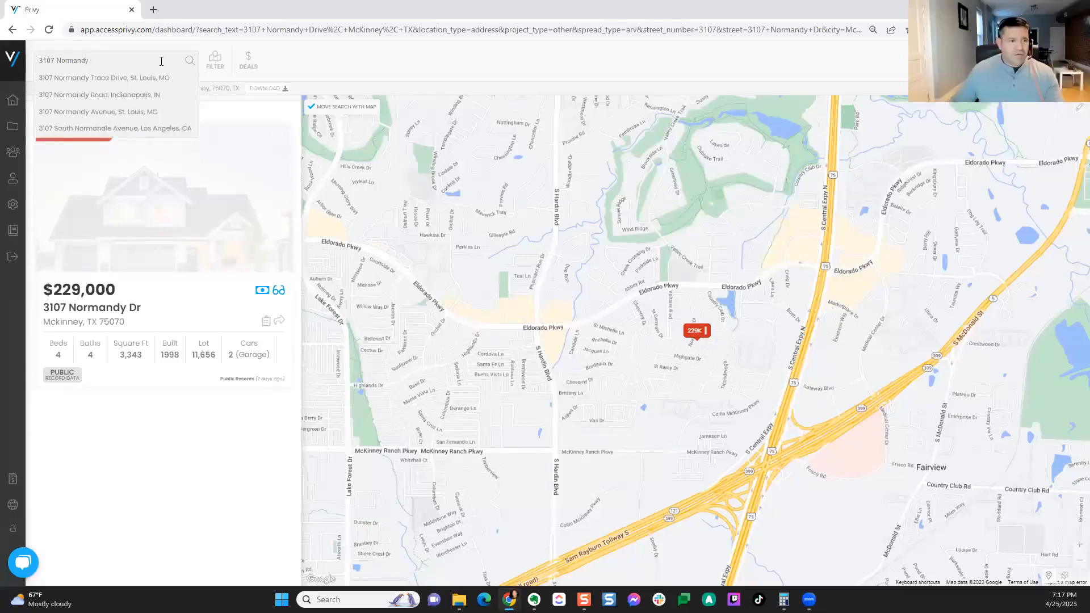
Step: Open the Normandy Rd property in Indianapolis, IN and show its mortgage history
click(126, 101)
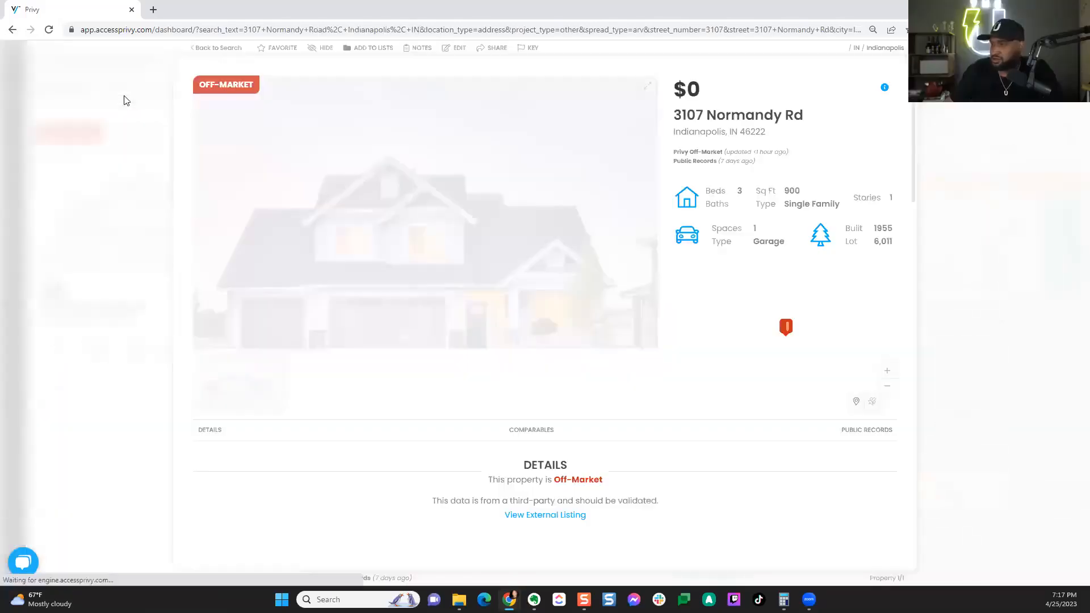
scroll(684, 503, down, 3)
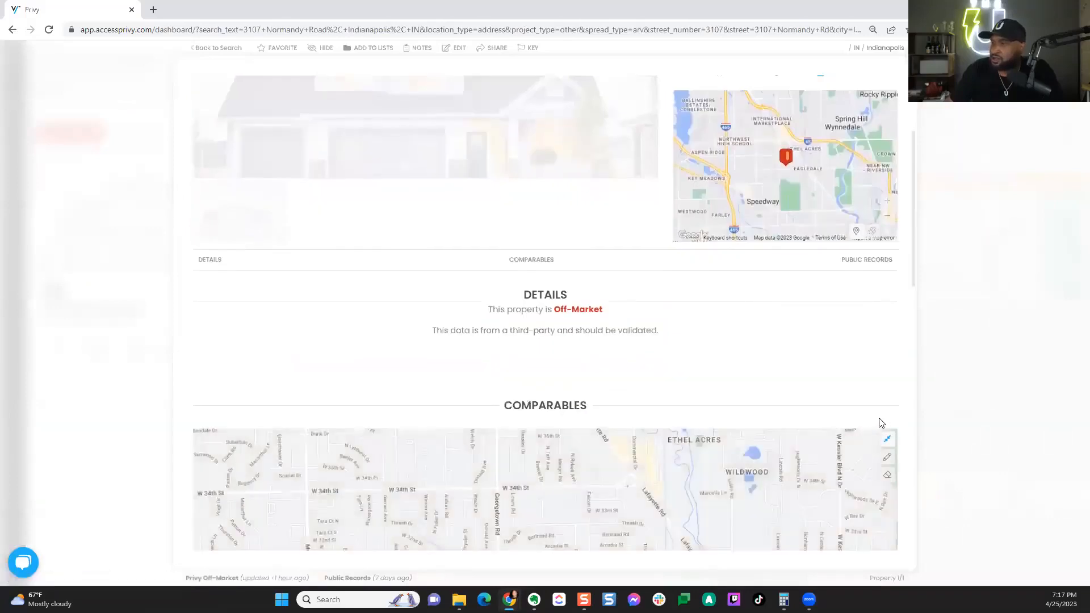
scroll(889, 408, down, 8)
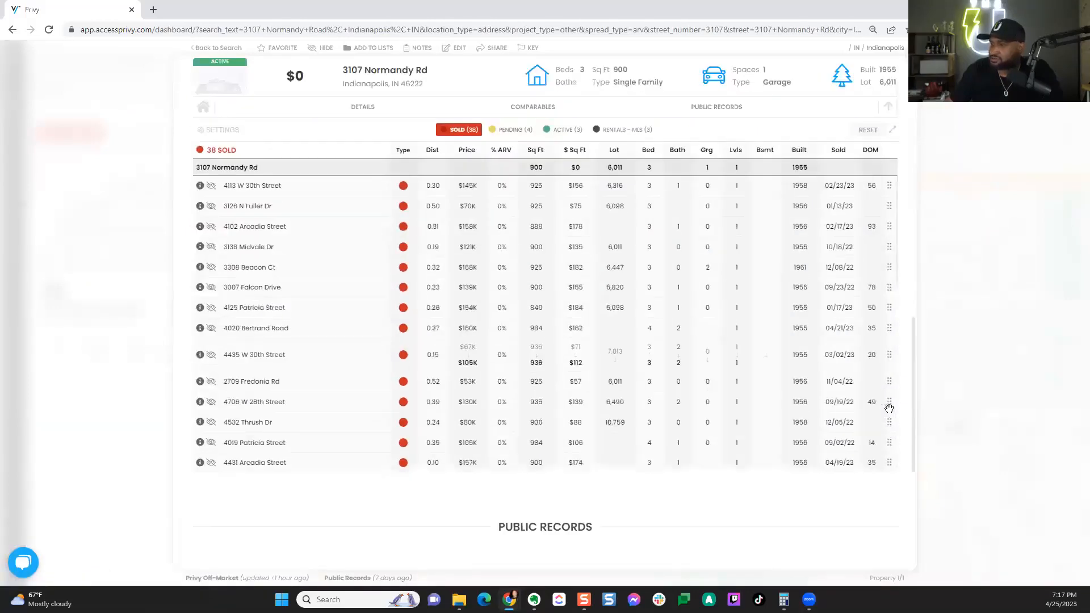
scroll(657, 491, down, 4)
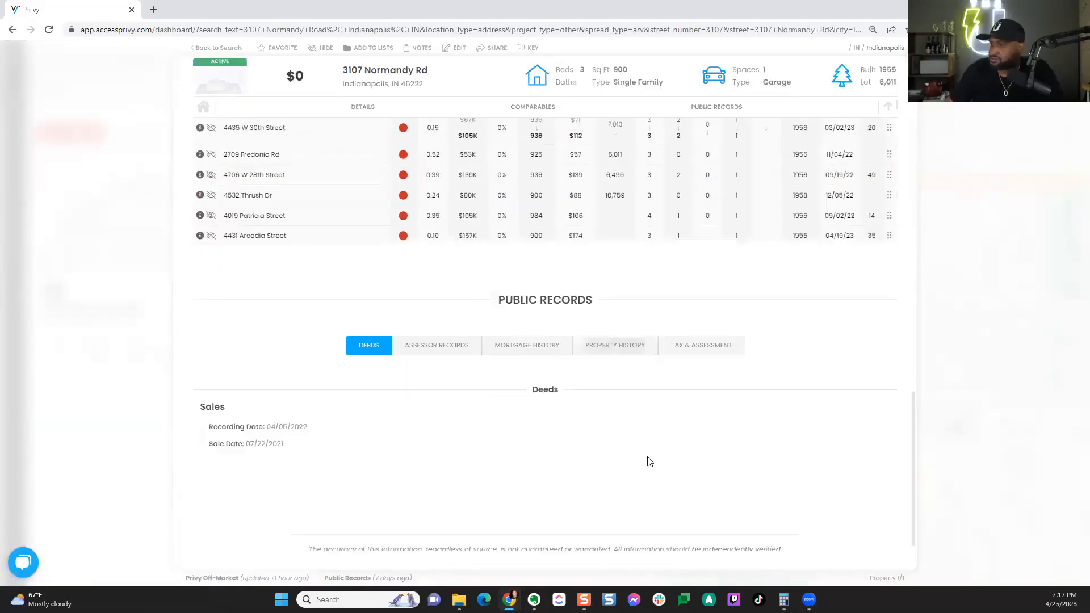
click(533, 350)
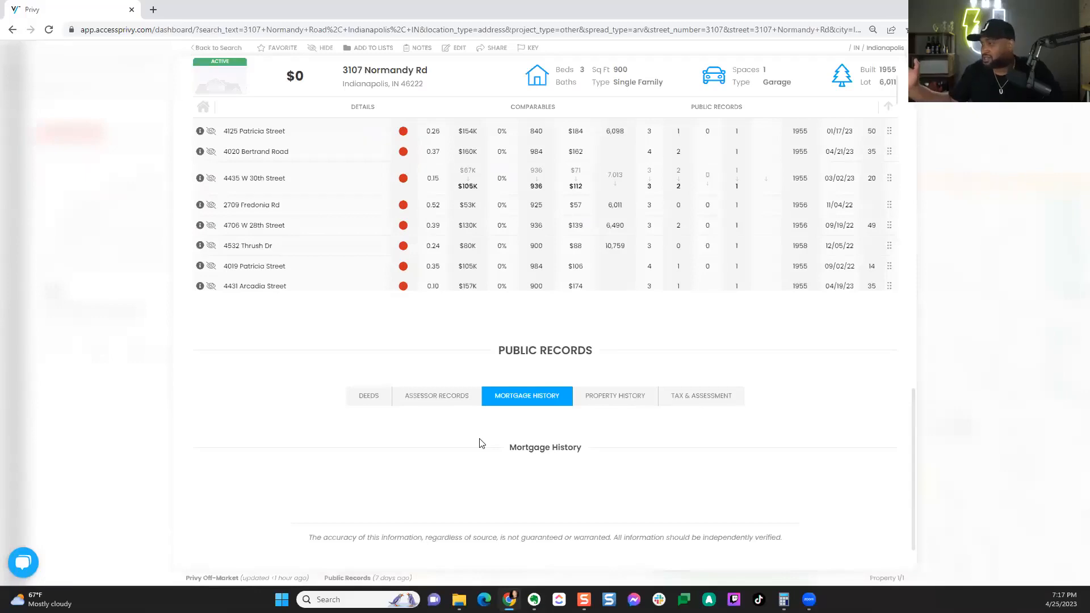
Step: Sort the 38 sold comparables by distance, nearest first
scroll(485, 444, up, 1)
scroll(487, 444, up, 3)
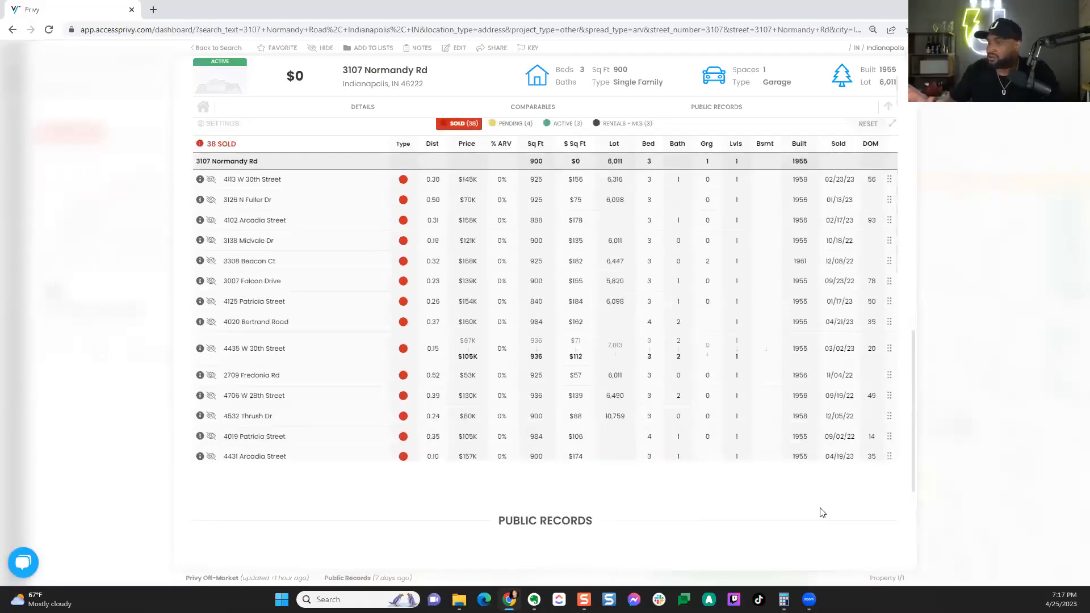
scroll(902, 503, up, 1)
scroll(901, 503, up, 2)
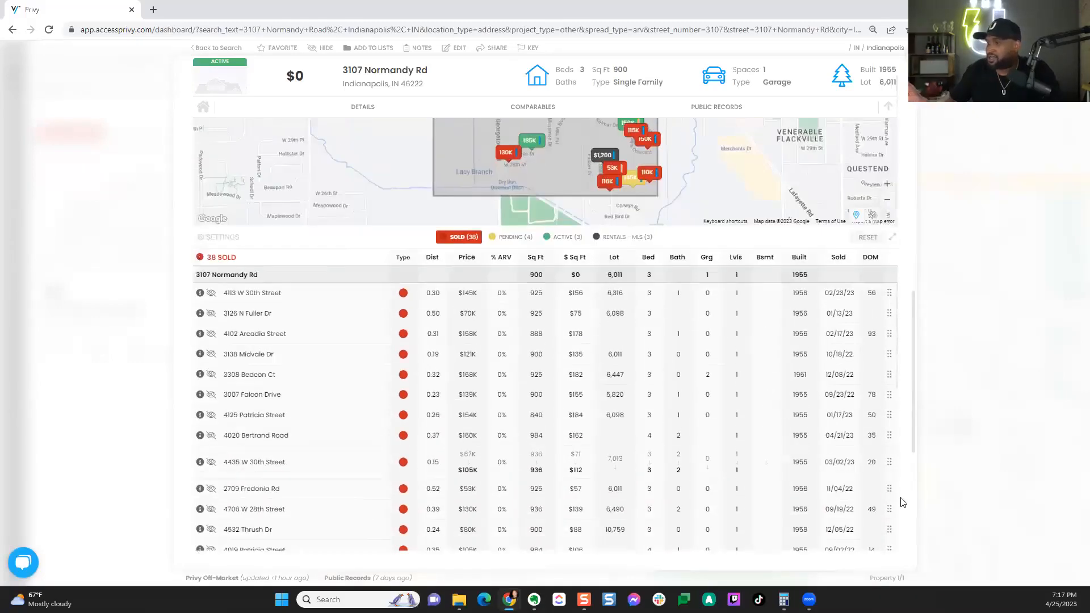
scroll(902, 502, down, 1)
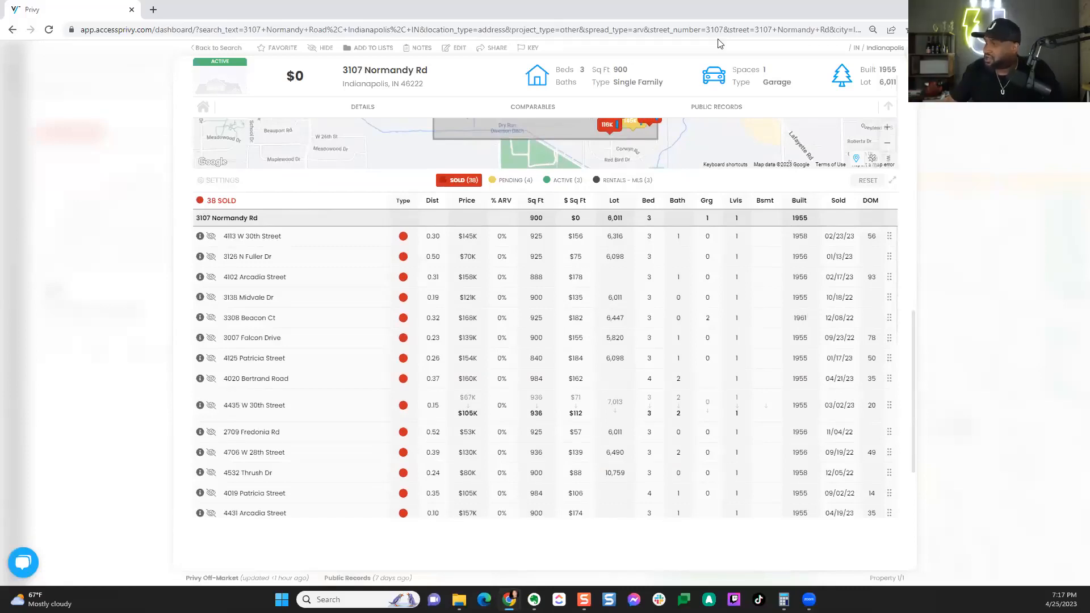
click(431, 201)
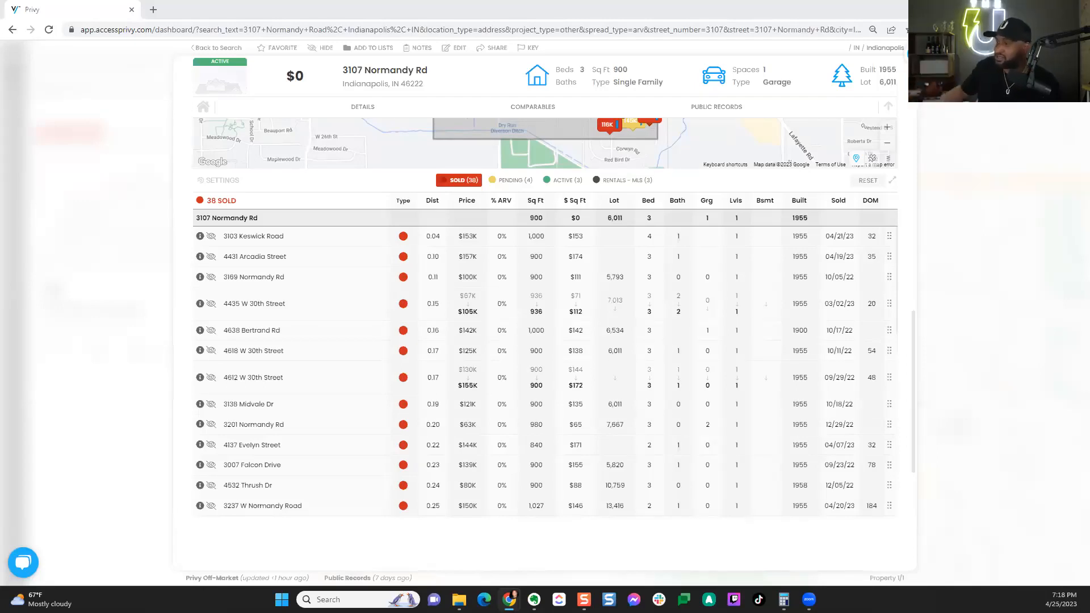
Step: Close the property, reset all search filters to defaults, and rerun the search
click(138, 279)
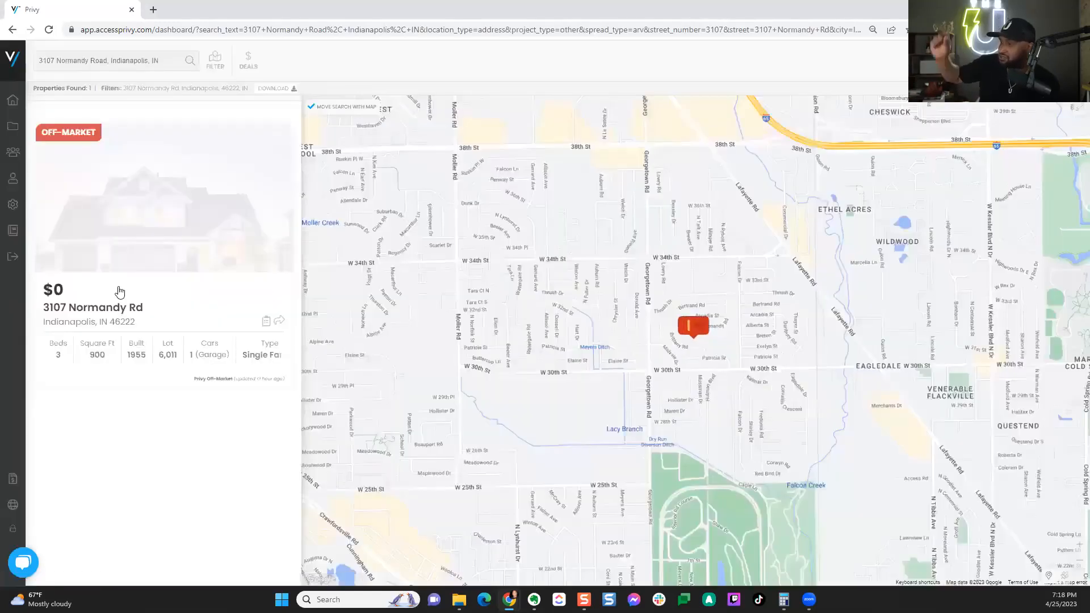
mouse_move(25, 502)
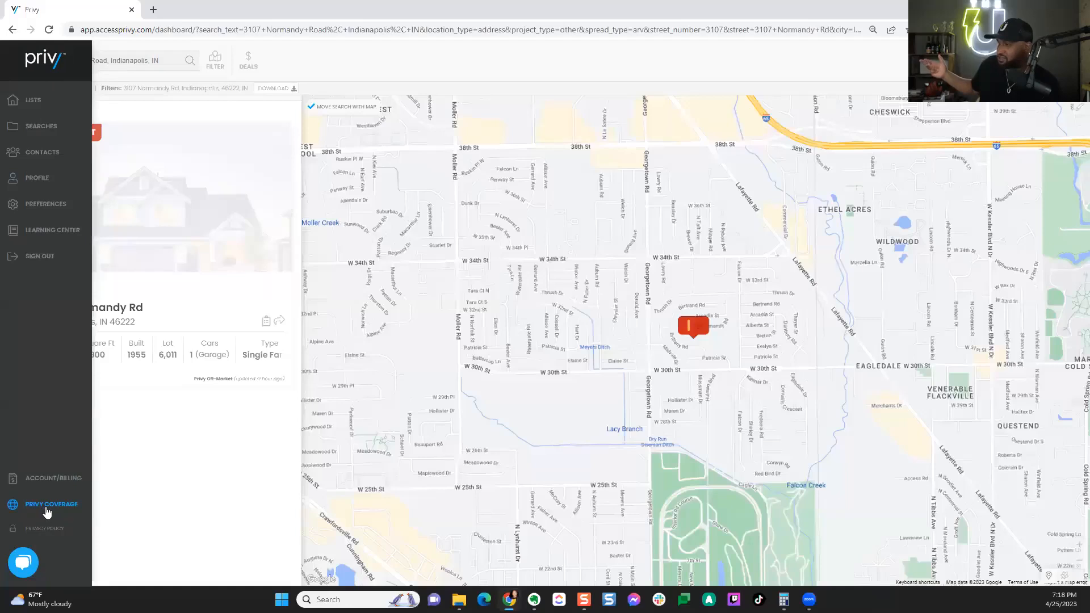
click(215, 63)
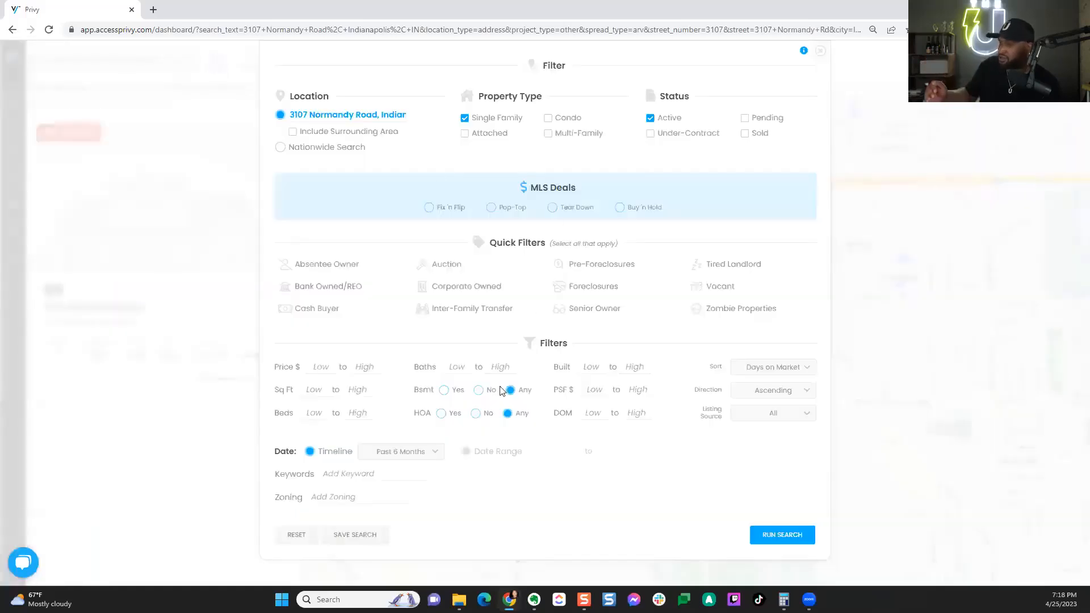
click(303, 538)
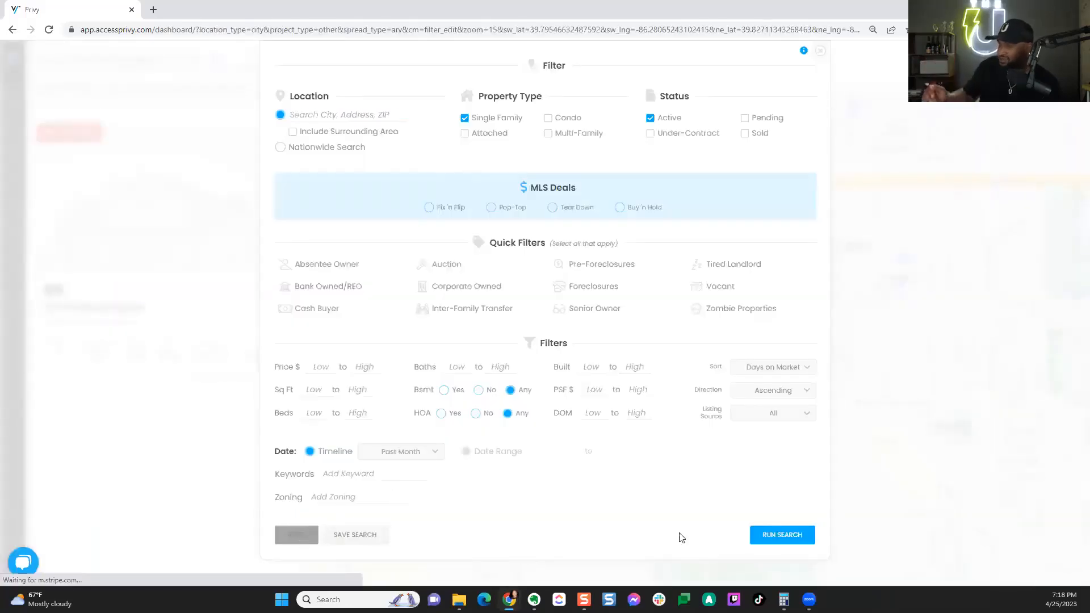
click(769, 534)
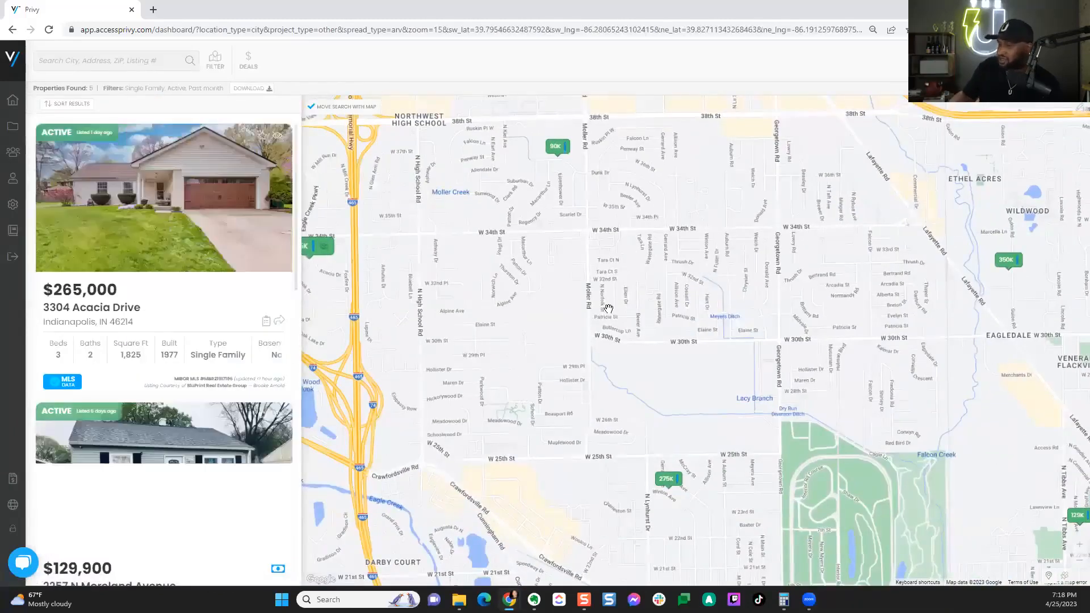
Step: Zoom the map out over Indianapolis to show 245 listings and scroll through them
scroll(608, 308, down, 1)
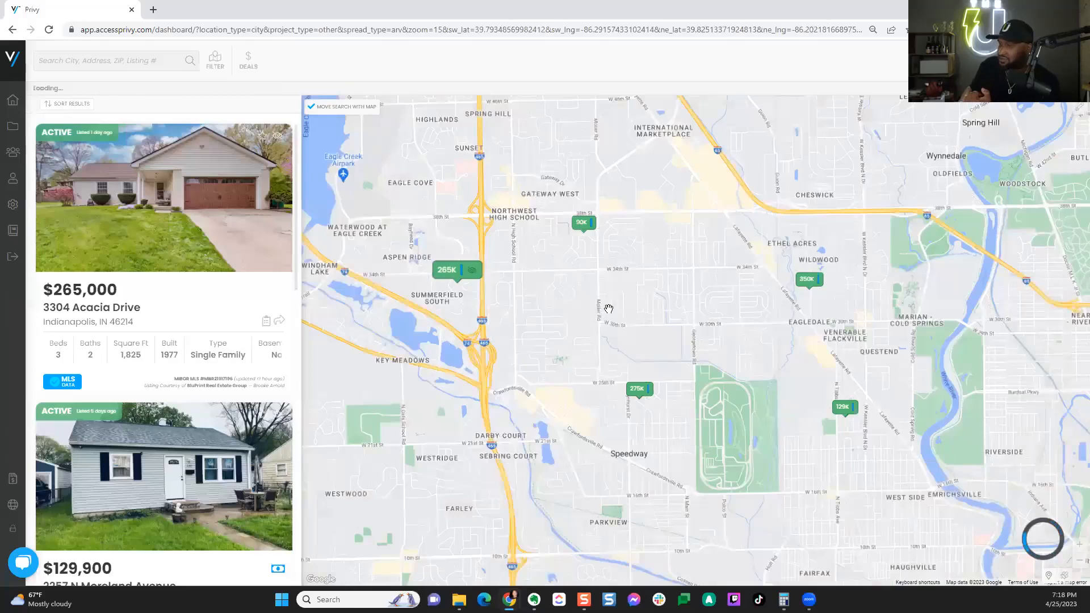
scroll(582, 317, down, 1)
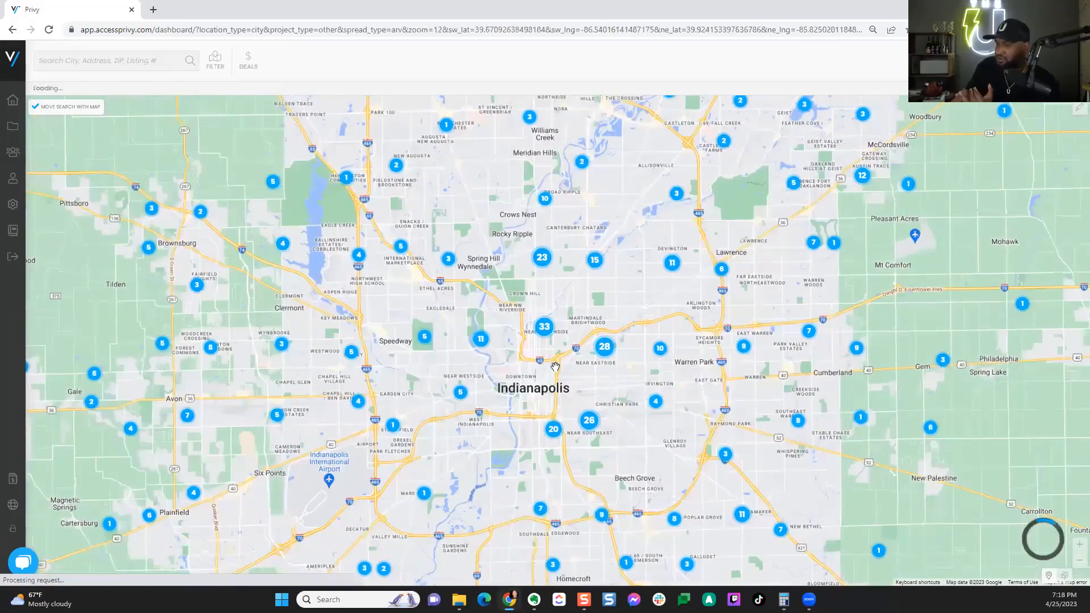
scroll(555, 366, up, 1)
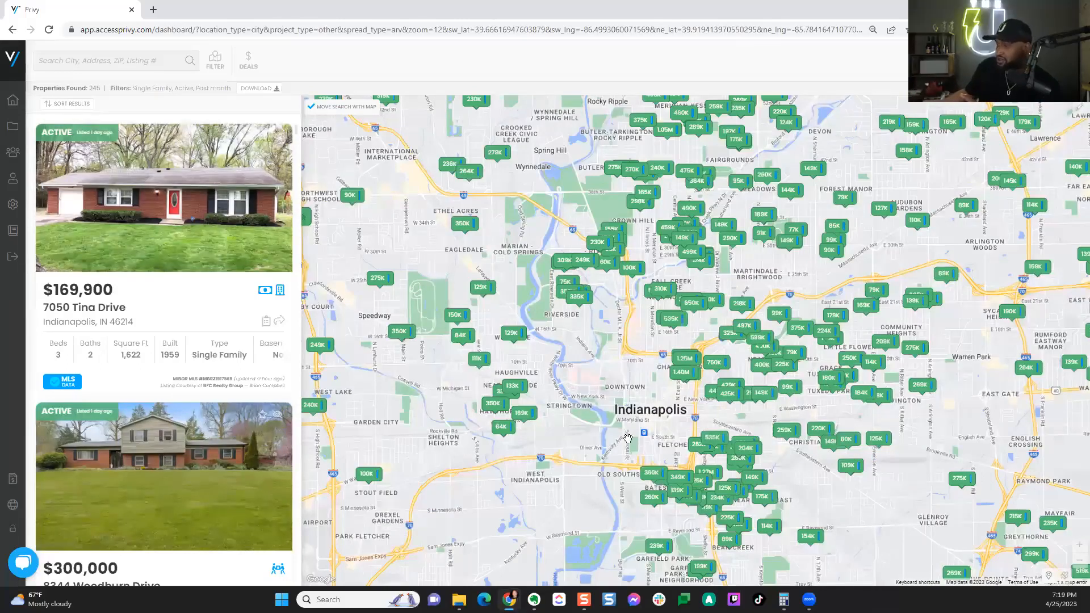
scroll(286, 400, down, 3)
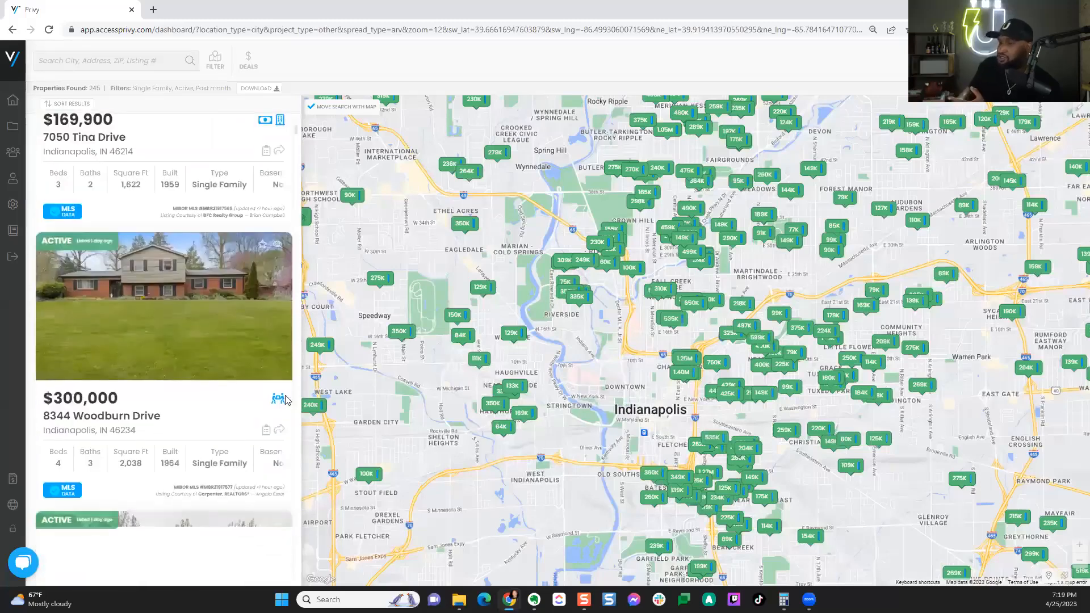
scroll(286, 401, down, 5)
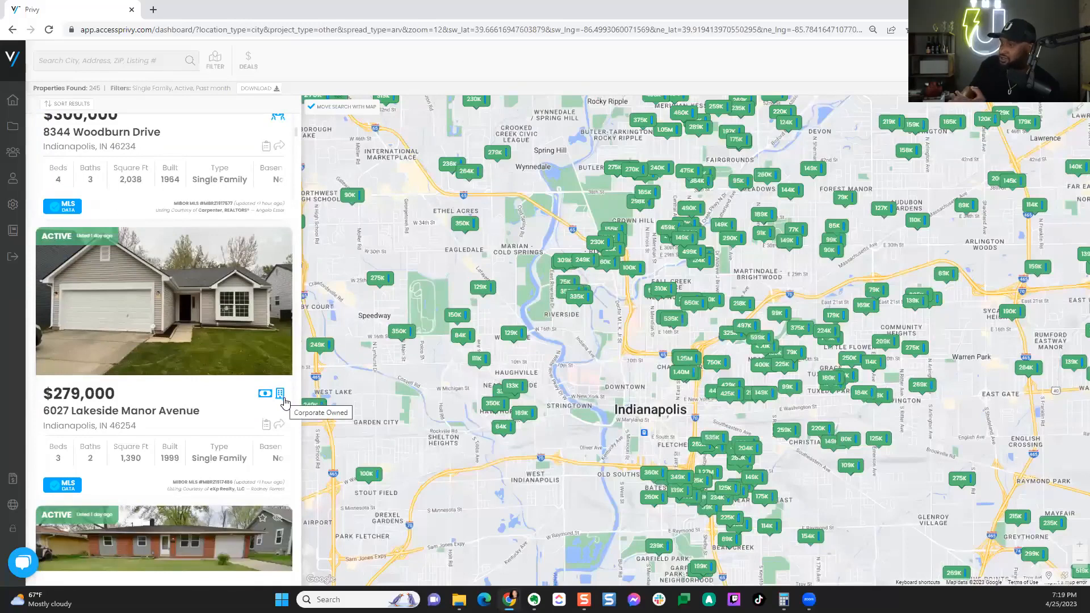
scroll(286, 402, down, 4)
scroll(285, 403, down, 3)
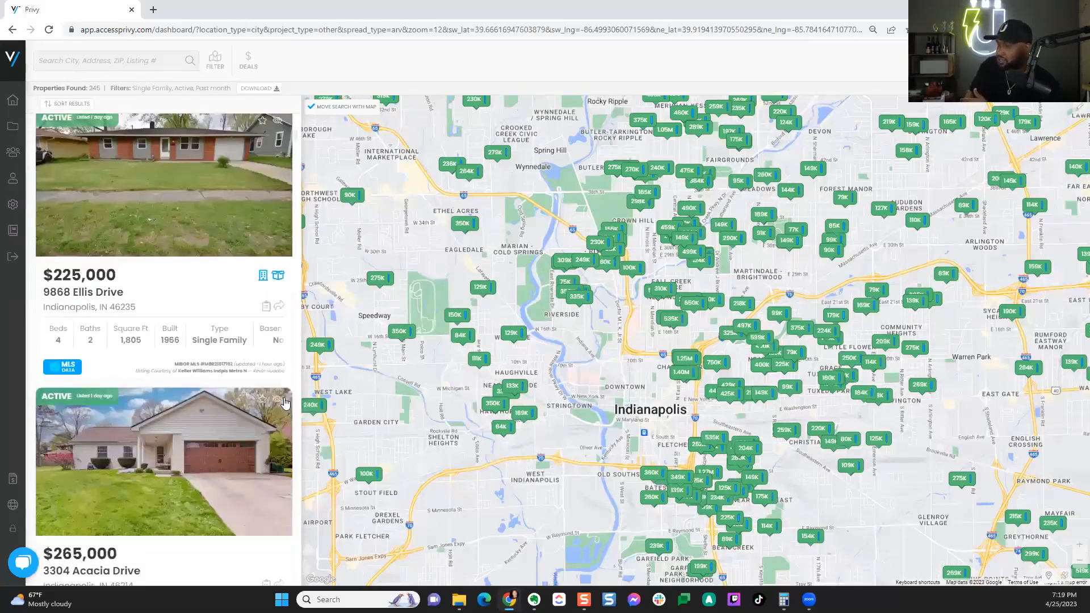
scroll(283, 402, up, 1)
scroll(283, 406, down, 3)
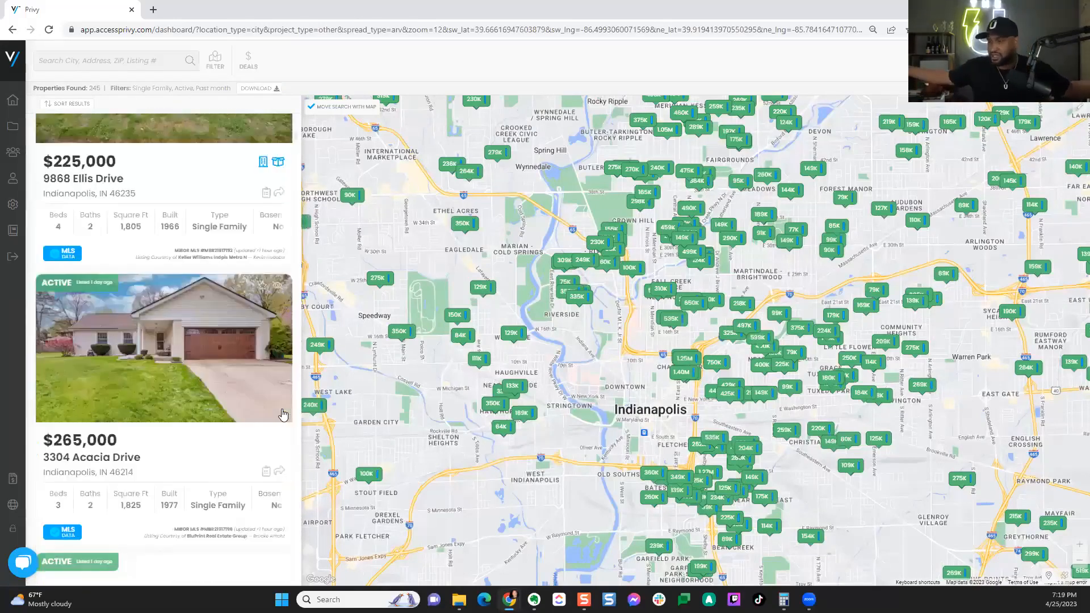
scroll(283, 413, down, 2)
scroll(267, 412, down, 2)
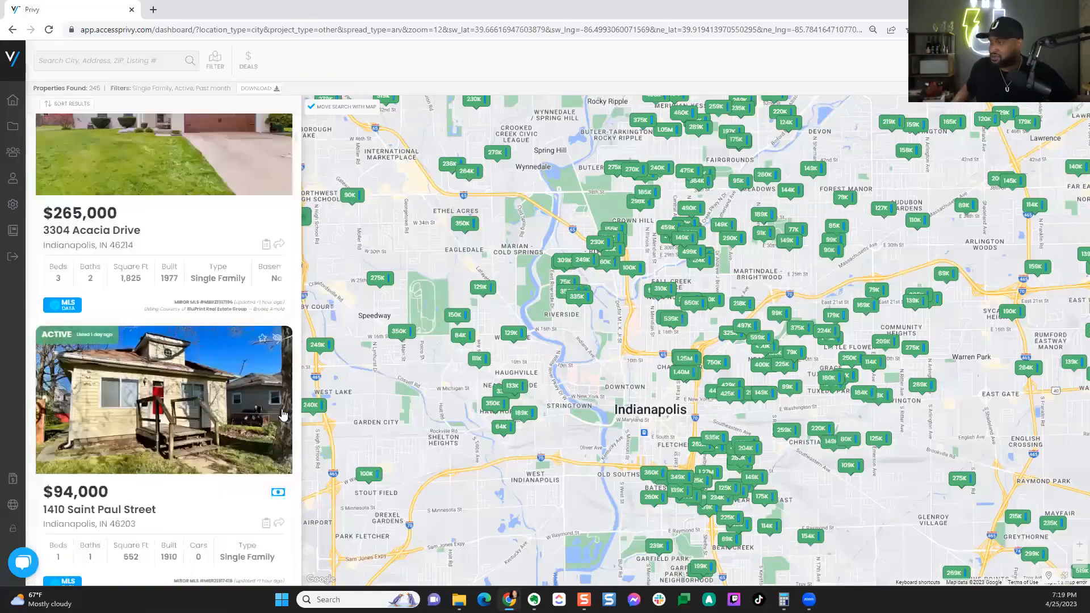
Step: Open the $94,000 Saint Paul Street listing's Previous Sale comparison and browse its kitchen and bathroom After photos
click(215, 403)
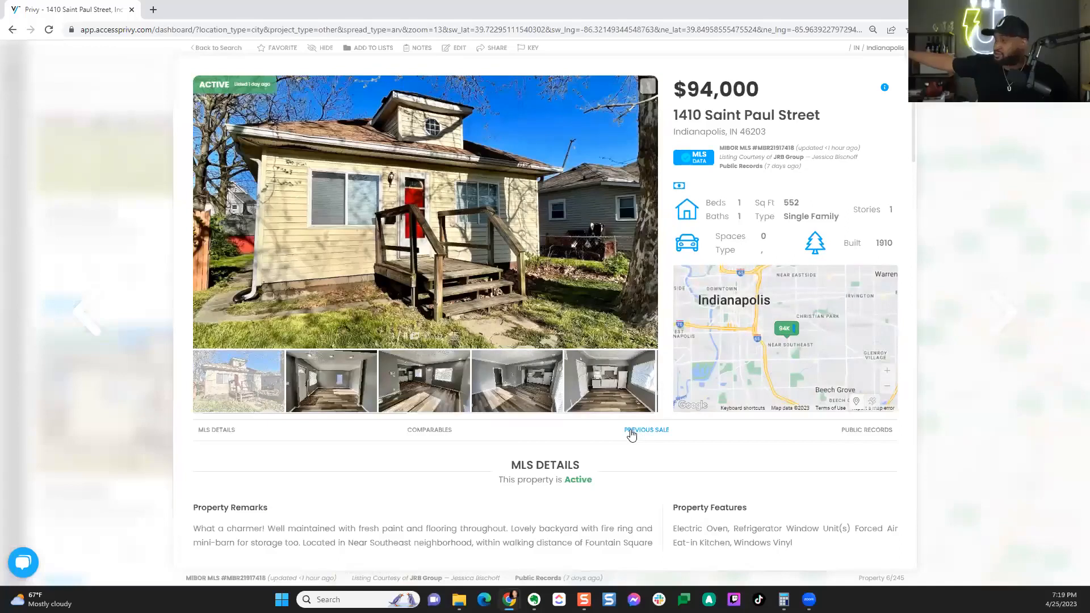
click(631, 434)
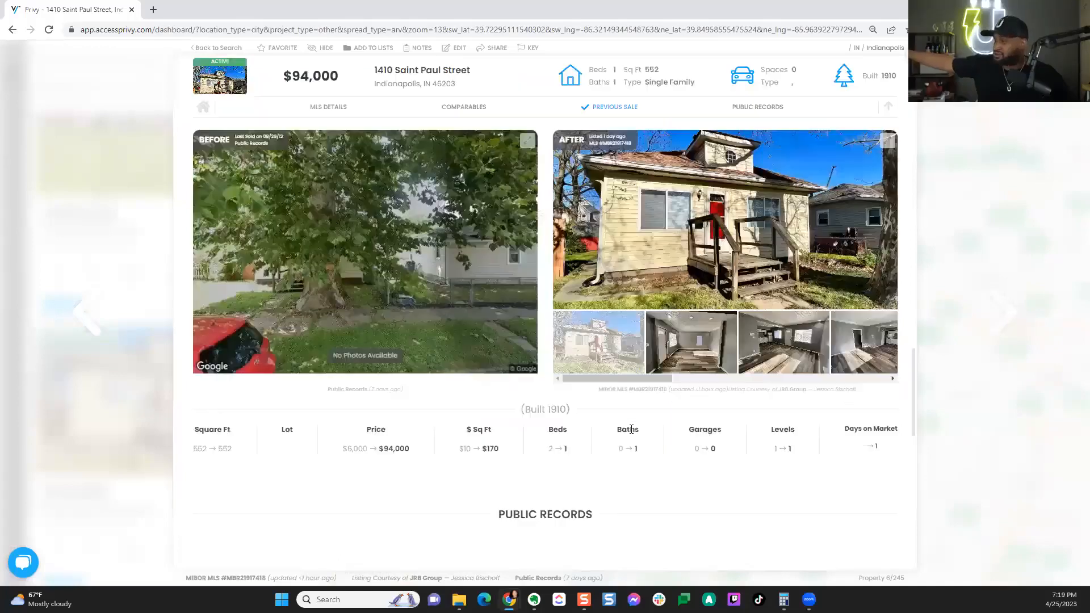
click(677, 370)
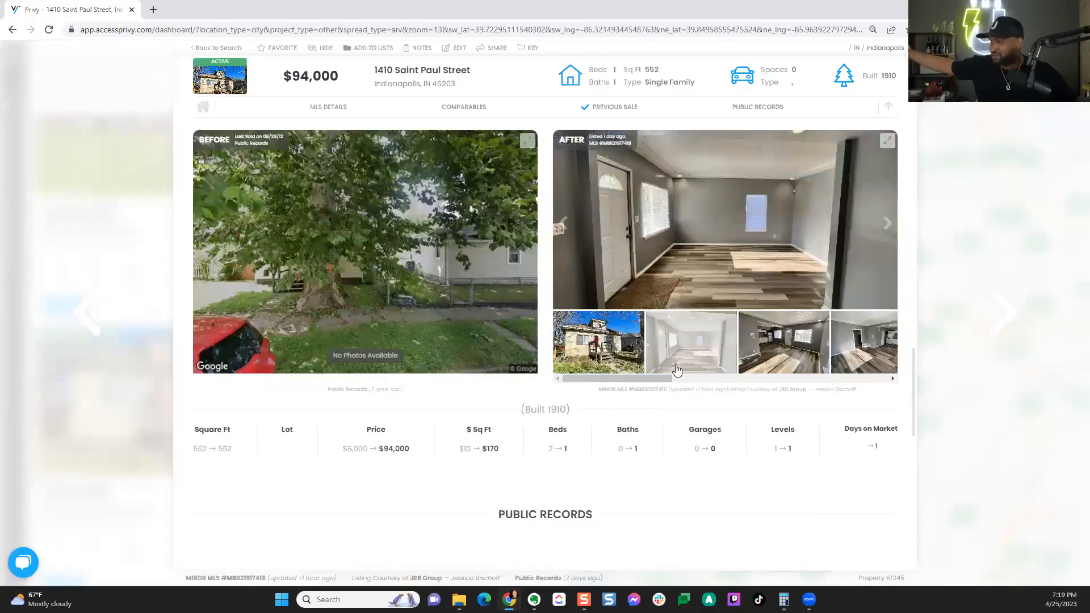
click(849, 361)
drag(616, 379, 757, 389)
click(624, 355)
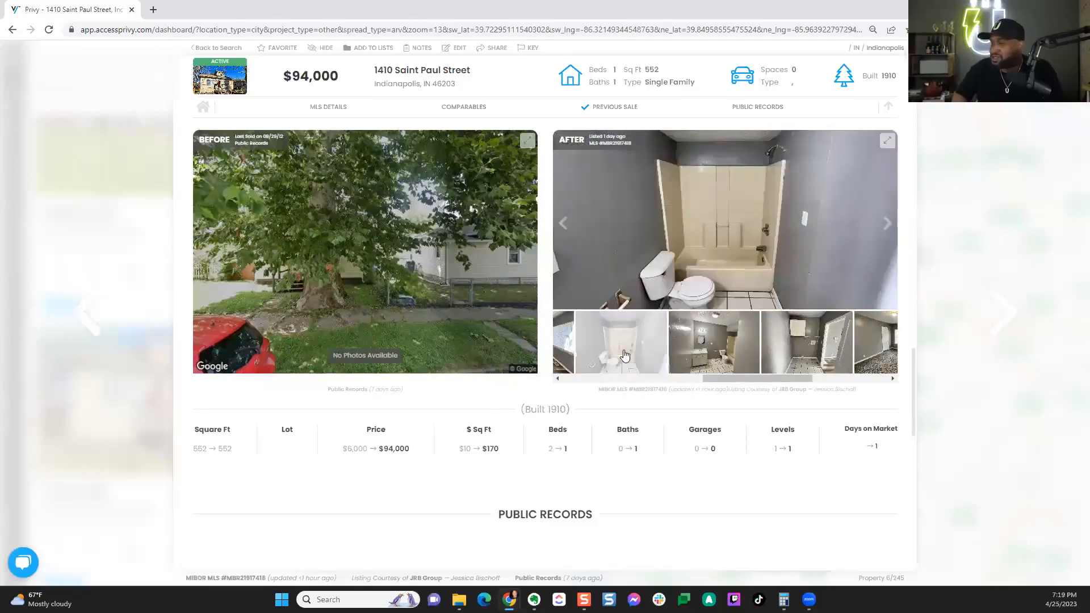
click(719, 354)
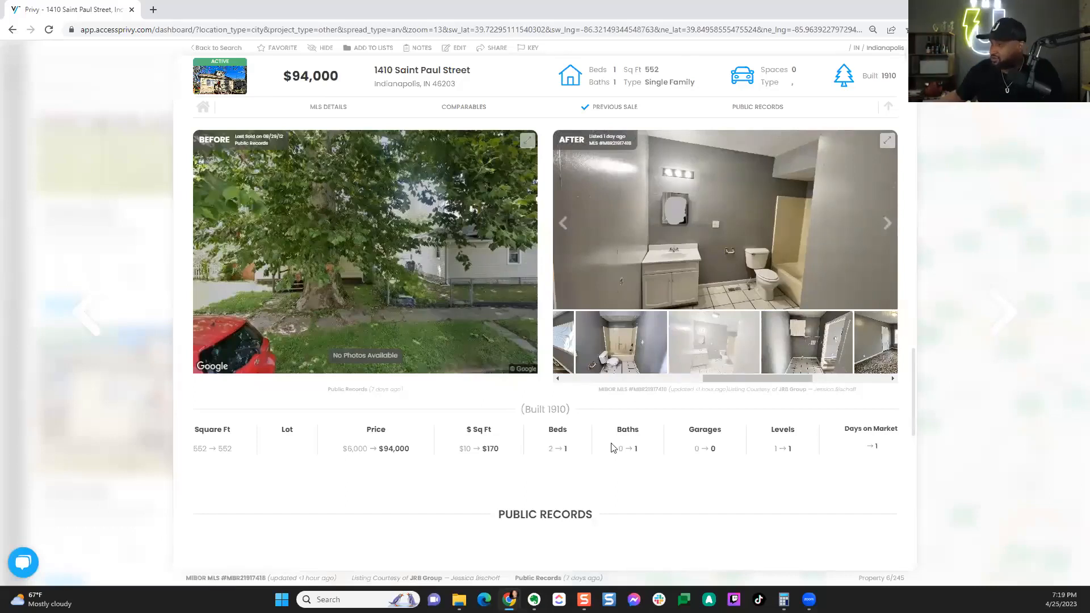
scroll(589, 451, down, 2)
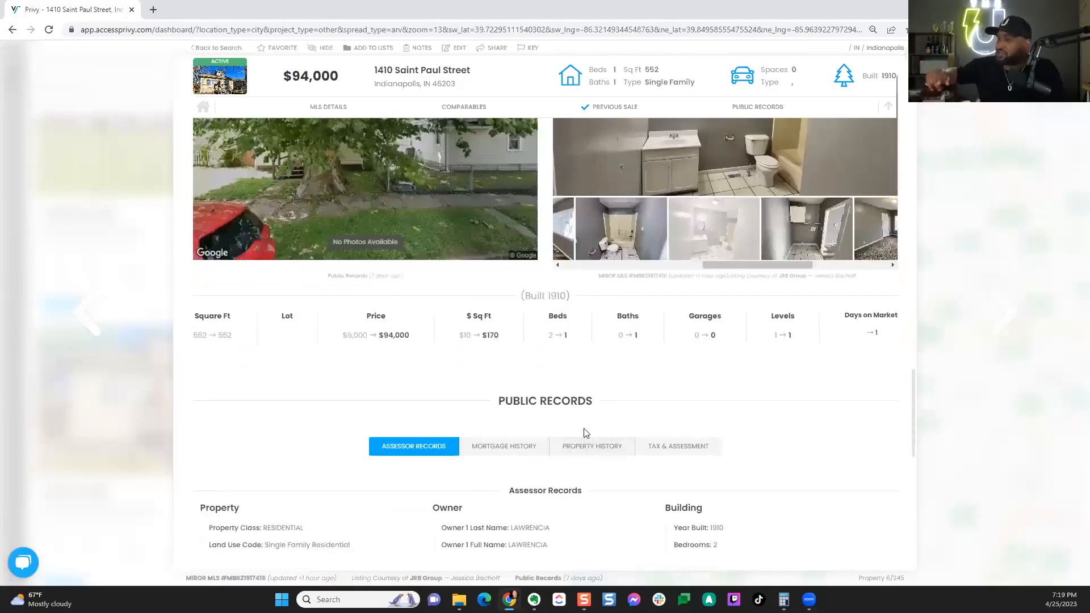
scroll(585, 433, up, 2)
scroll(547, 444, up, 3)
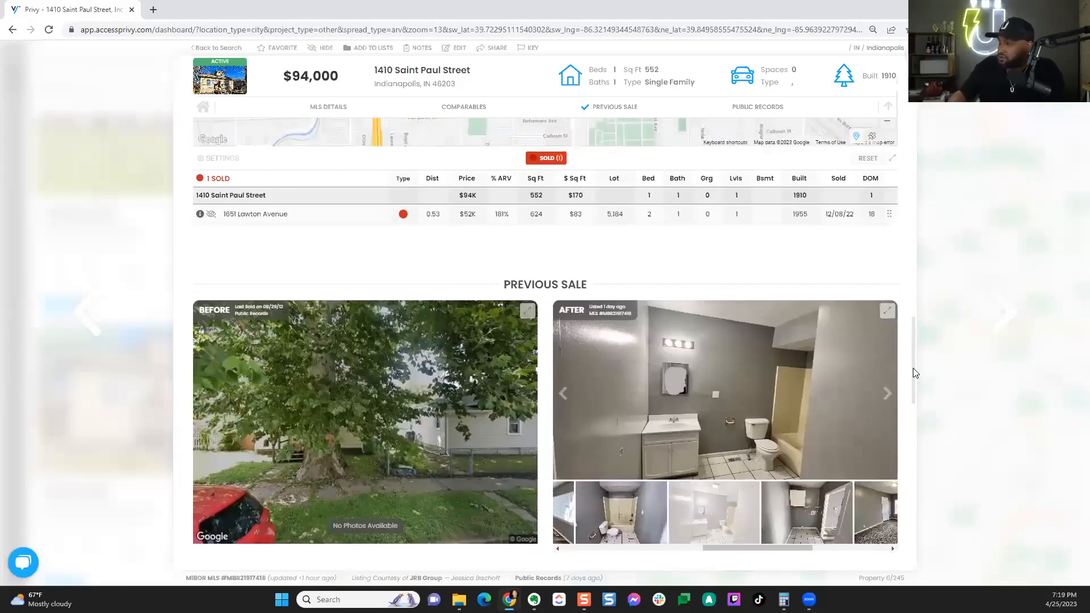
scroll(912, 367, up, 1)
scroll(907, 343, up, 2)
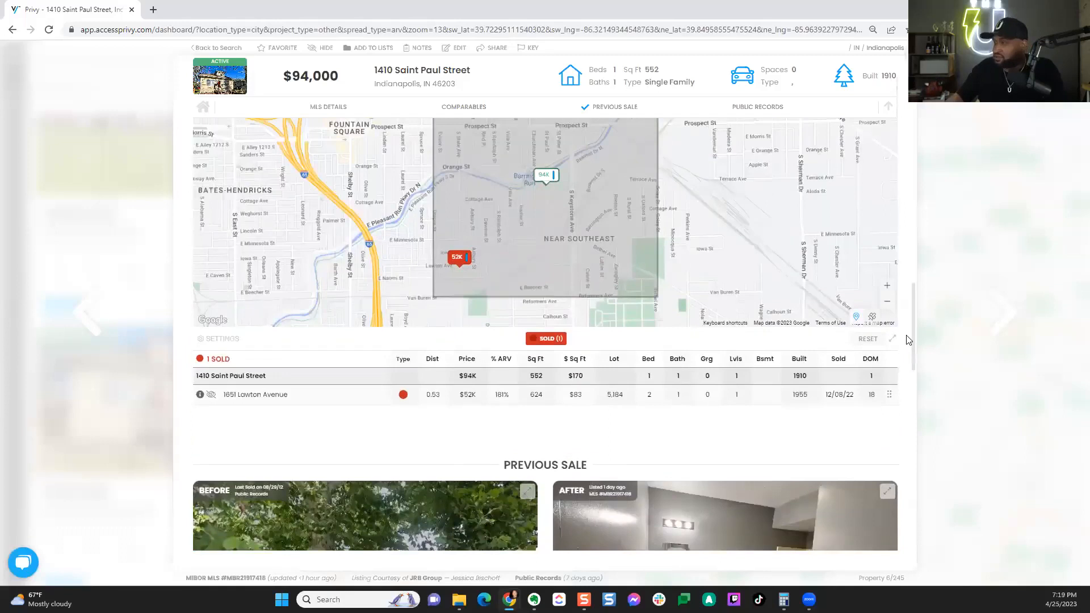
scroll(905, 318, up, 10)
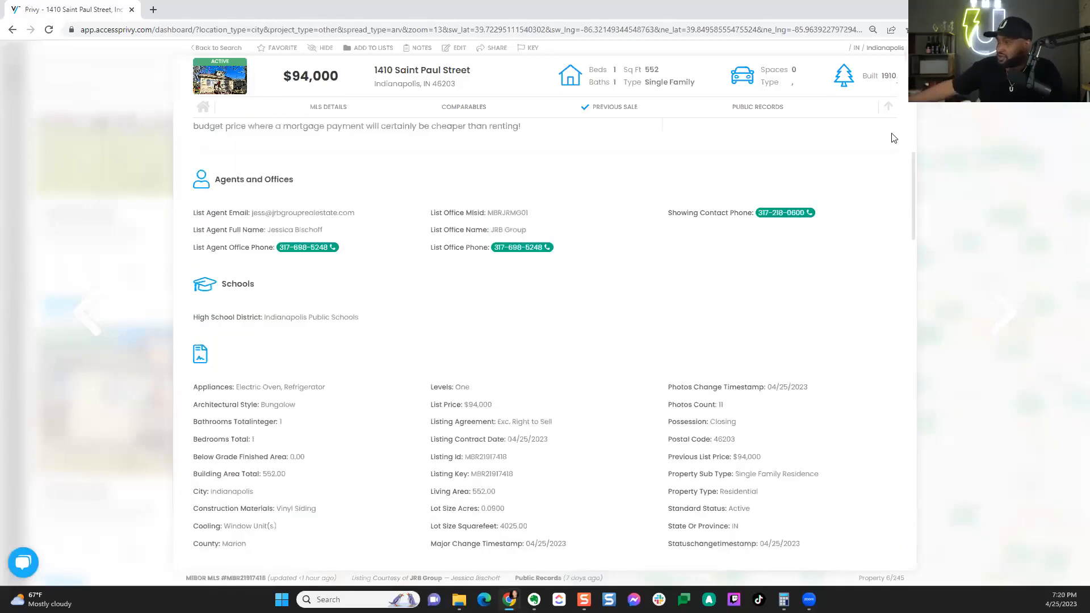
scroll(894, 138, up, 8)
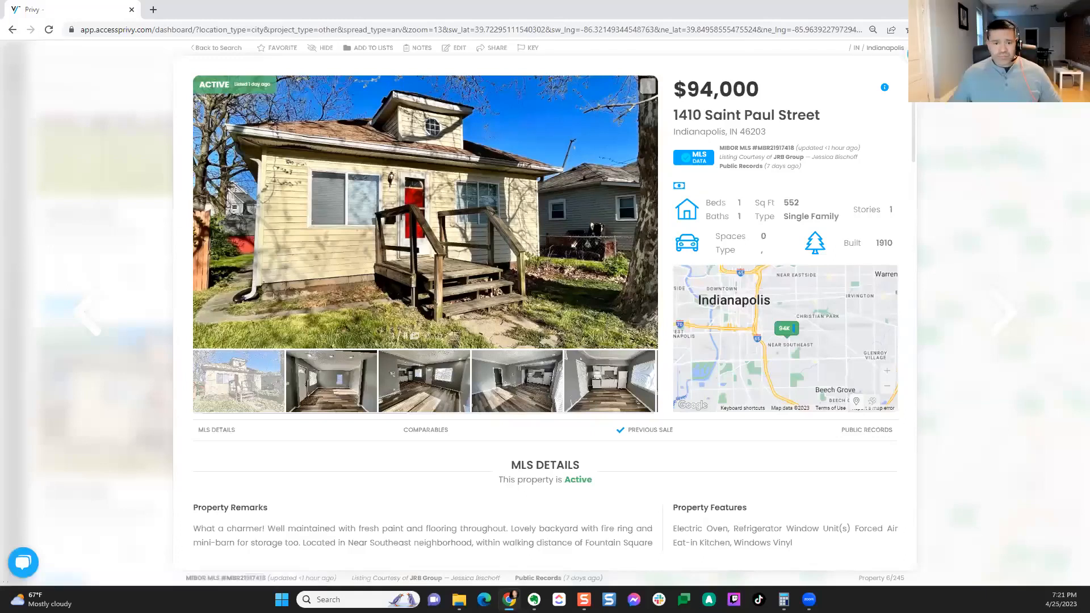
Step: Close the Saint Paul Street details to return to the 245 Indianapolis results
click(915, 55)
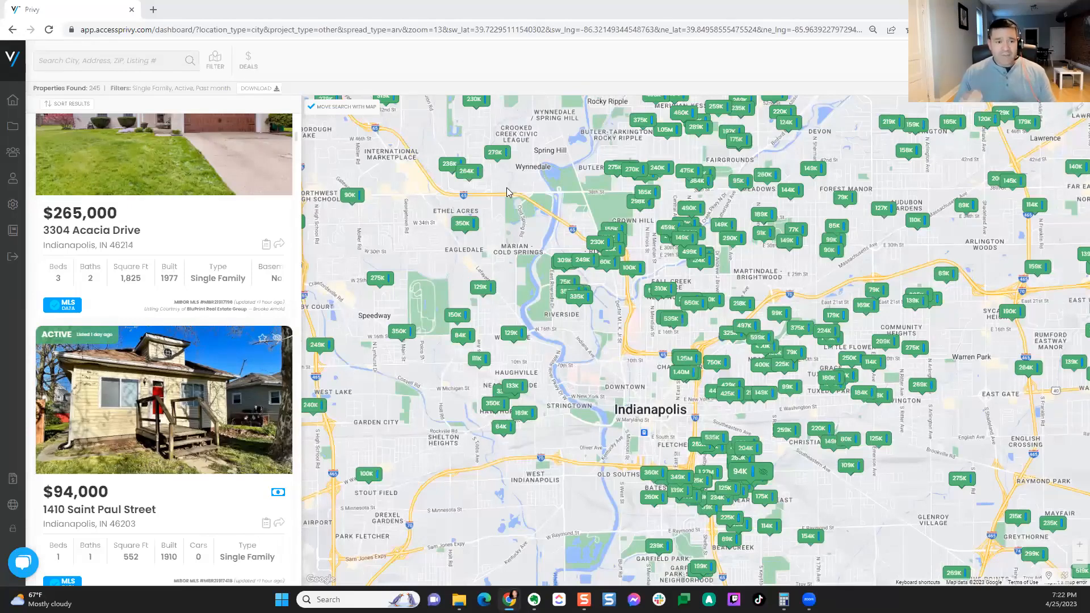
Step: Review the Single Family, Active, Past Month filters and return to the Indianapolis map
click(214, 67)
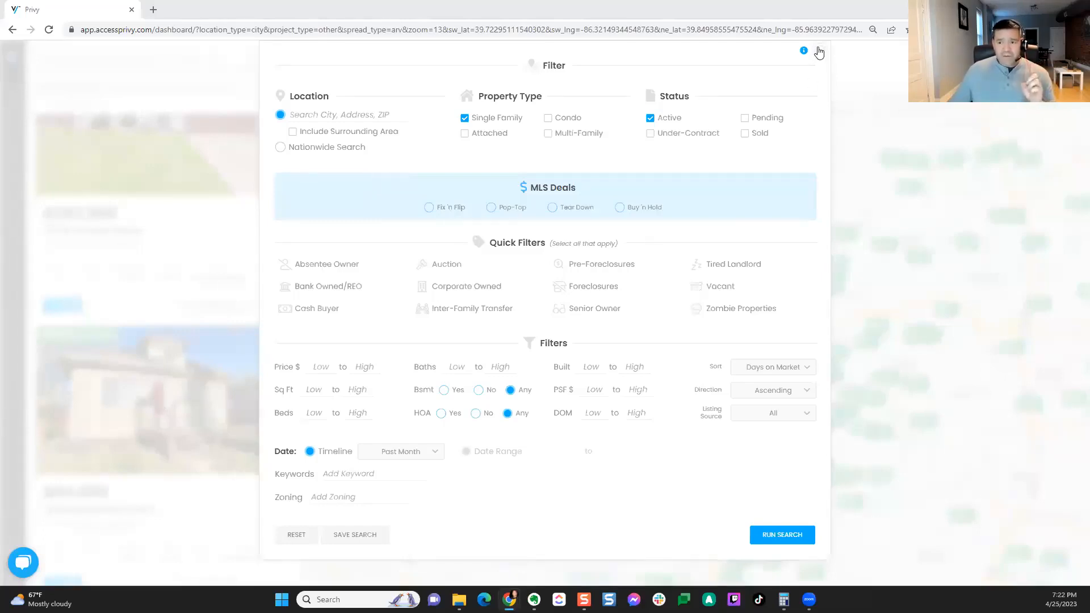
click(830, 124)
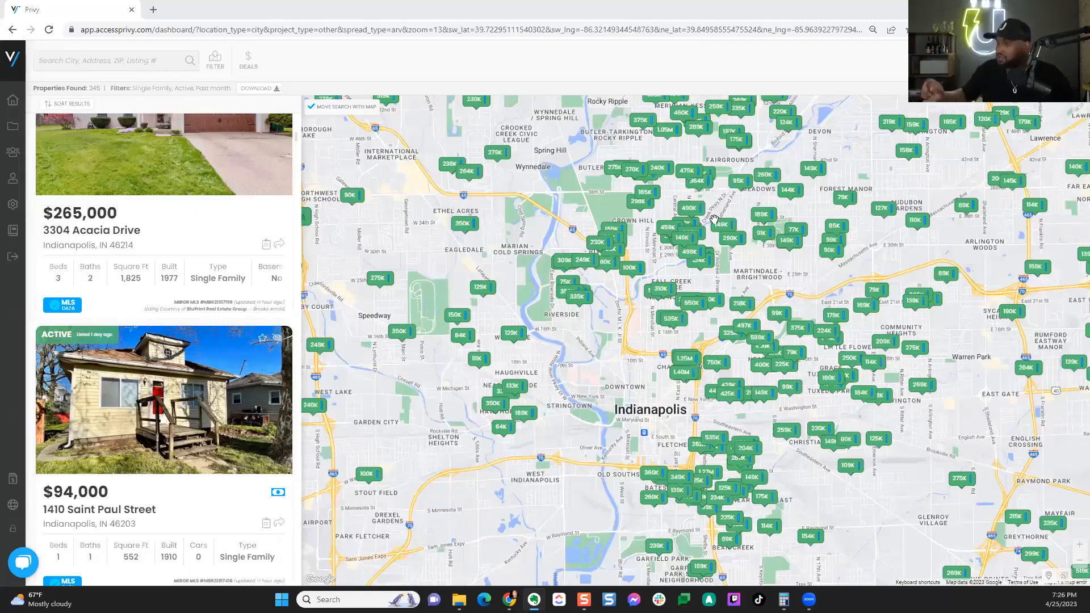
Step: Search for Dallas, TX and zoom the map onto central Dallas's 233 listings
click(168, 68)
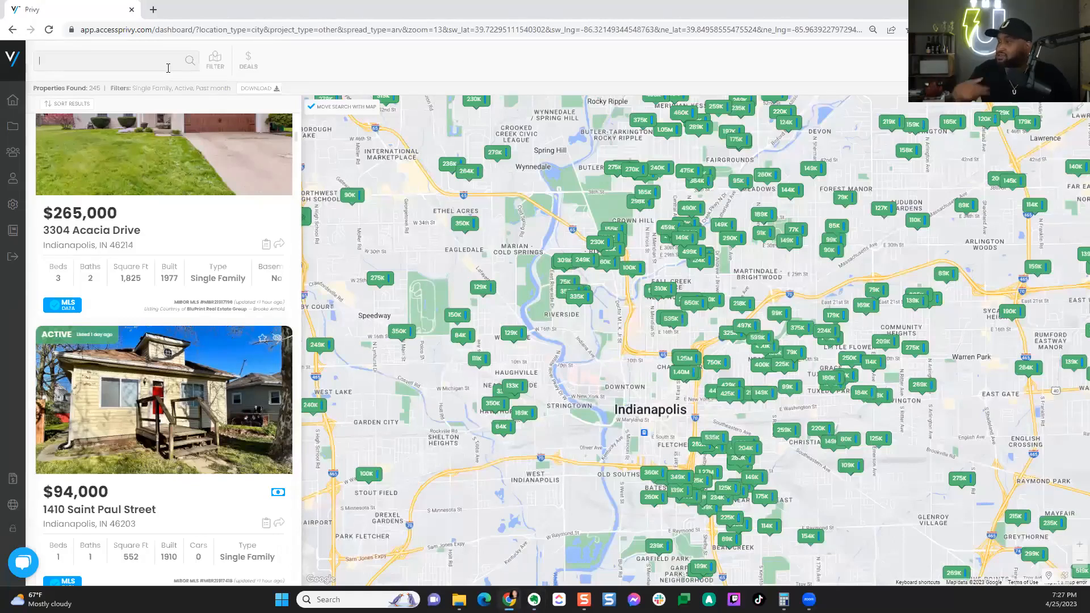
text(dal)
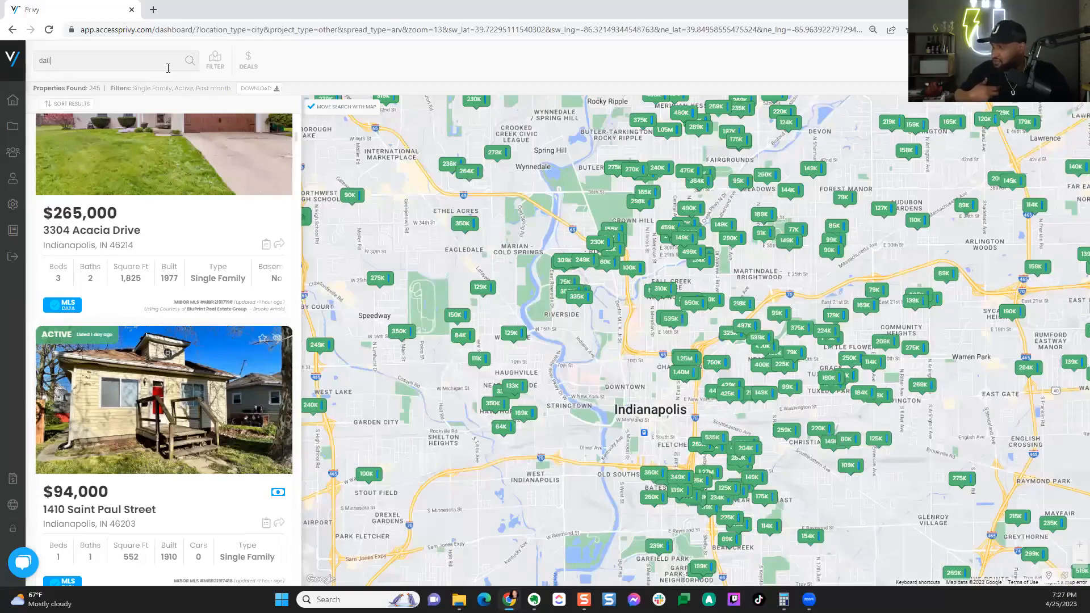
text(las)
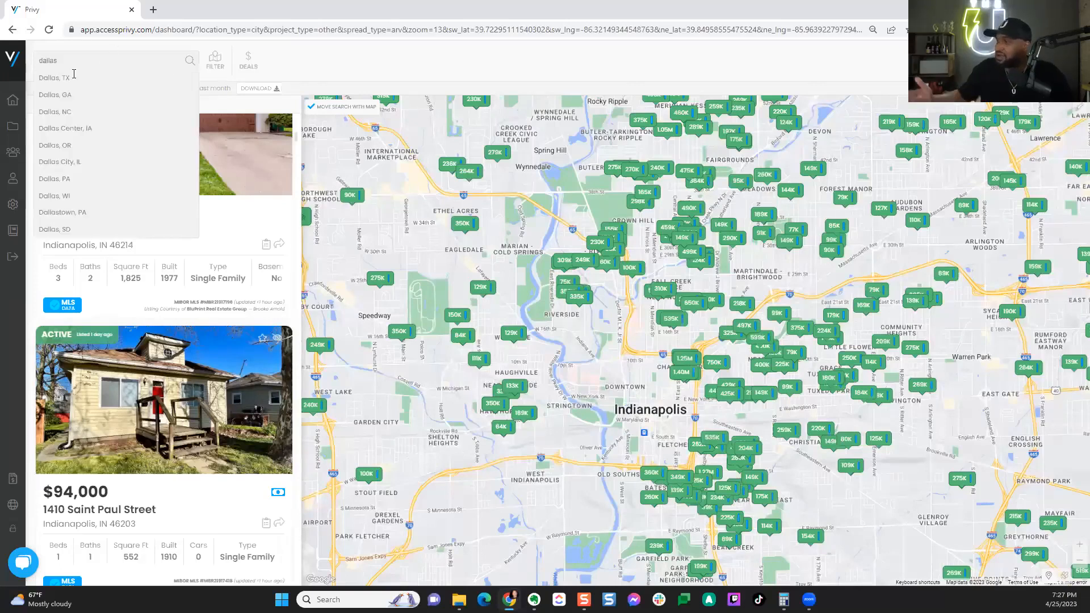
click(54, 80)
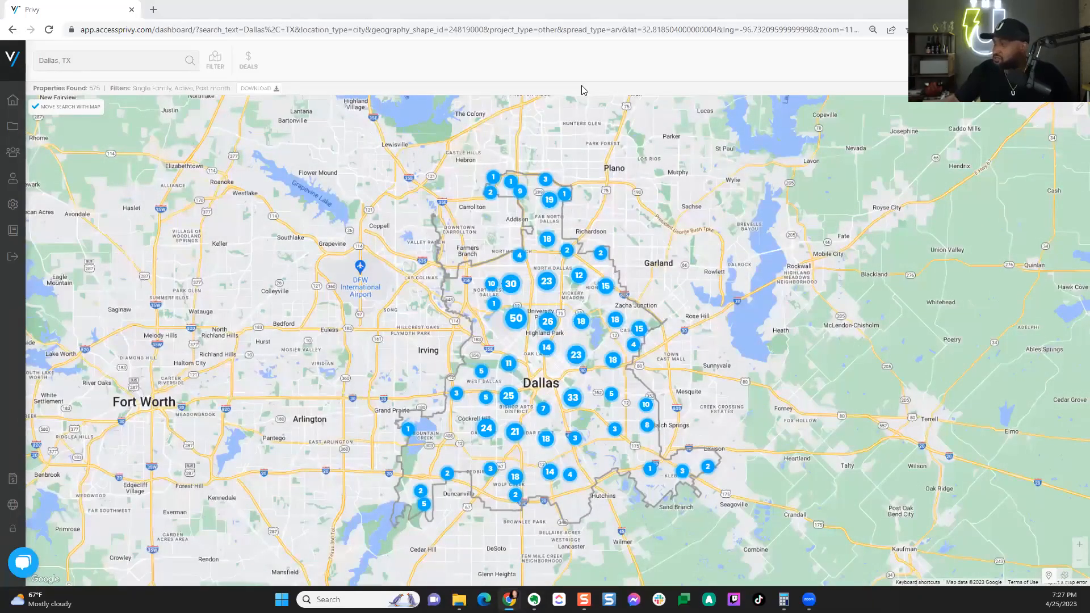
scroll(544, 375, up, 2)
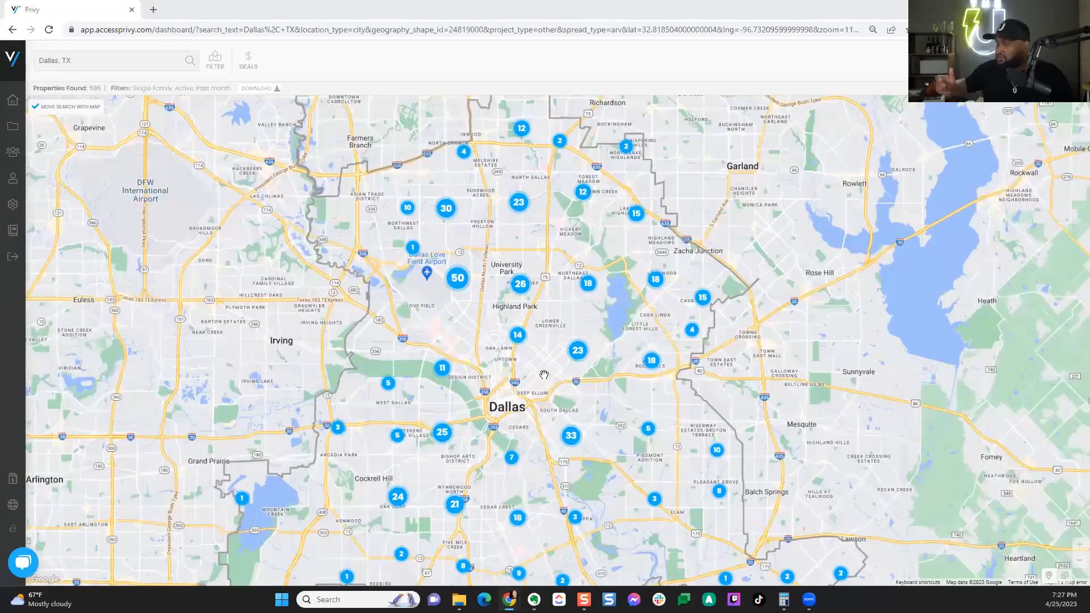
drag(485, 456, 474, 420)
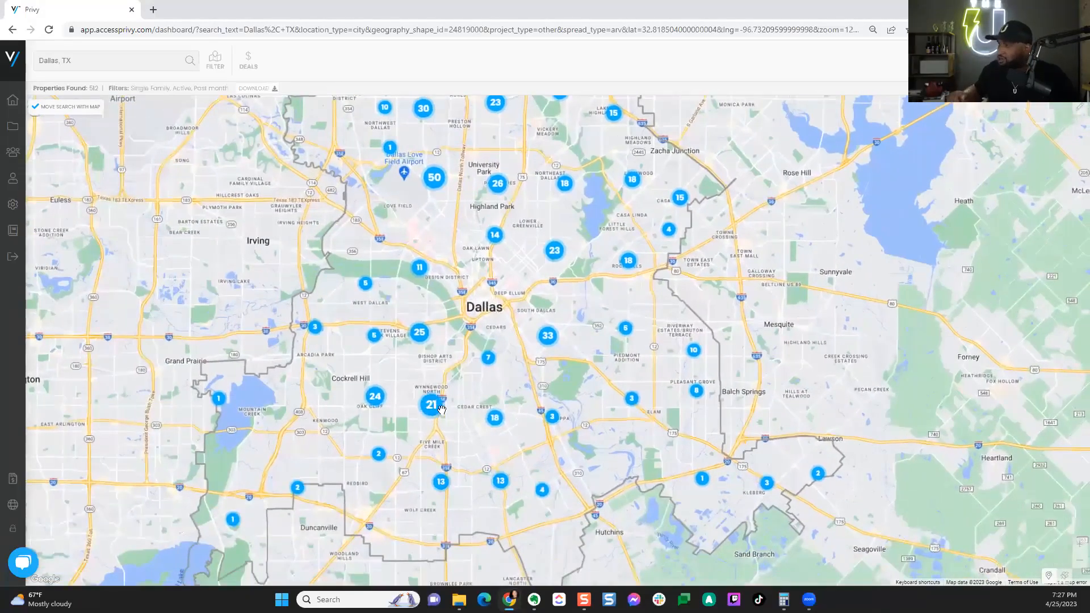
scroll(461, 397, up, 2)
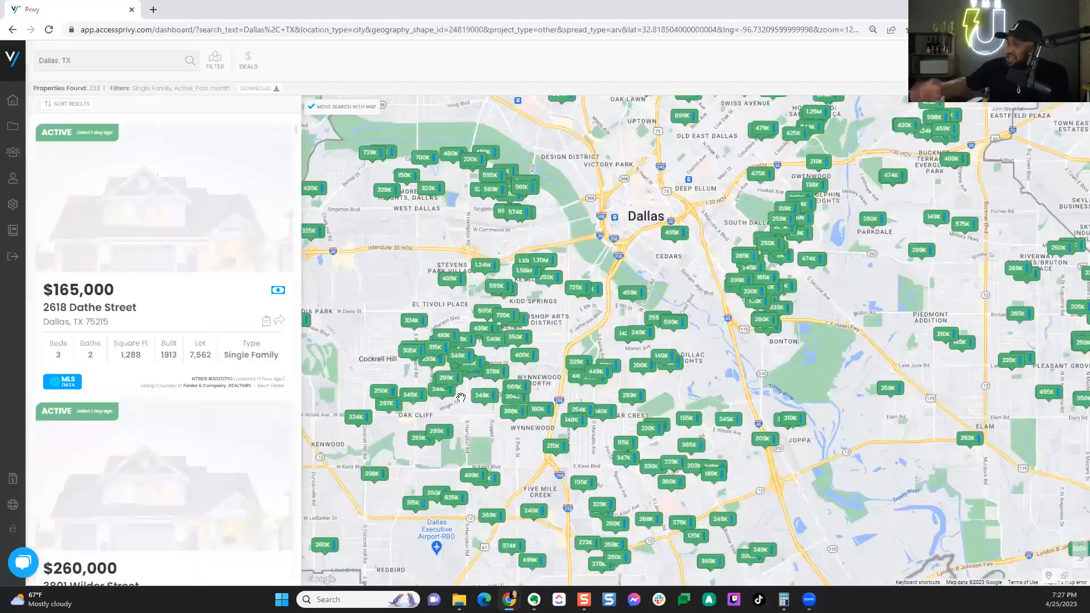
Step: Switch the MLS deal type to Fix 'n Flip with 60% ARV potential and close the filters
click(215, 62)
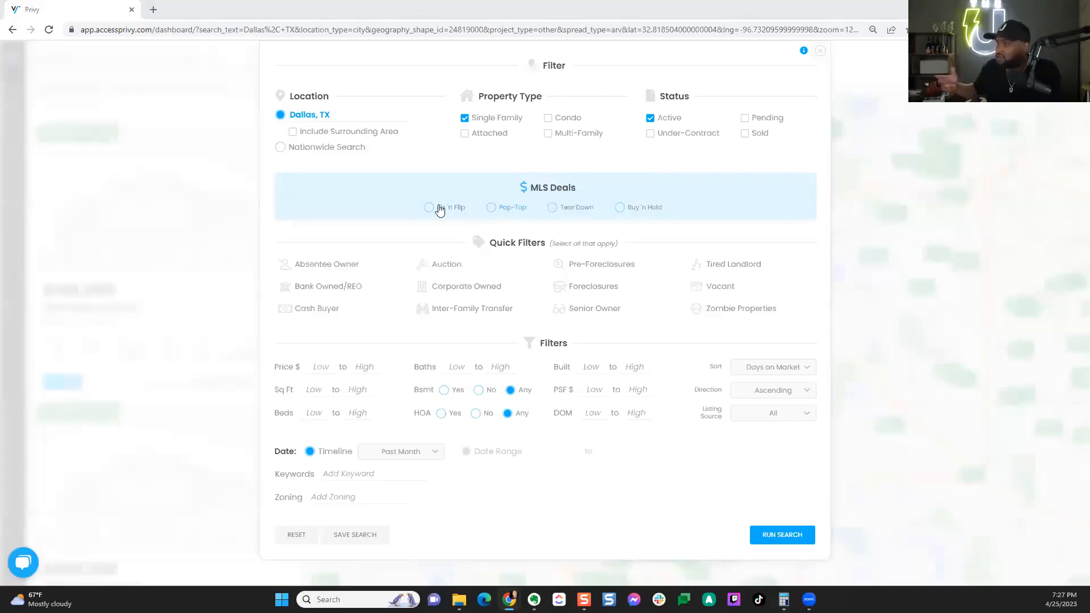
click(471, 209)
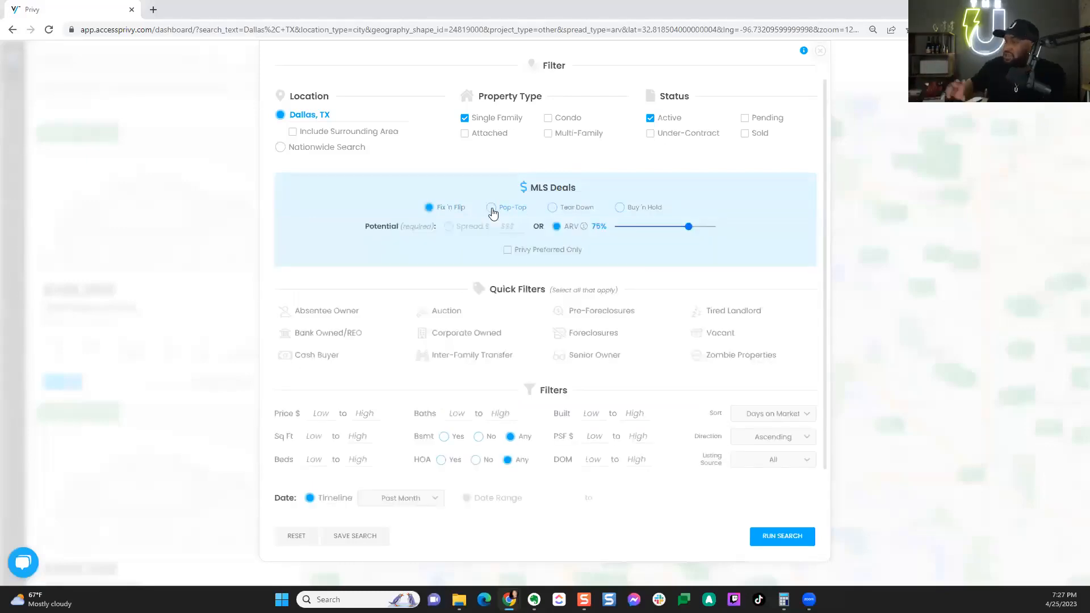
drag(689, 227, 671, 227)
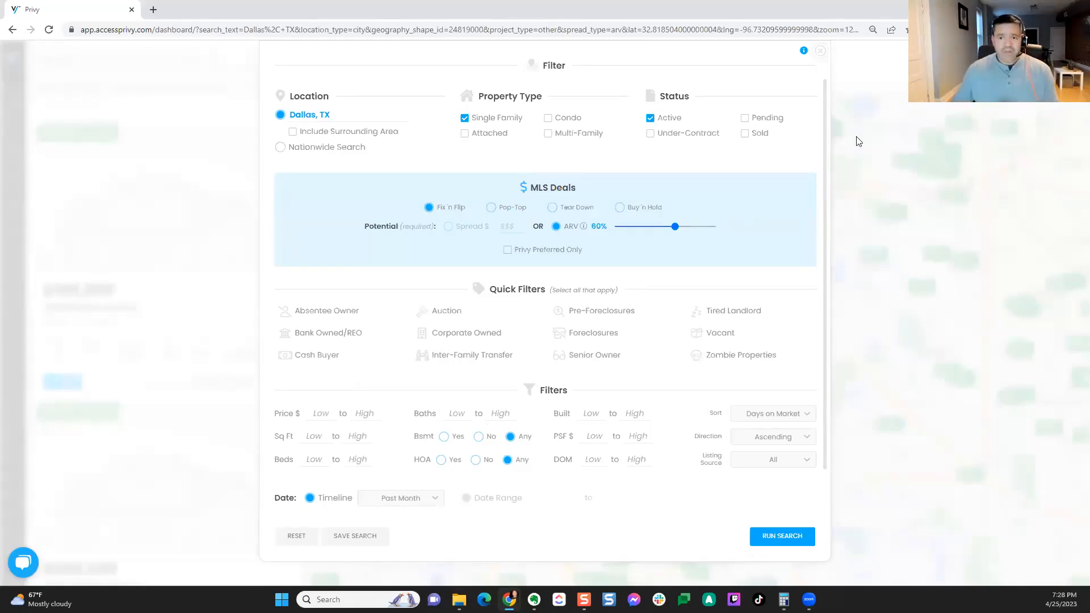
click(820, 51)
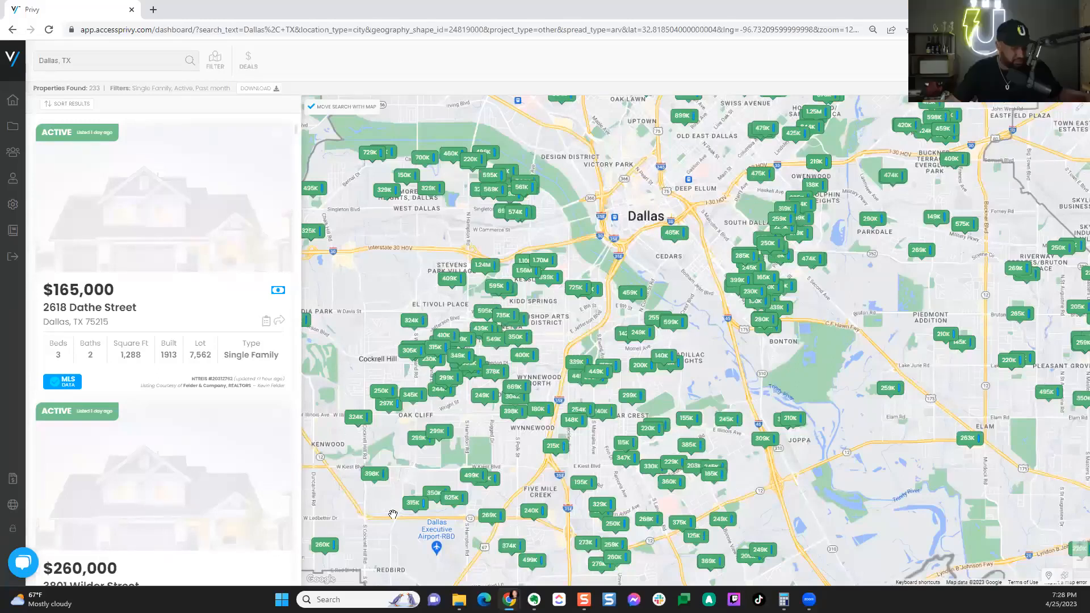
scroll(264, 561, down, 7)
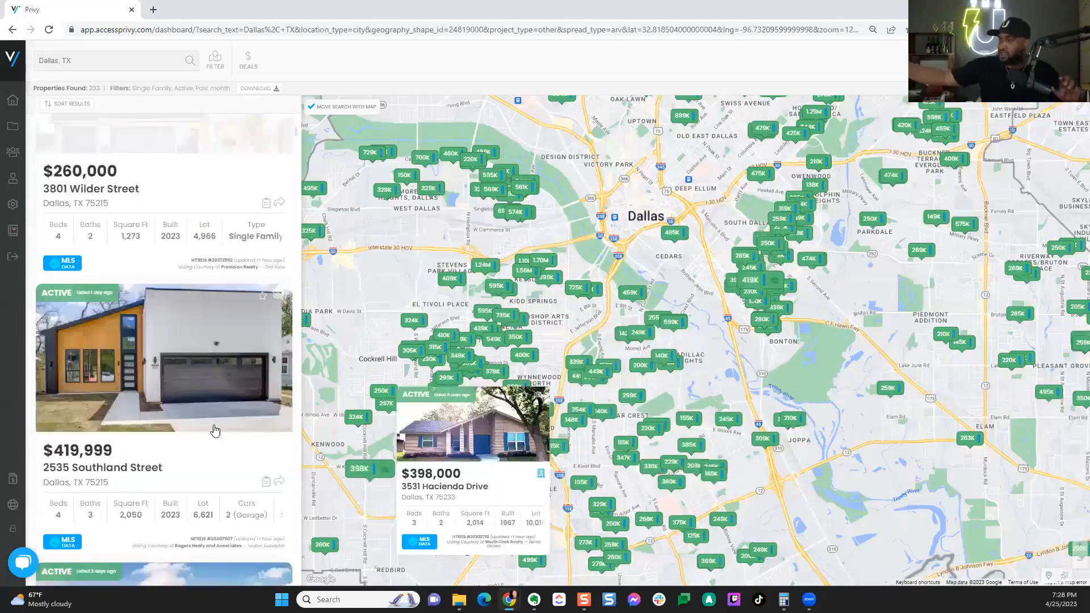
scroll(196, 433, down, 2)
scroll(198, 433, up, 2)
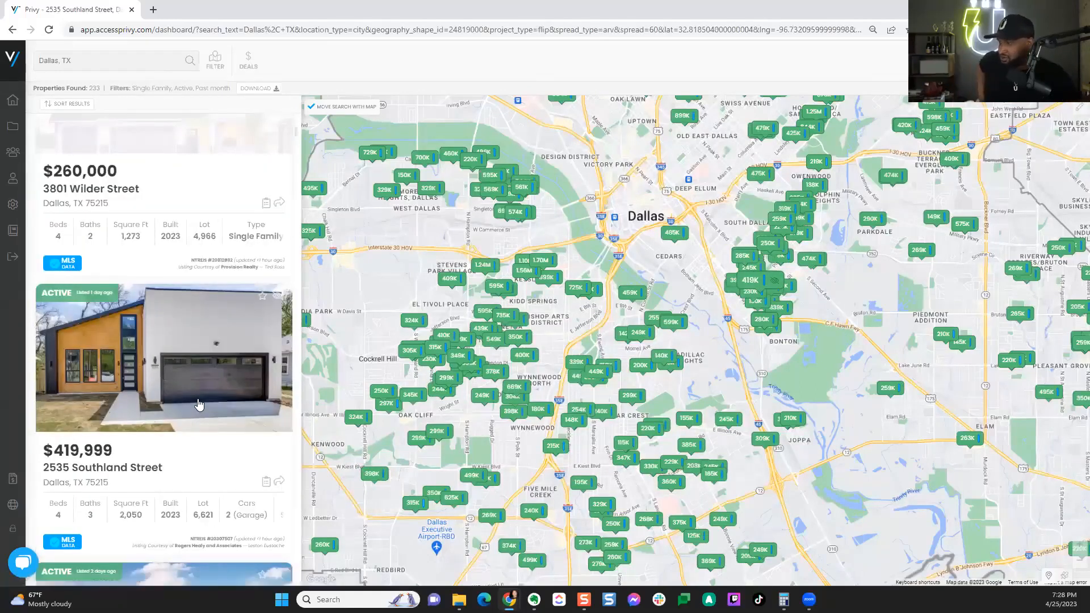
click(199, 404)
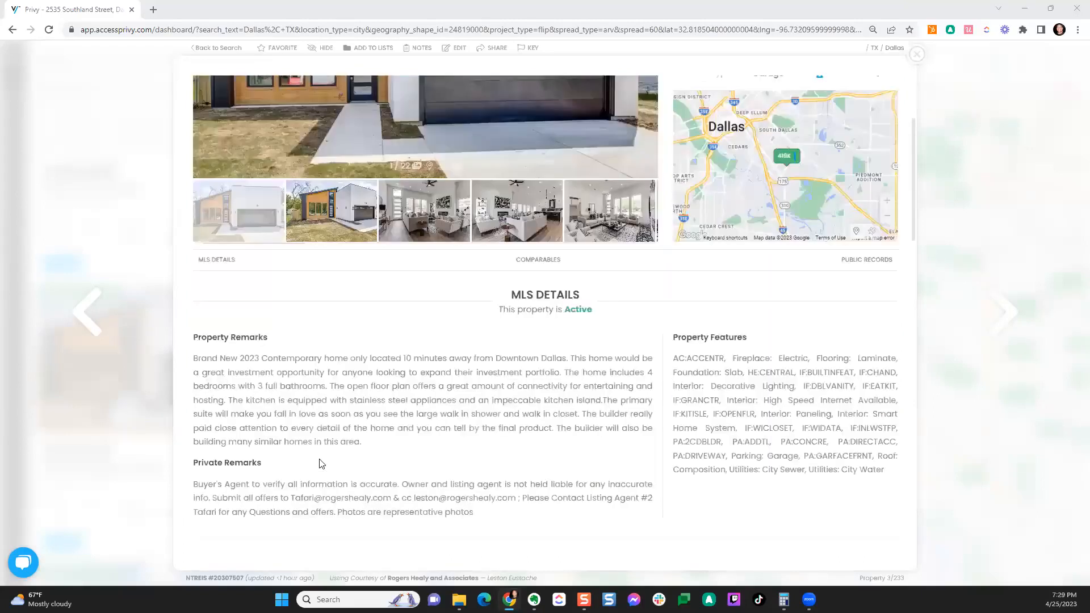
scroll(318, 462, down, 5)
drag(194, 347, 499, 404)
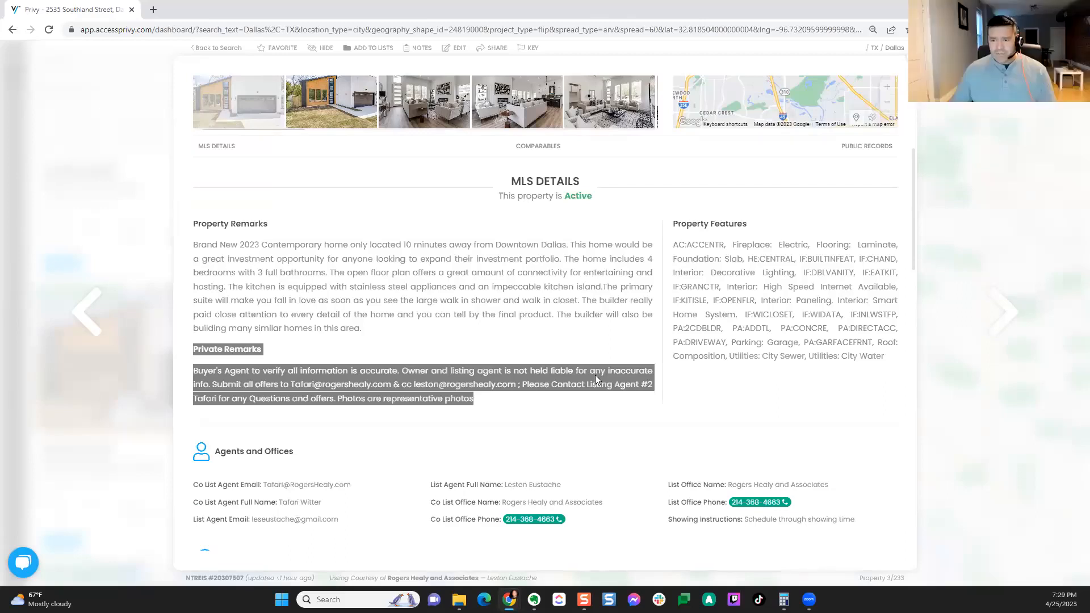
Step: Clear the highlighted remarks and scroll past Agents and Schools to the five sold comparables
click(540, 456)
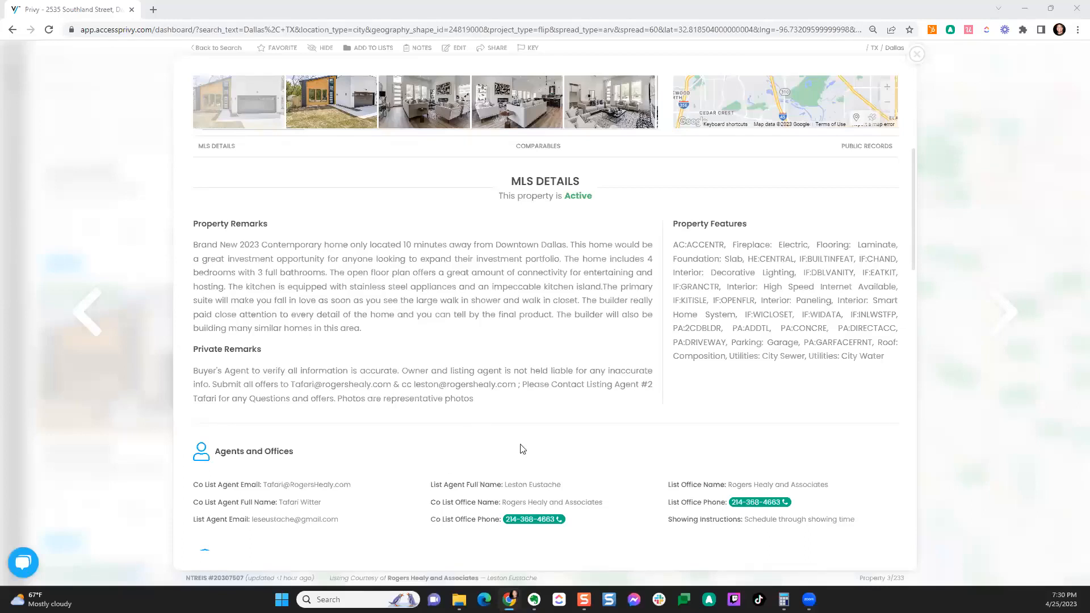
scroll(892, 523, down, 15)
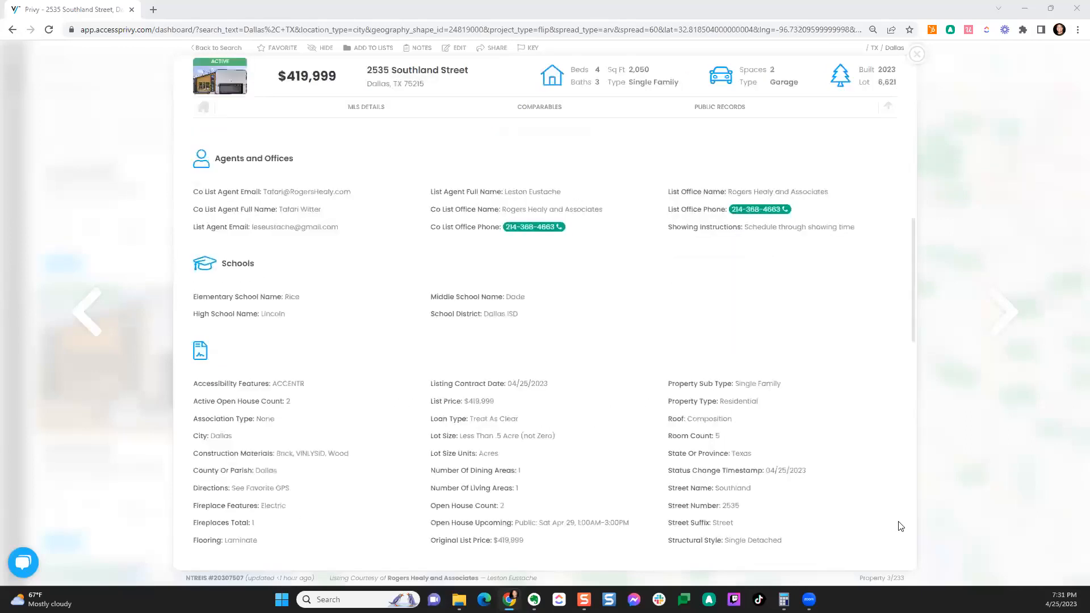
scroll(907, 525, down, 7)
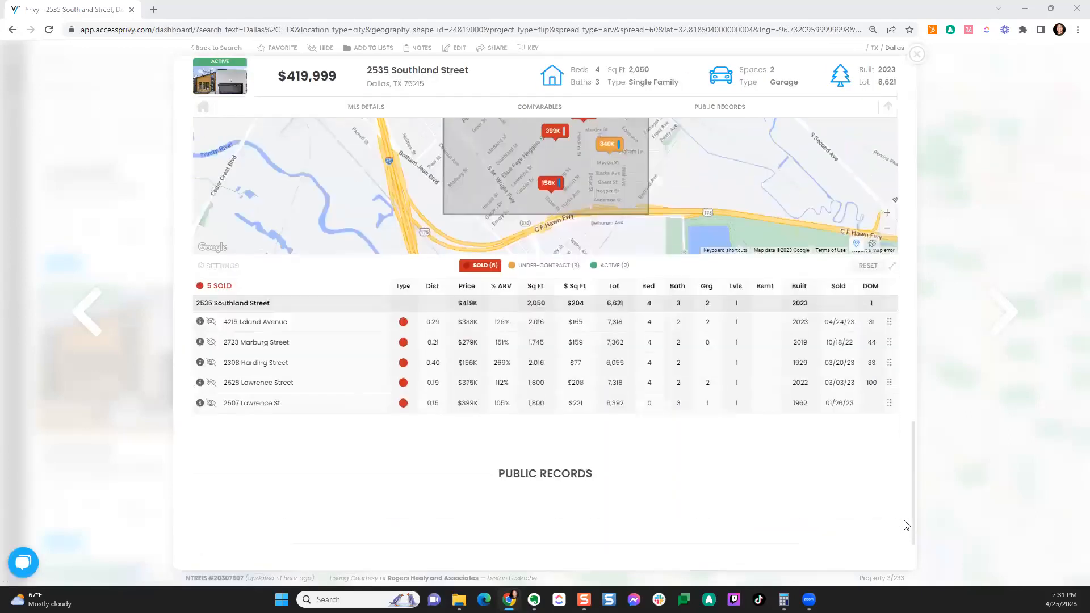
scroll(906, 525, down, 1)
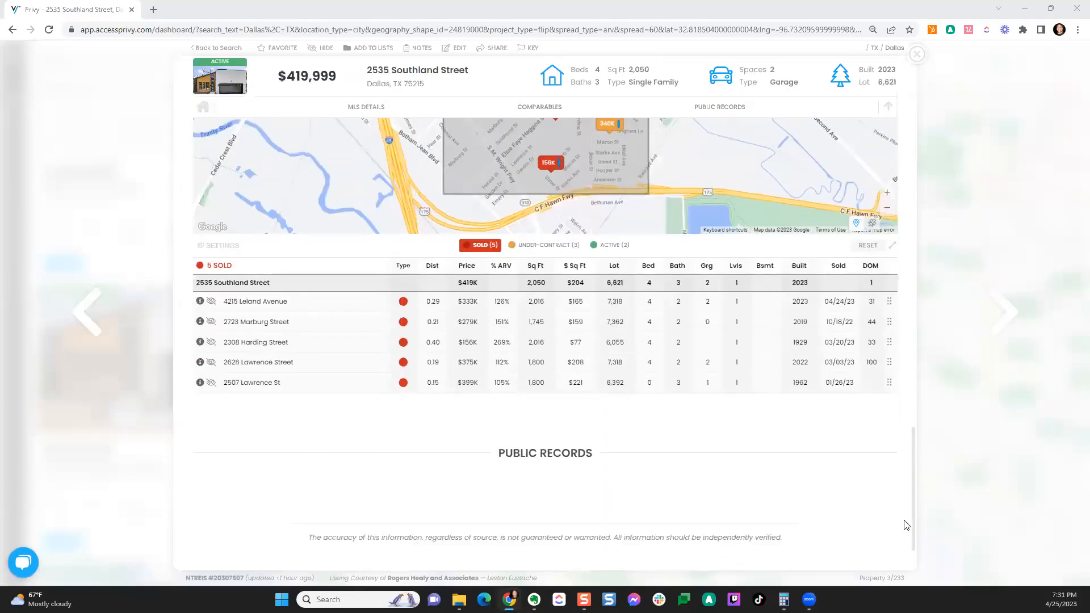
scroll(906, 525, up, 6)
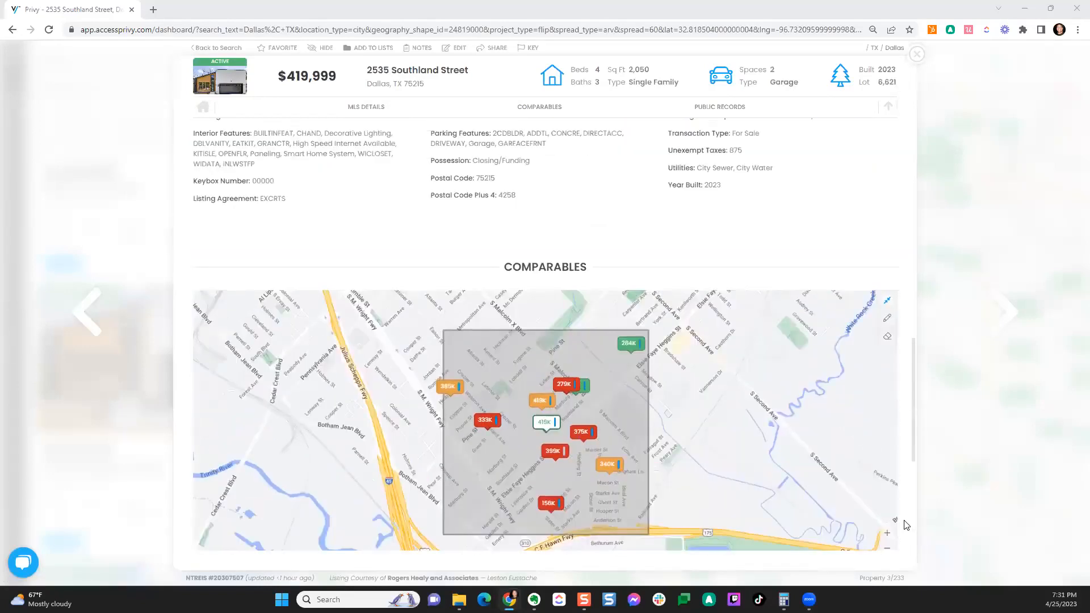
scroll(906, 525, up, 6)
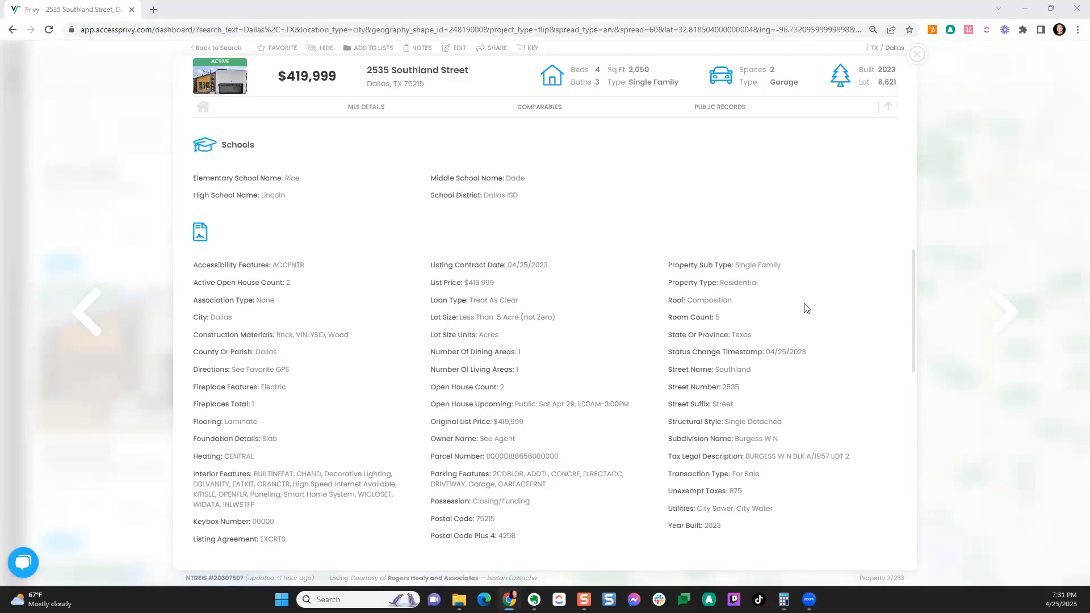
scroll(895, 309, up, 3)
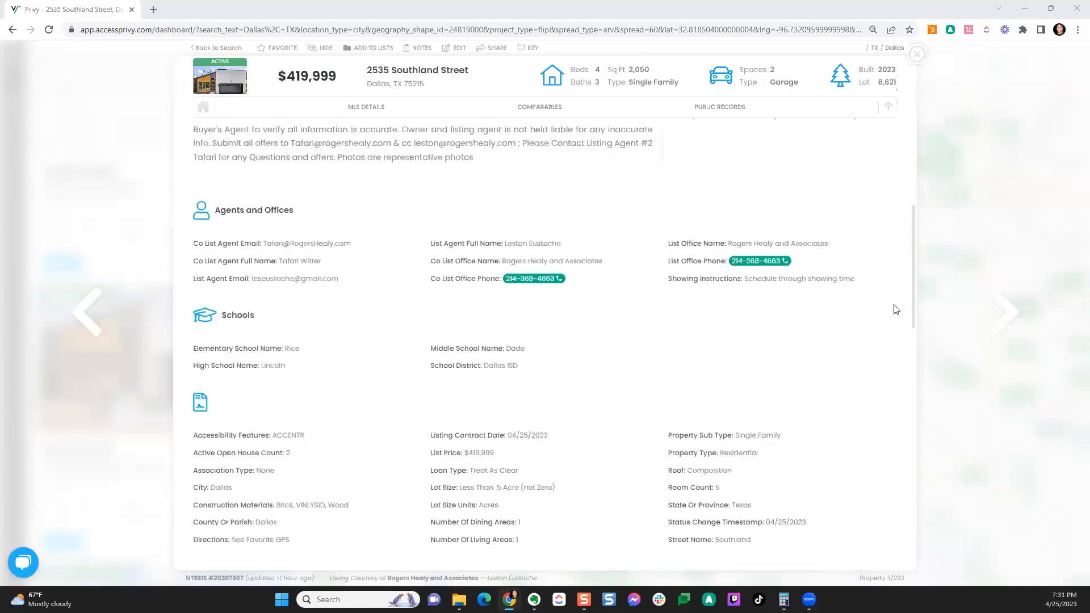
drag(915, 303, 910, 125)
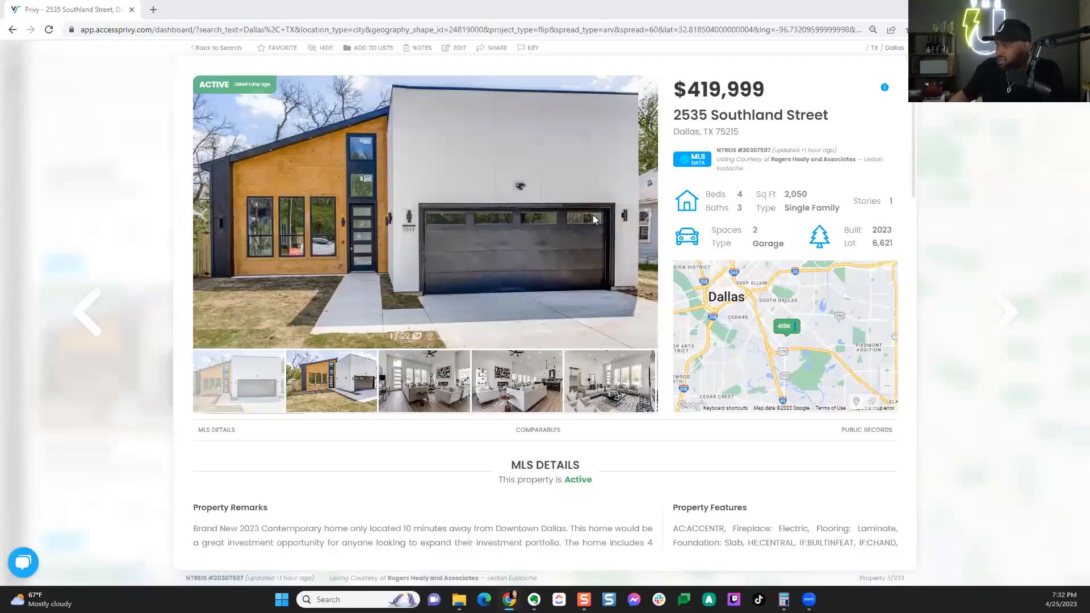
Step: Close the listing, show Fix 'N Flip investor sales, and zoom into the 58-property Cedar Crest cluster
click(905, 68)
click(248, 60)
click(379, 67)
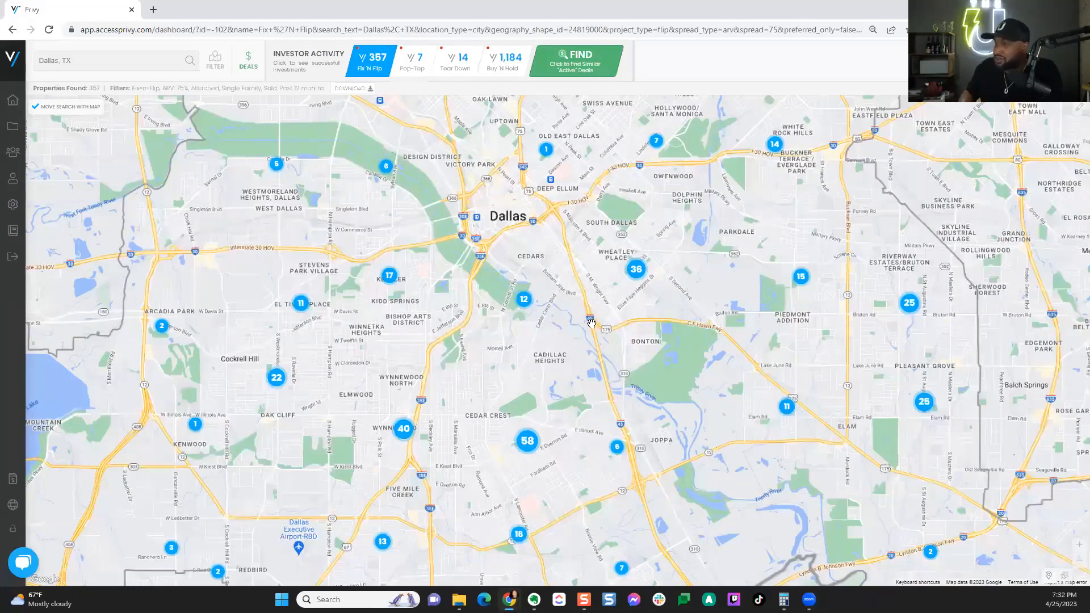
scroll(591, 323, down, 2)
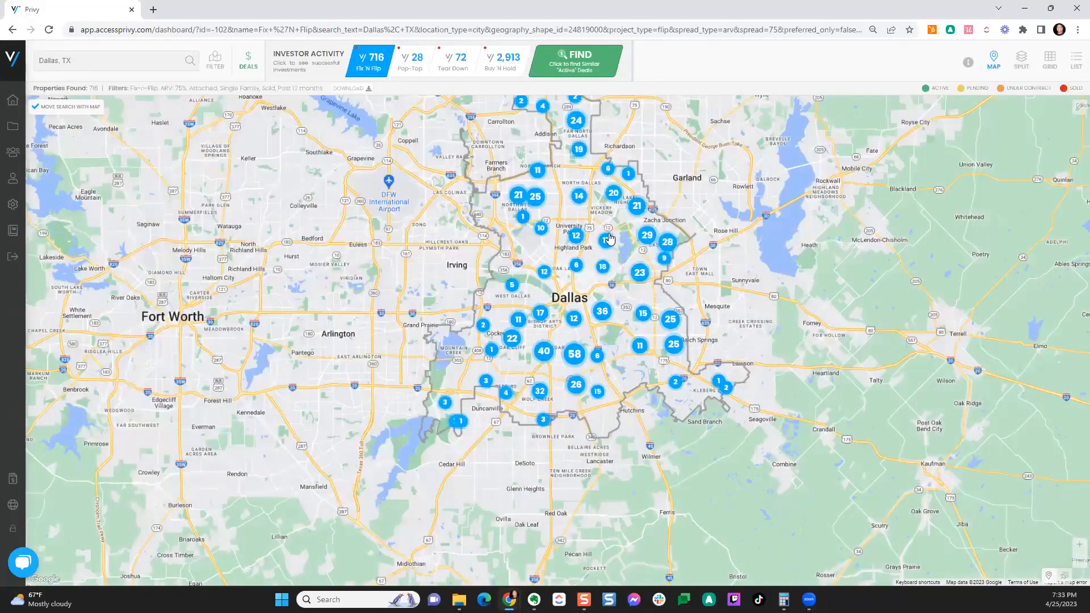
click(575, 359)
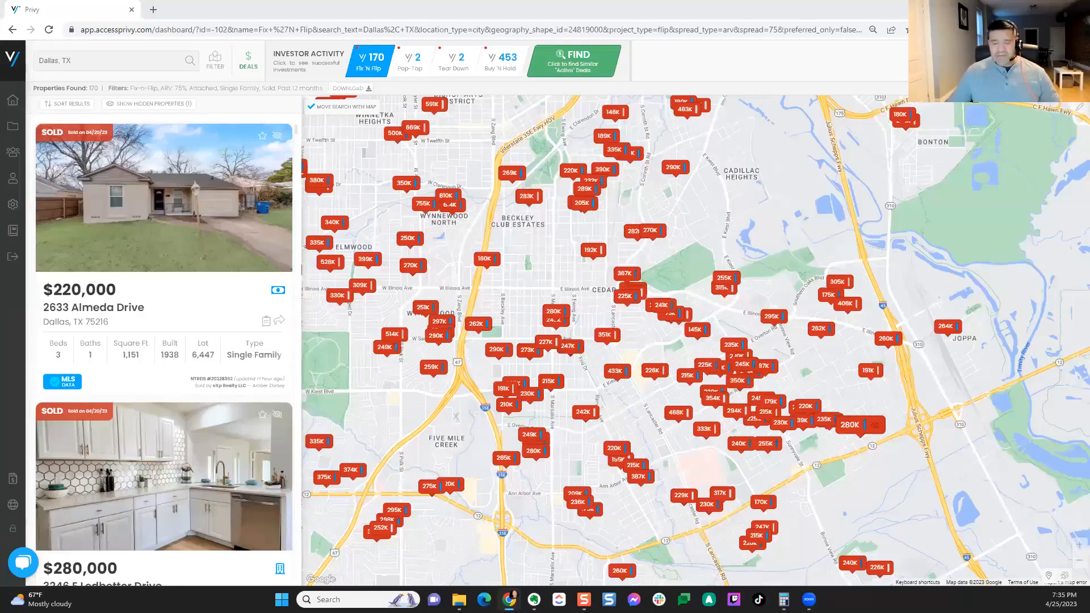
Step: Drop the Fix 'n Flip strategy and limit property types to Multi-Family only
click(218, 64)
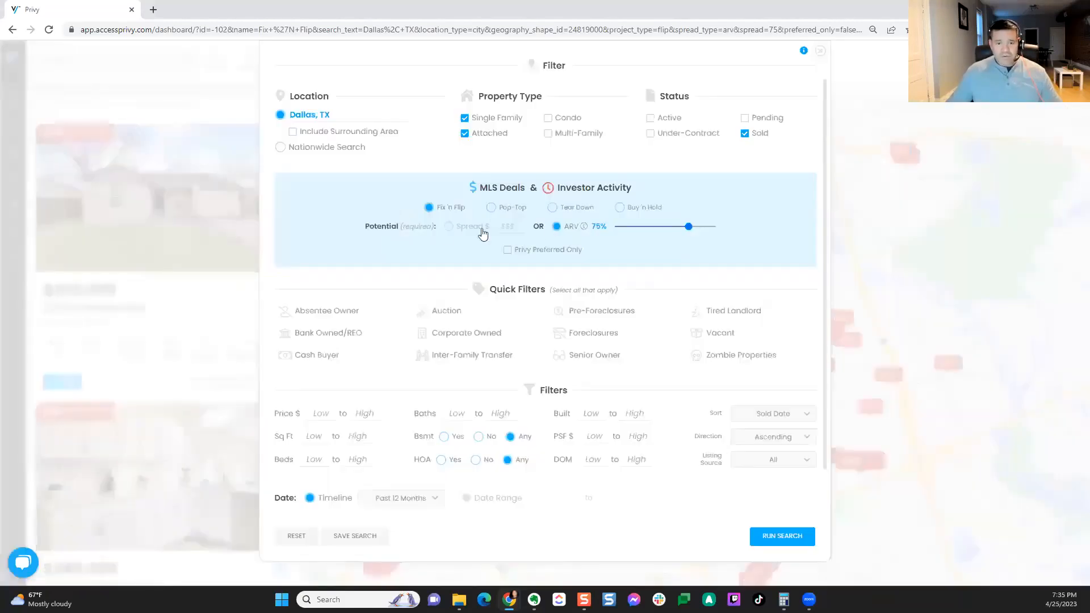
click(429, 209)
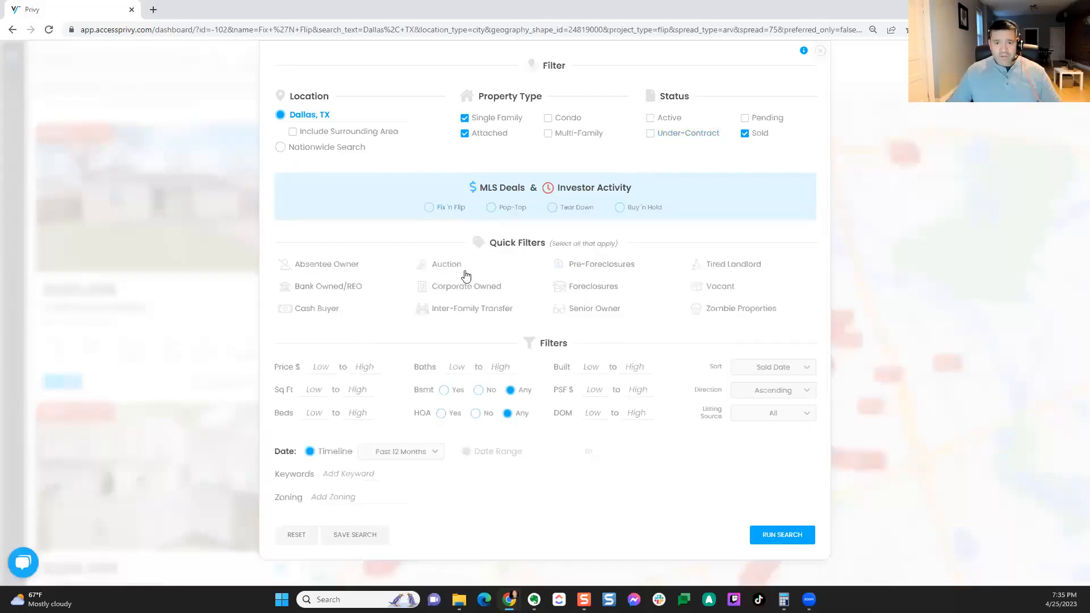
click(548, 134)
click(466, 119)
click(465, 135)
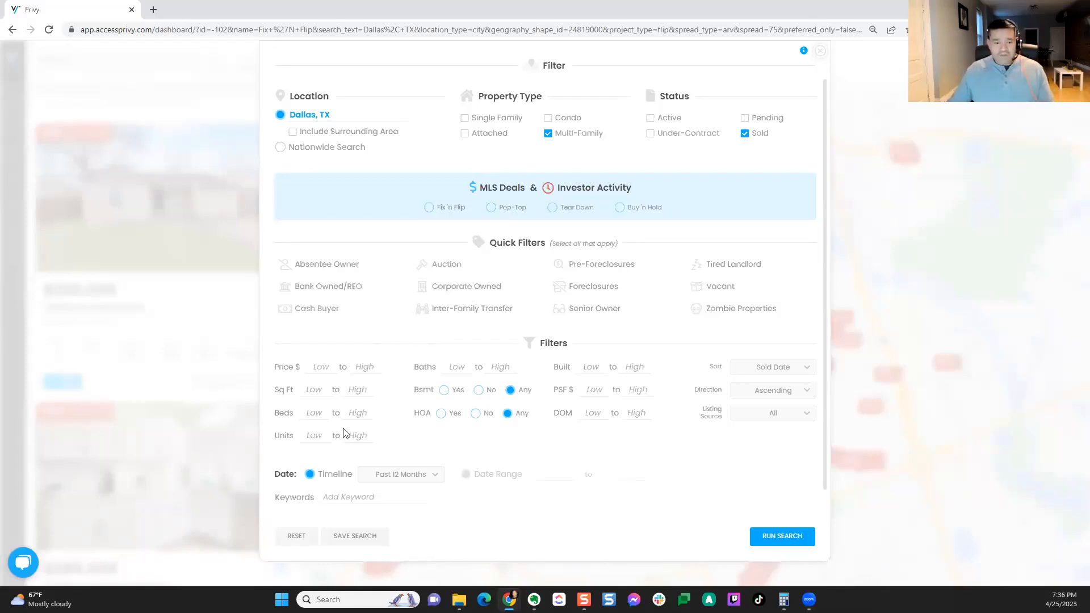
Step: Require at least 5 units and set the timeline to All
click(324, 439)
text(5)
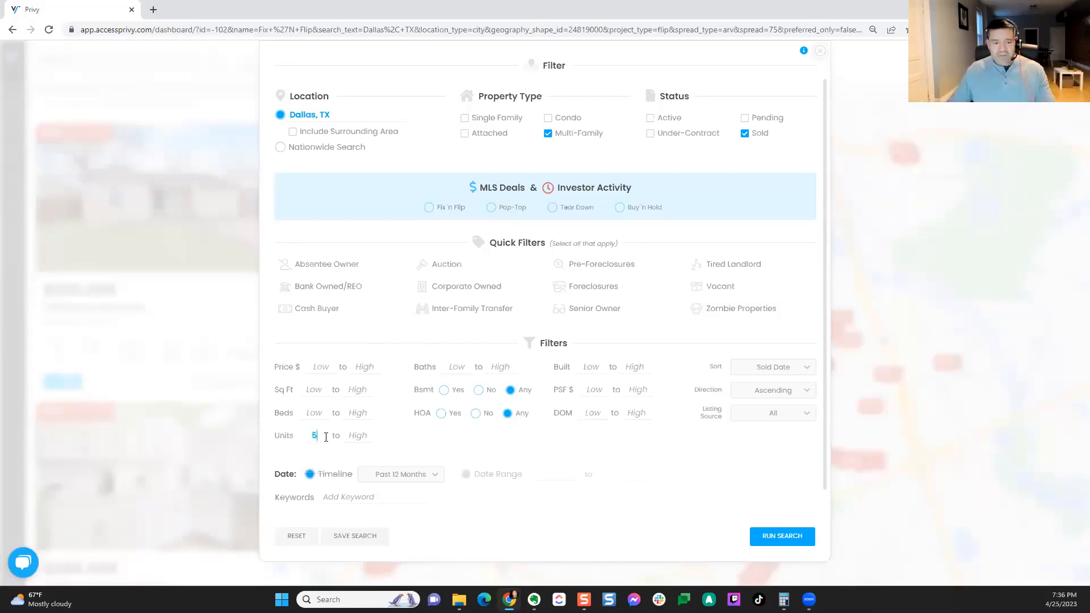
click(418, 474)
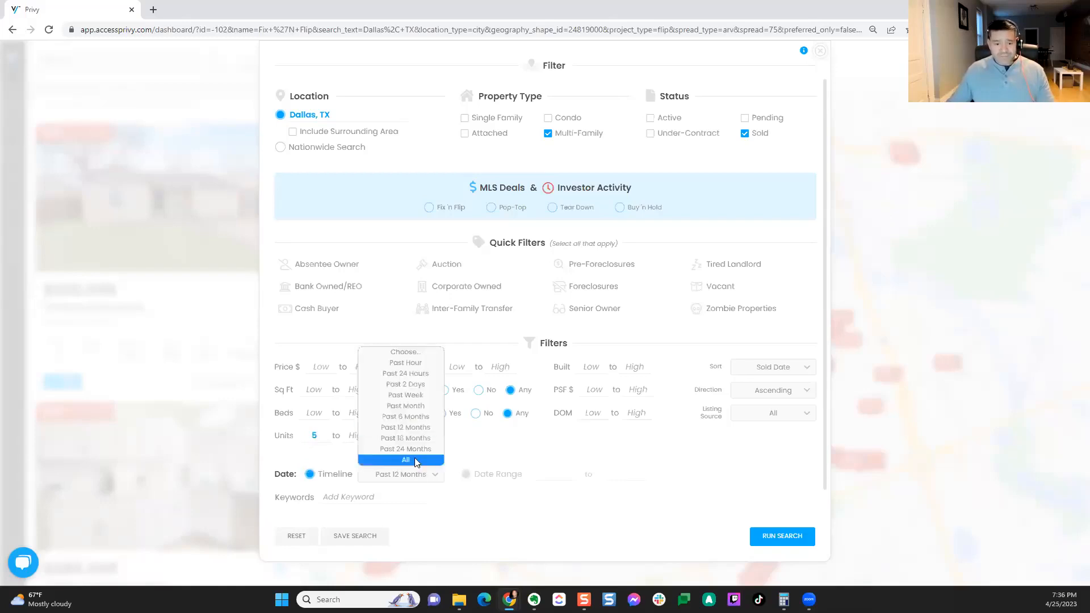
click(418, 459)
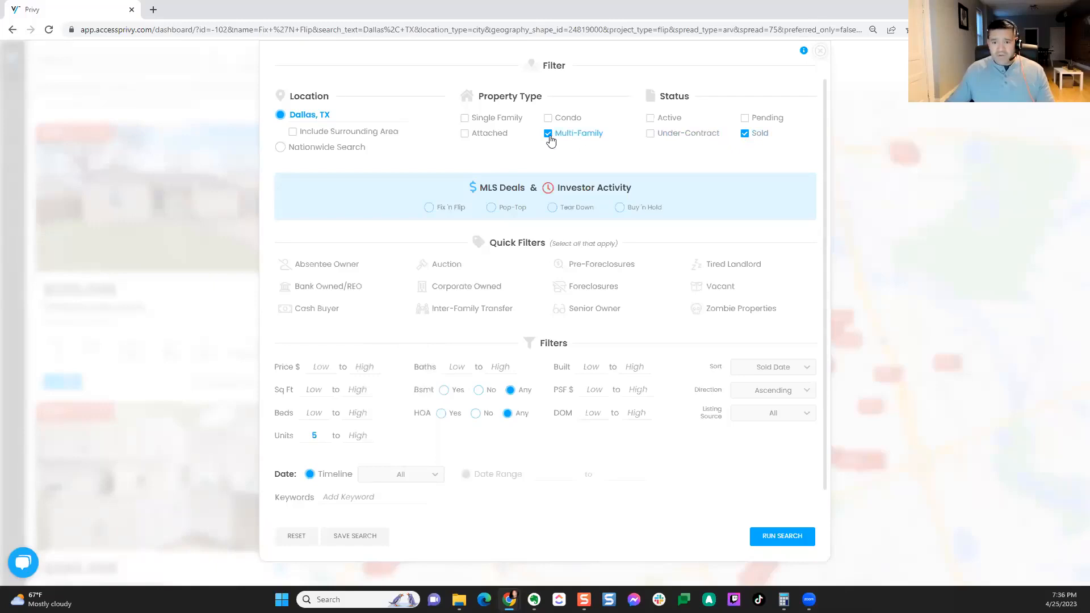
Step: Run the search and zoom the map out over the 90 sold multi-family results
click(800, 535)
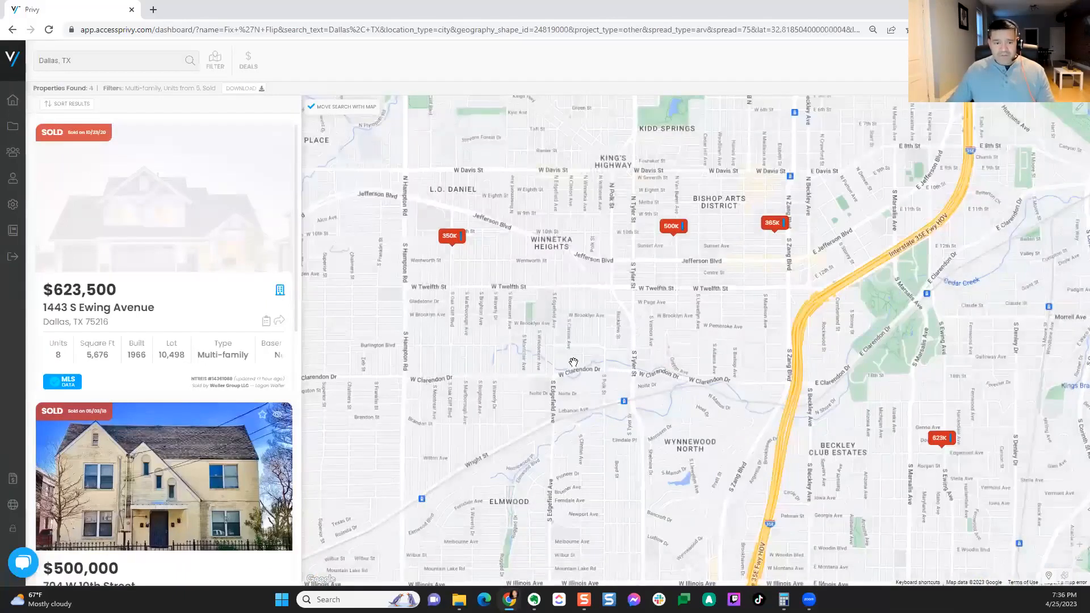
scroll(132, 390, down, 3)
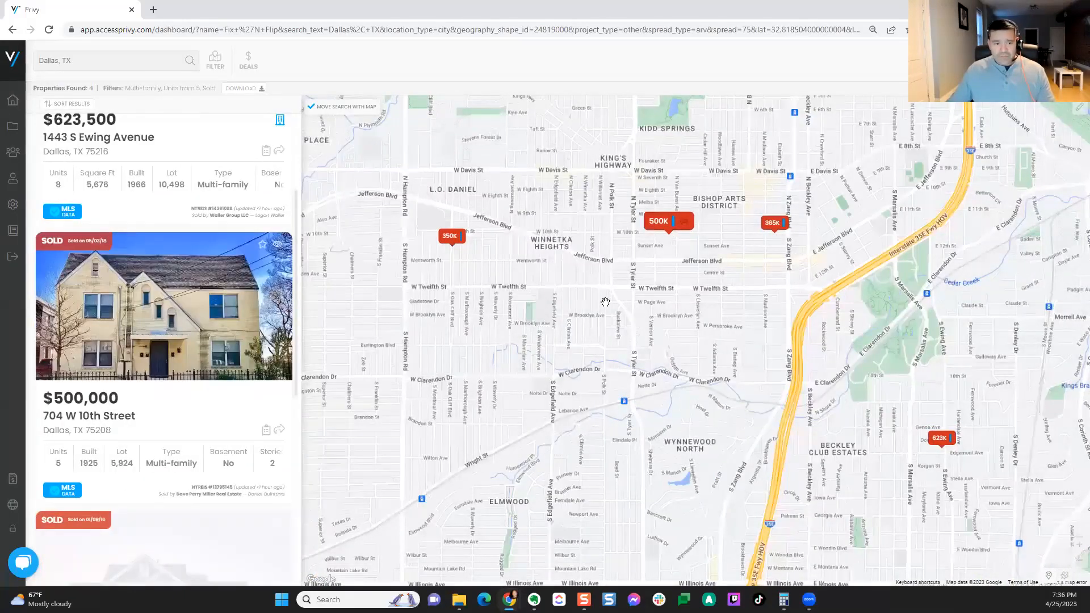
drag(603, 301, 597, 330)
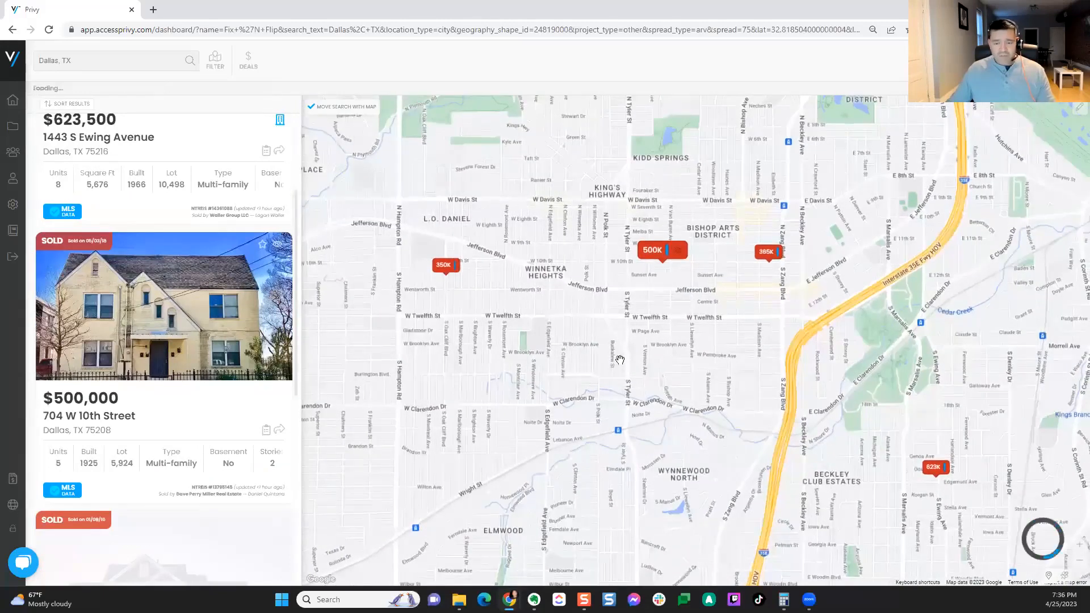
scroll(610, 355, down, 1)
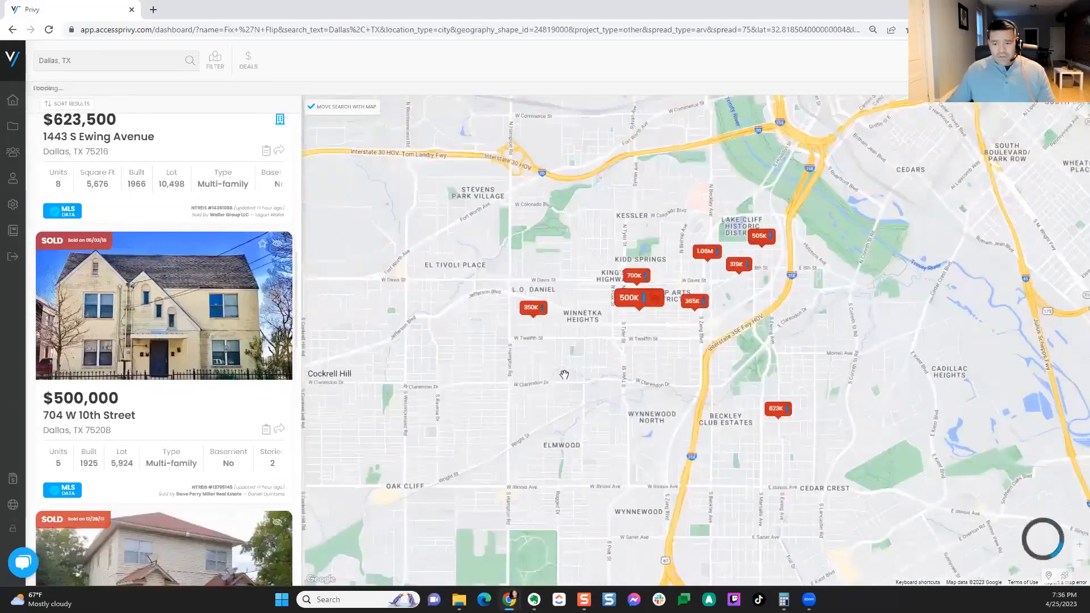
scroll(566, 375, down, 1)
Step: Pan the map over downtown and northern Dallas and preview the sold price markers
drag(716, 194, 709, 295)
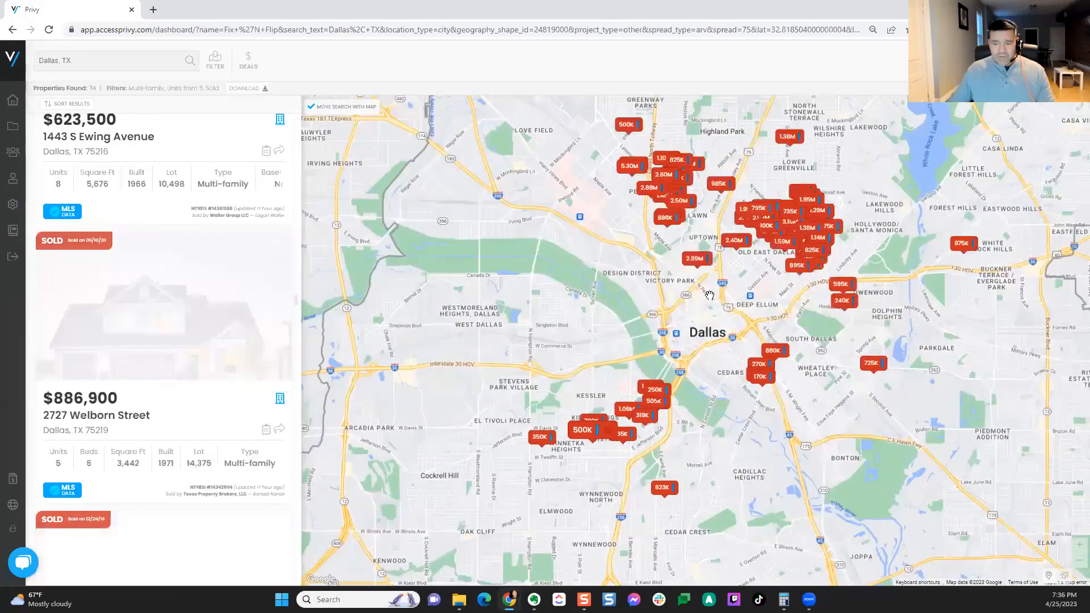
mouse_move(700, 337)
mouse_down()
mouse_move(621, 399)
mouse_move(600, 452)
mouse_up()
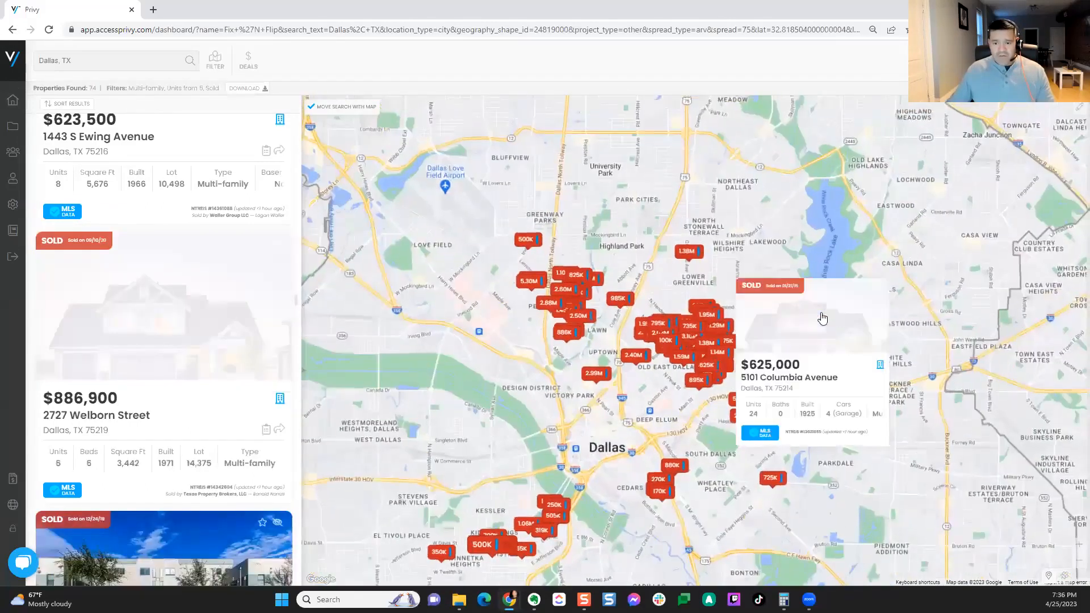
mouse_move(698, 331)
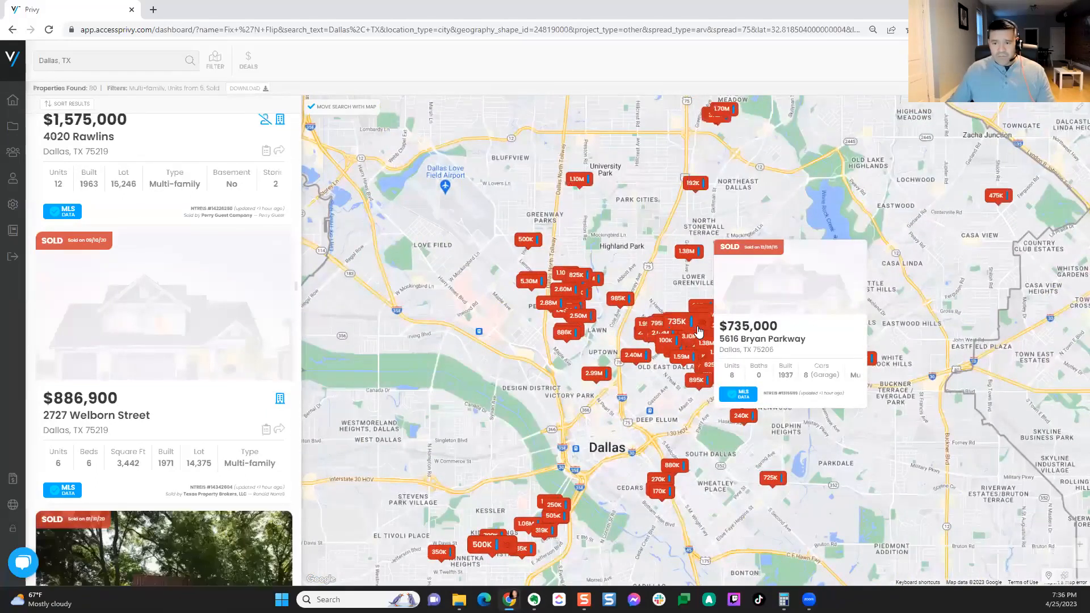
mouse_move(581, 305)
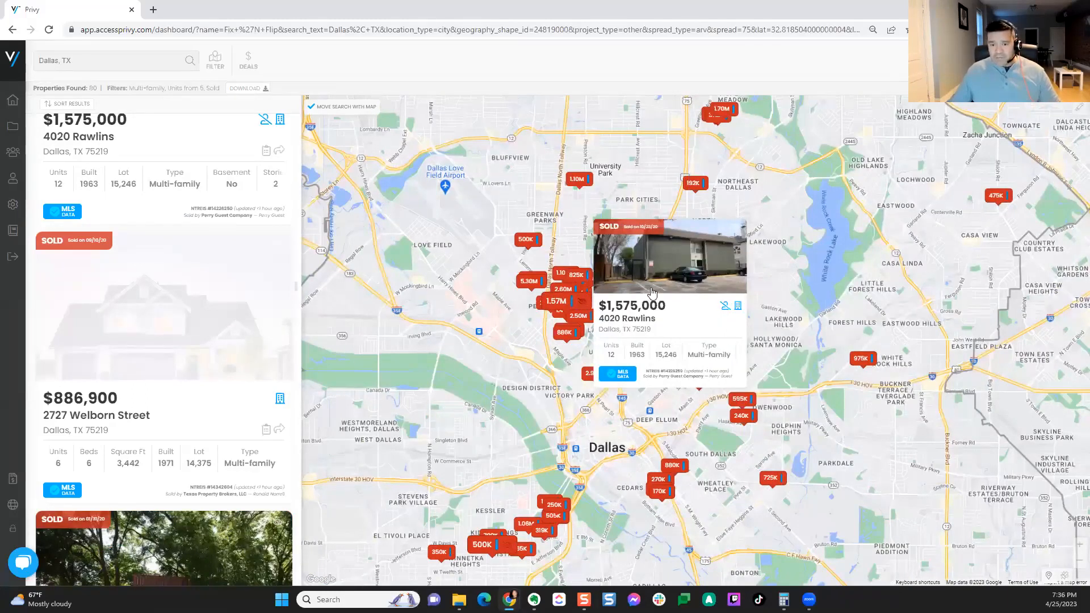
mouse_move(569, 279)
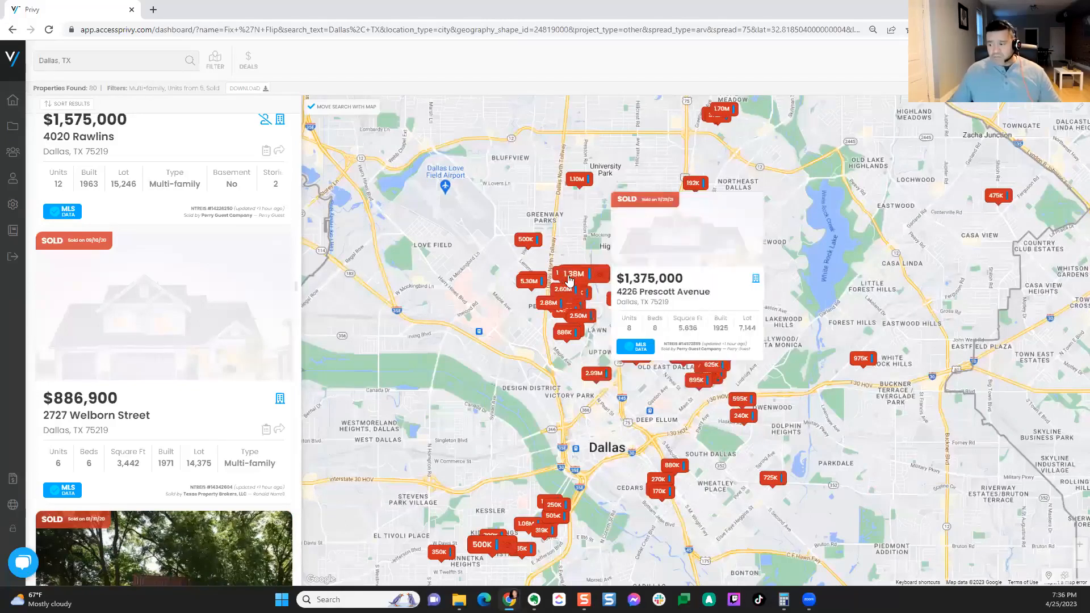
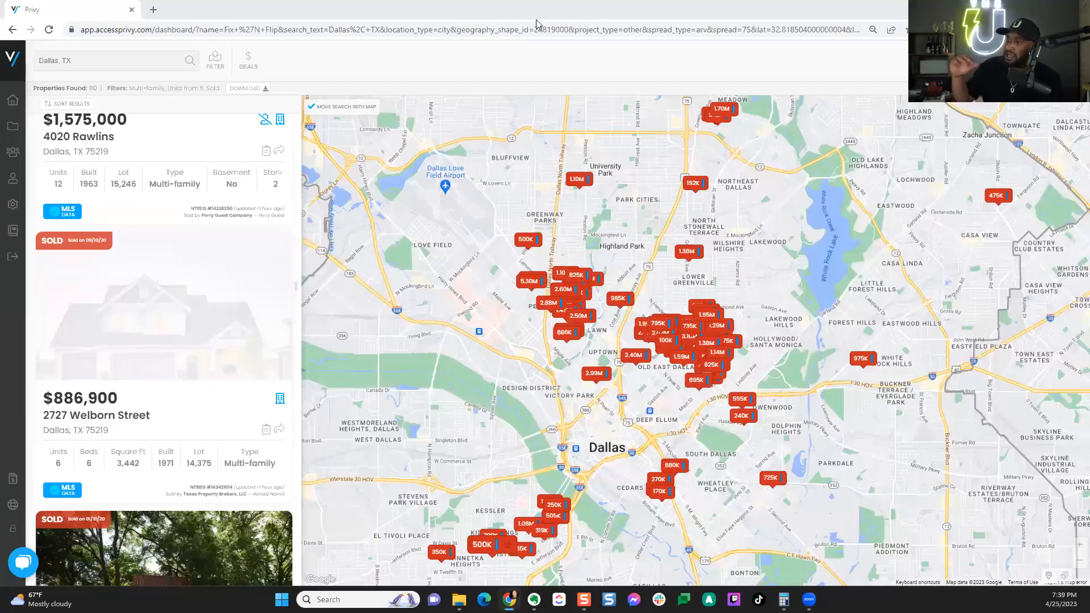
Step: Scroll further down the list of sold multi-family Dallas listings
scroll(207, 414, down, 4)
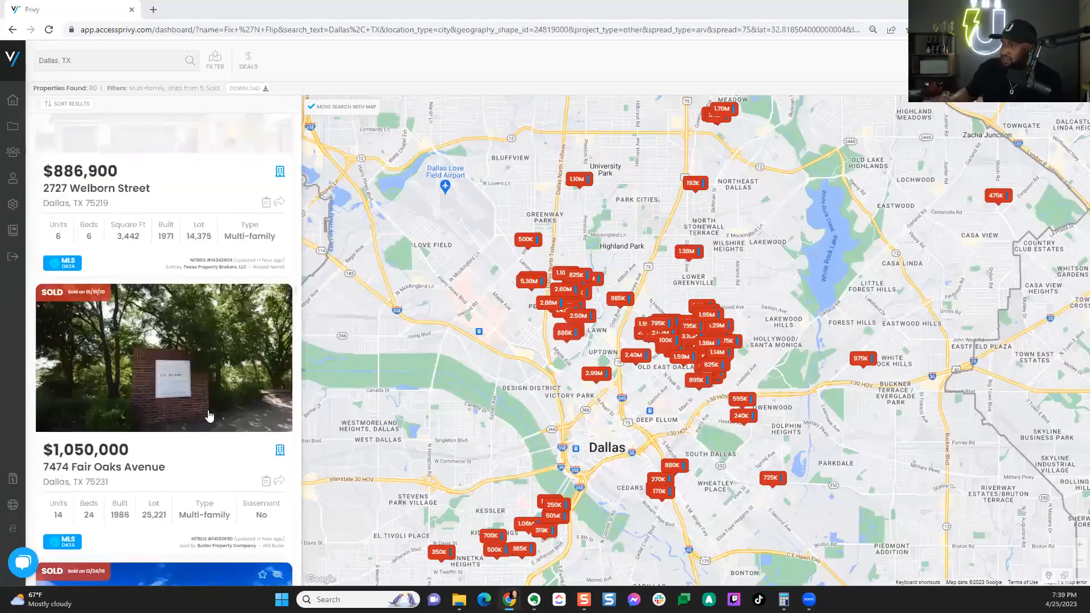
scroll(199, 408, down, 5)
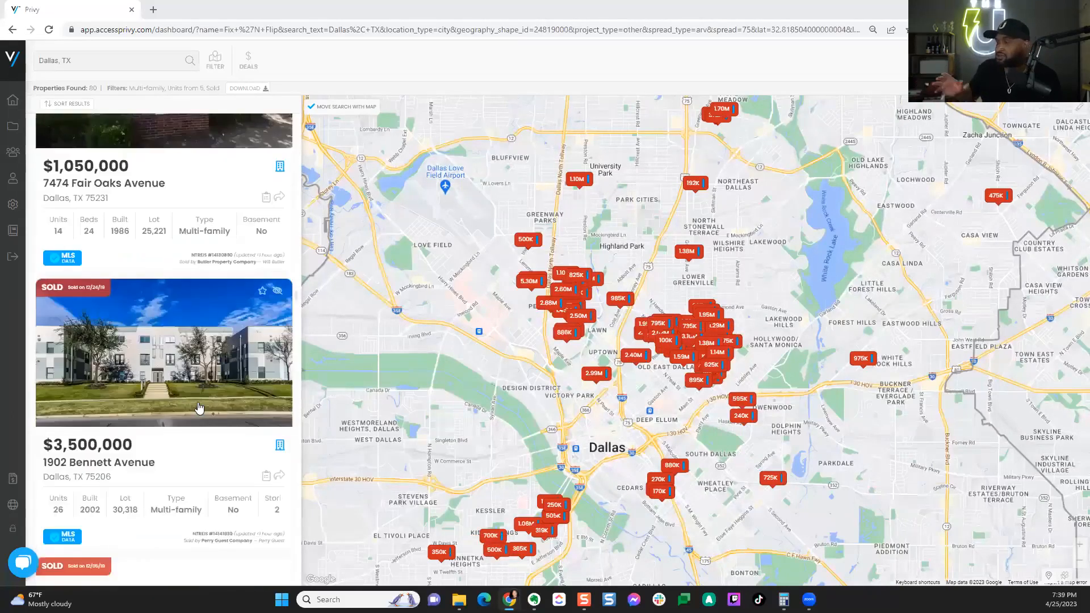
scroll(198, 385, down, 2)
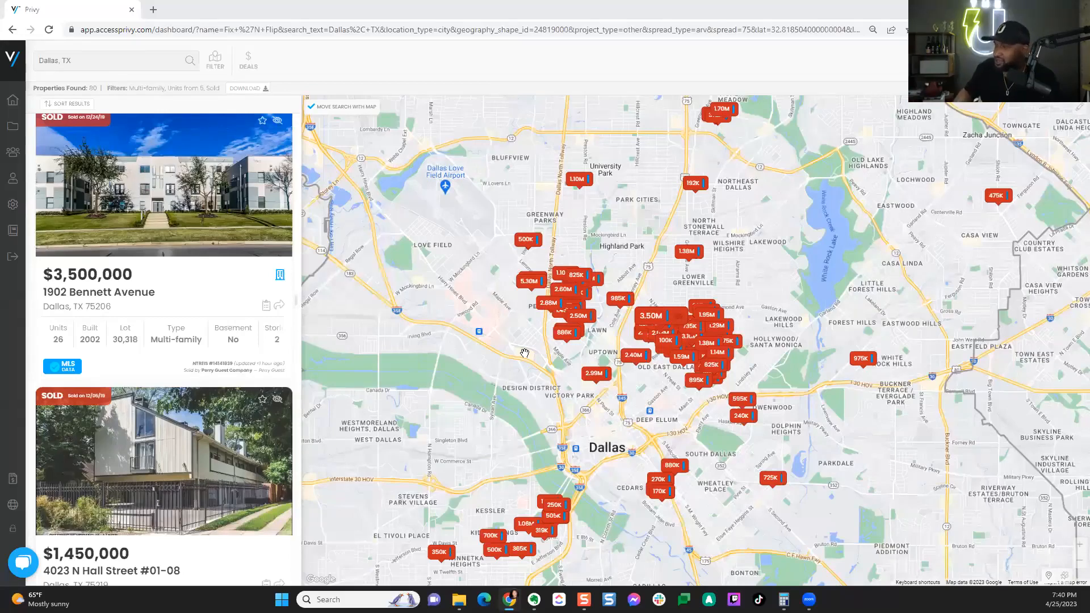
scroll(141, 317, down, 3)
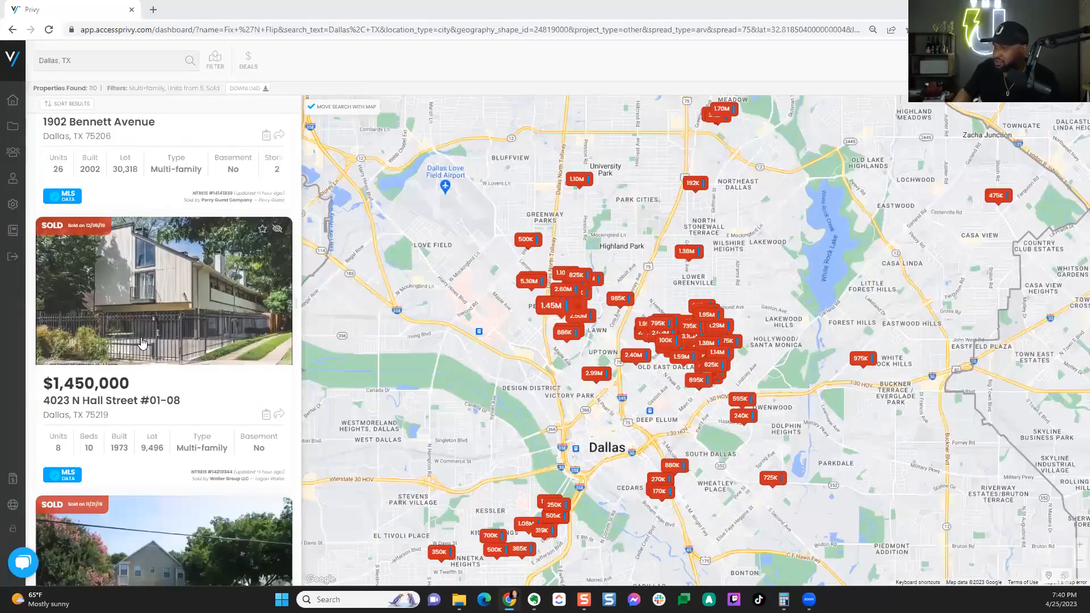
scroll(141, 343, down, 5)
scroll(142, 343, down, 3)
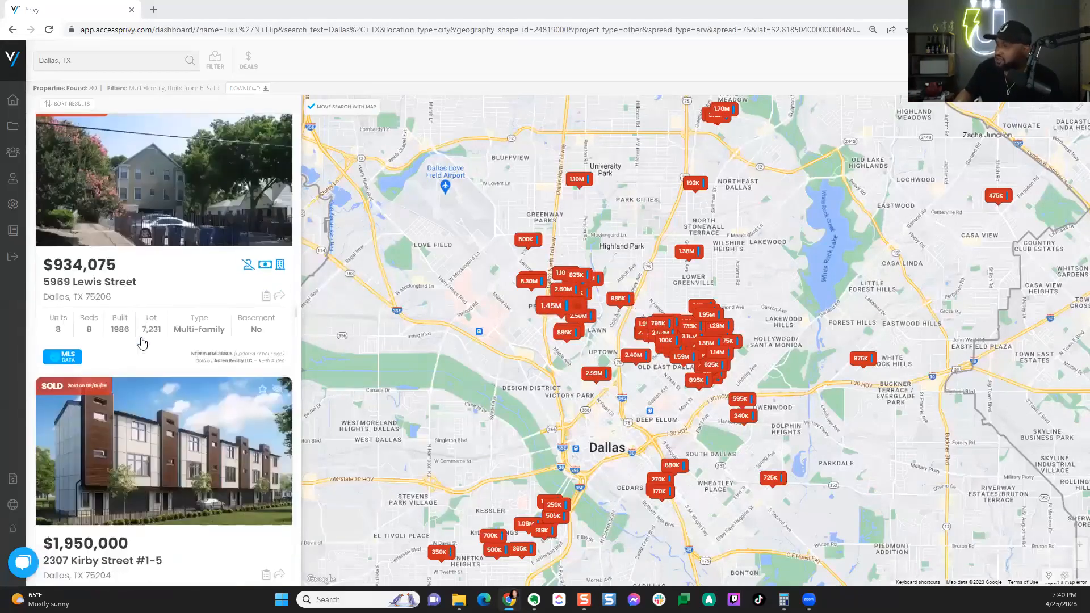
scroll(142, 343, down, 6)
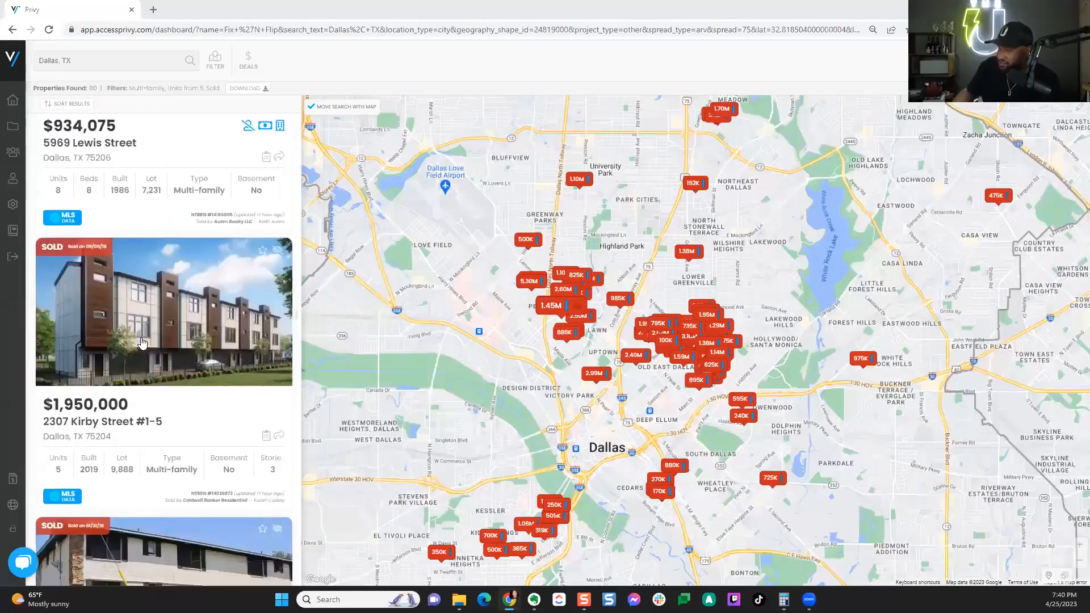
scroll(193, 361, down, 2)
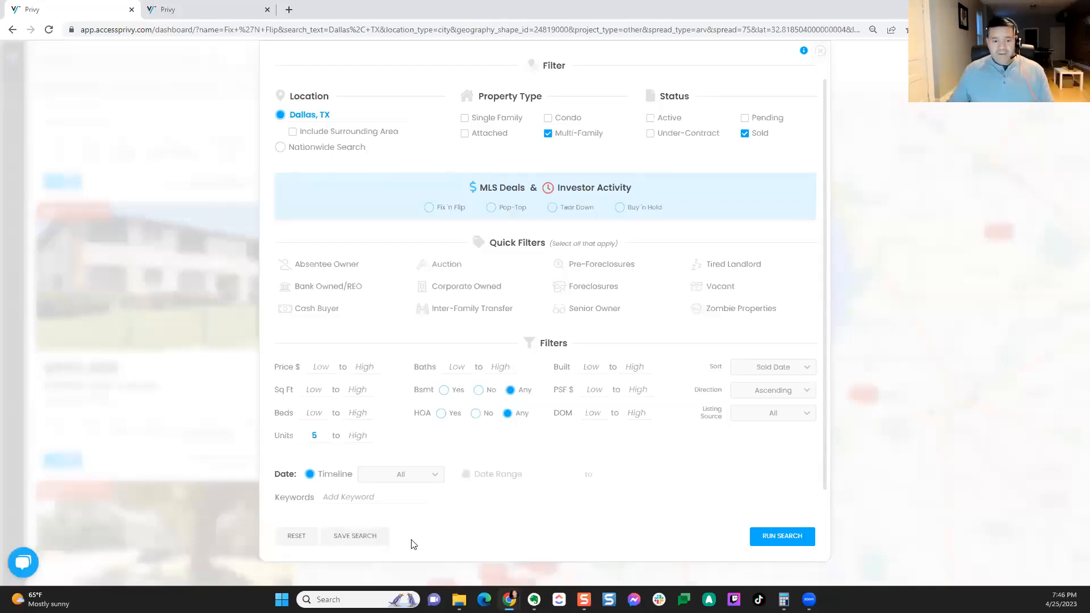
Step: Reset filters to defaults and rerun, showing 388 active single-family properties with investor-activity categories
click(293, 536)
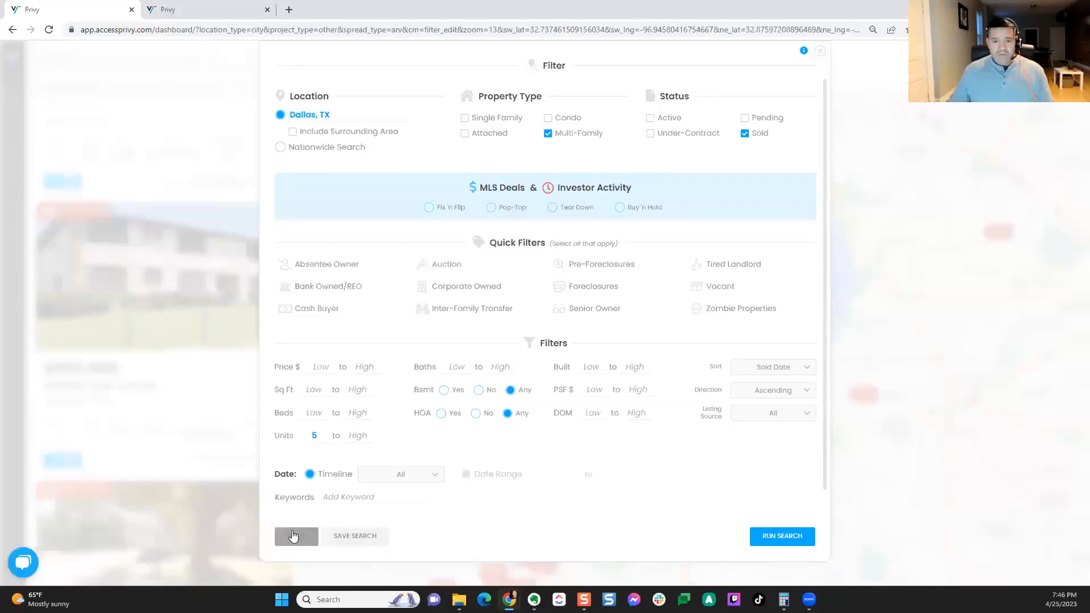
click(778, 535)
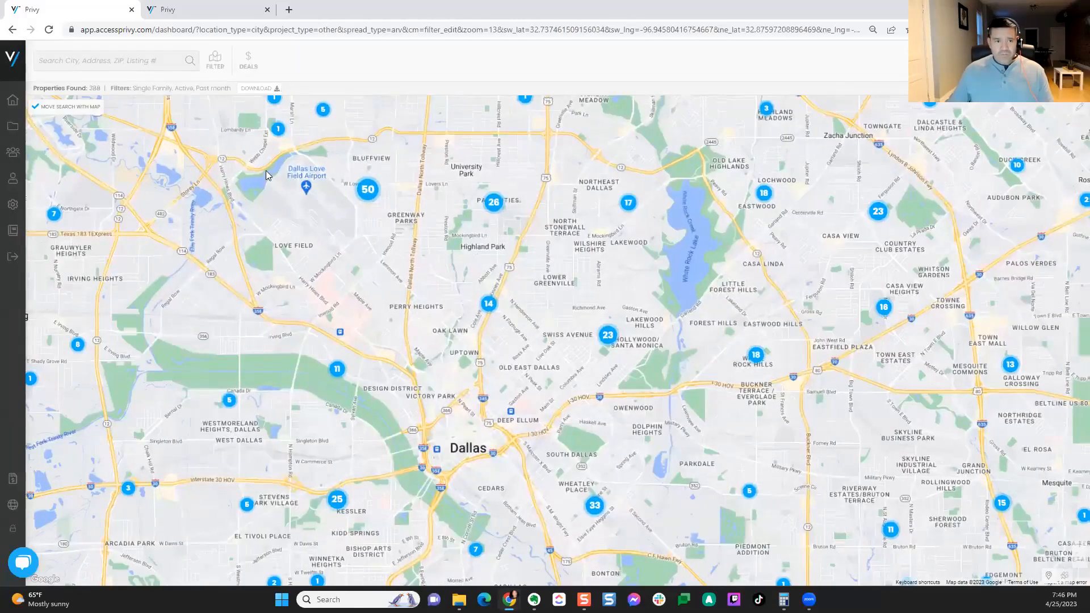
click(252, 71)
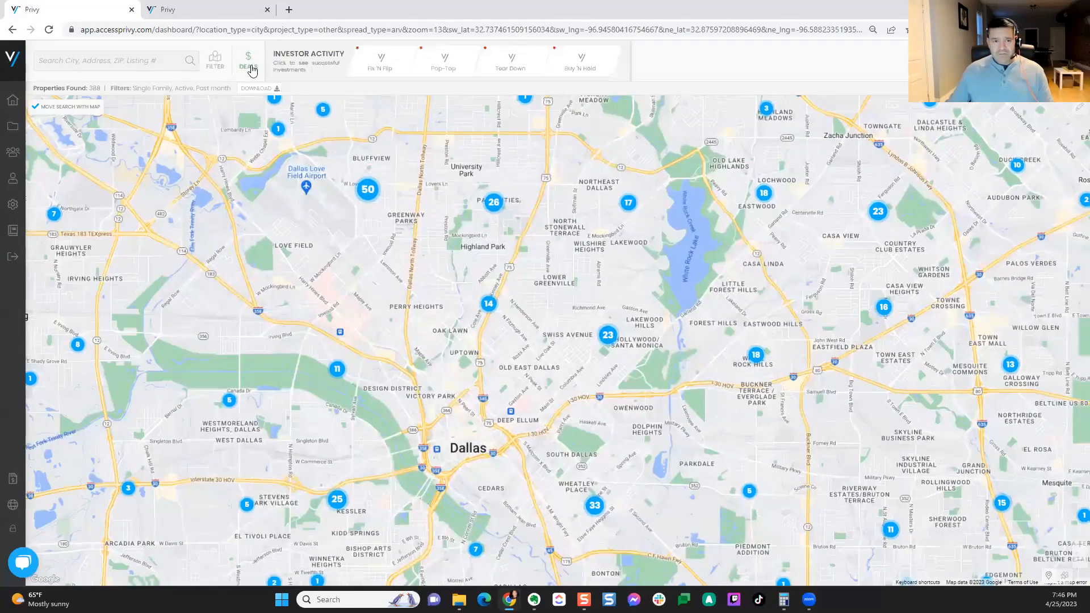
Step: Show Fix 'N Flip sales and zoom into the 58-property cluster south of Dallas
click(381, 72)
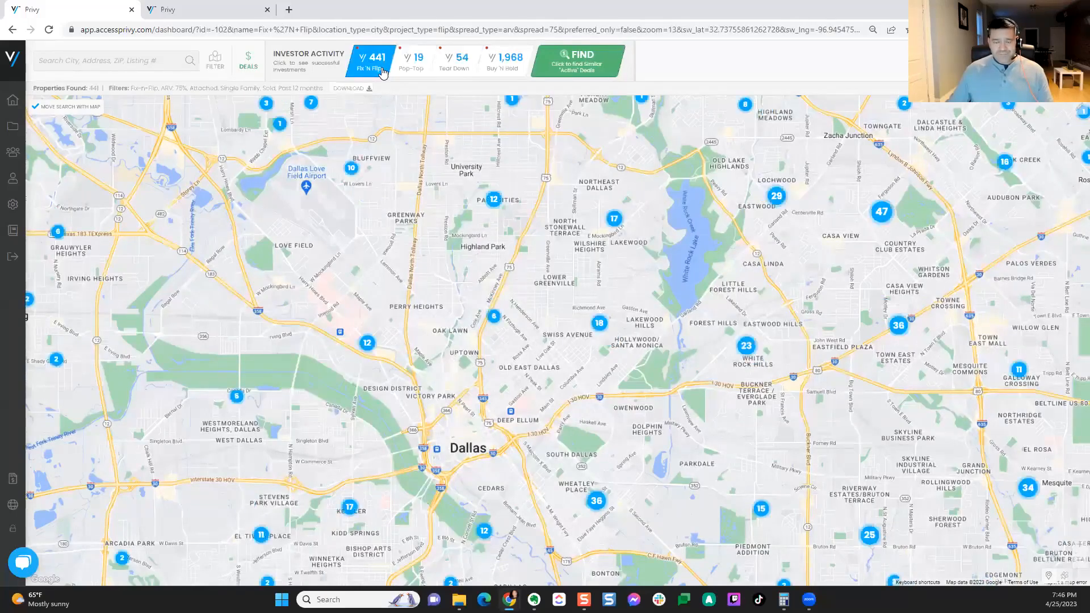
scroll(496, 389, down, 1)
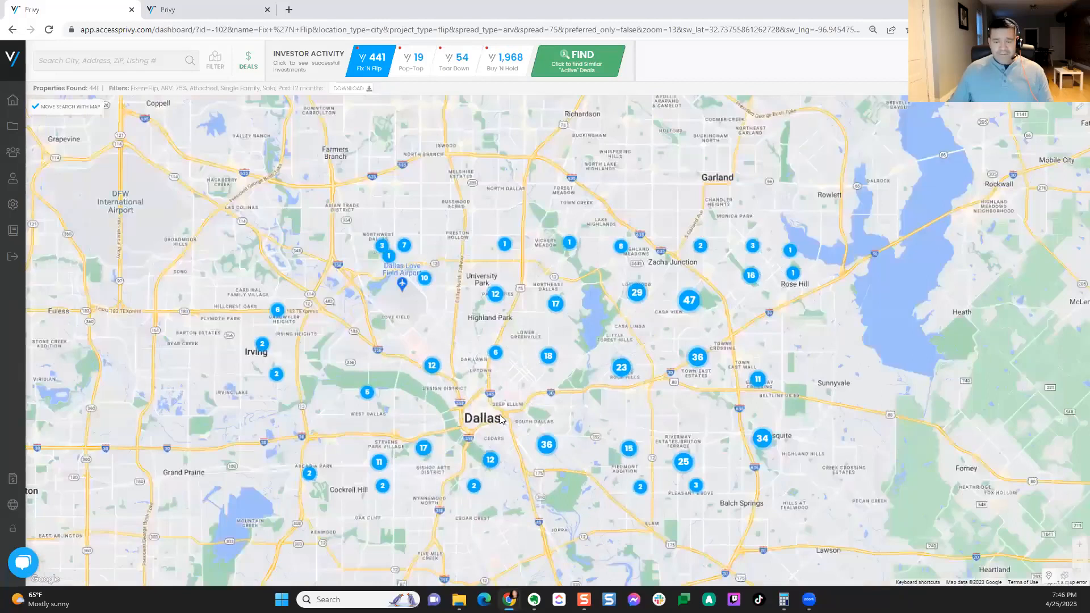
drag(517, 412, 554, 313)
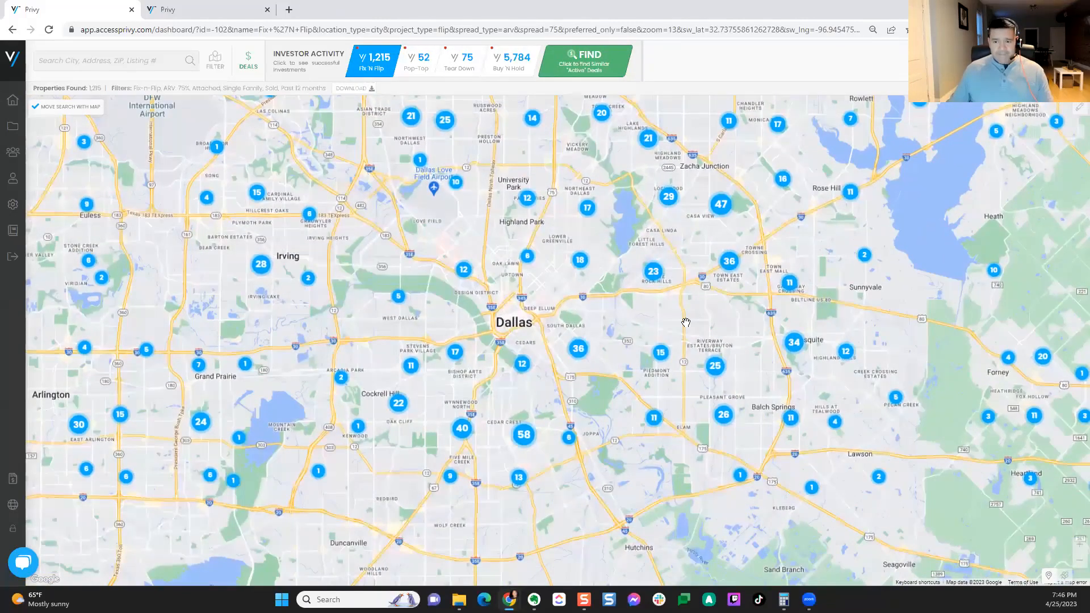
click(523, 437)
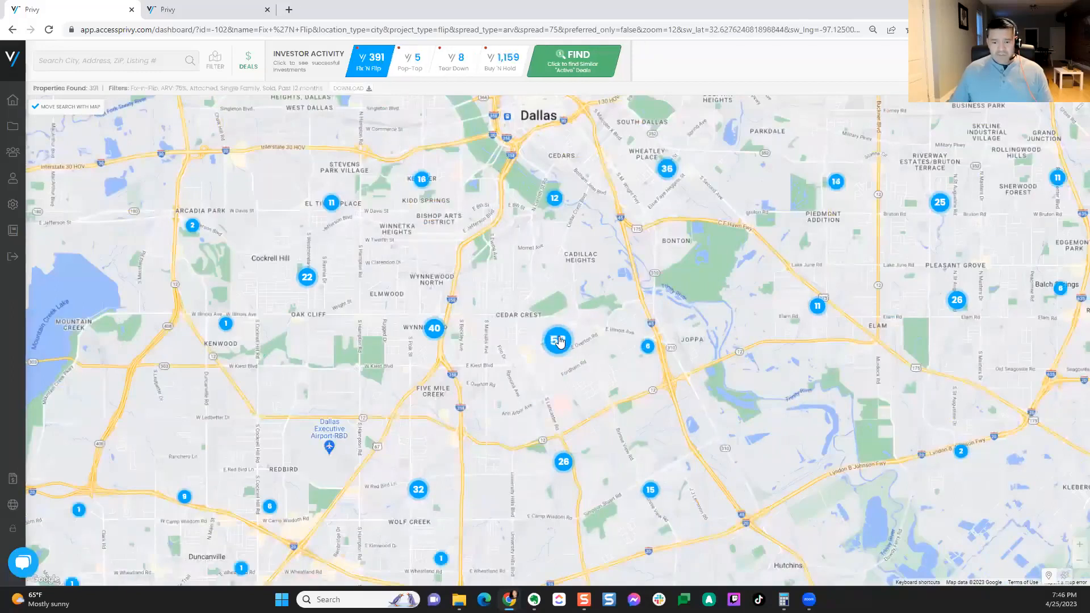
click(558, 340)
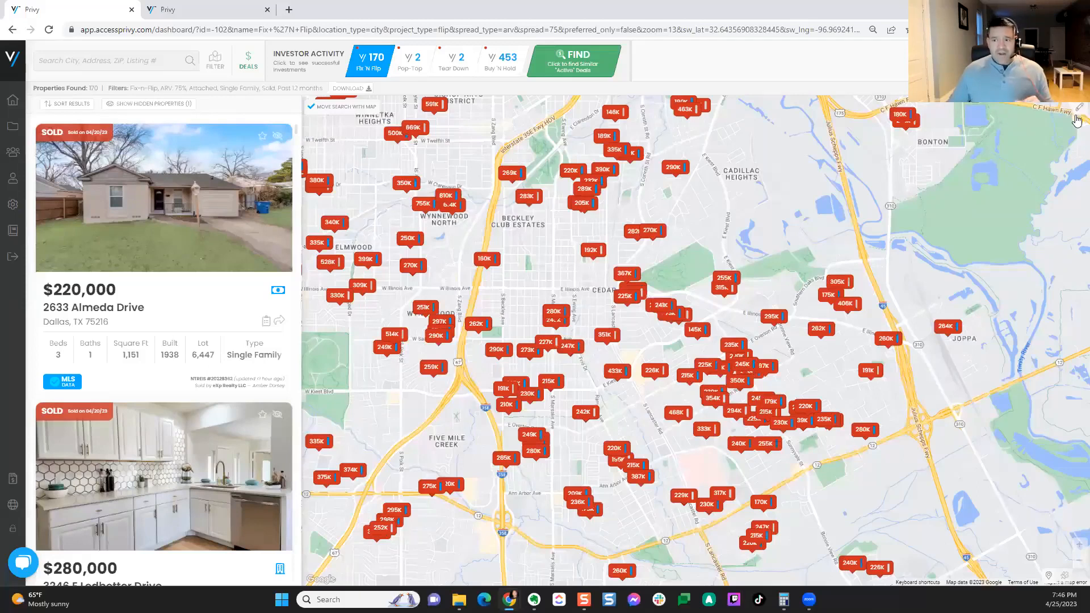
Step: Draw a boundary around Cedar Crest, then cancel exporting its 91 property records
mouse_move(905, 425)
mouse_down()
mouse_move(900, 326)
mouse_move(842, 136)
mouse_move(608, 121)
mouse_move(534, 146)
mouse_move(477, 258)
mouse_move(485, 401)
mouse_move(579, 555)
mouse_move(746, 513)
mouse_move(880, 426)
mouse_move(913, 351)
mouse_move(908, 420)
mouse_up()
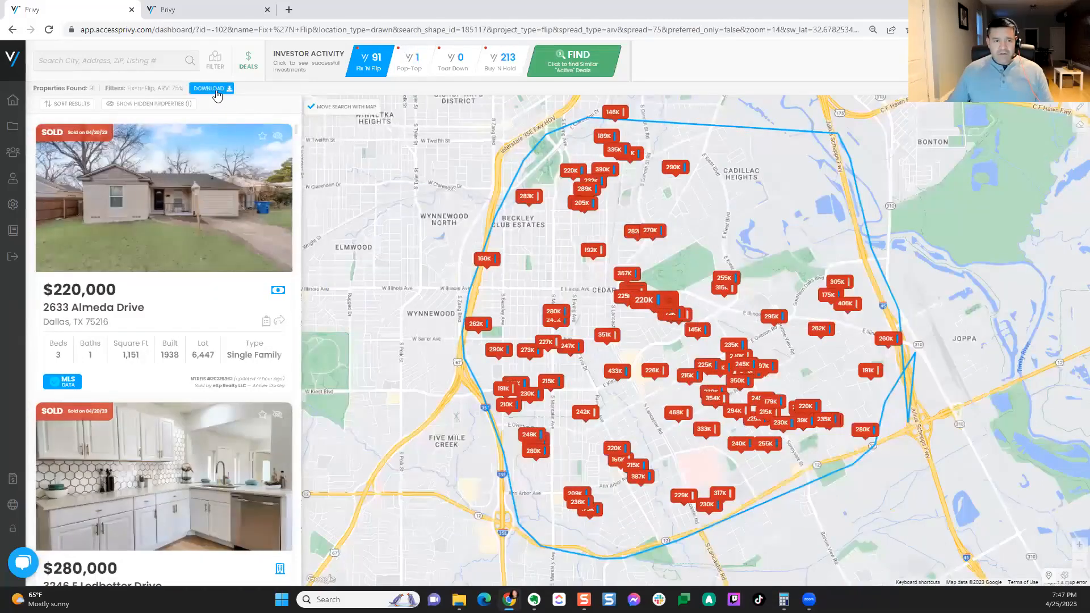
click(216, 90)
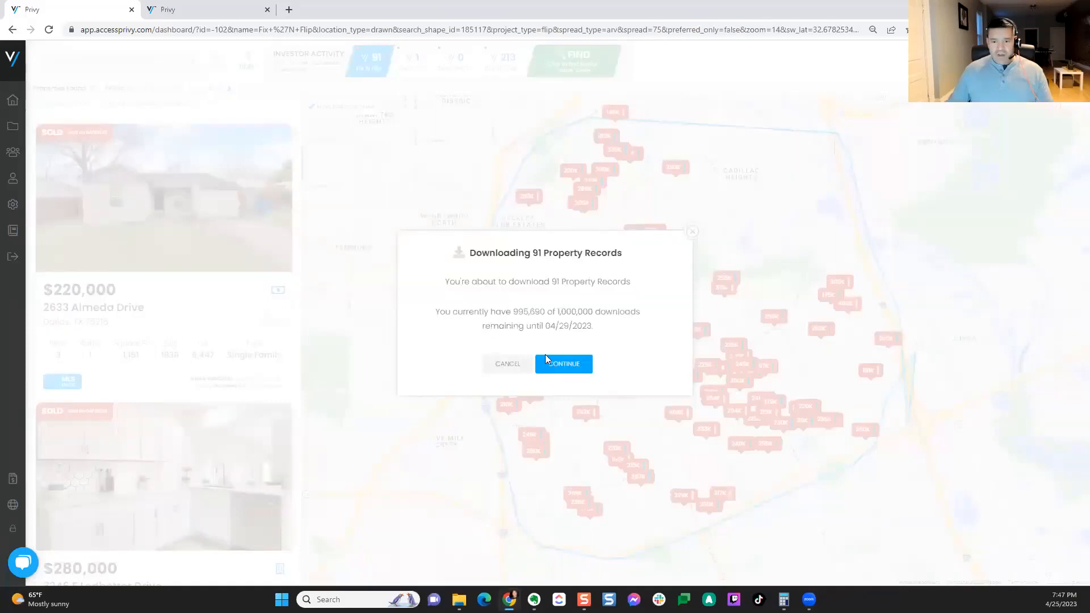
click(691, 232)
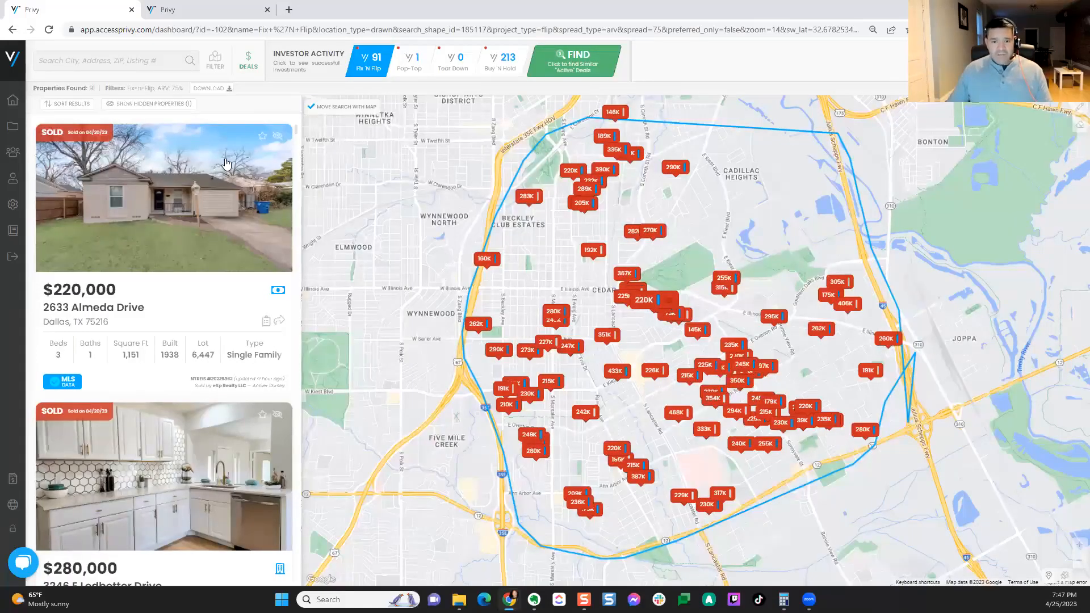
Step: Filter for Absentee Owner, drop Fix 'n Flip, set the timeline to All, and rerun
click(215, 63)
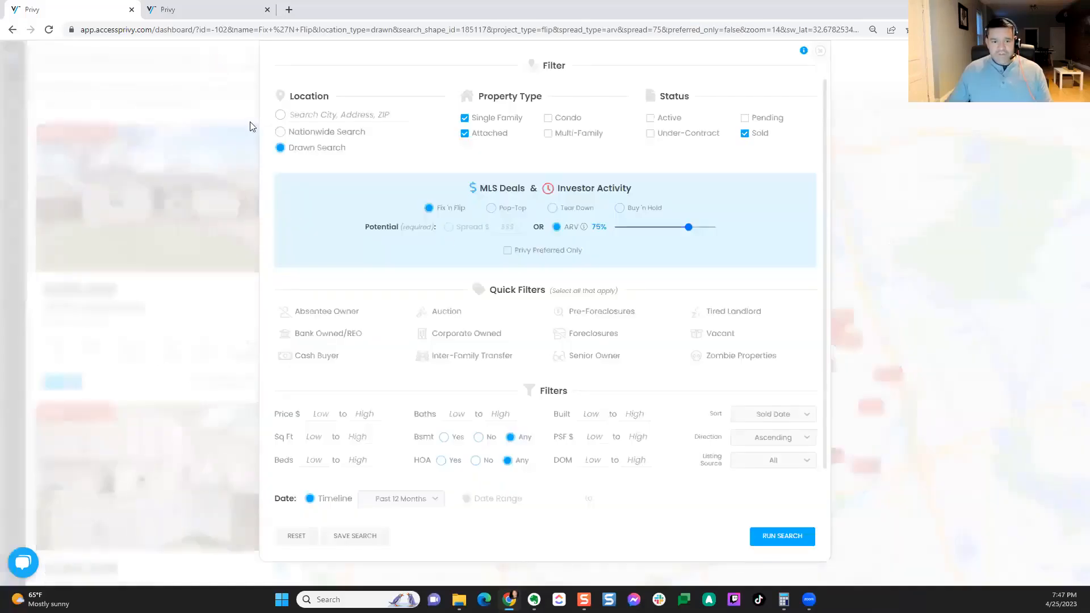
click(320, 314)
click(430, 208)
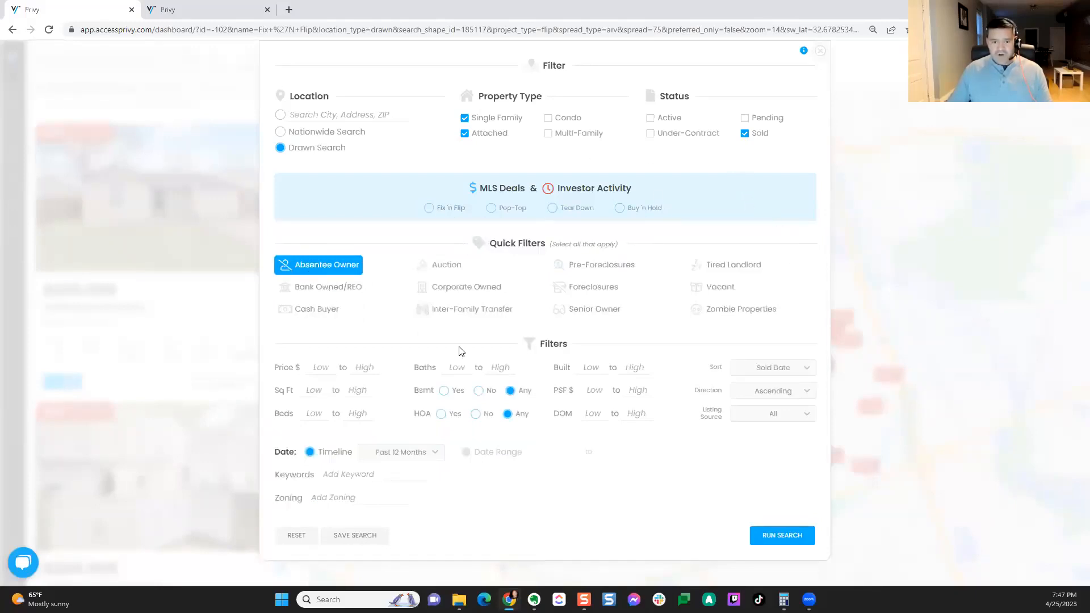
click(394, 457)
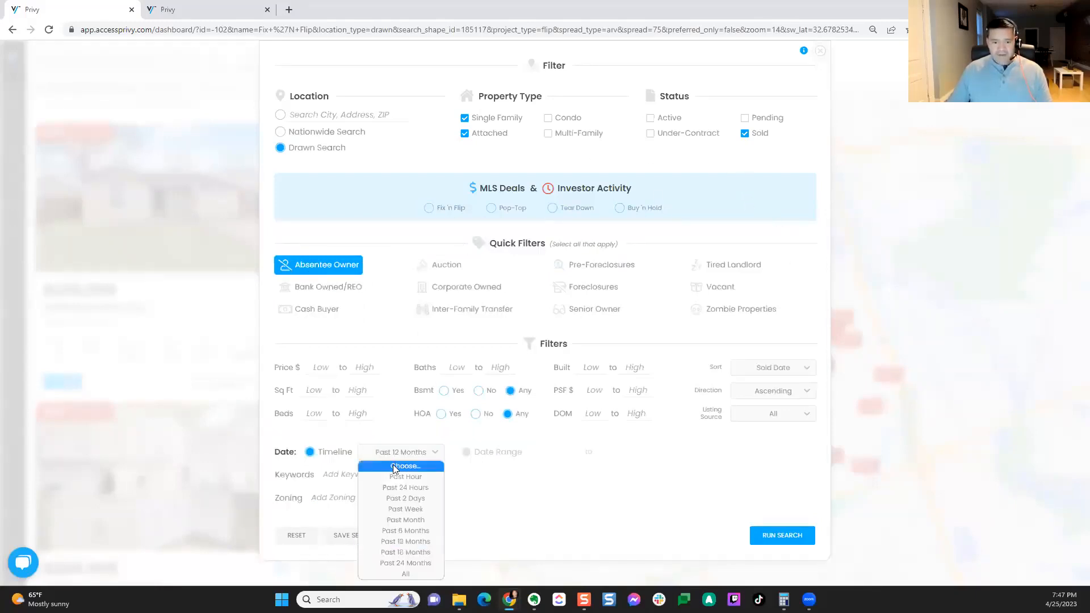
click(407, 574)
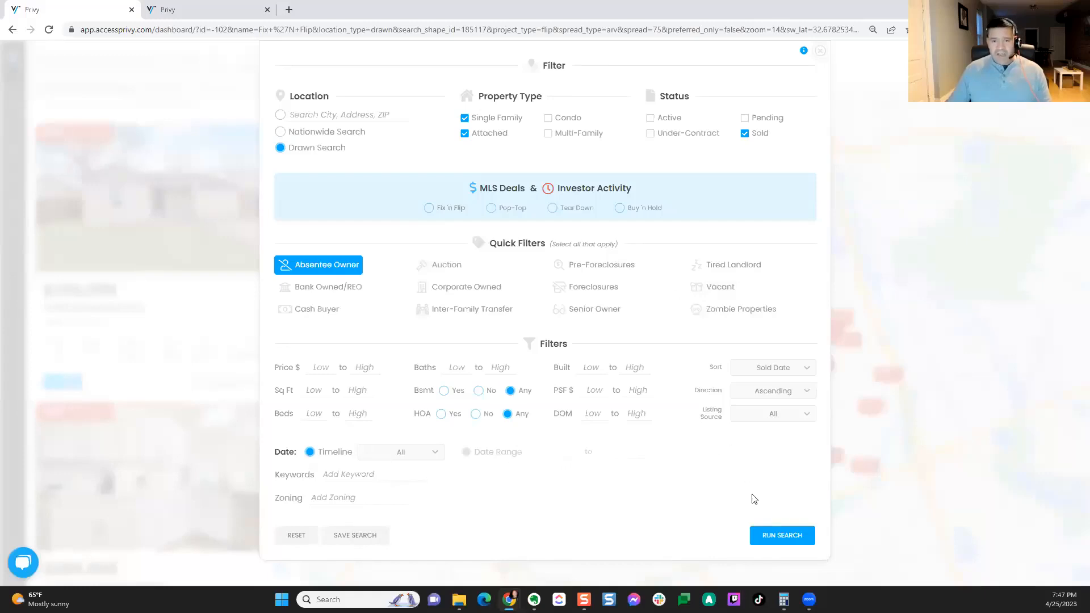
click(790, 542)
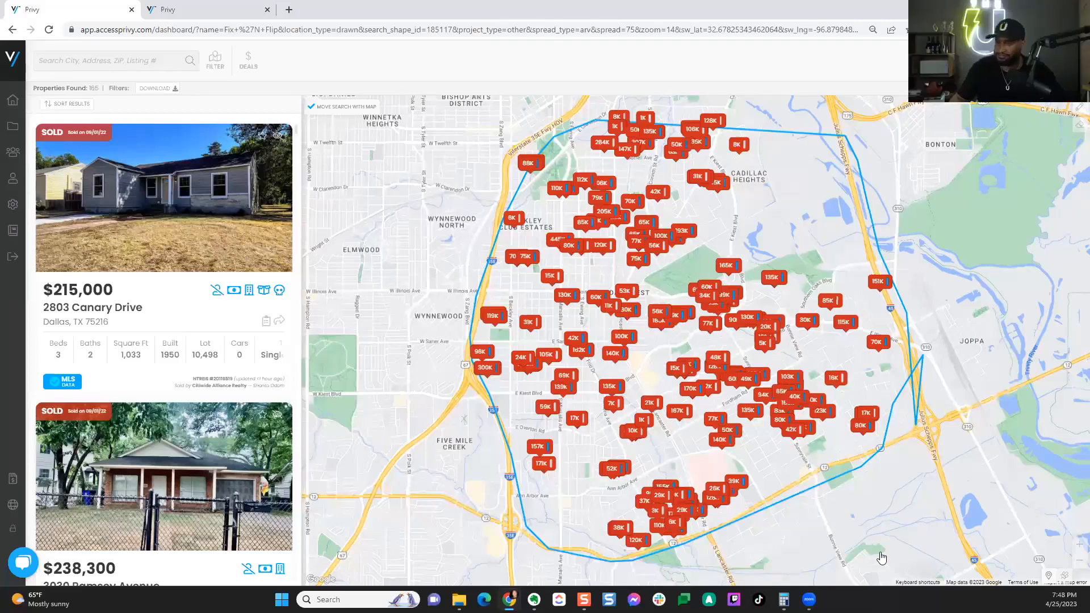
Step: Pan the map slightly over the 165 sold properties in the drawn area
drag(412, 242, 403, 244)
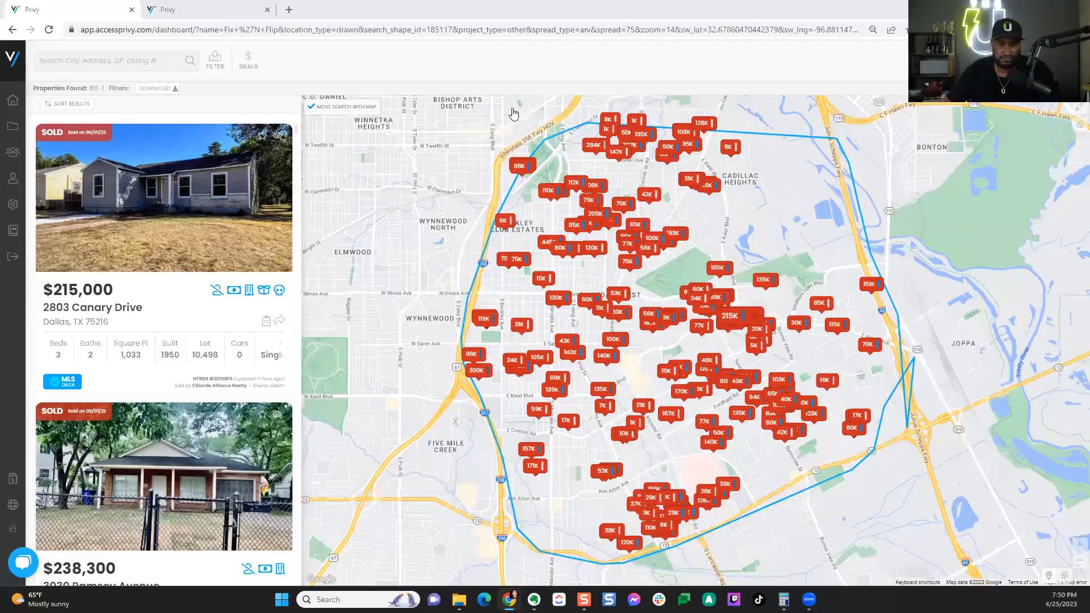
click(210, 235)
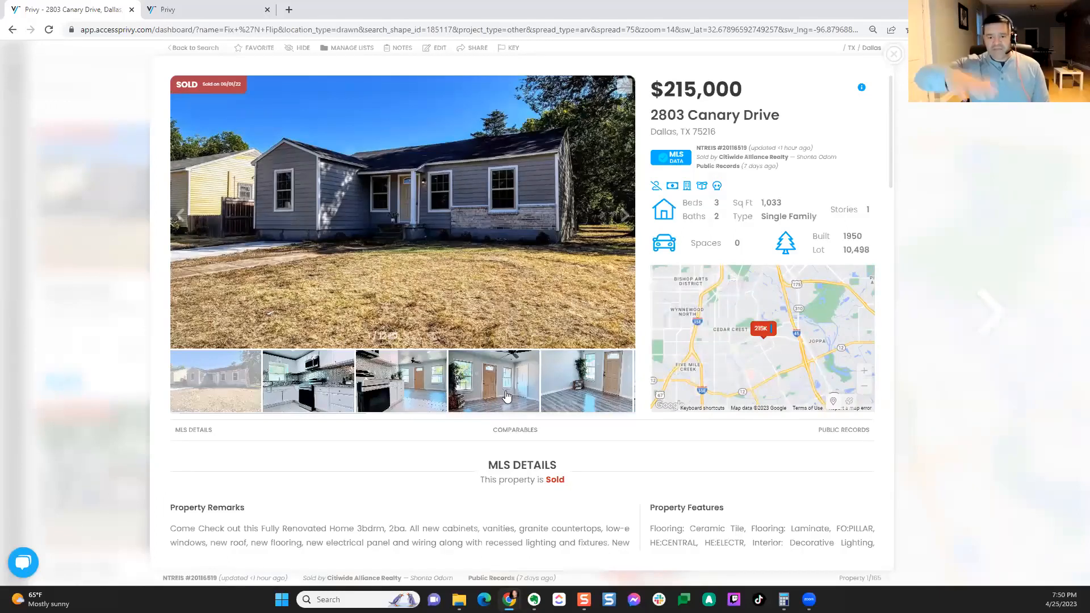
click(862, 436)
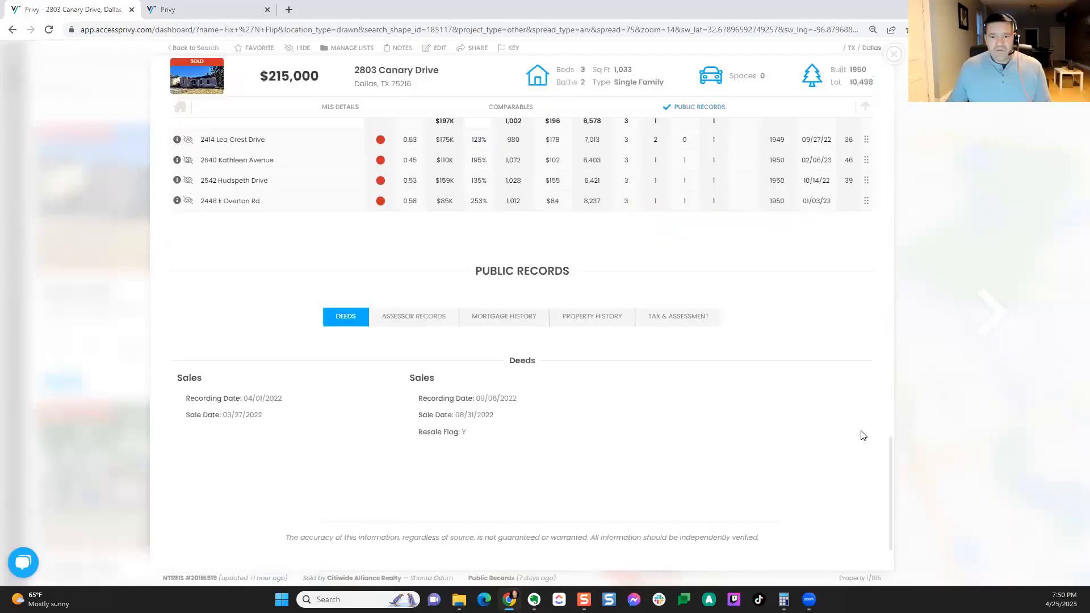
click(419, 317)
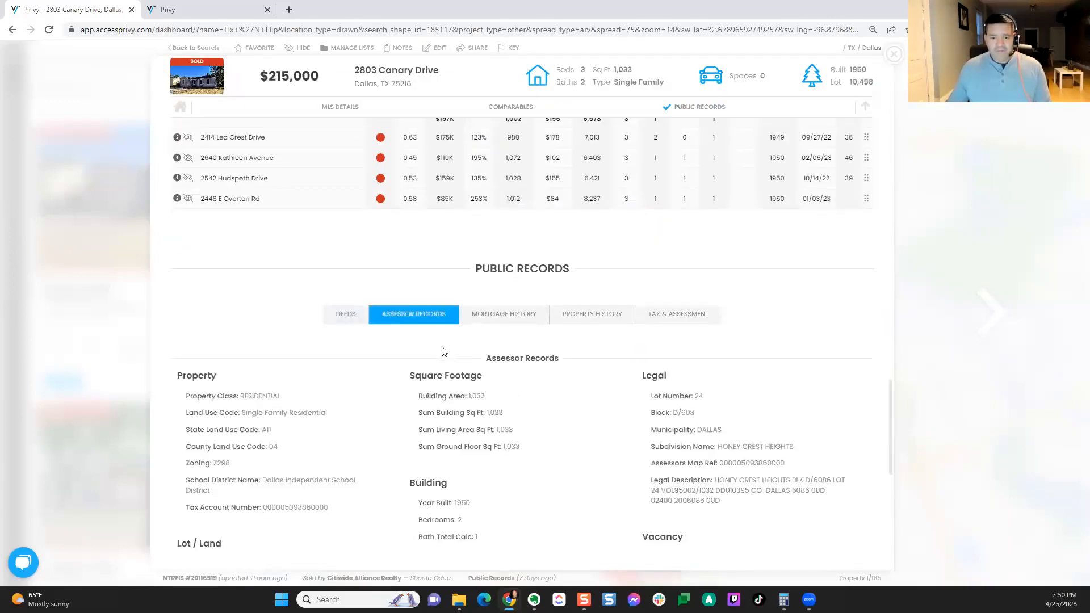
scroll(434, 287, down, 2)
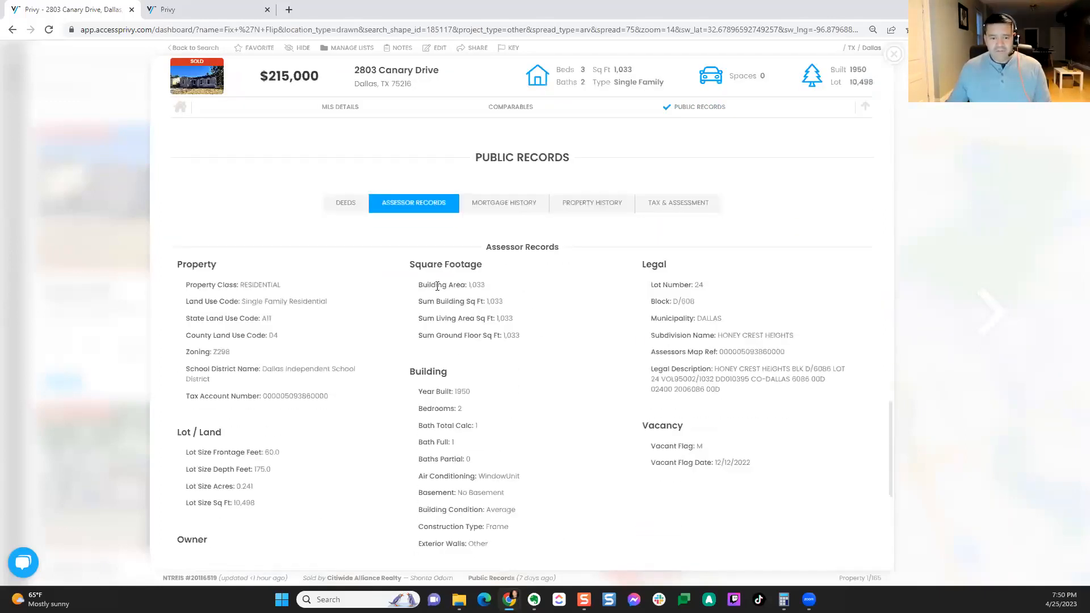
click(513, 207)
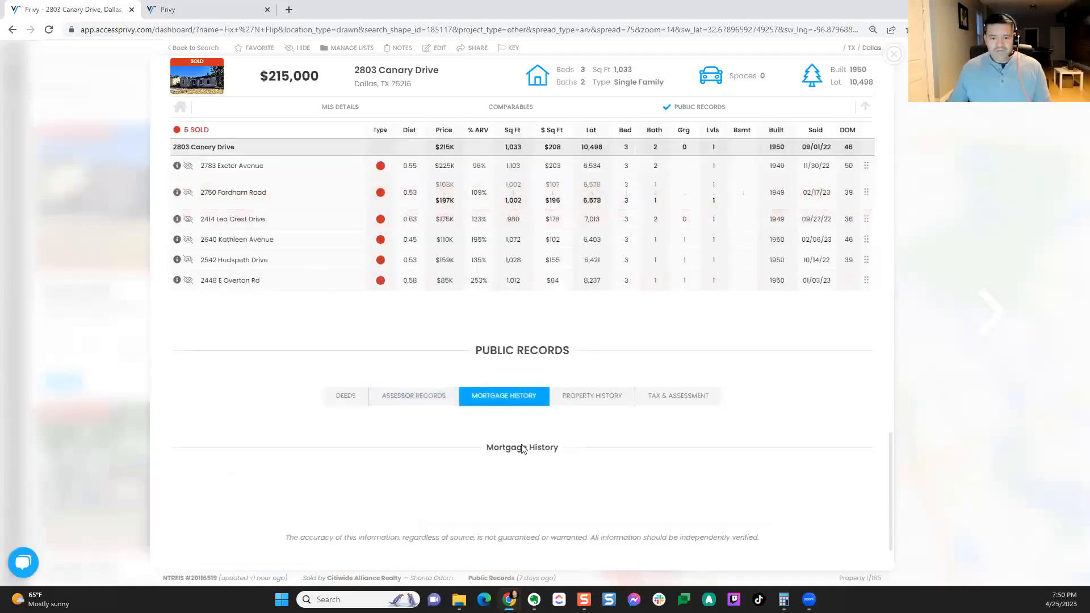
click(599, 401)
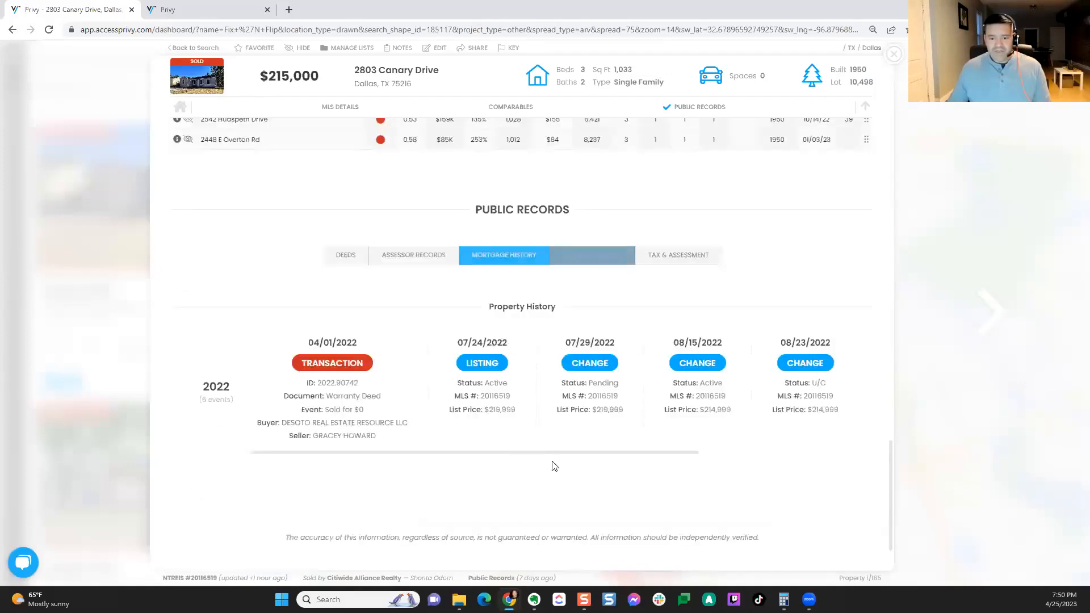
Step: View its tax and assessment values, then close the details and bring up the filters
drag(413, 457, 243, 471)
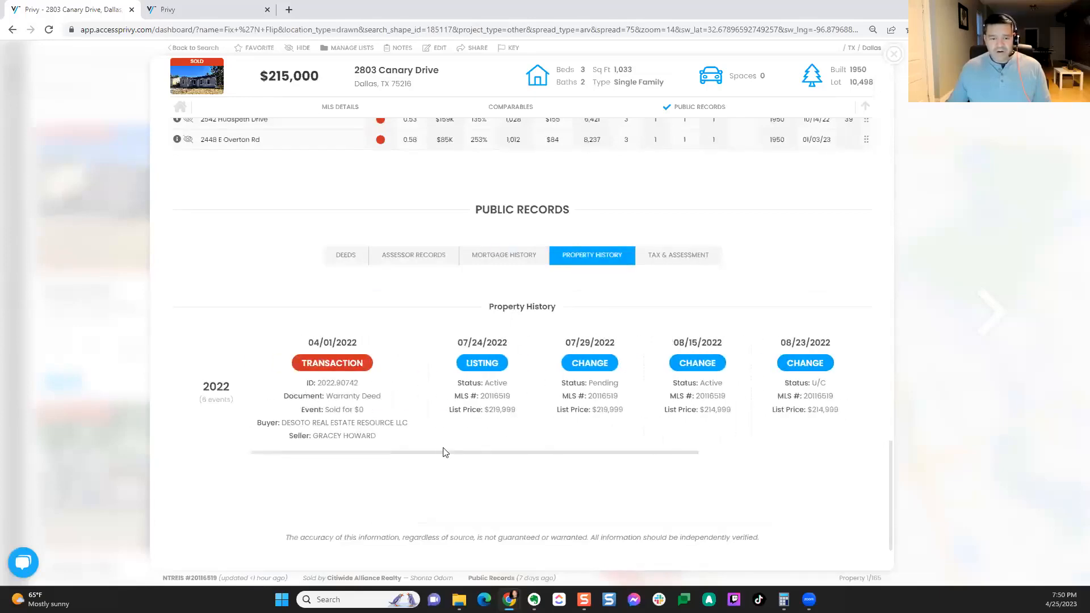
drag(518, 455, 681, 469)
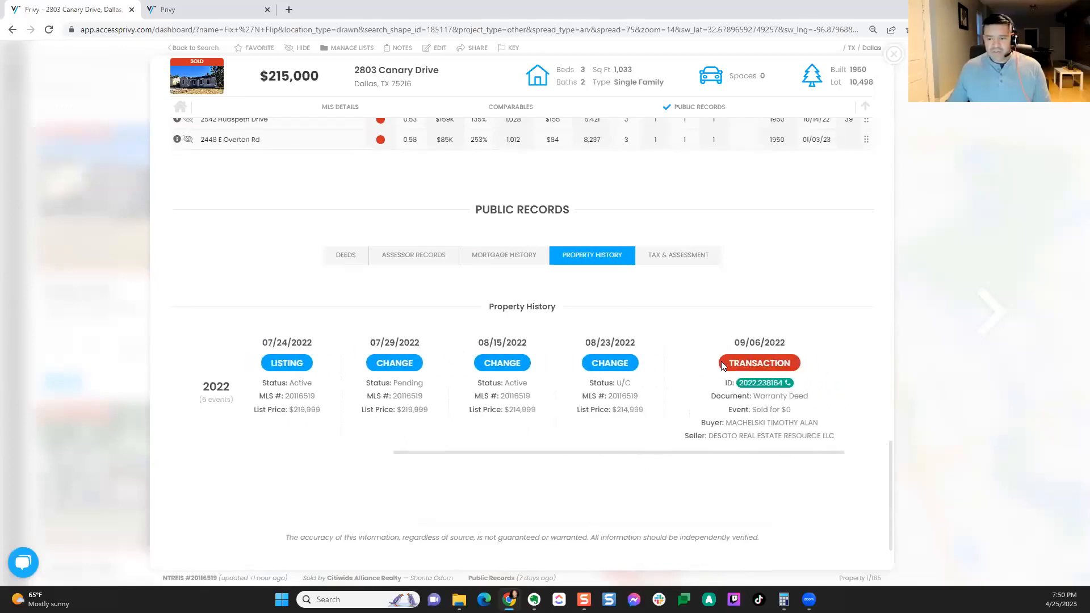
click(681, 262)
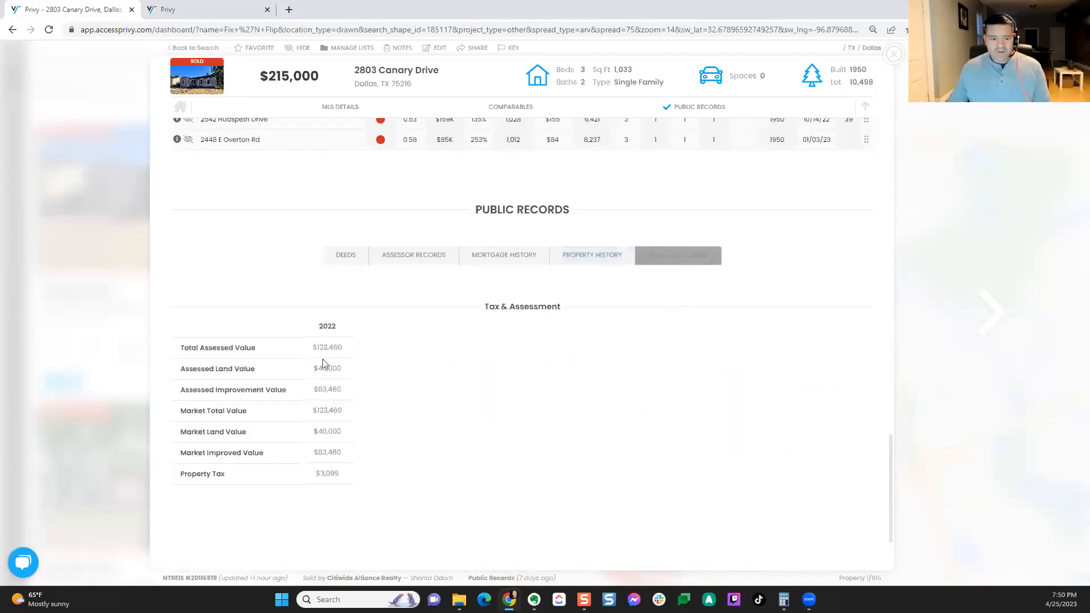
click(893, 55)
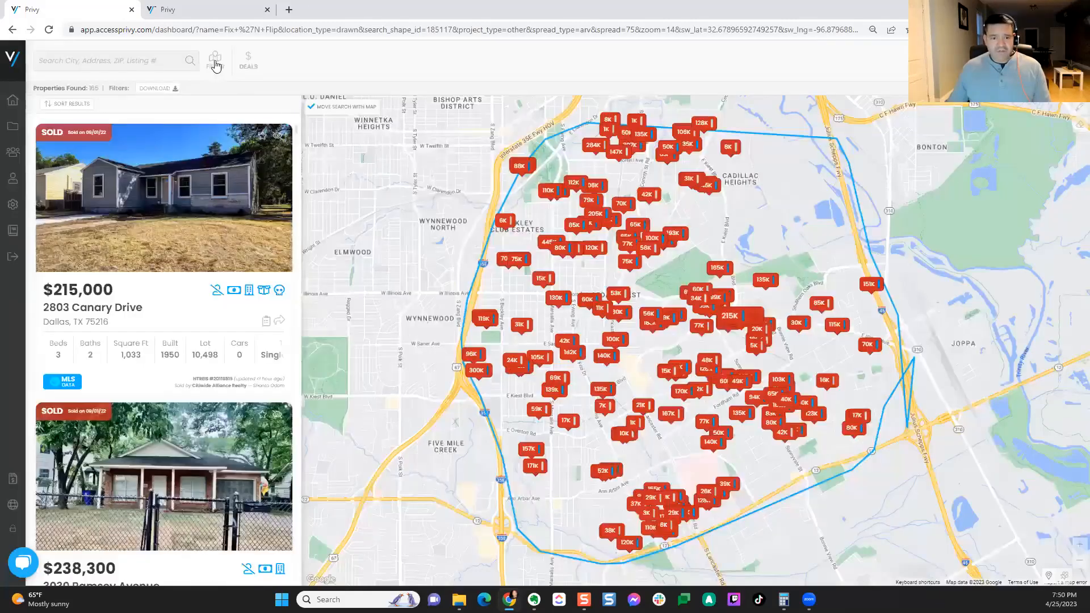
click(215, 64)
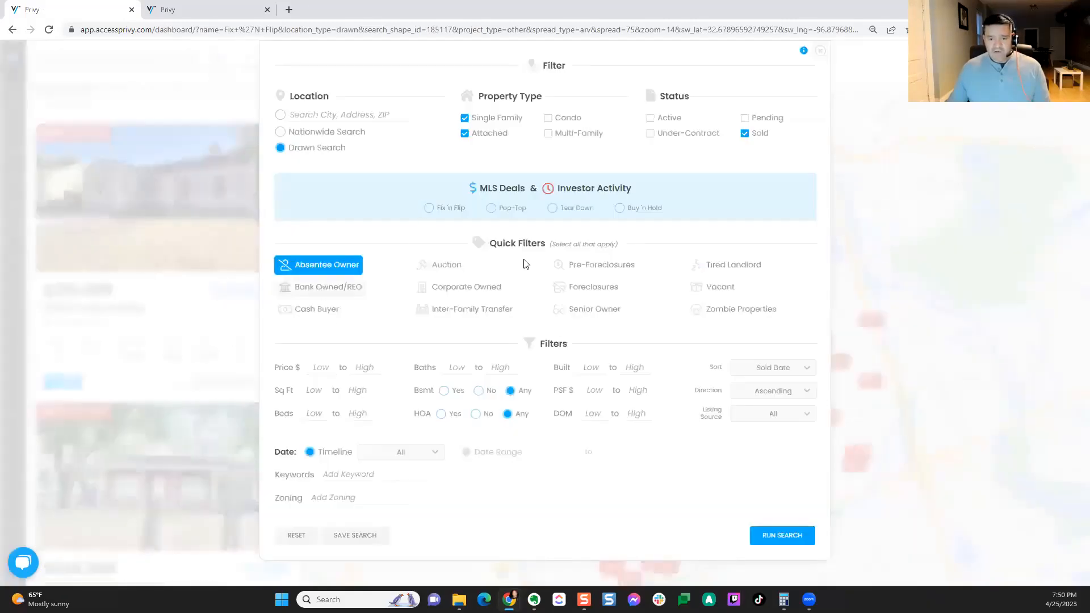
Step: Close the Filter dialog without running a search
click(821, 51)
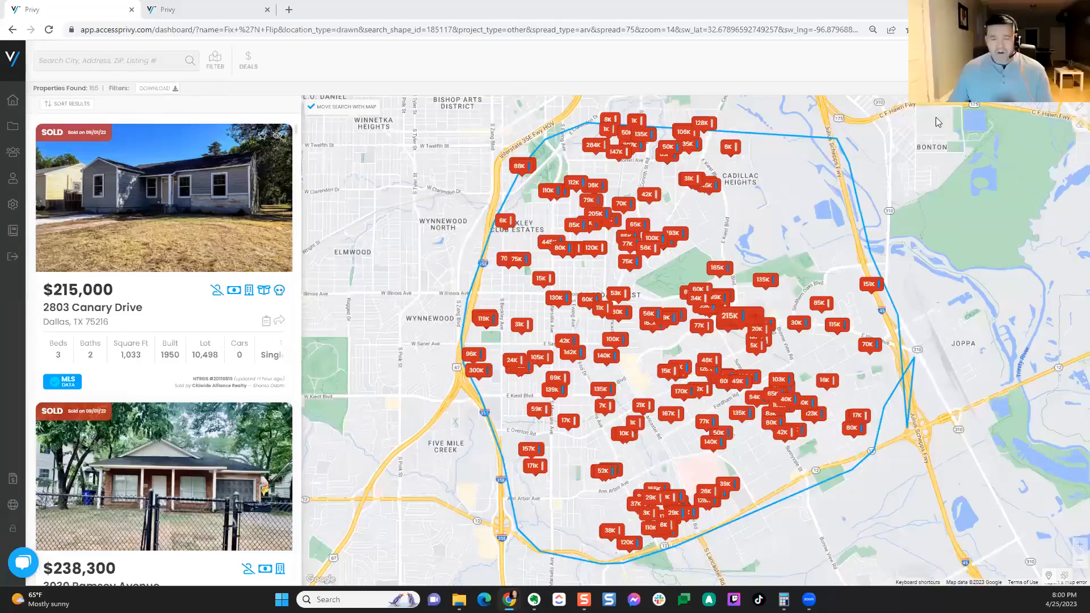
Step: Open the filters and clear the Absentee Owner quick filter
click(221, 69)
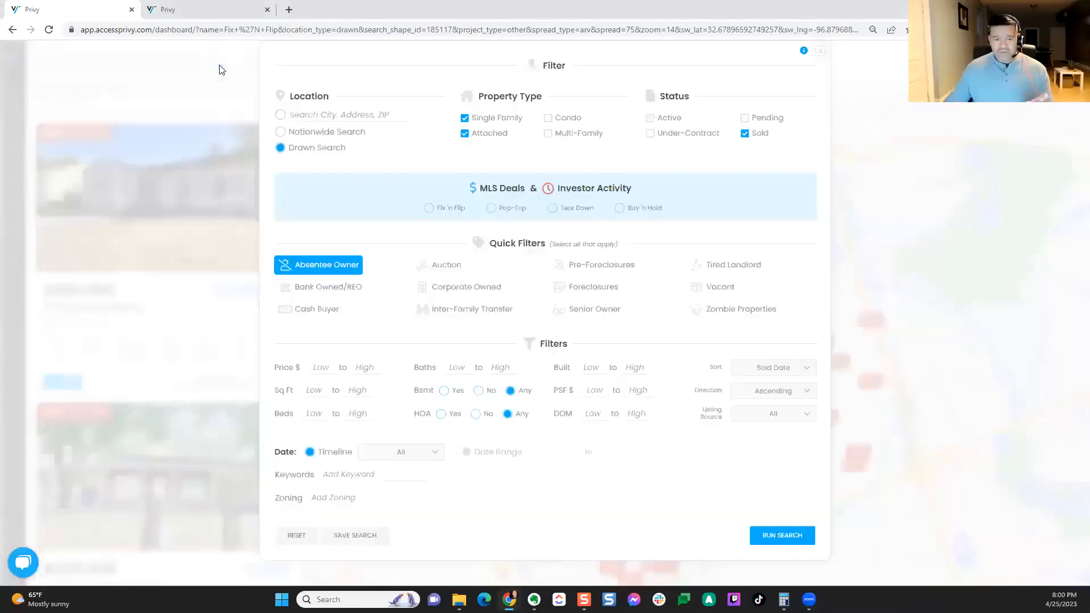
click(355, 265)
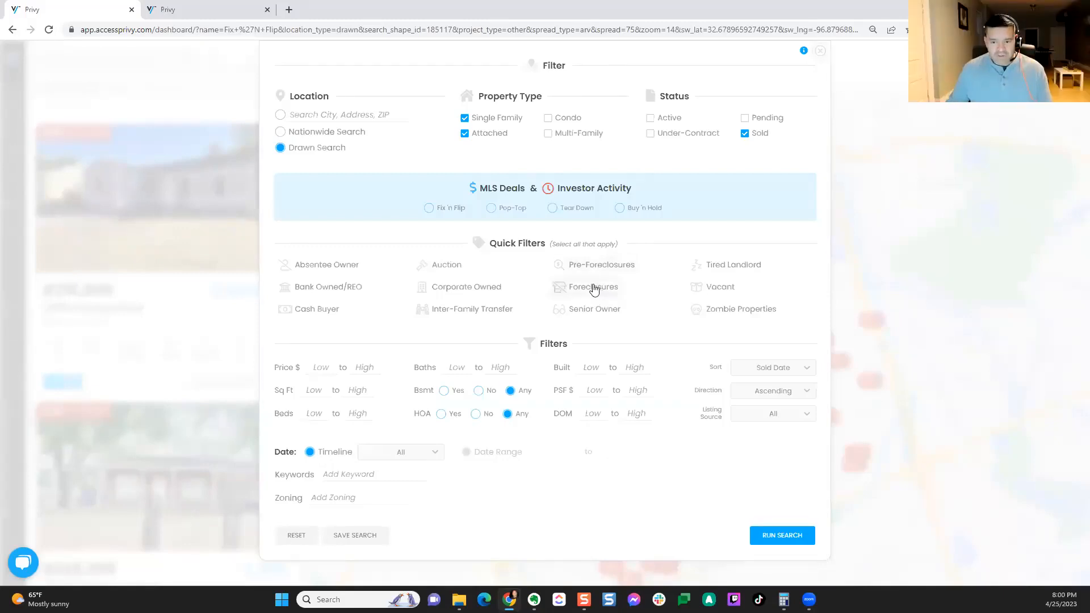
click(592, 288)
Step: Rerun the search, returning 35 Fix 'N Flip properties led by a $128,500 sale
click(765, 540)
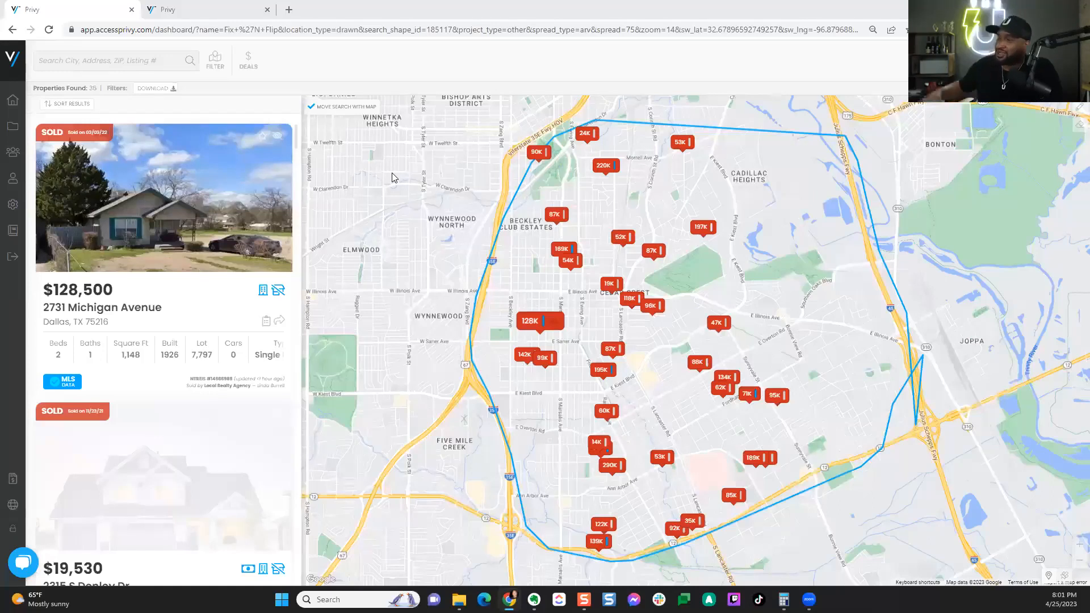
scroll(145, 315, down, 7)
scroll(146, 316, up, 7)
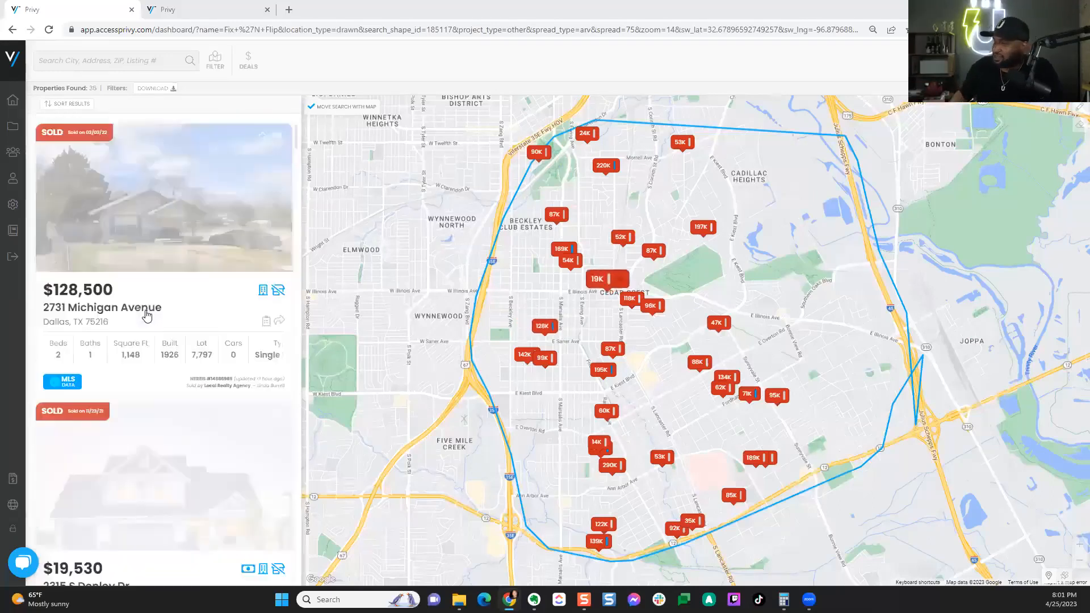